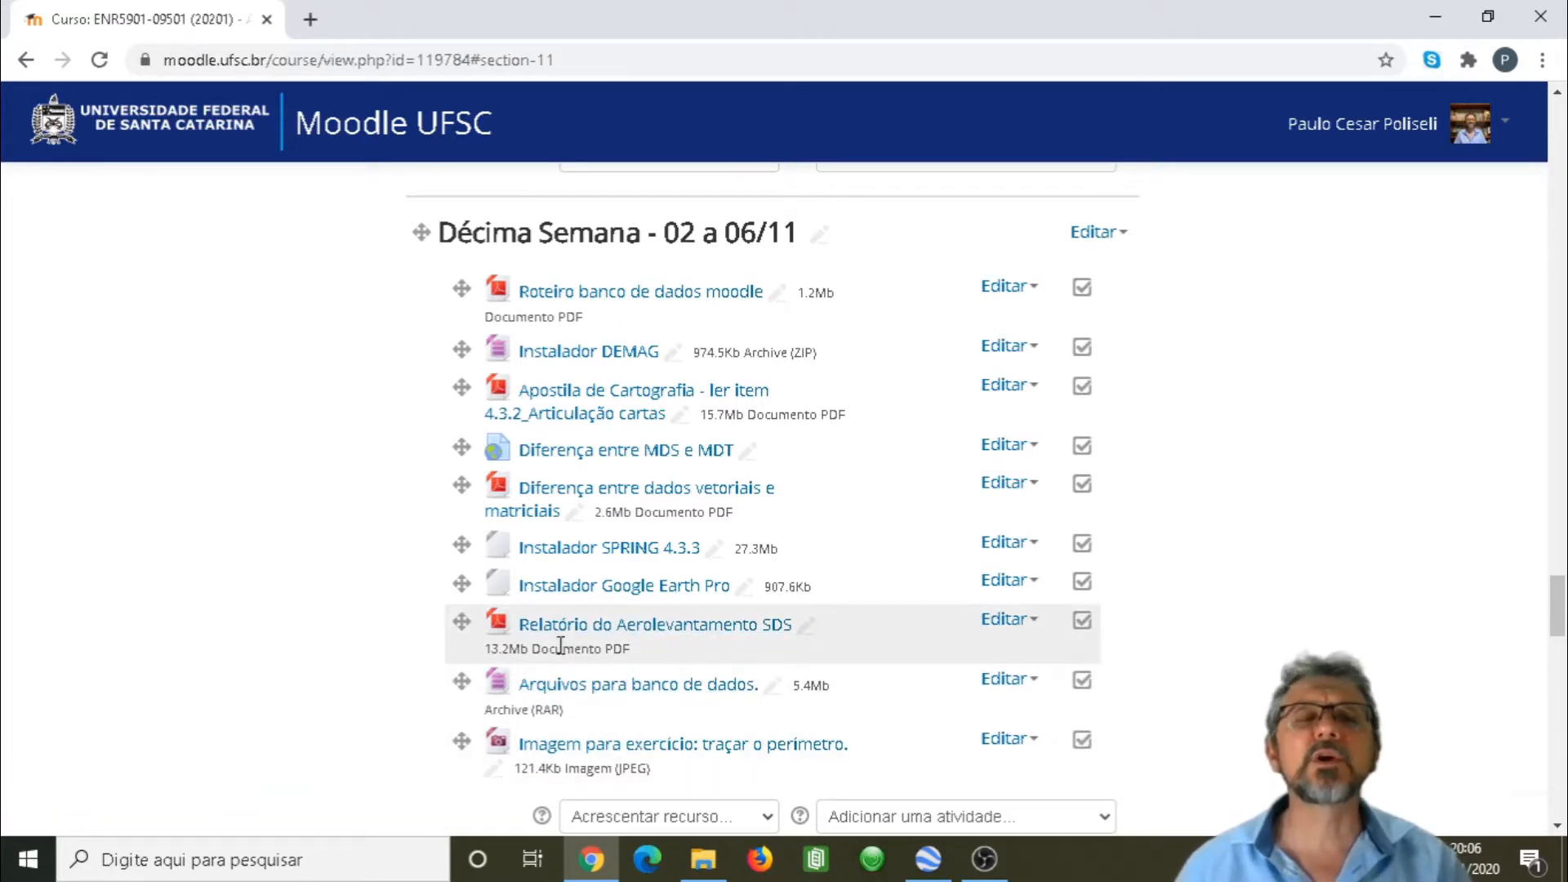
Step: Review the course resources listed under "Décima Semana - 02 a 06/11", including the installers, reading materials, database files and exercise image
left_click(623, 643)
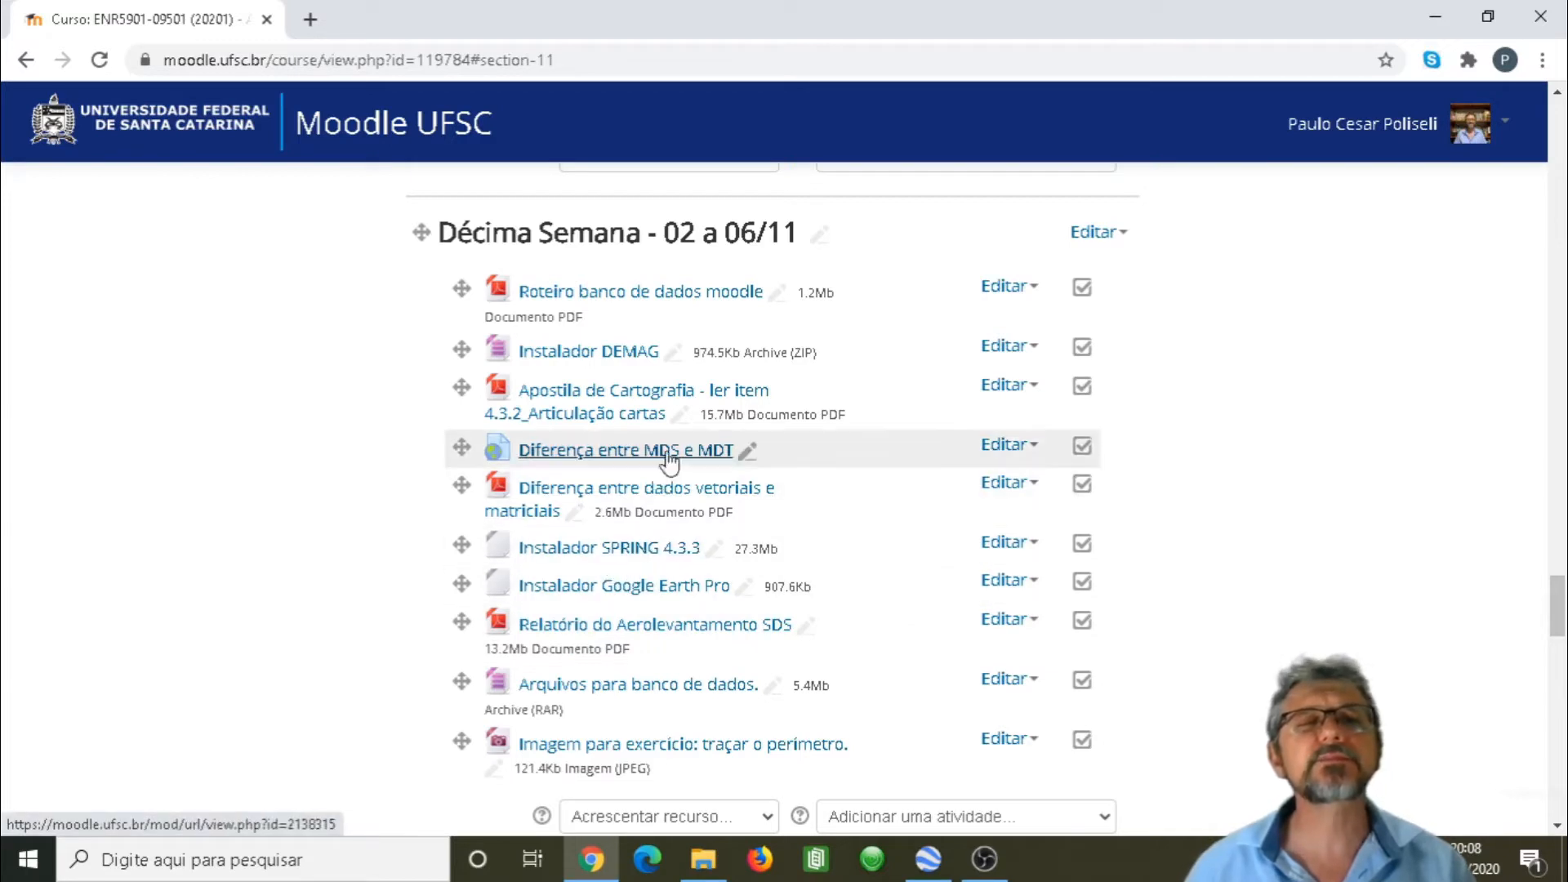
left_click(577, 635)
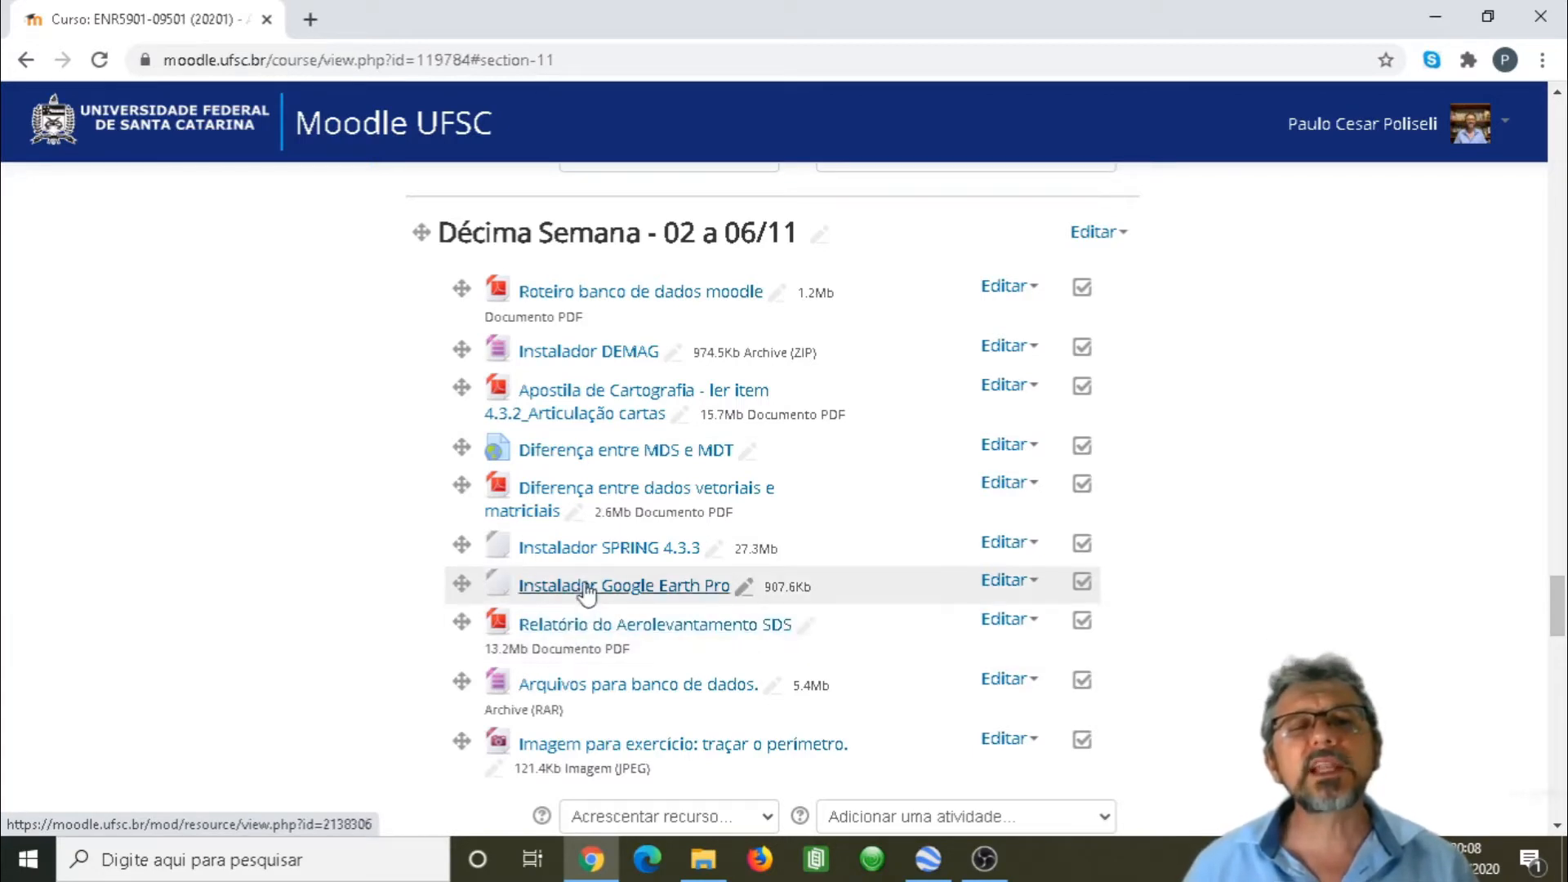
left_click(588, 557)
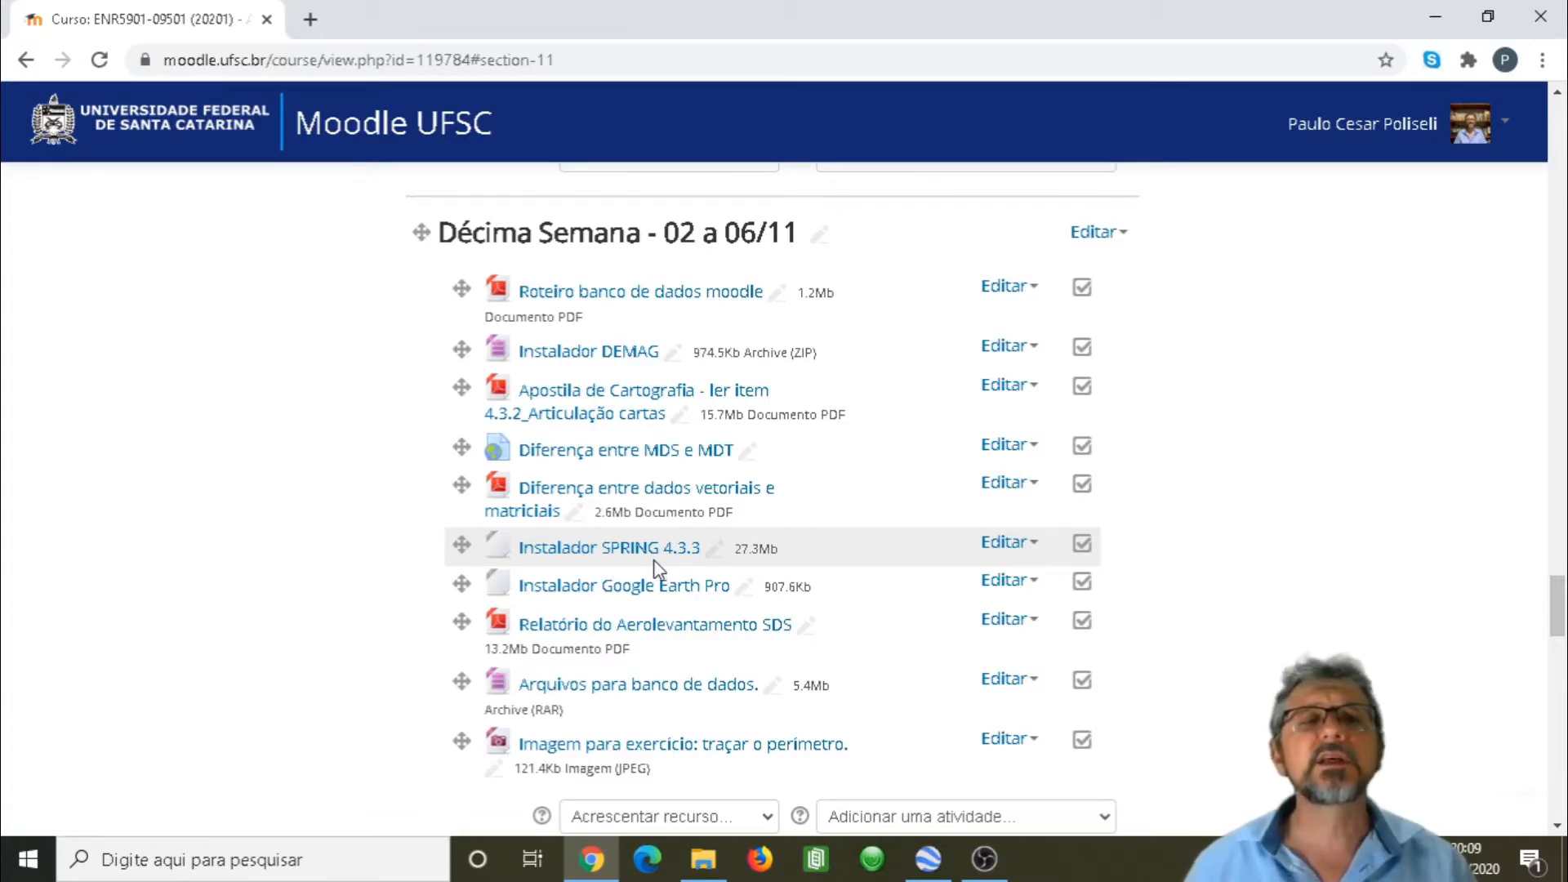
left_click(599, 593)
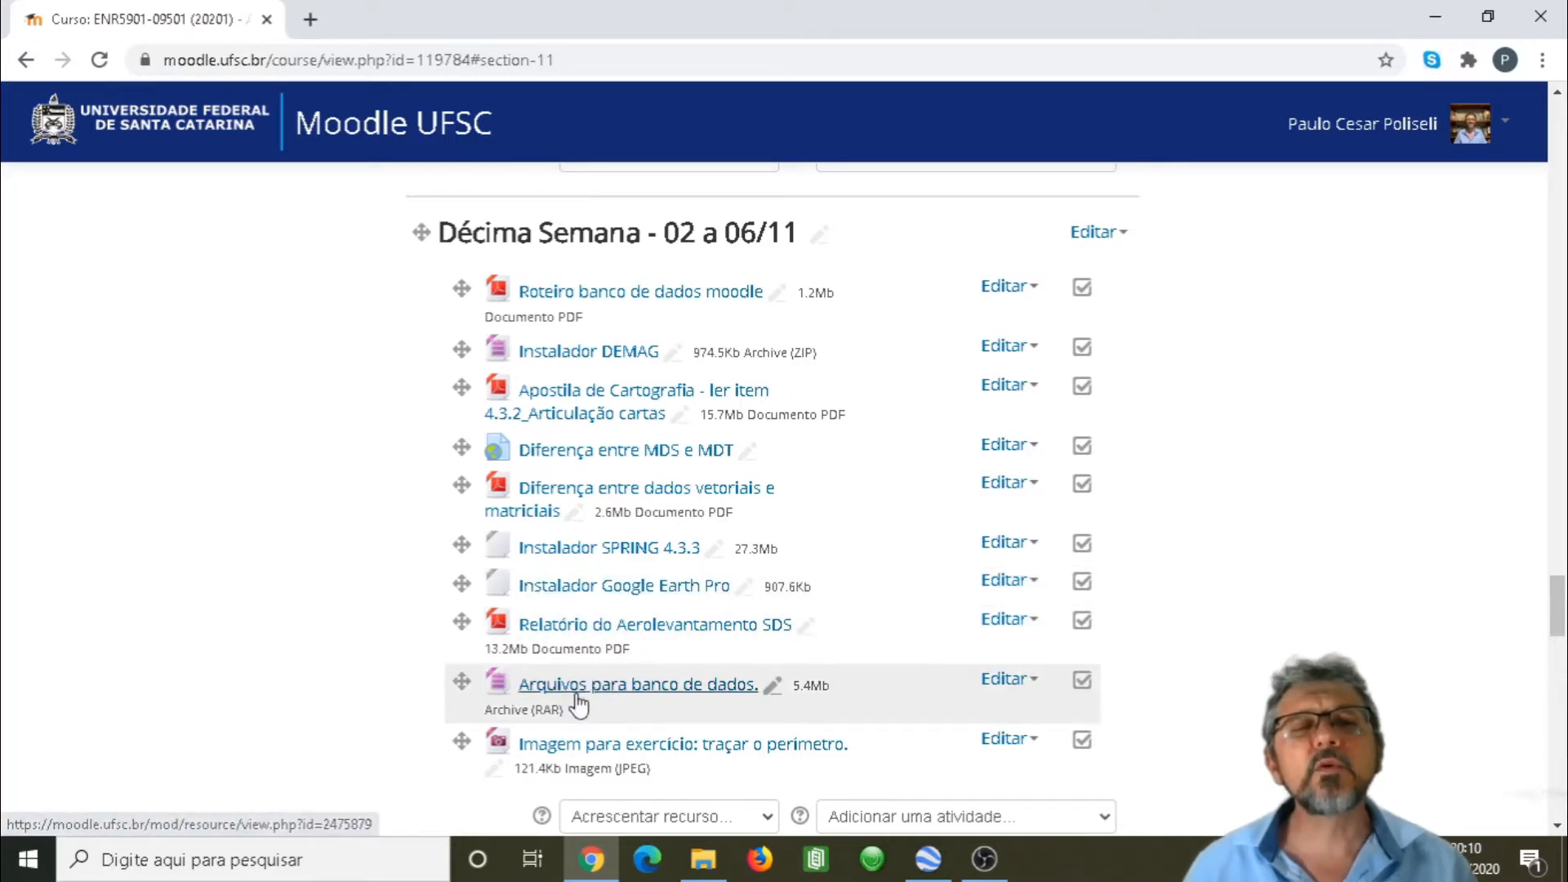
left_click(646, 694)
left_click(646, 694)
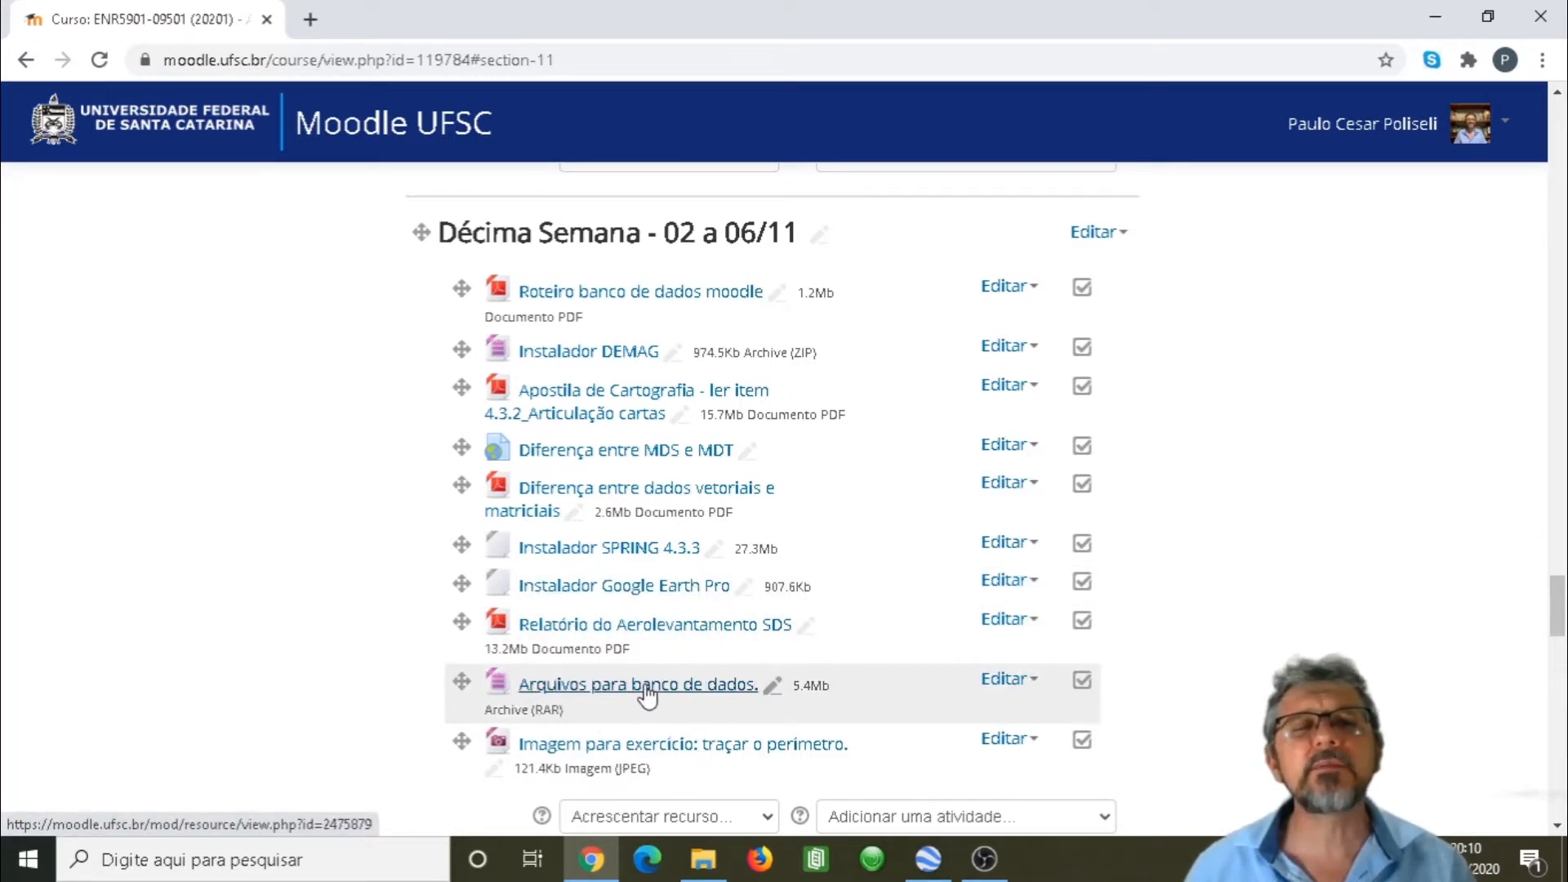
left_click(646, 694)
left_click(646, 694)
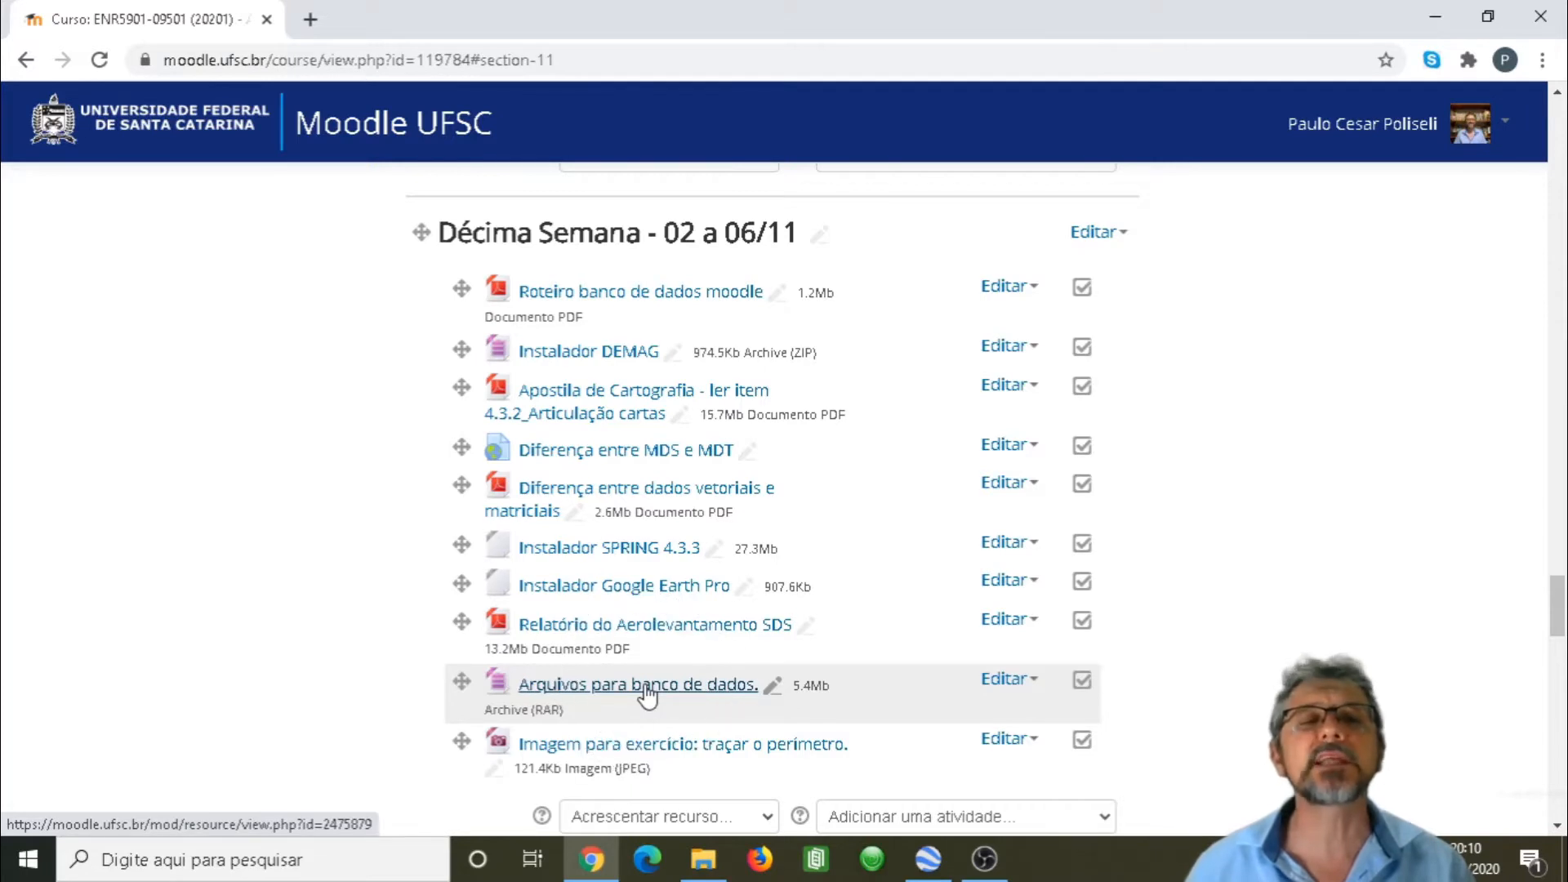
left_click(646, 694)
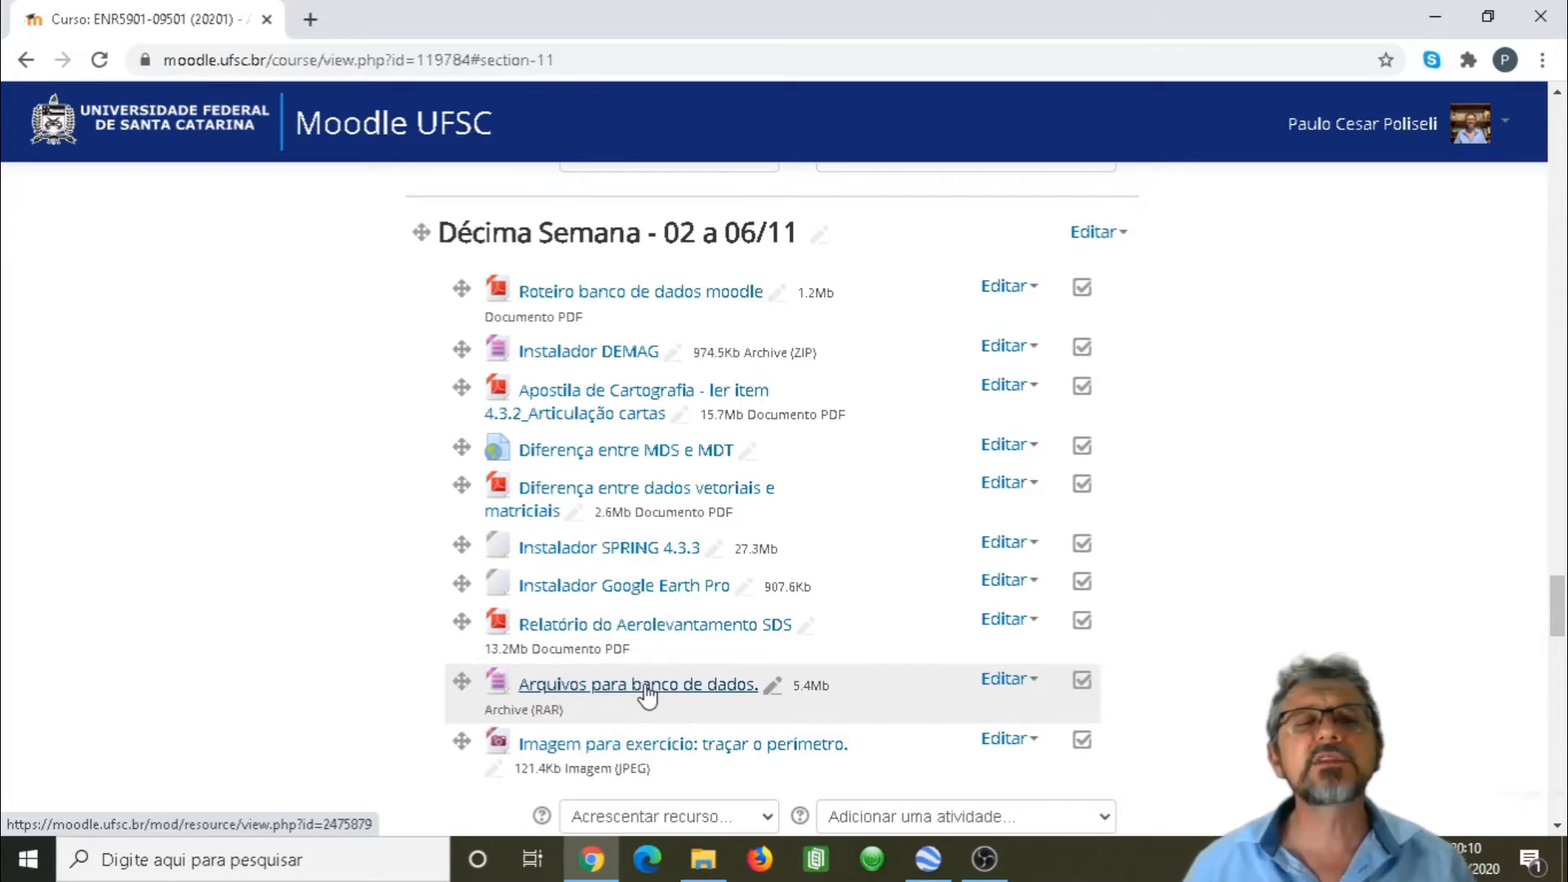
left_click(645, 695)
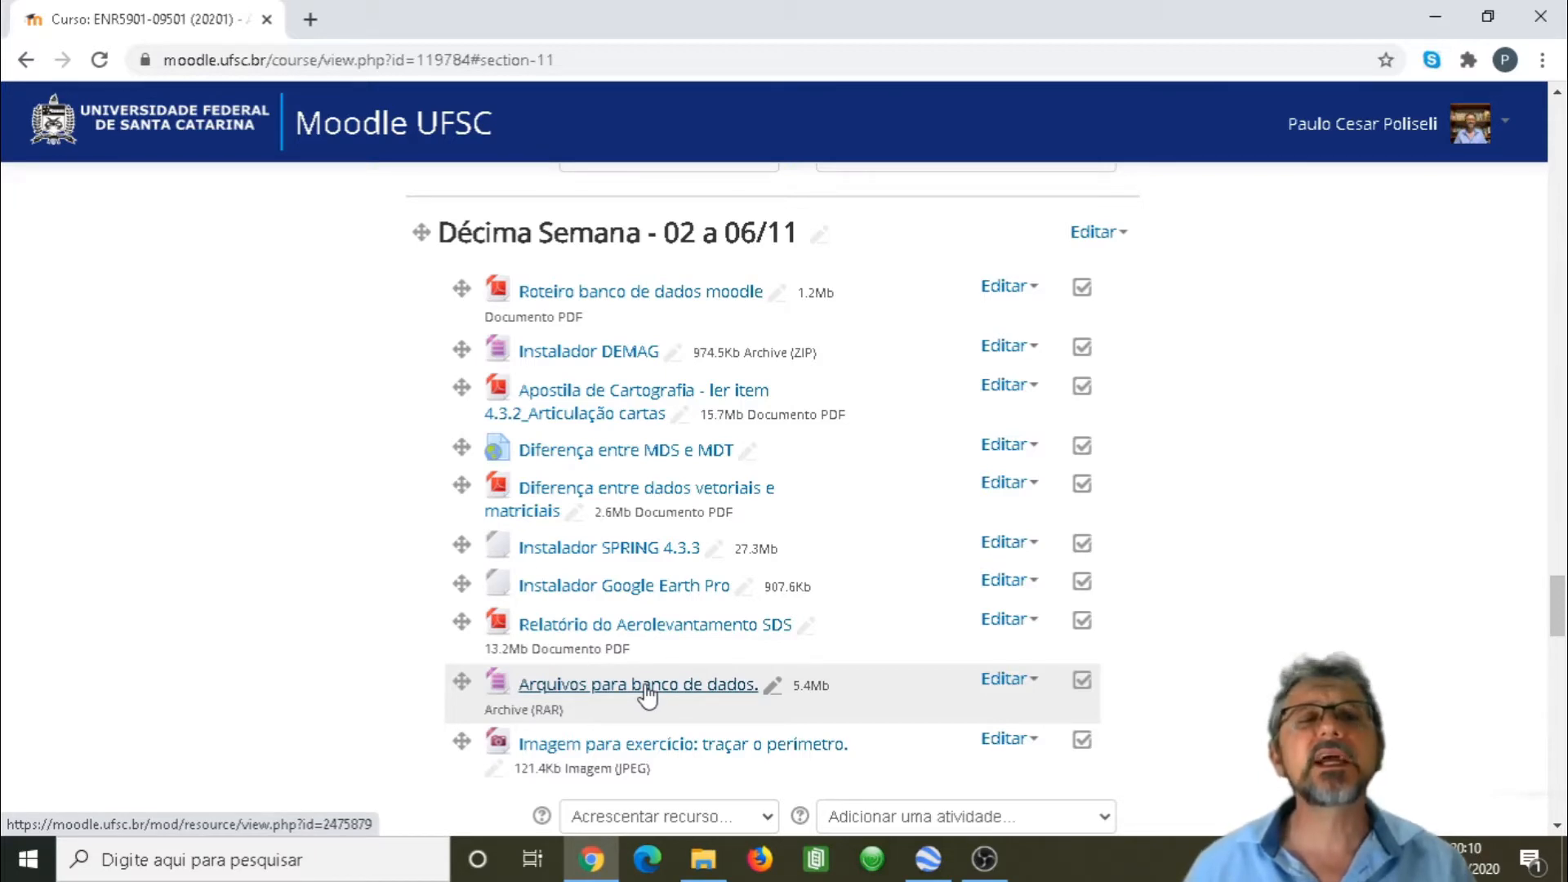
left_click(569, 686)
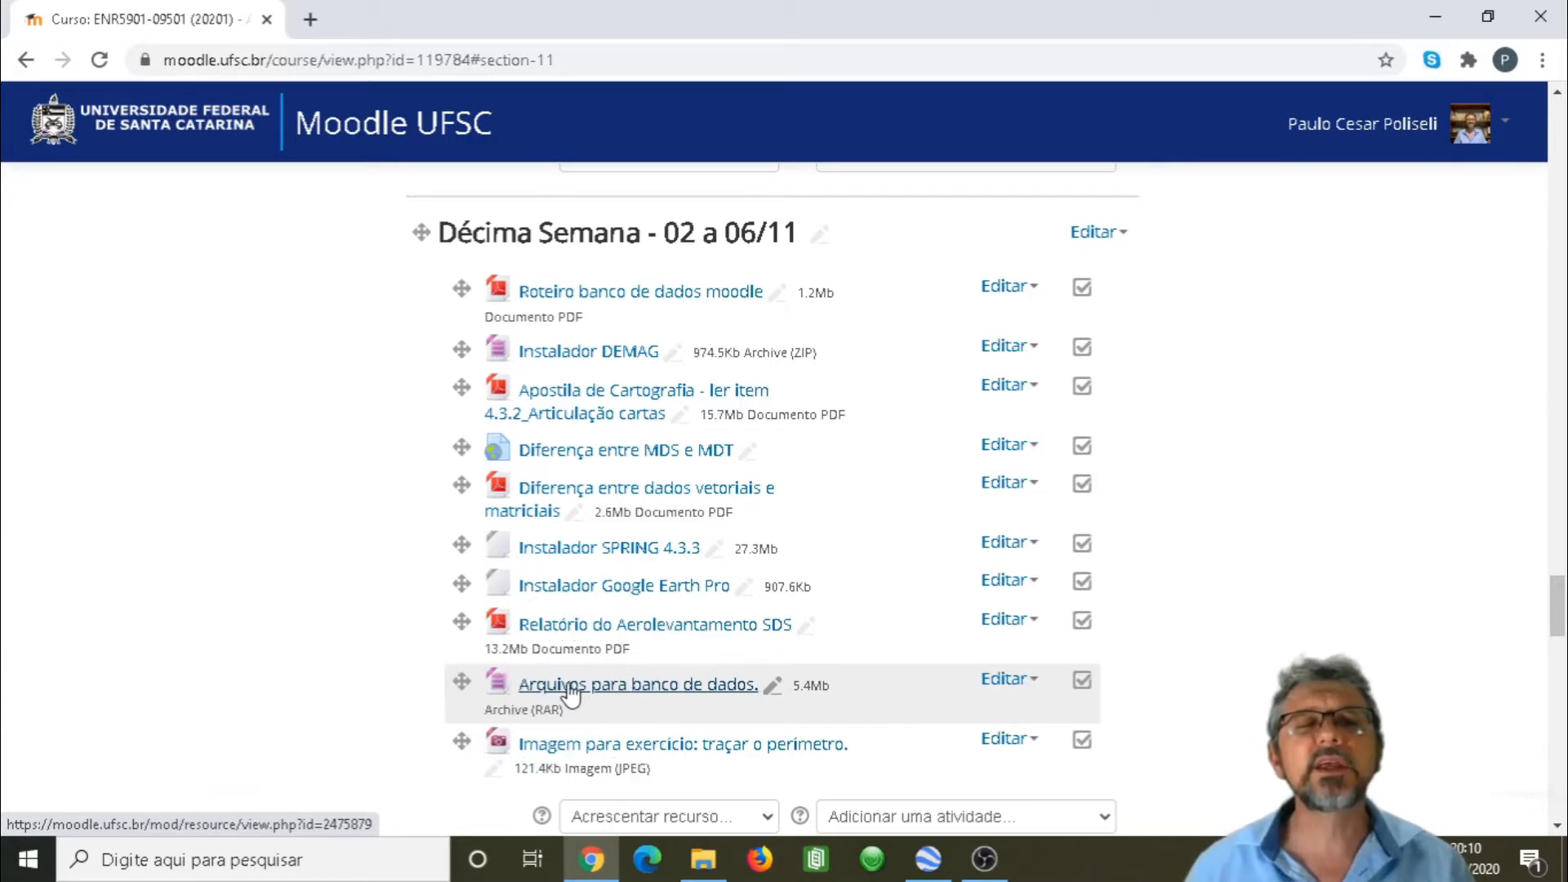
left_click(567, 687)
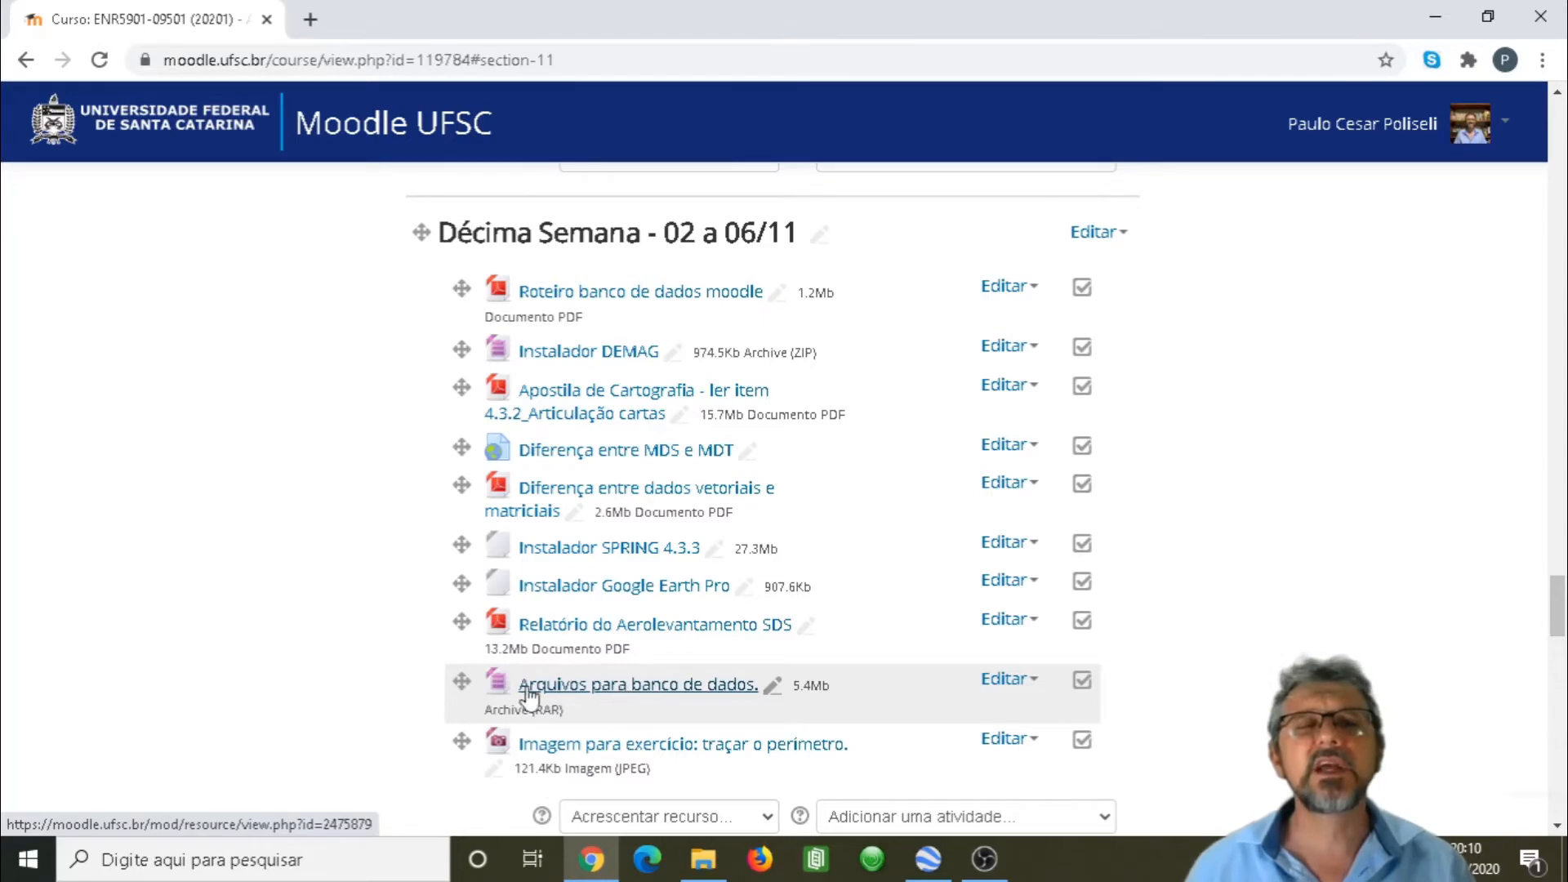
left_click(557, 692)
left_click(556, 695)
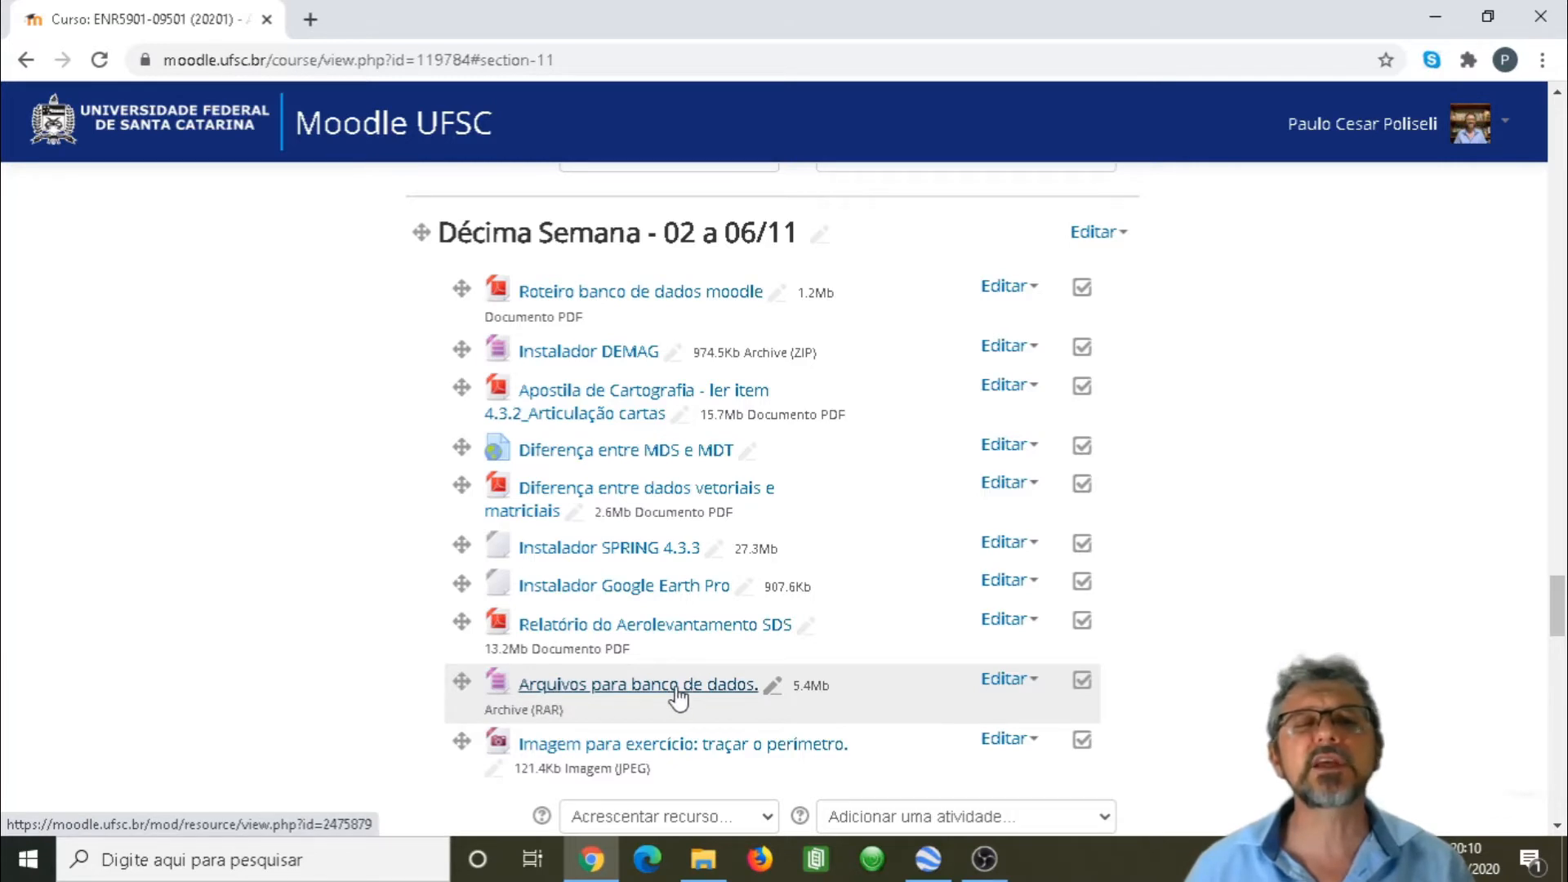
left_click(671, 562)
left_click(623, 698)
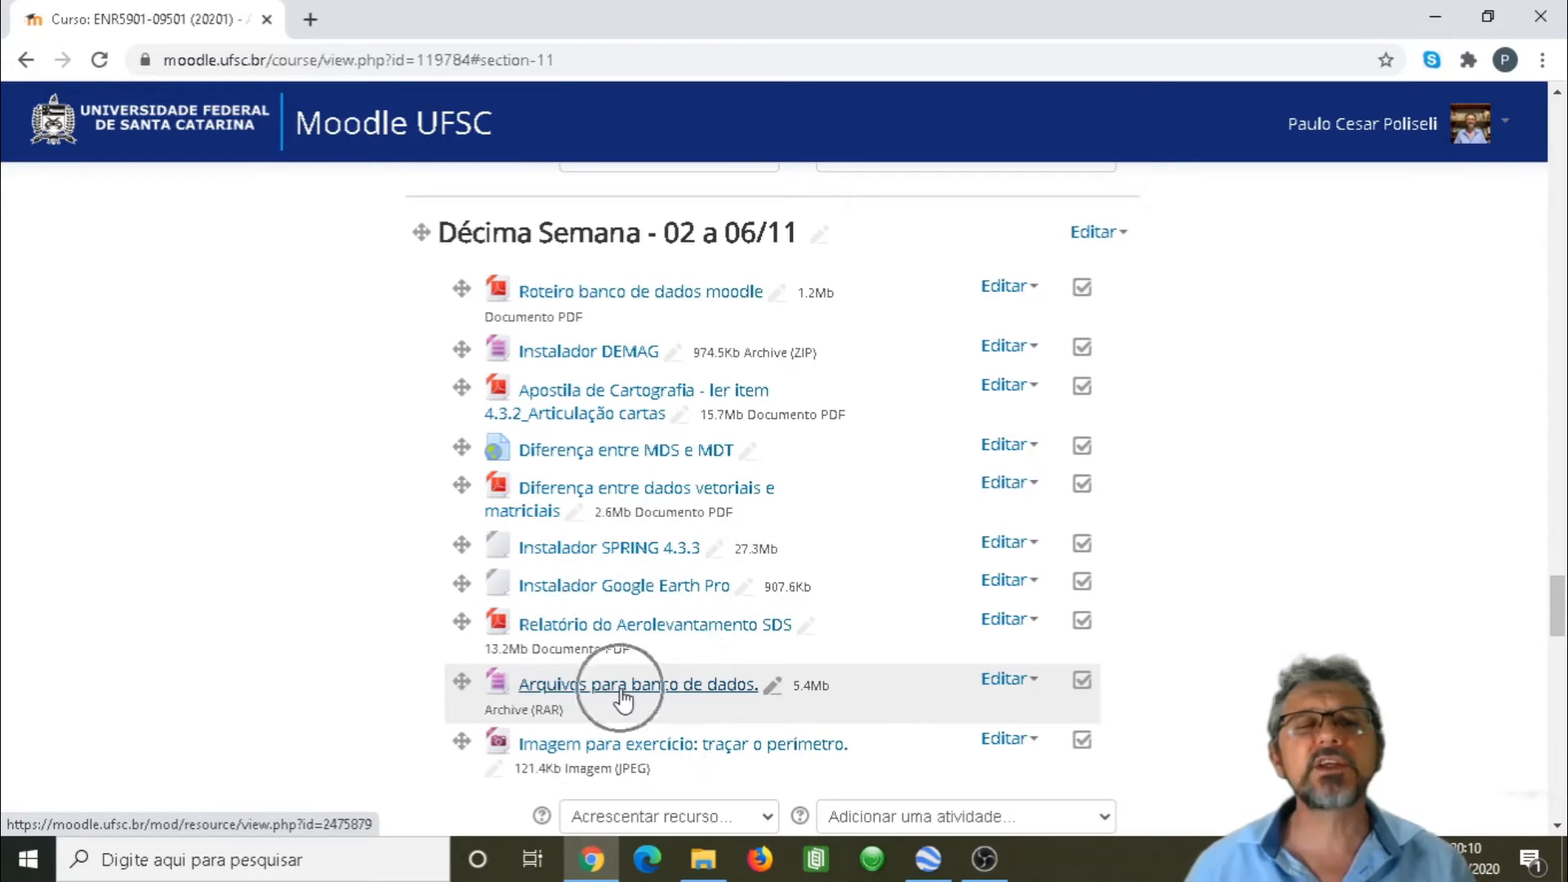
left_click(623, 698)
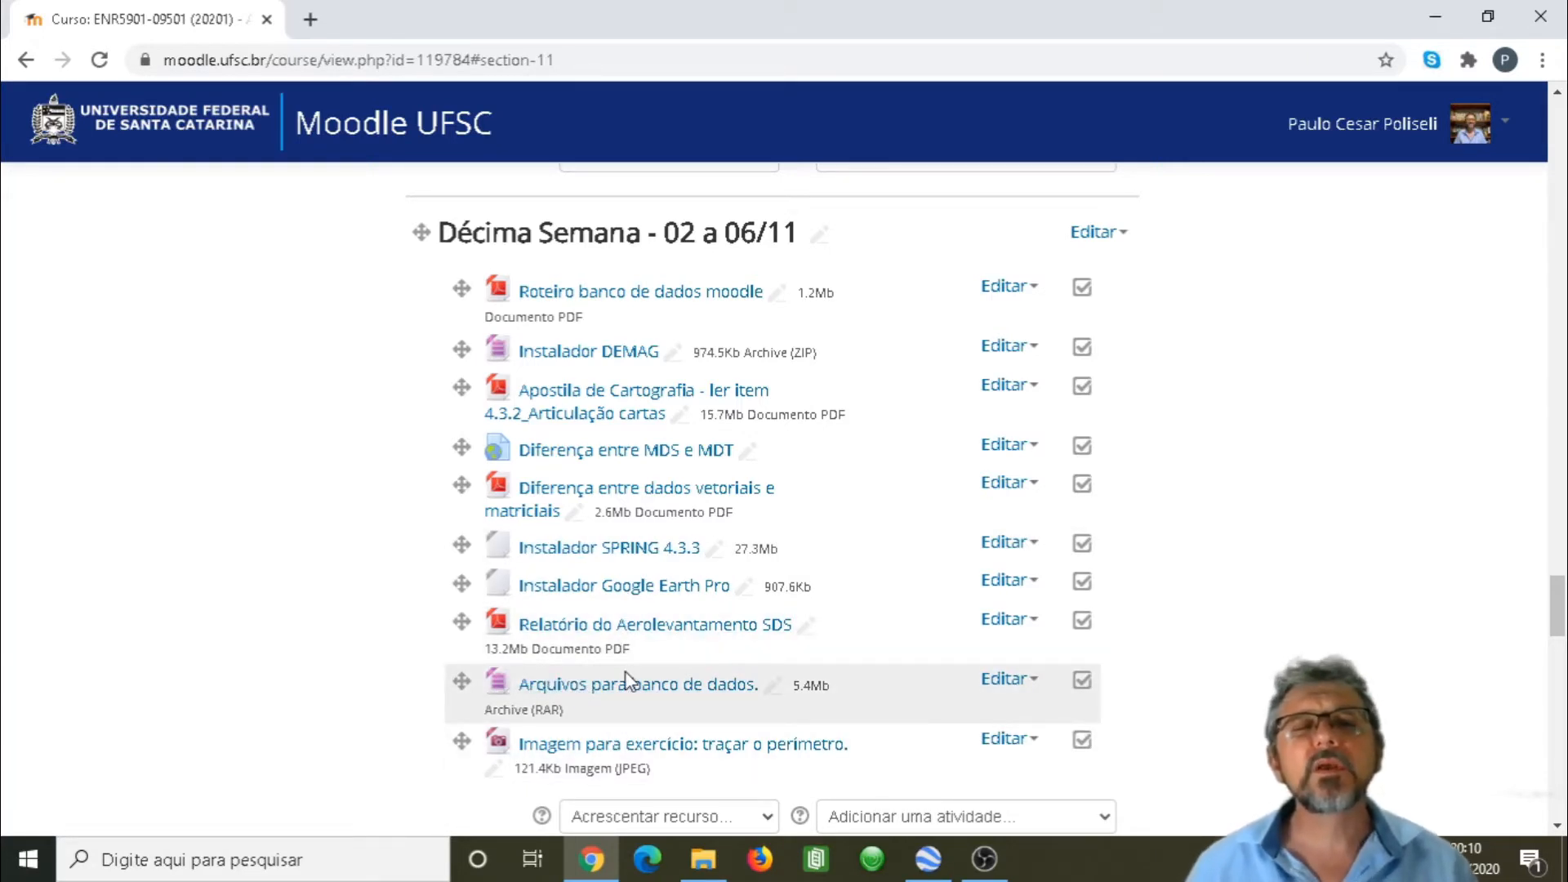
left_click(660, 748)
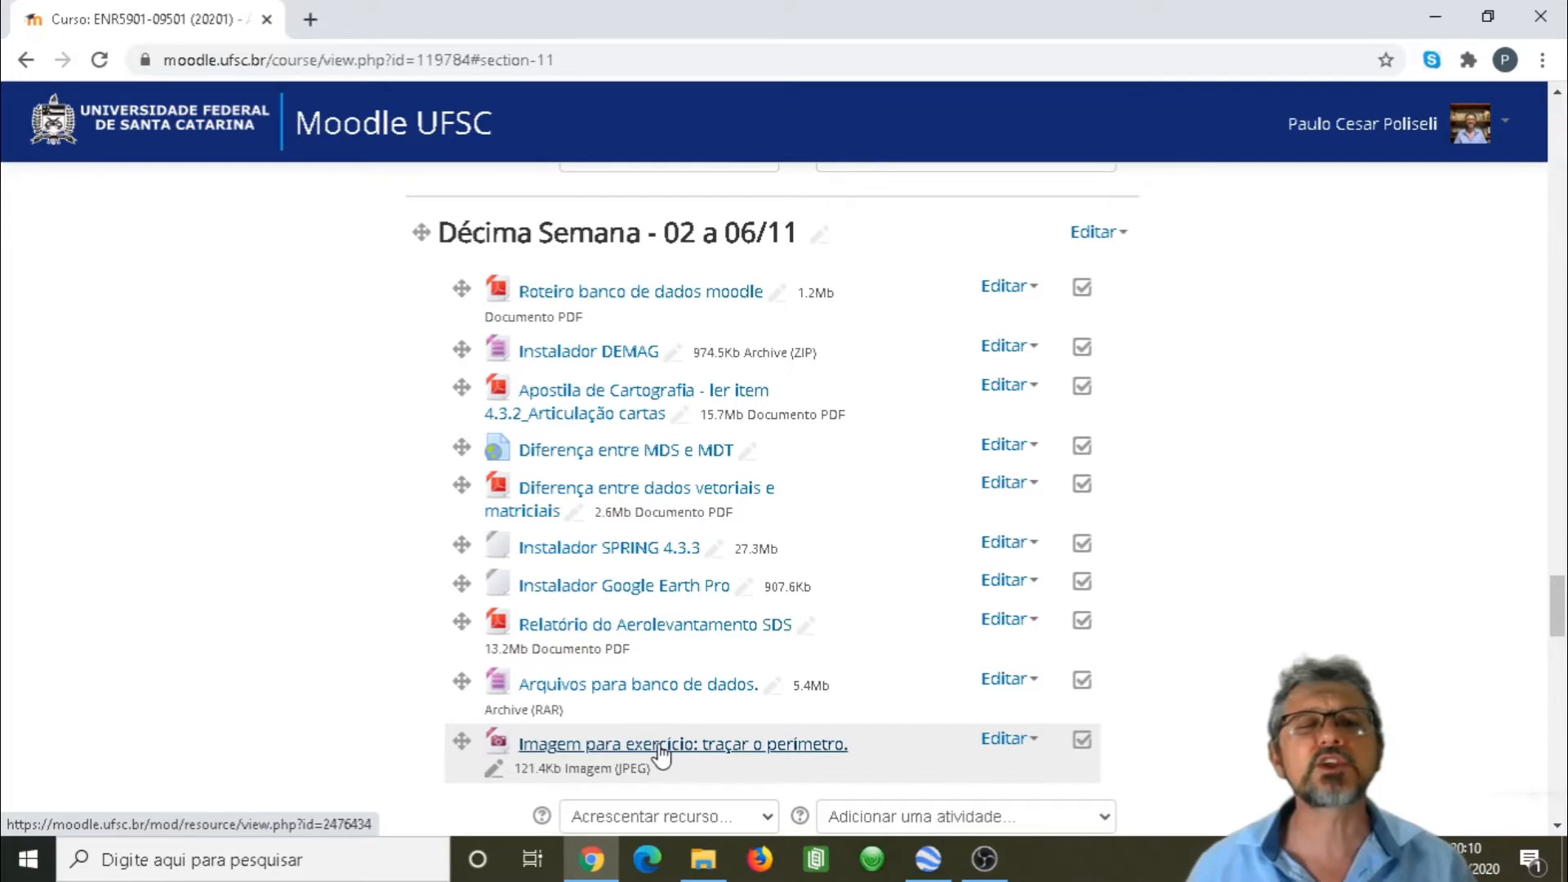
left_click(603, 500)
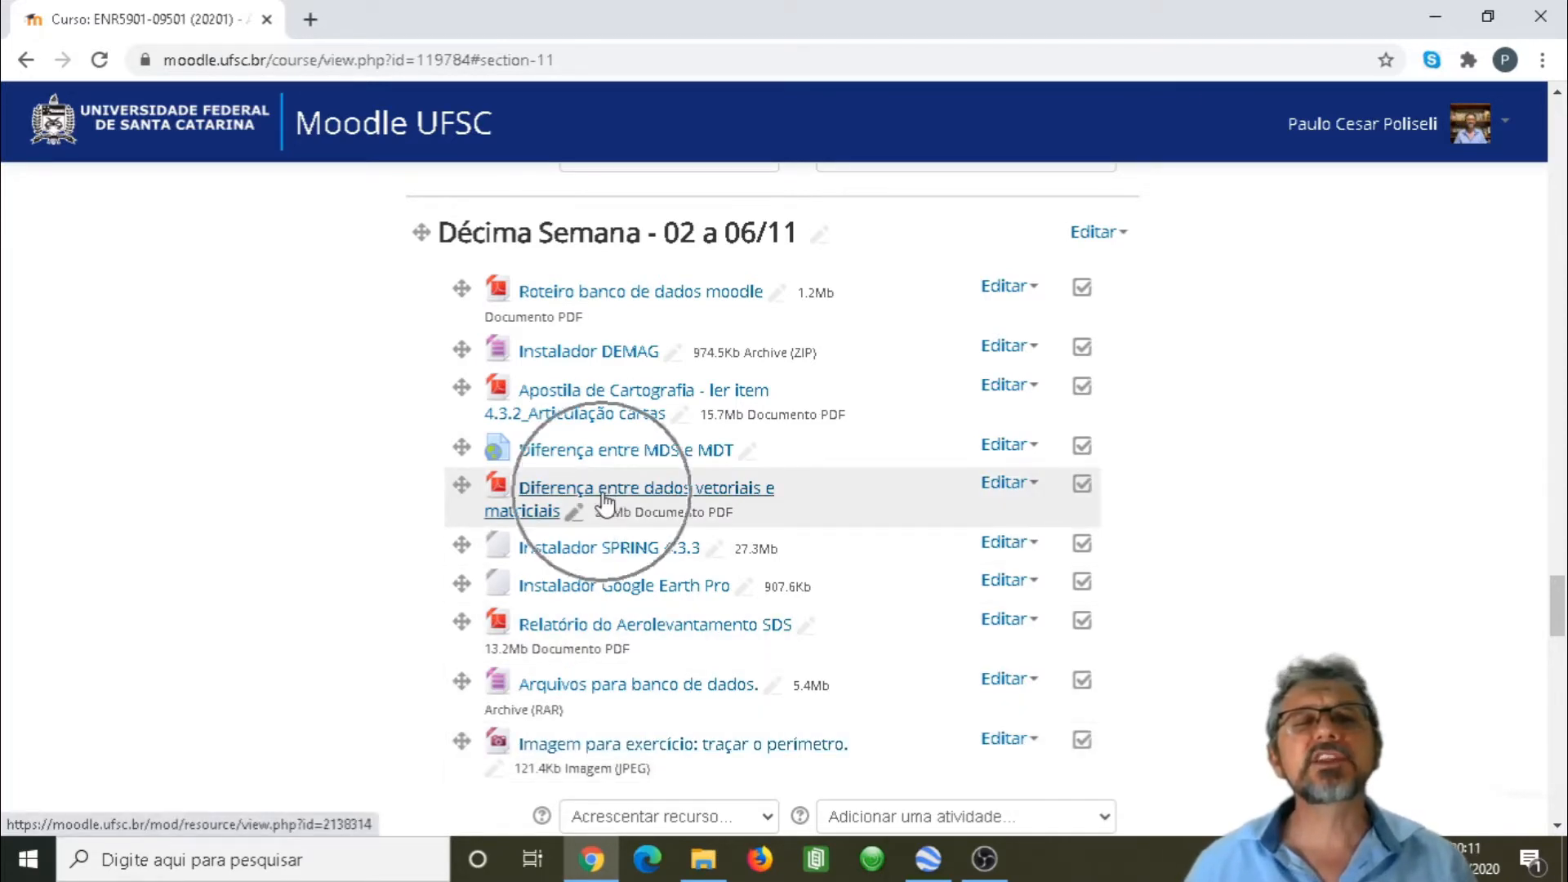
left_click(604, 501)
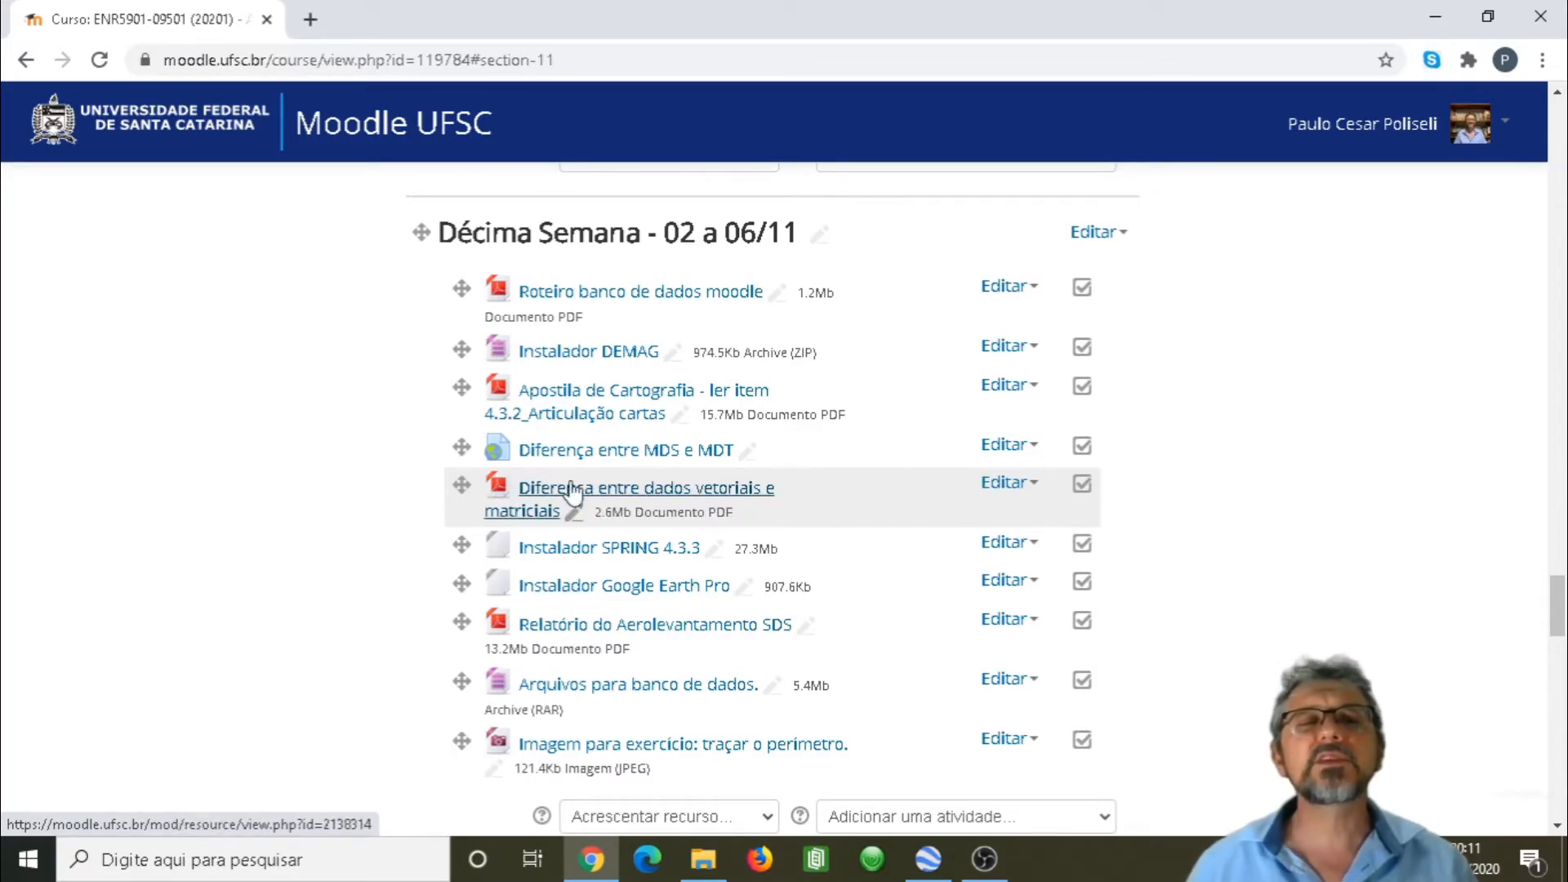
left_click(718, 462)
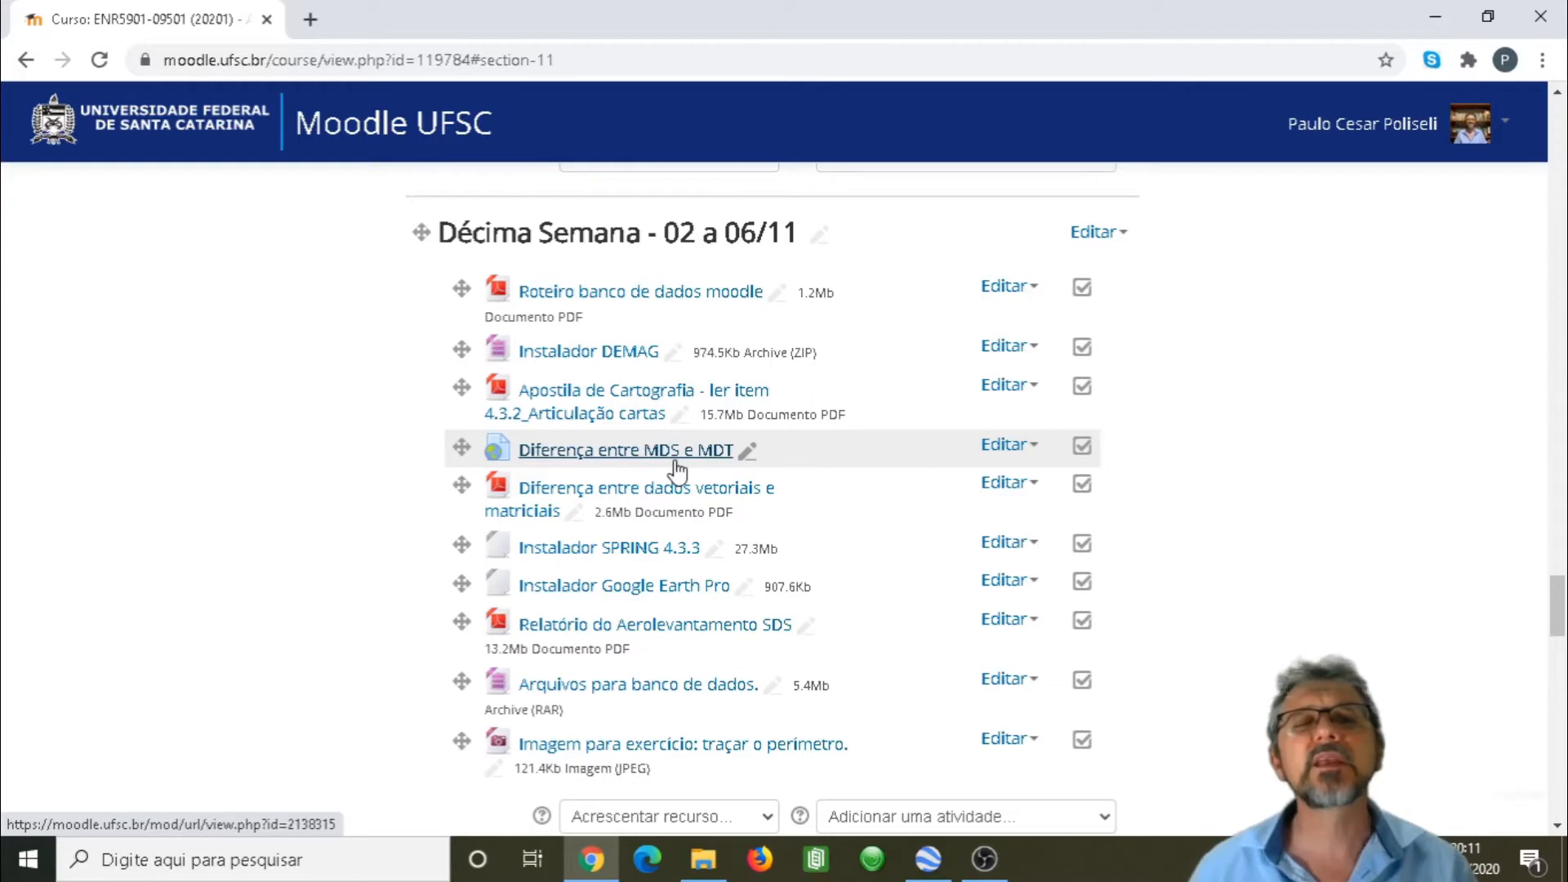
left_click(580, 357)
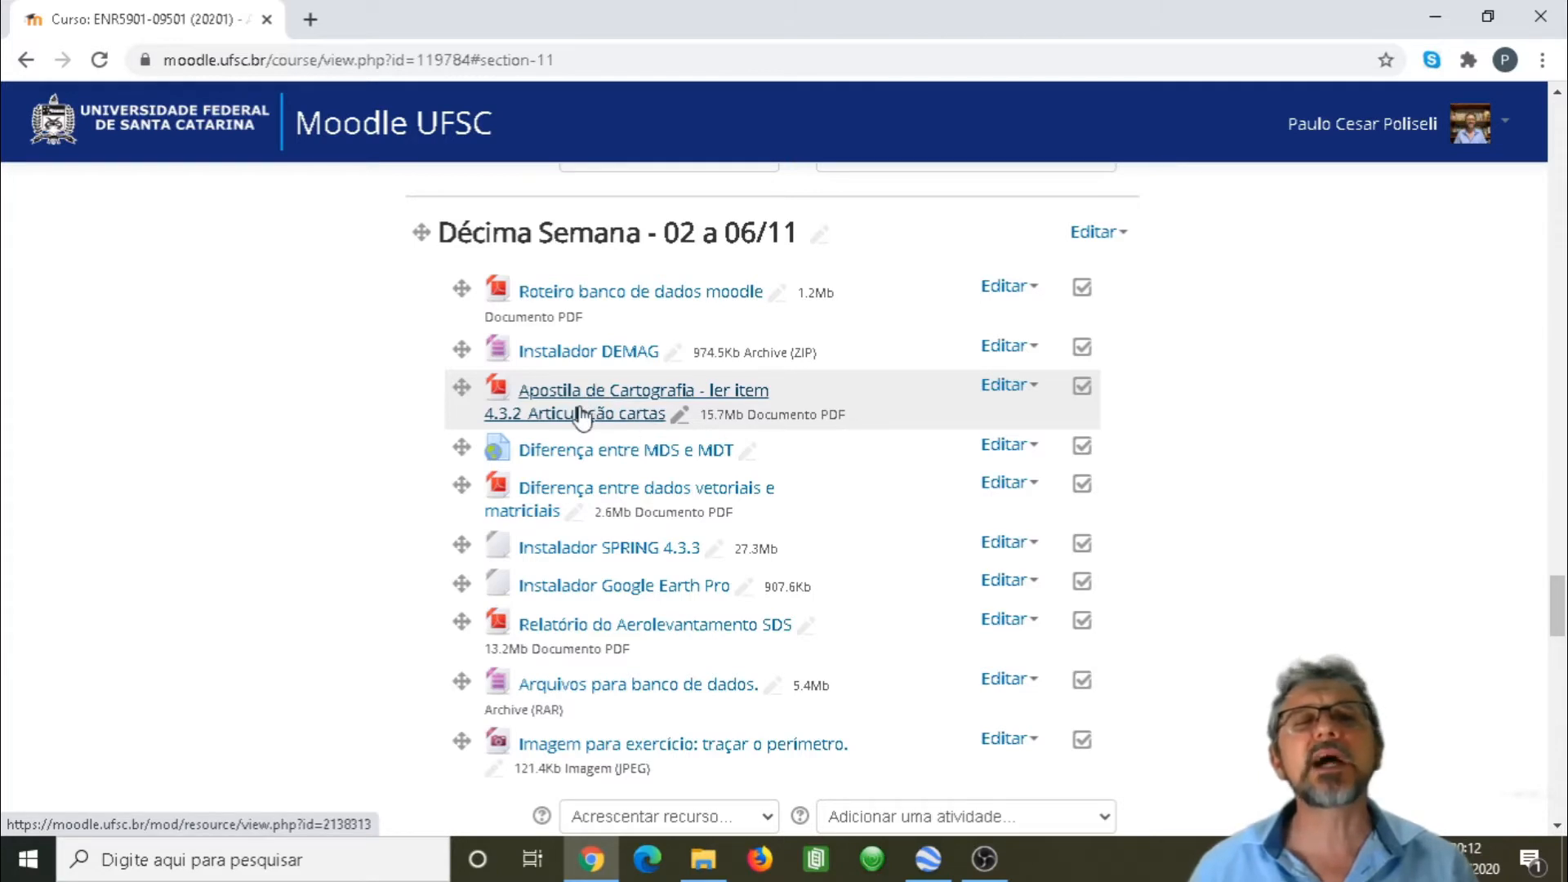
left_click(505, 424)
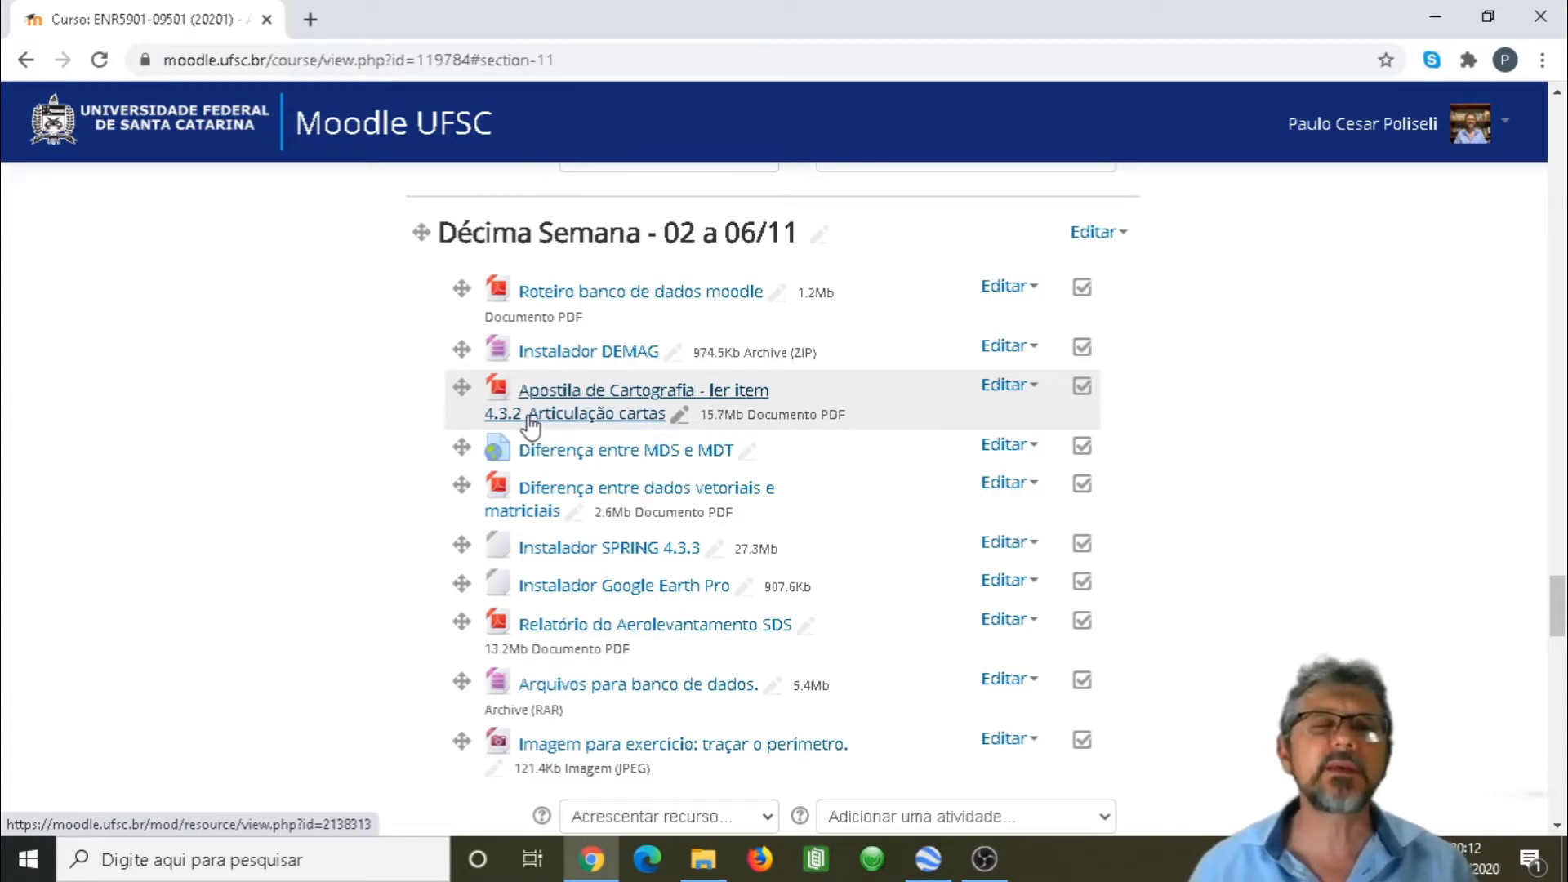
left_click(613, 360)
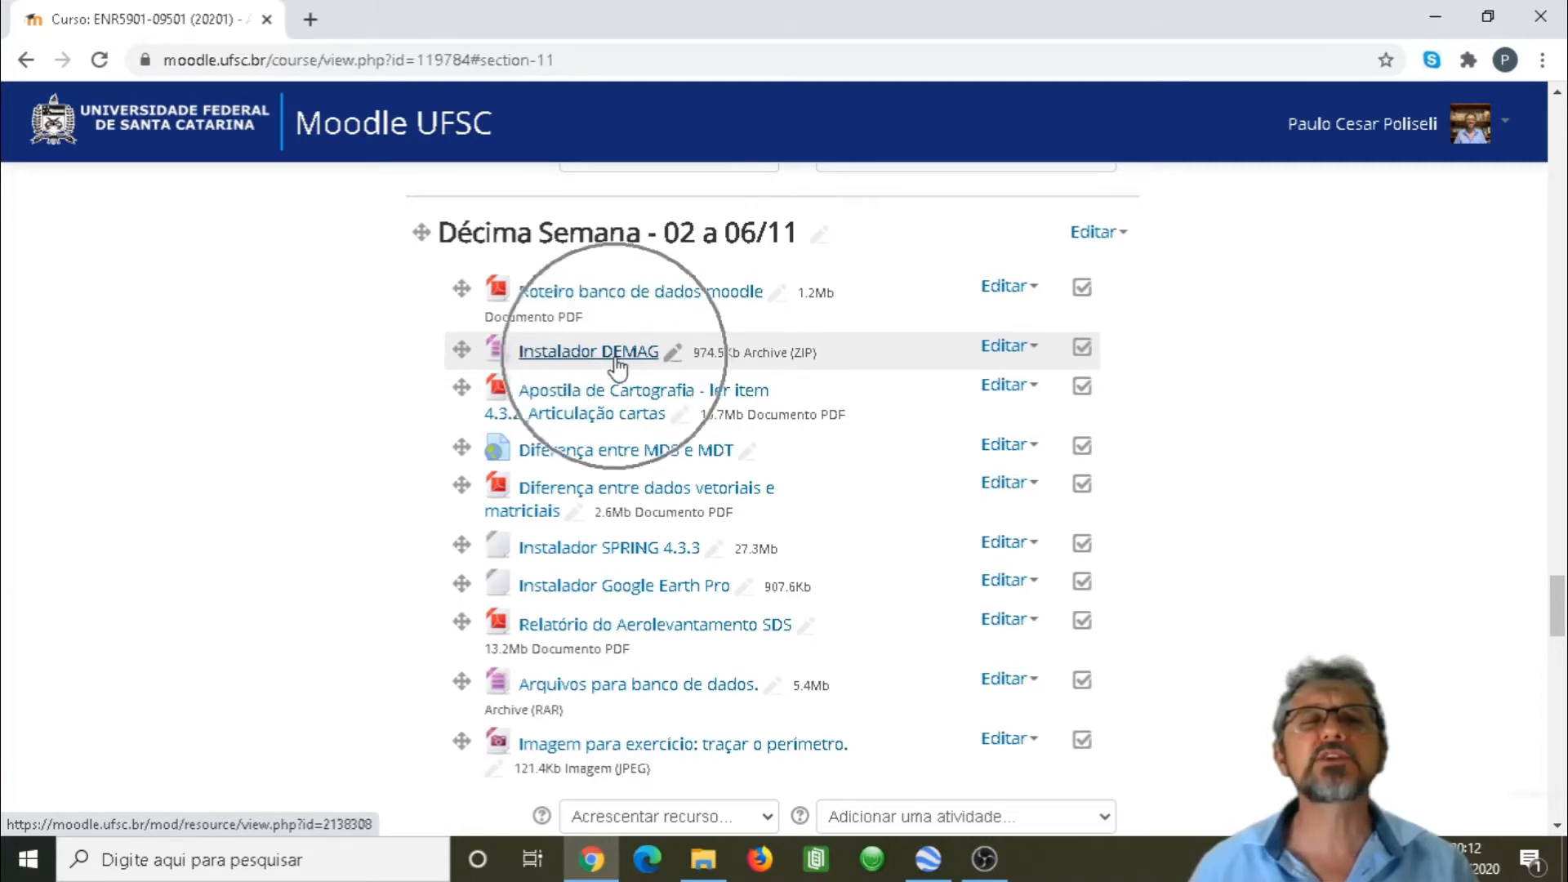
left_click(616, 360)
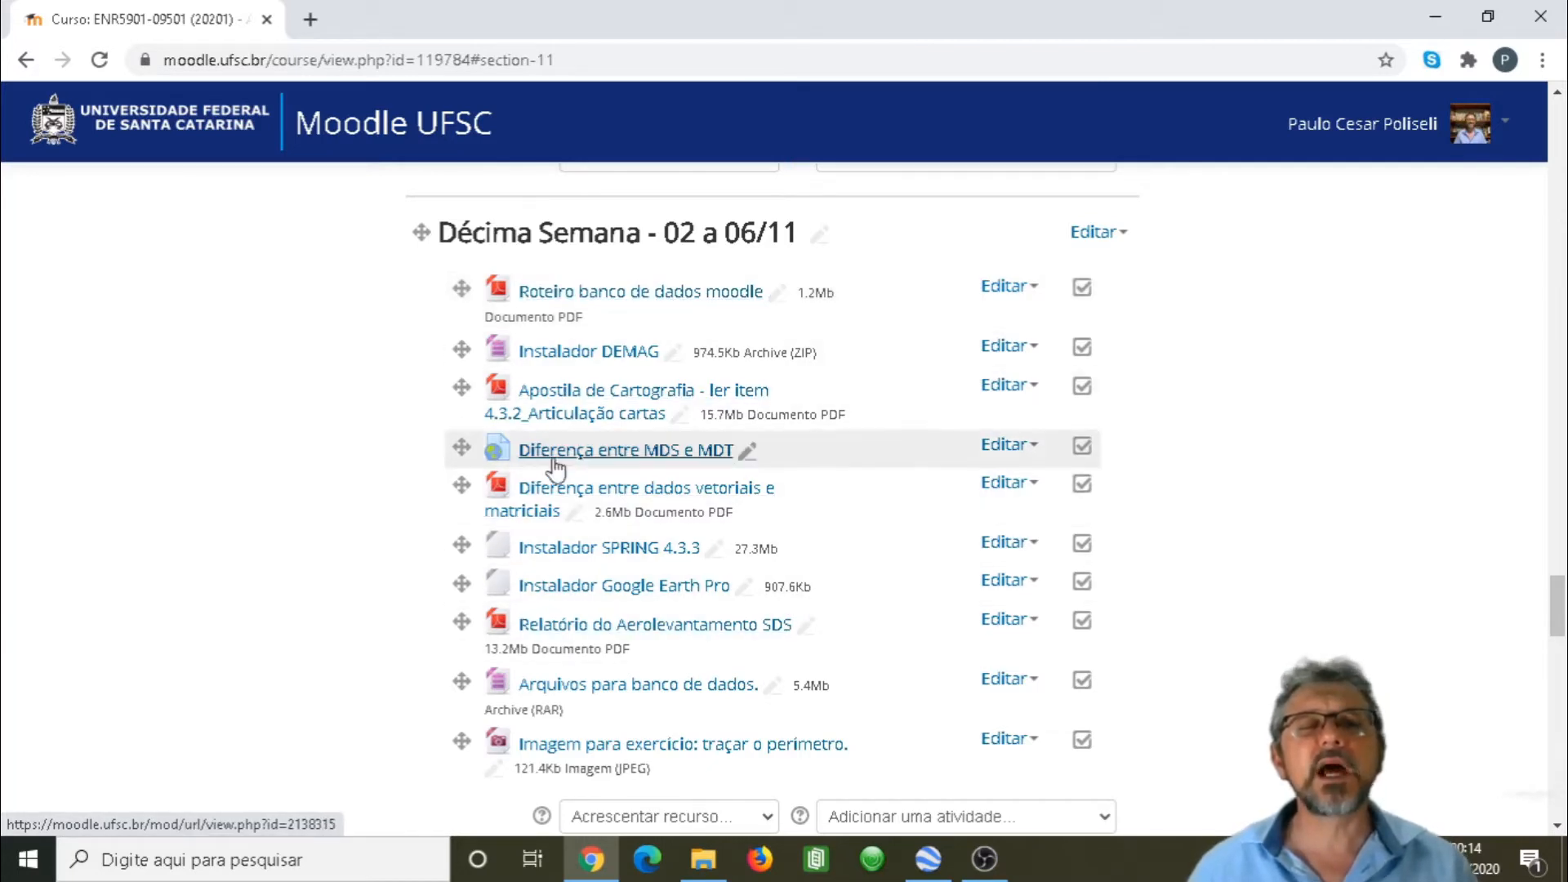
left_click(618, 546)
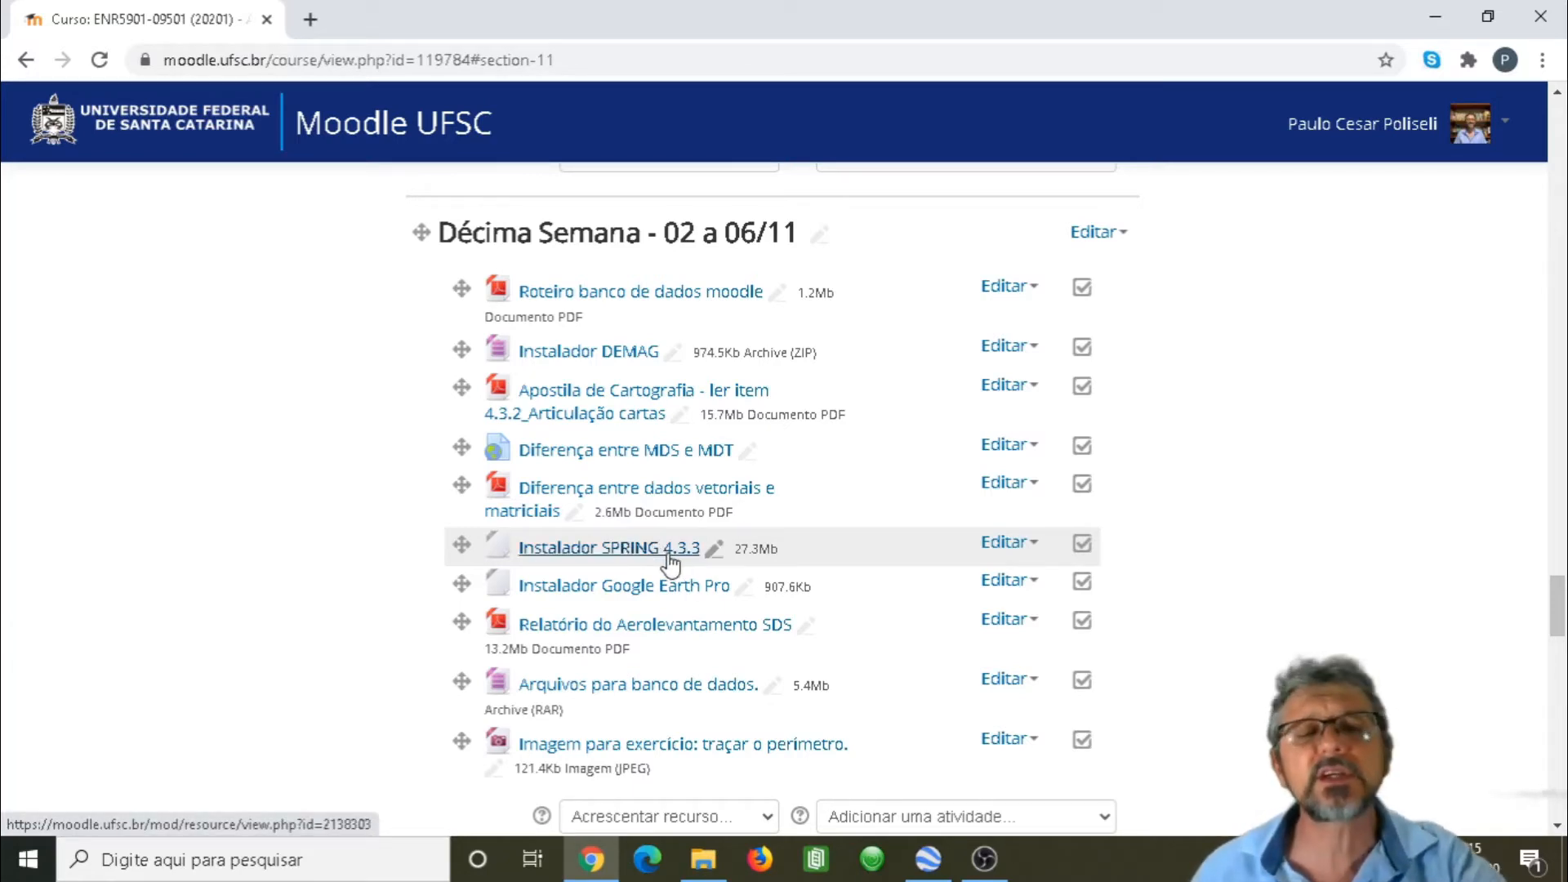
Step: Switch to Google Earth and draw a two-point path about 1.5 km long across the valley, west to east, just north of waypoints 002 to 005
left_click(937, 871)
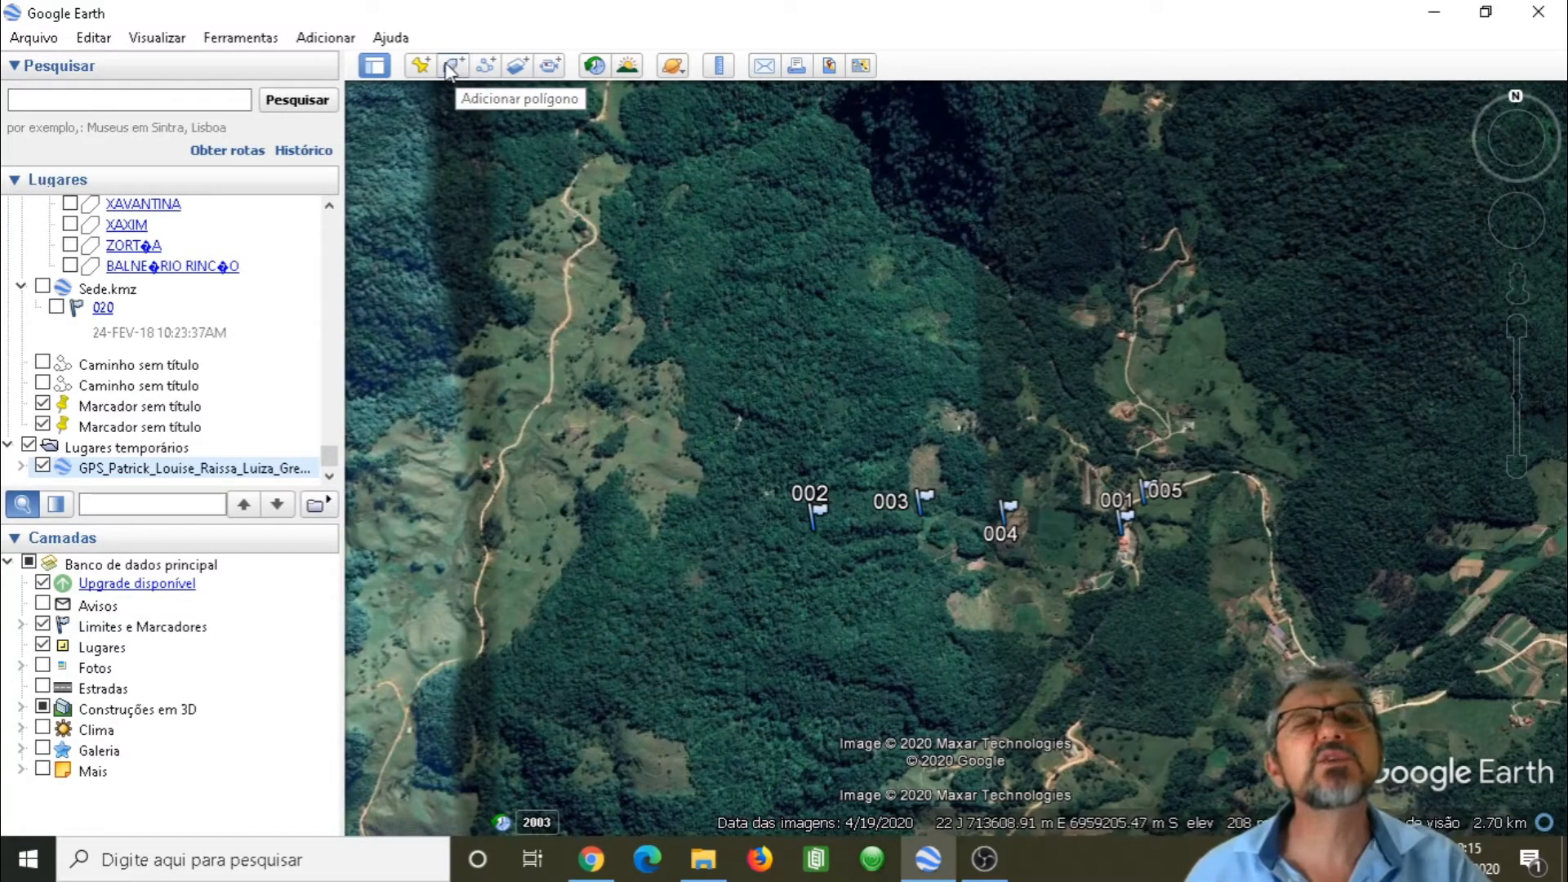
left_click(487, 65)
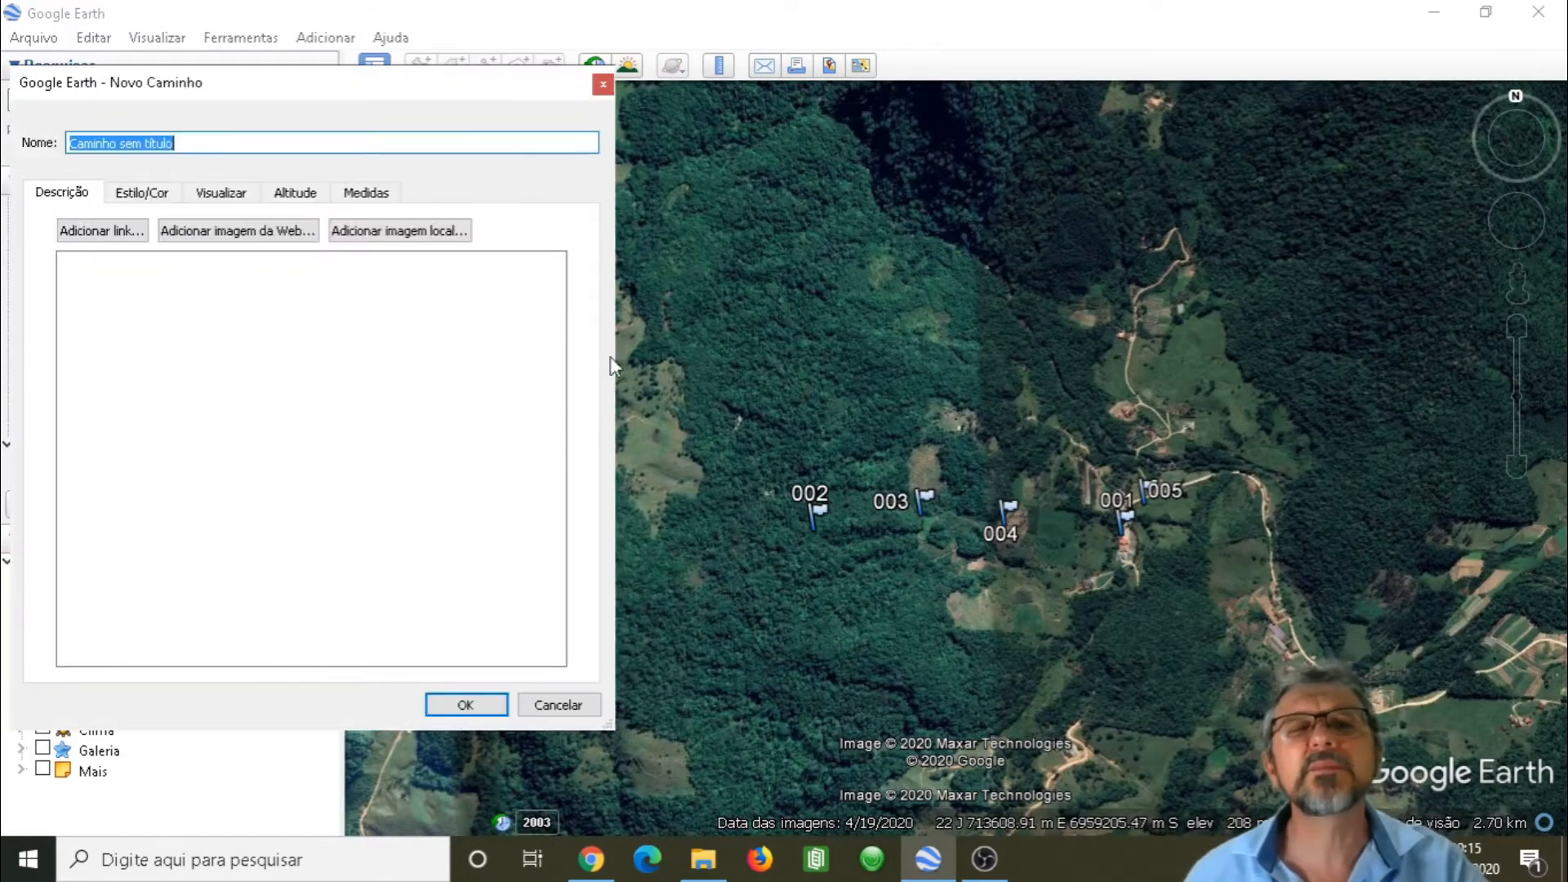
left_click(667, 426)
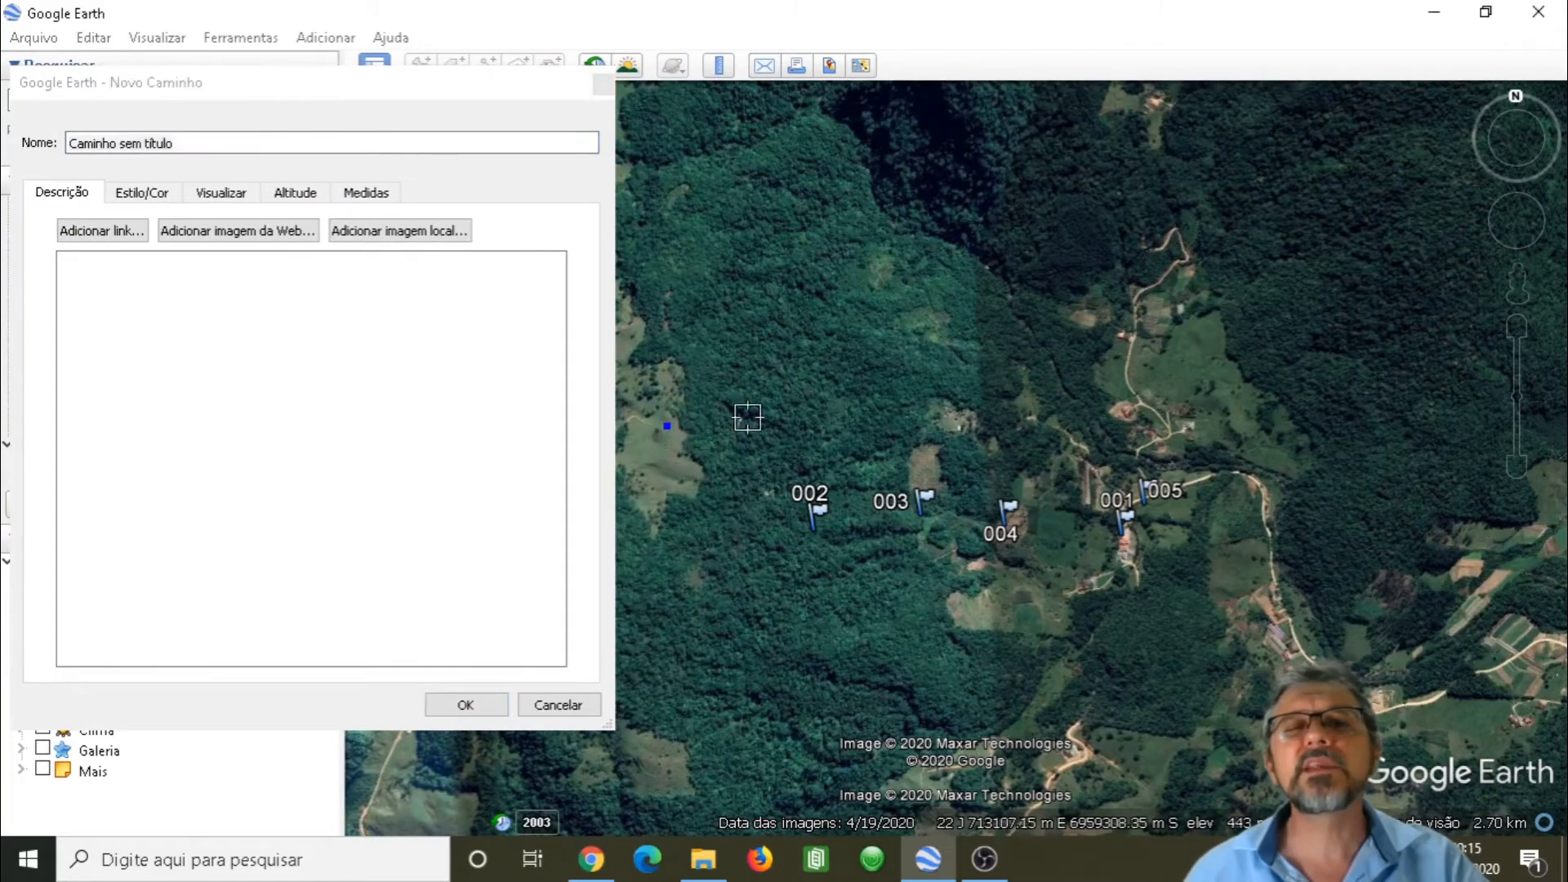
left_click(1237, 414)
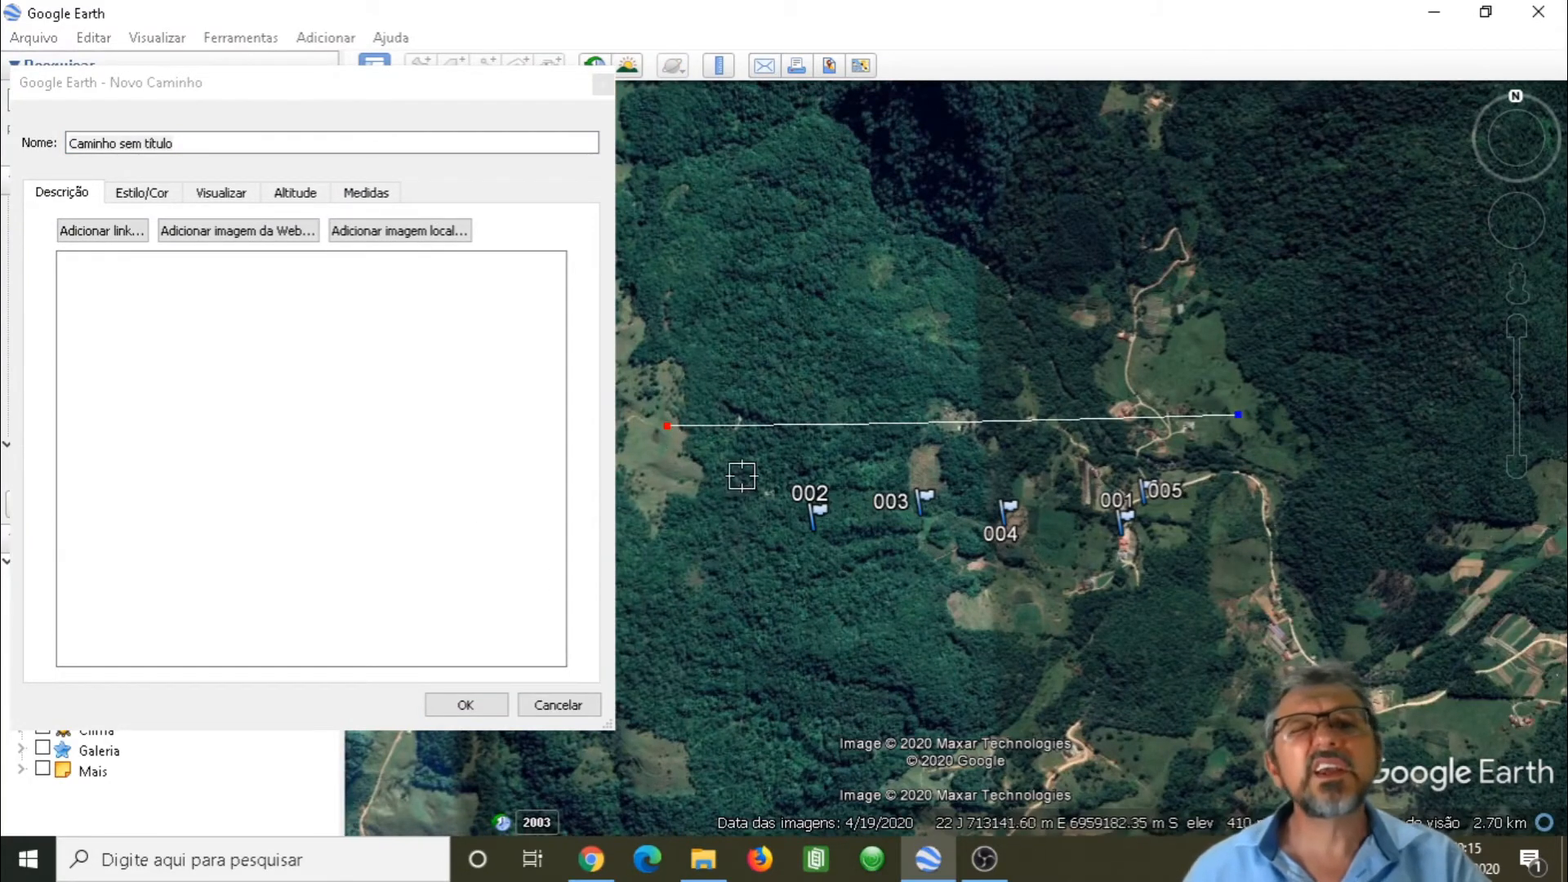
right_click(841, 423)
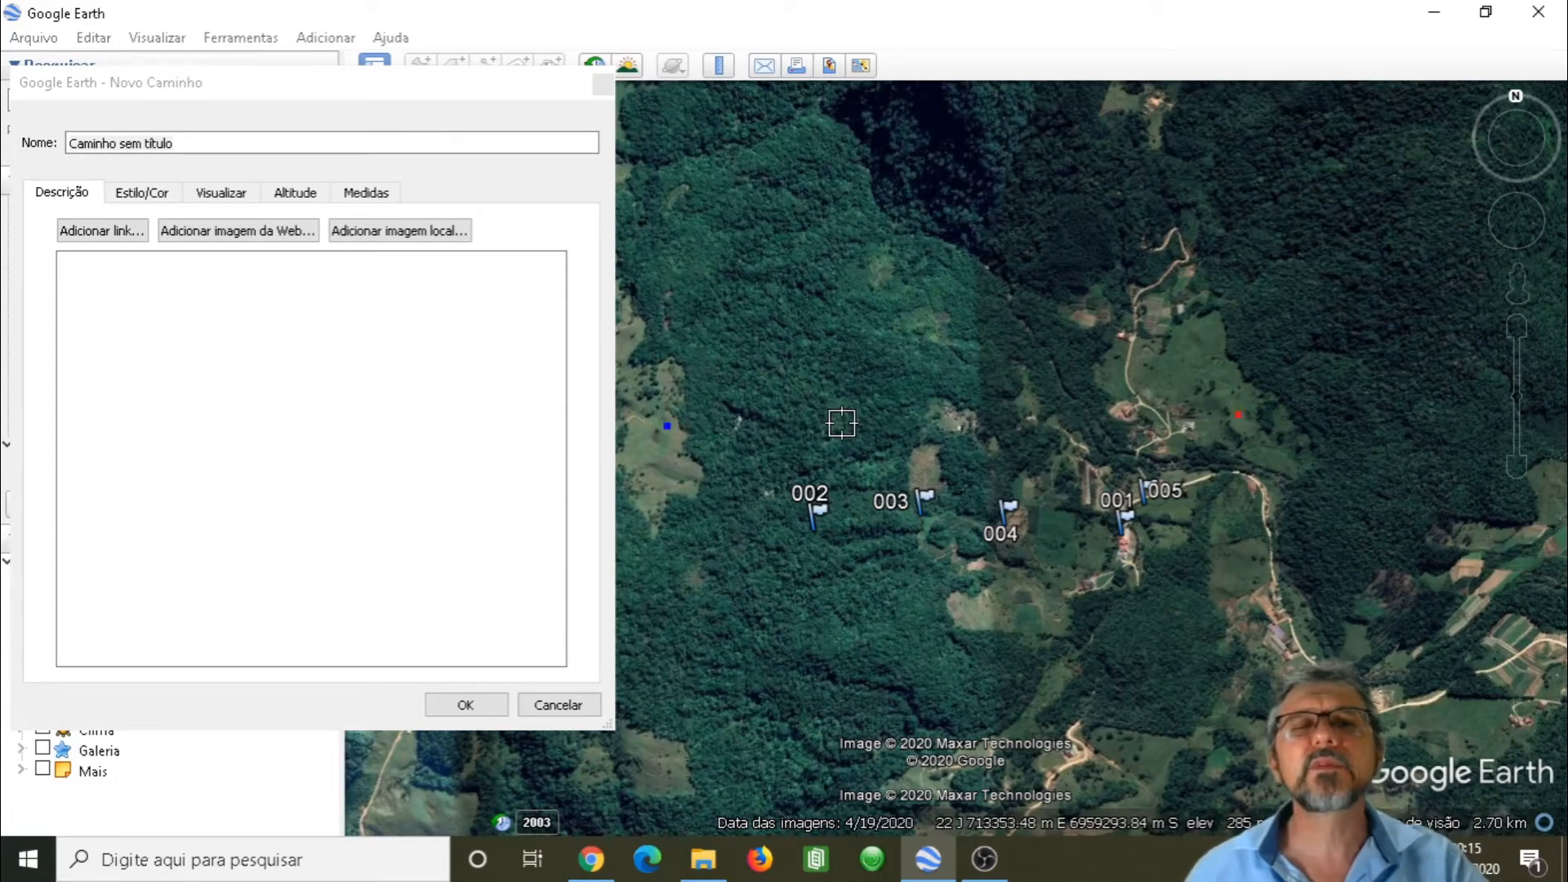
left_click(1303, 373)
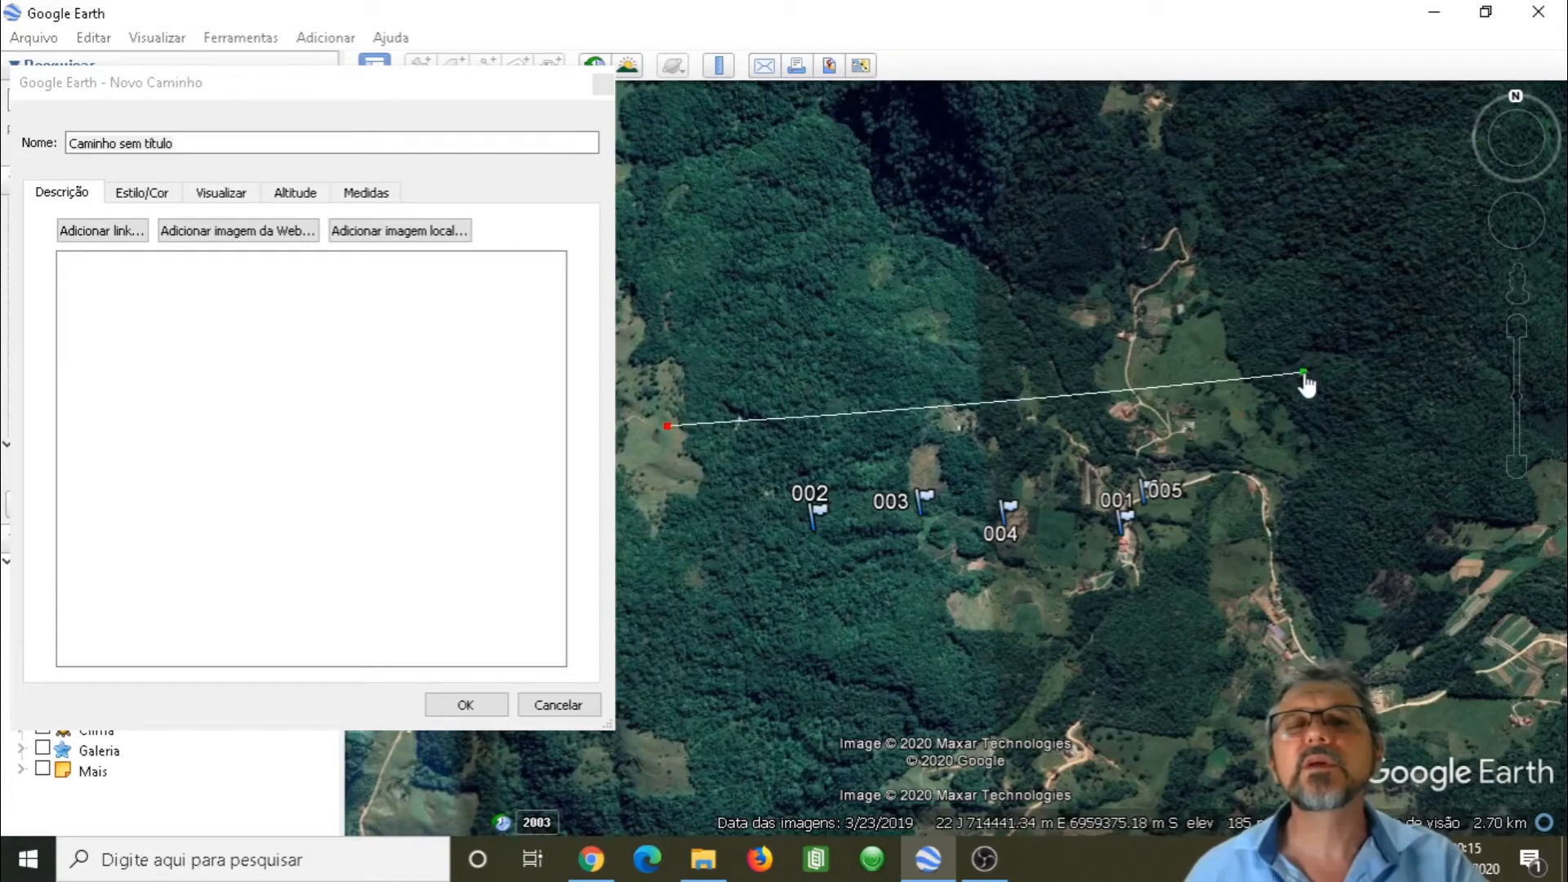
left_click(466, 705)
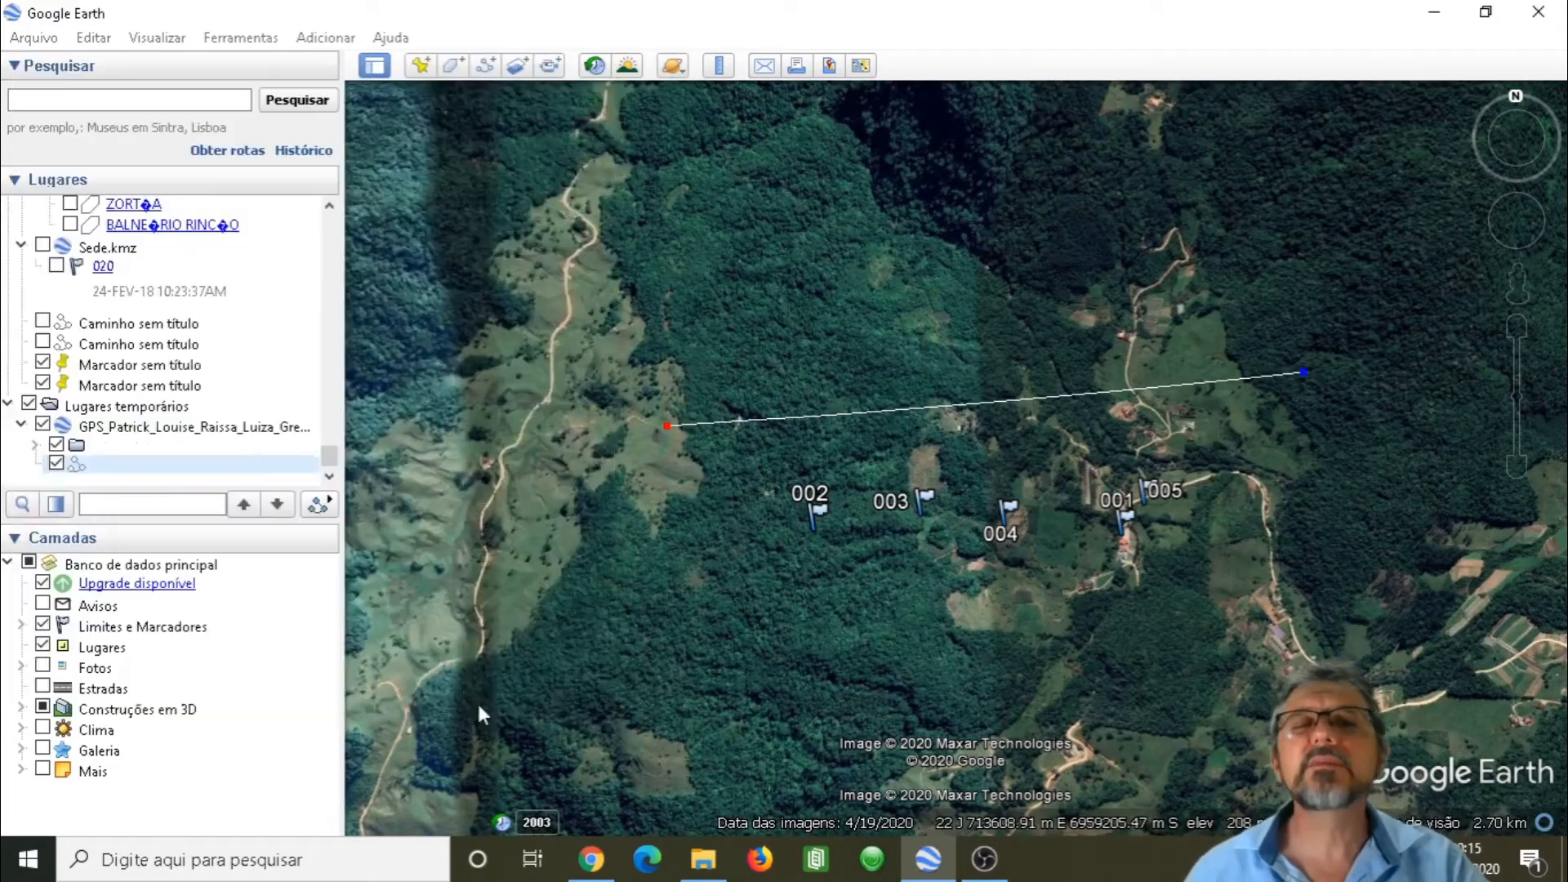
Step: Show the elevation profile of the path across the valley, examine the terrain along it, and close the profile
right_click(878, 410)
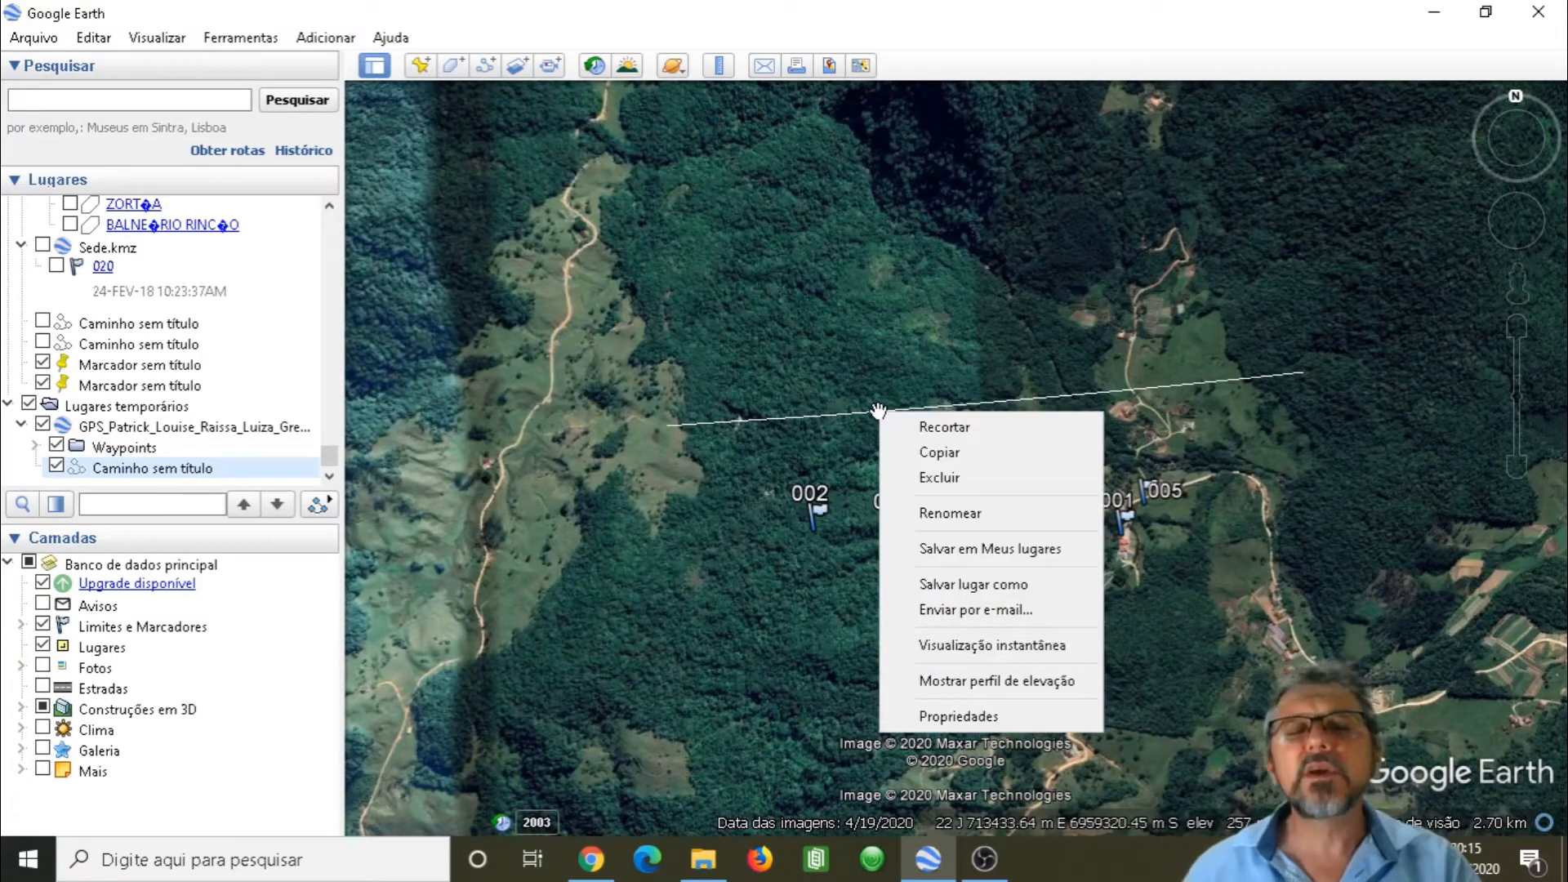
left_click(960, 681)
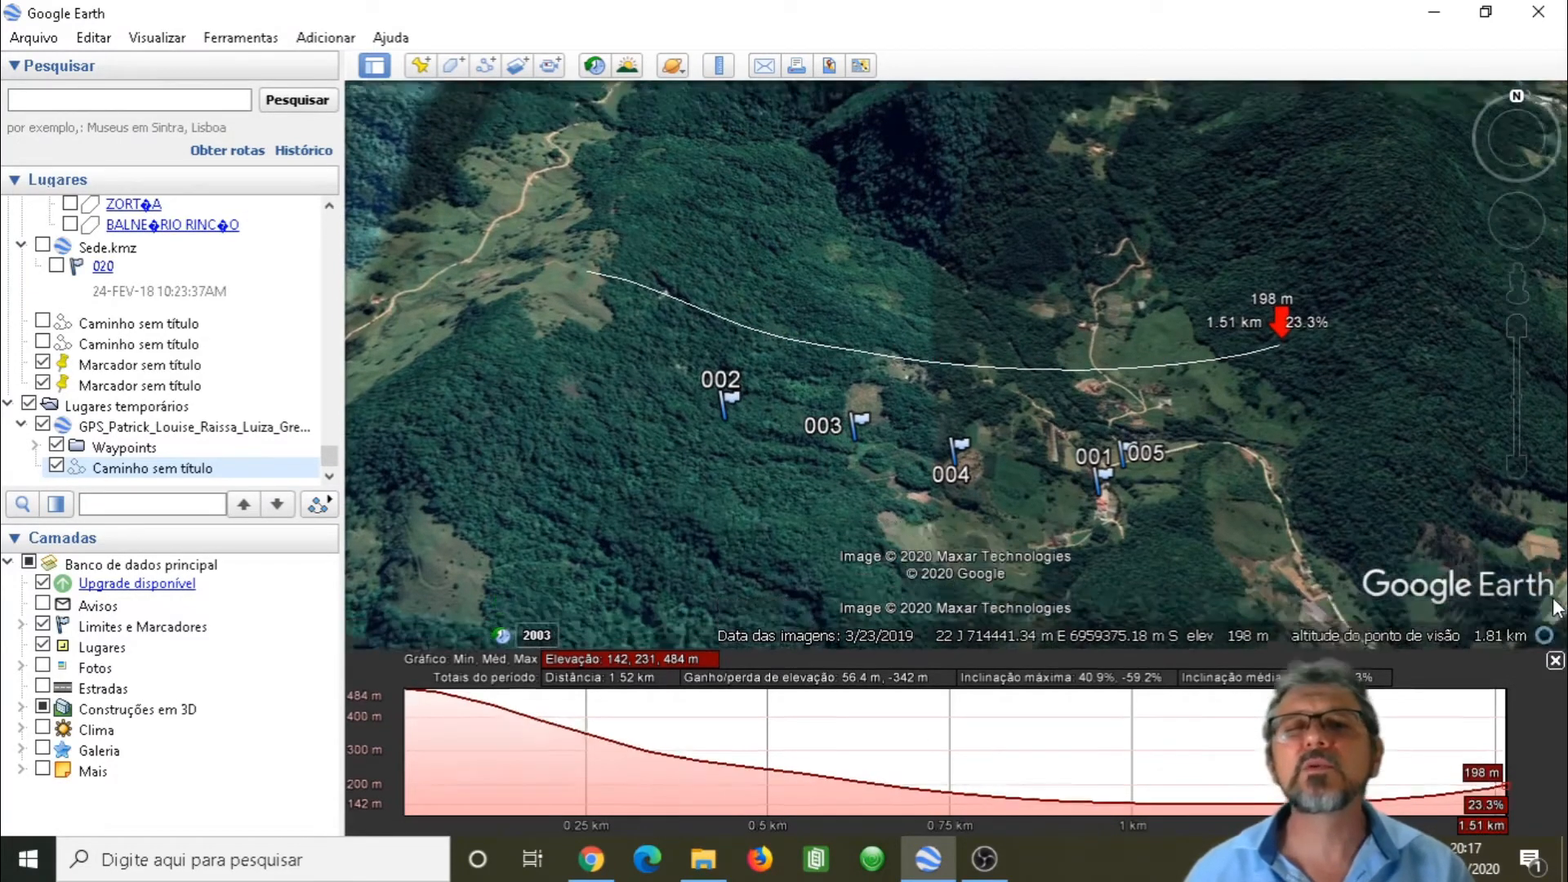
left_click(1554, 601)
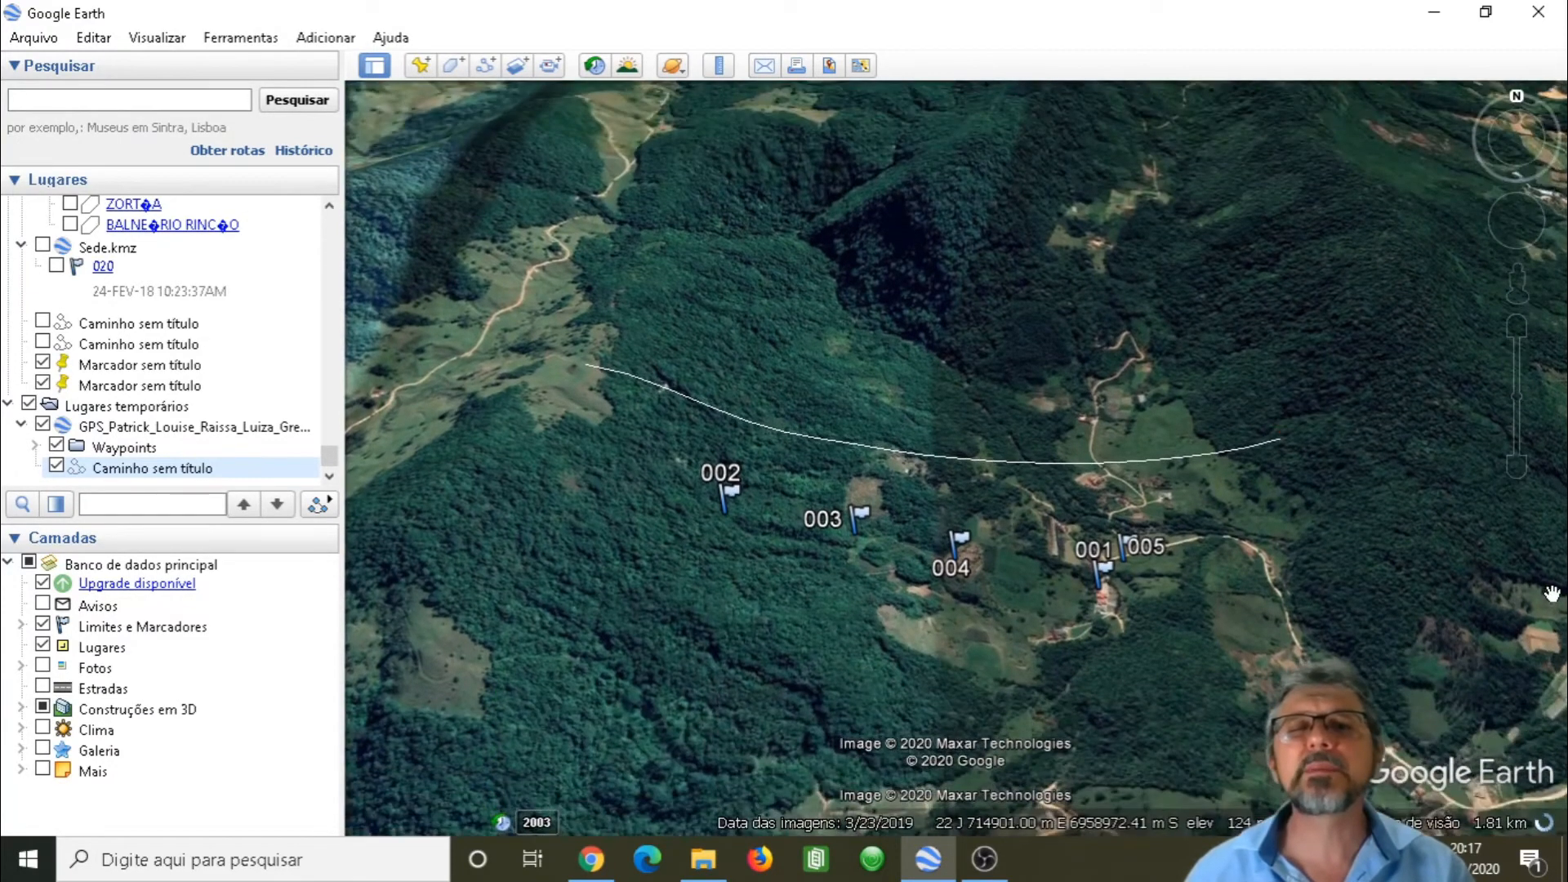
Step: Delete the path drawn across the valley north of the waypoints
right_click(859, 444)
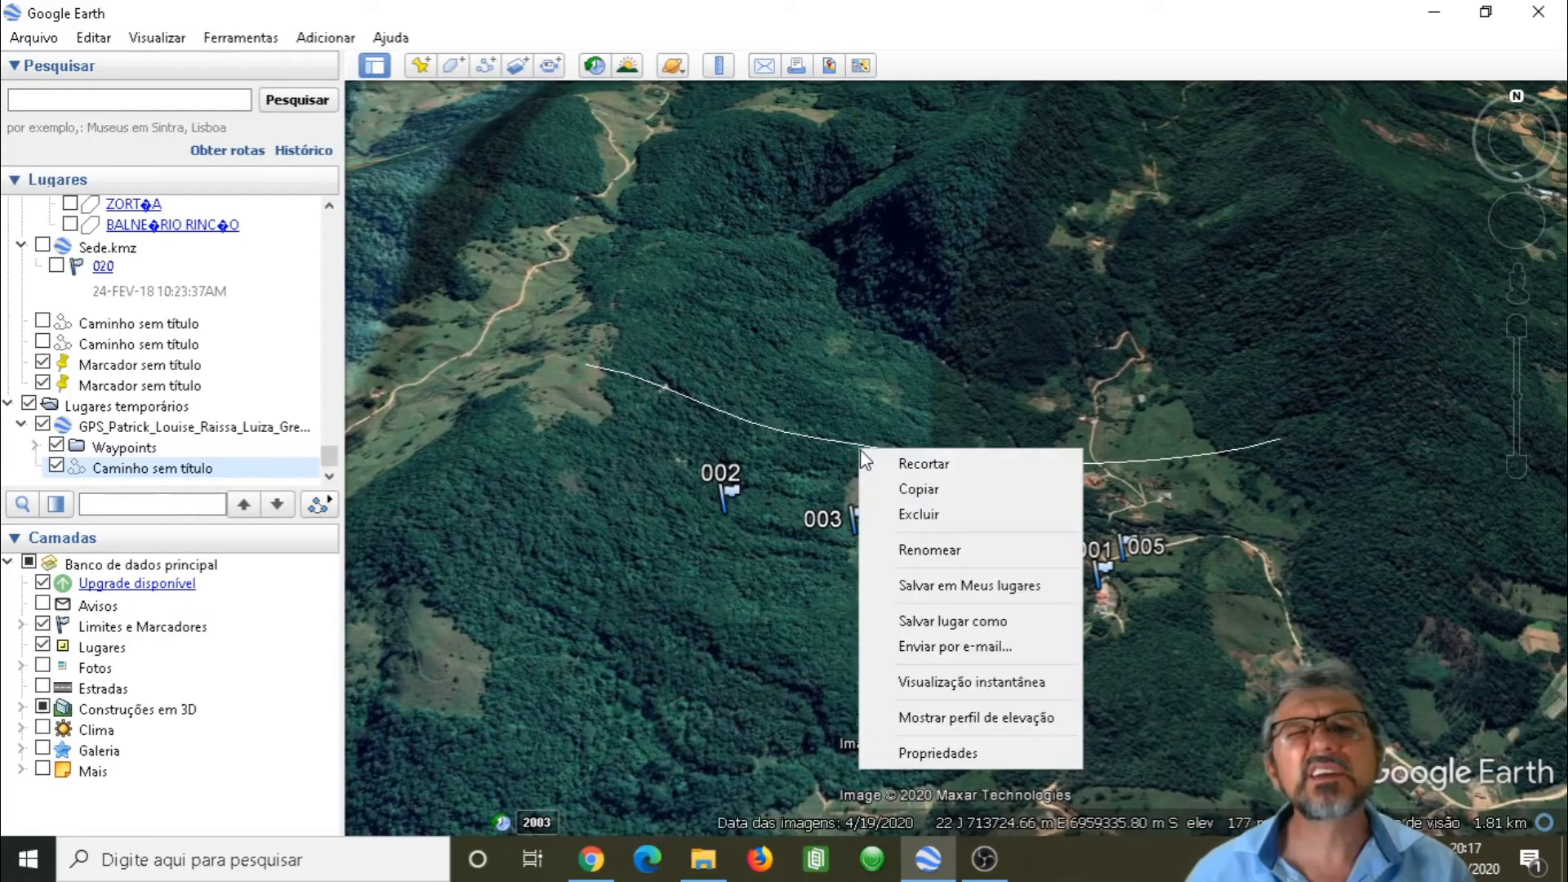
left_click(923, 514)
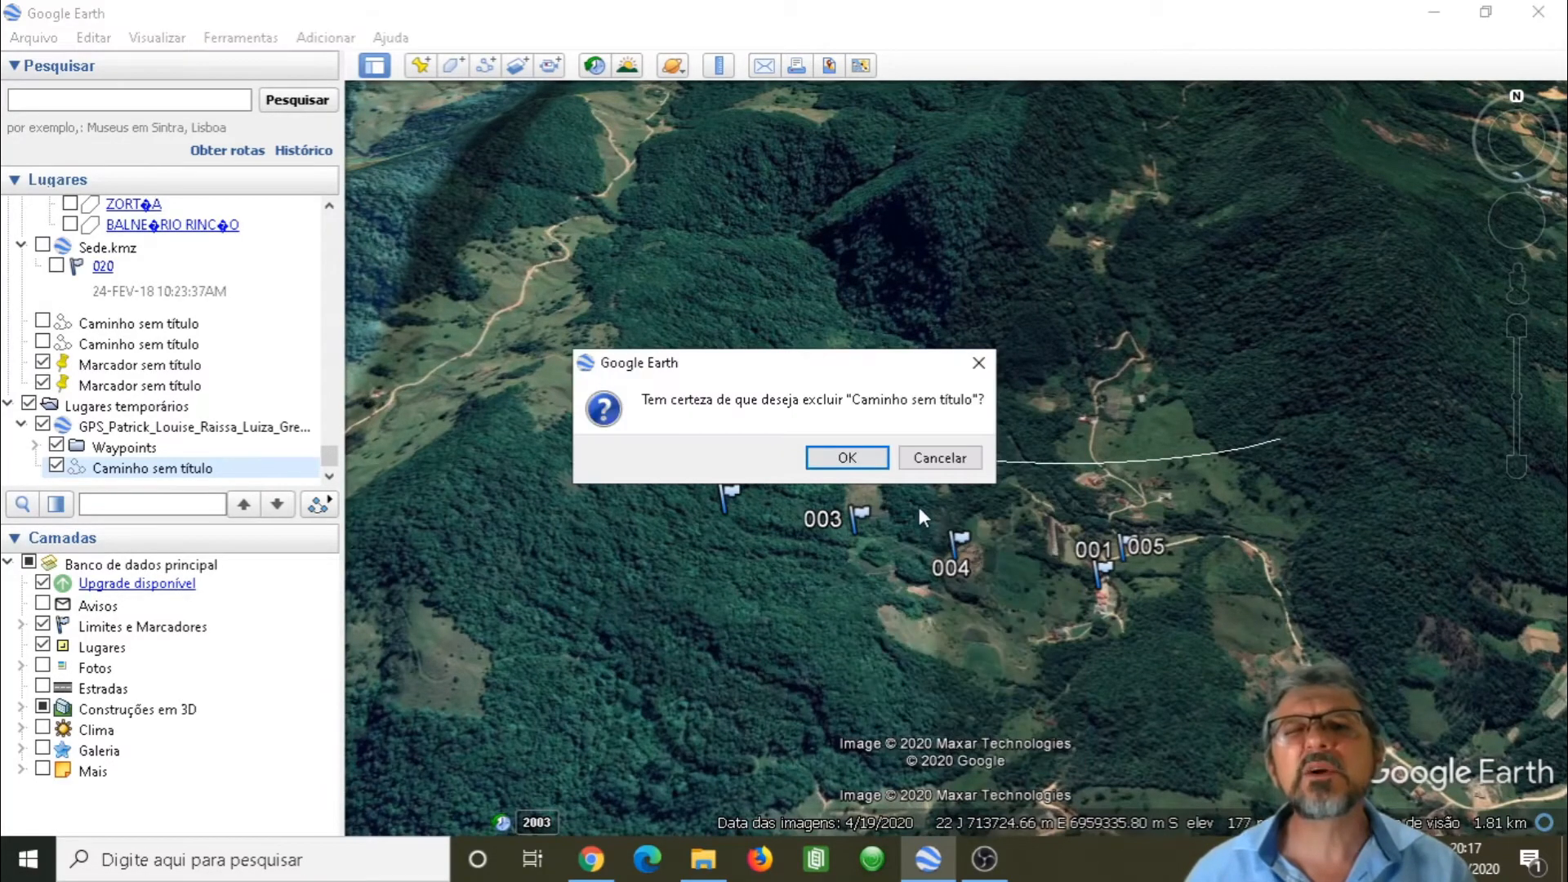
left_click(848, 458)
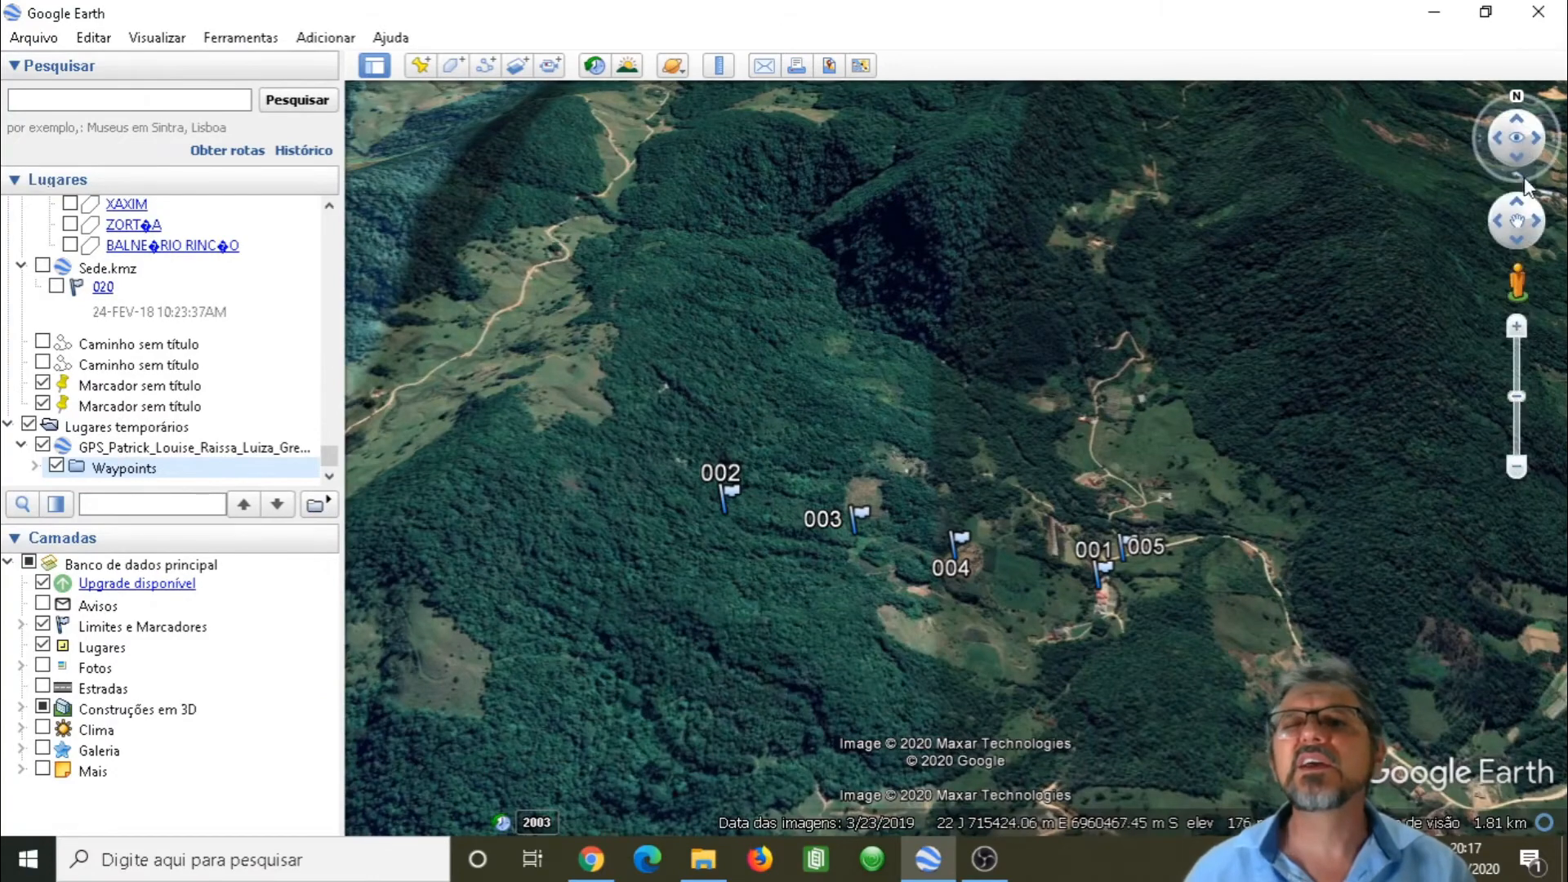
Step: Examine the terrain around waypoints 001 to 005 from different distances and viewing angles
left_click_drag(1512, 161, 1520, 160)
left_click_drag(1130, 232, 1158, 840)
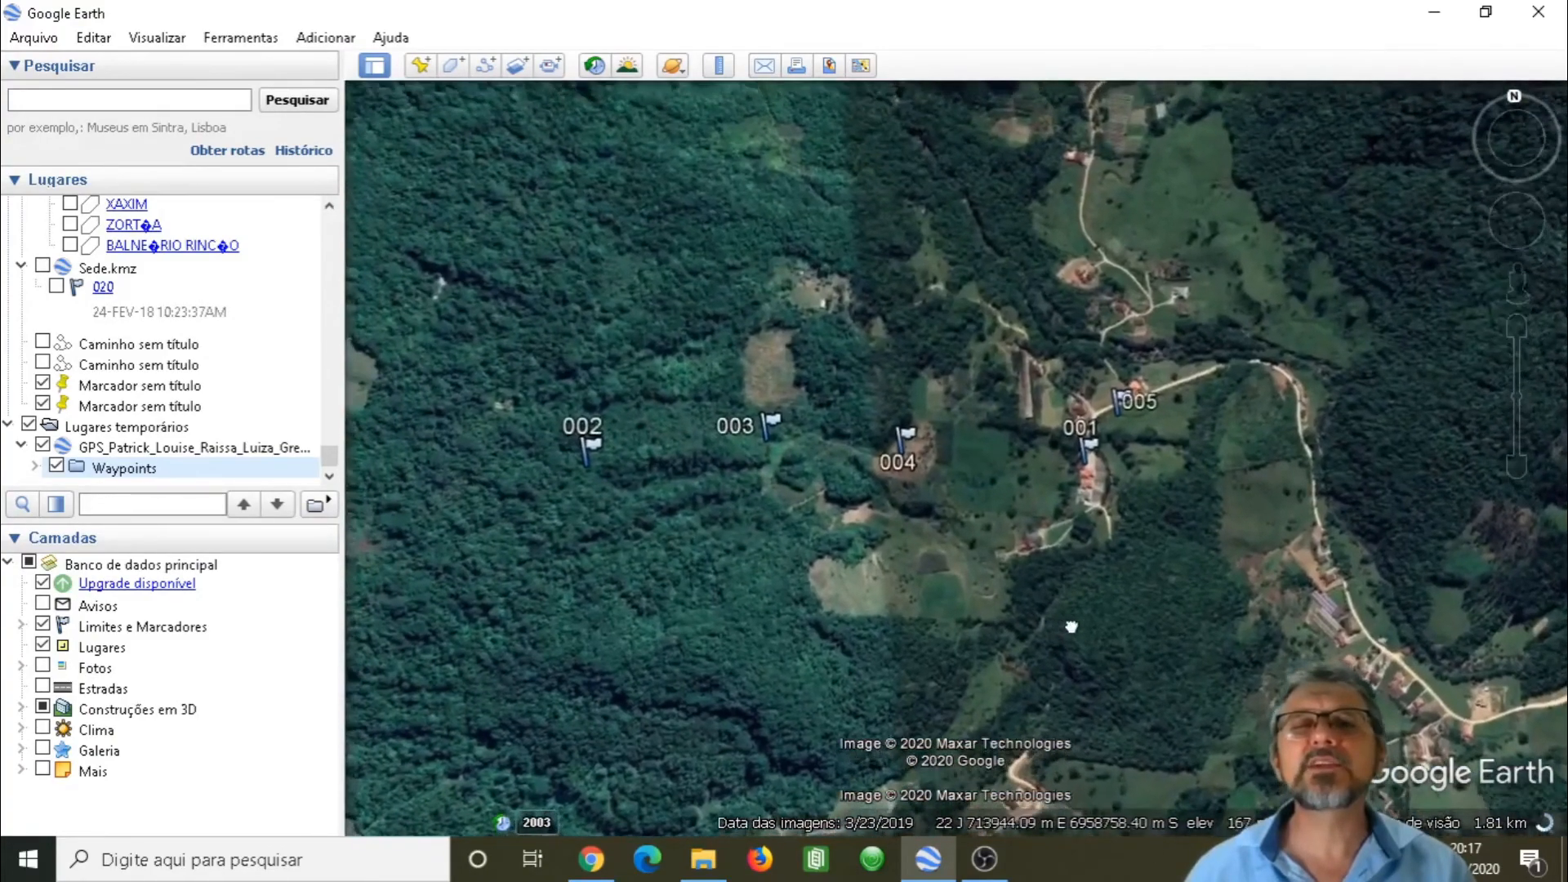
left_click_drag(1071, 629, 1154, 607)
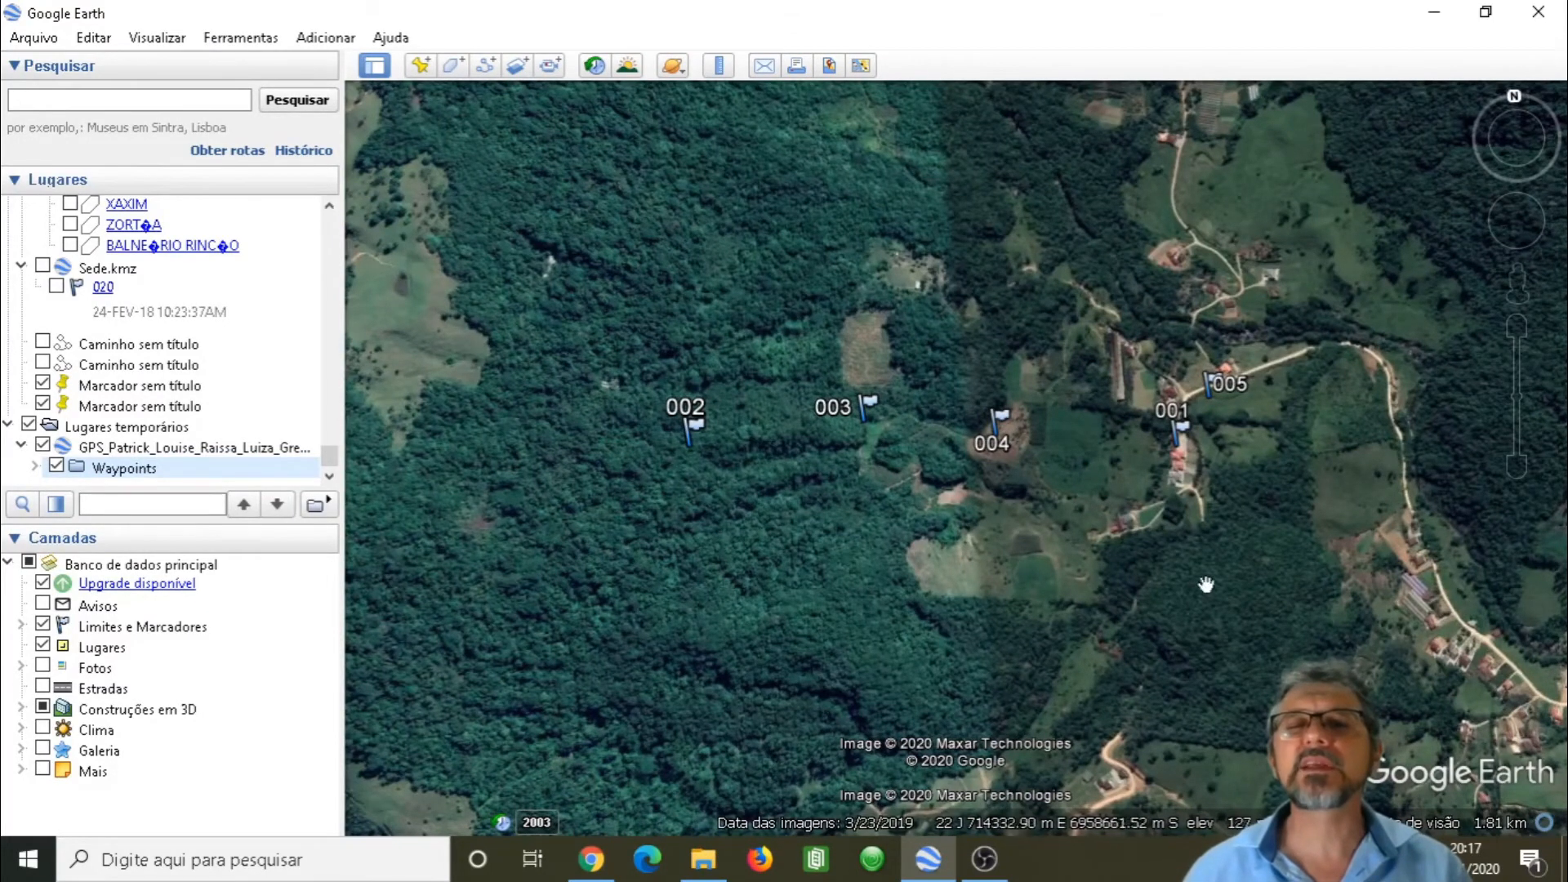
scroll(1053, 535, "down", 5)
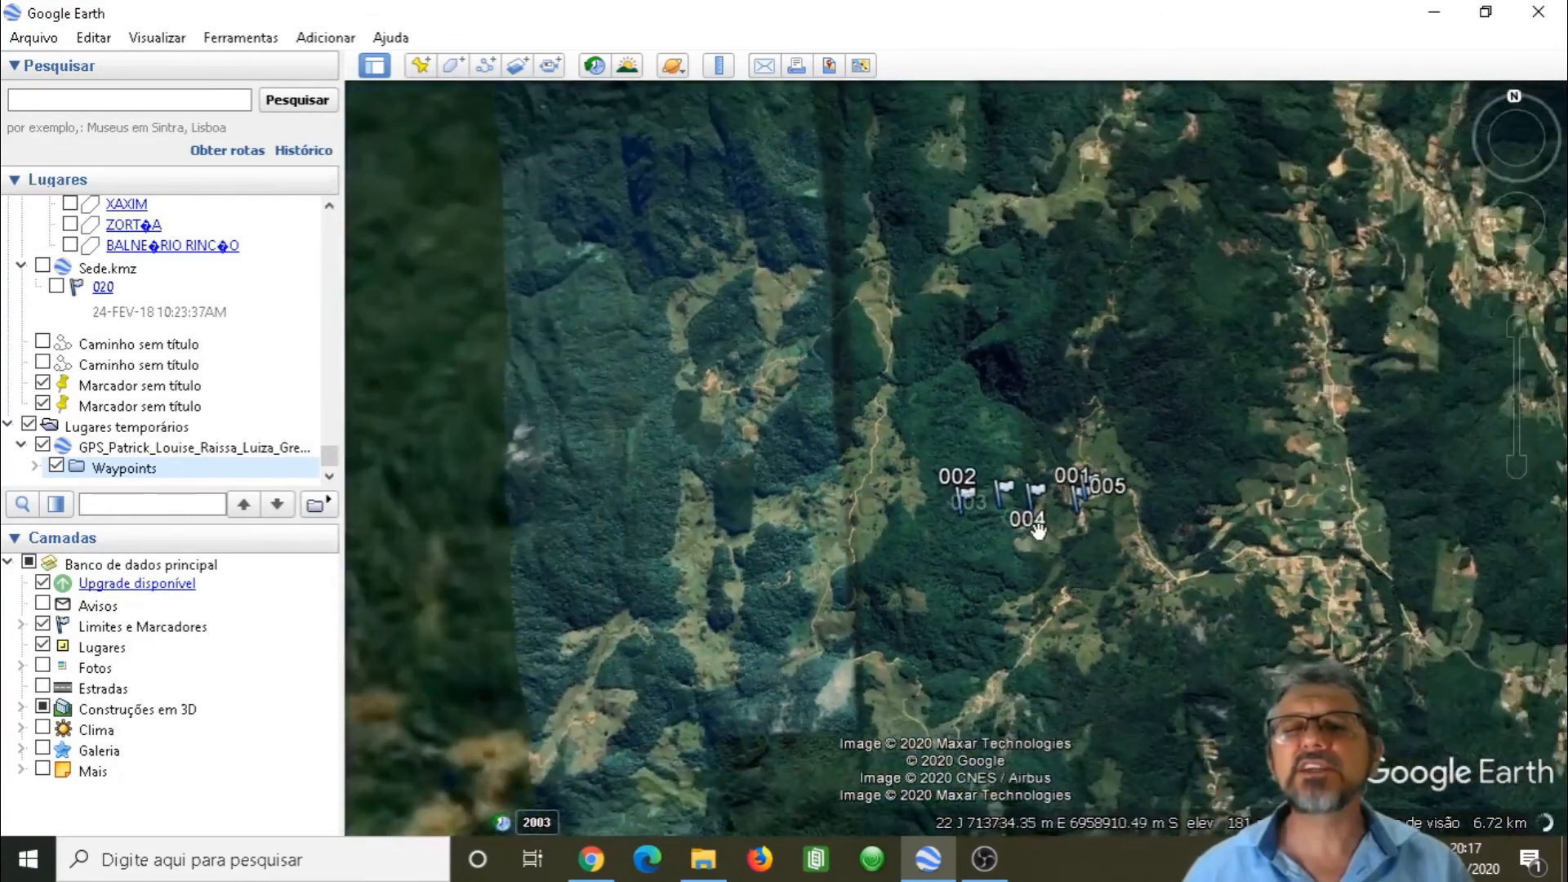
scroll(1037, 531, "down", 2)
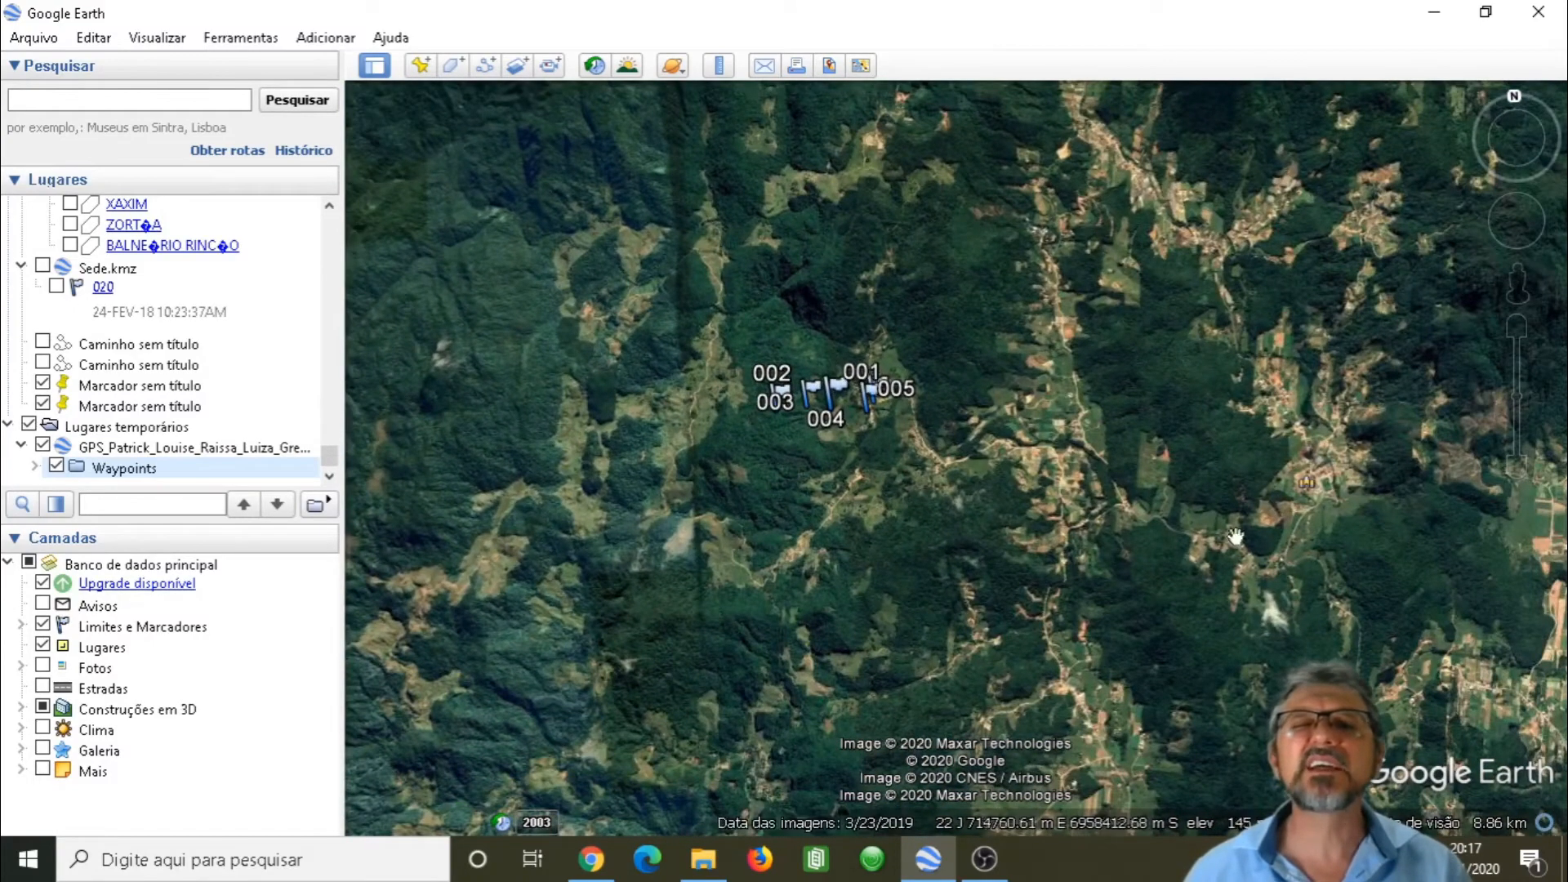
scroll(805, 375, "up", 5)
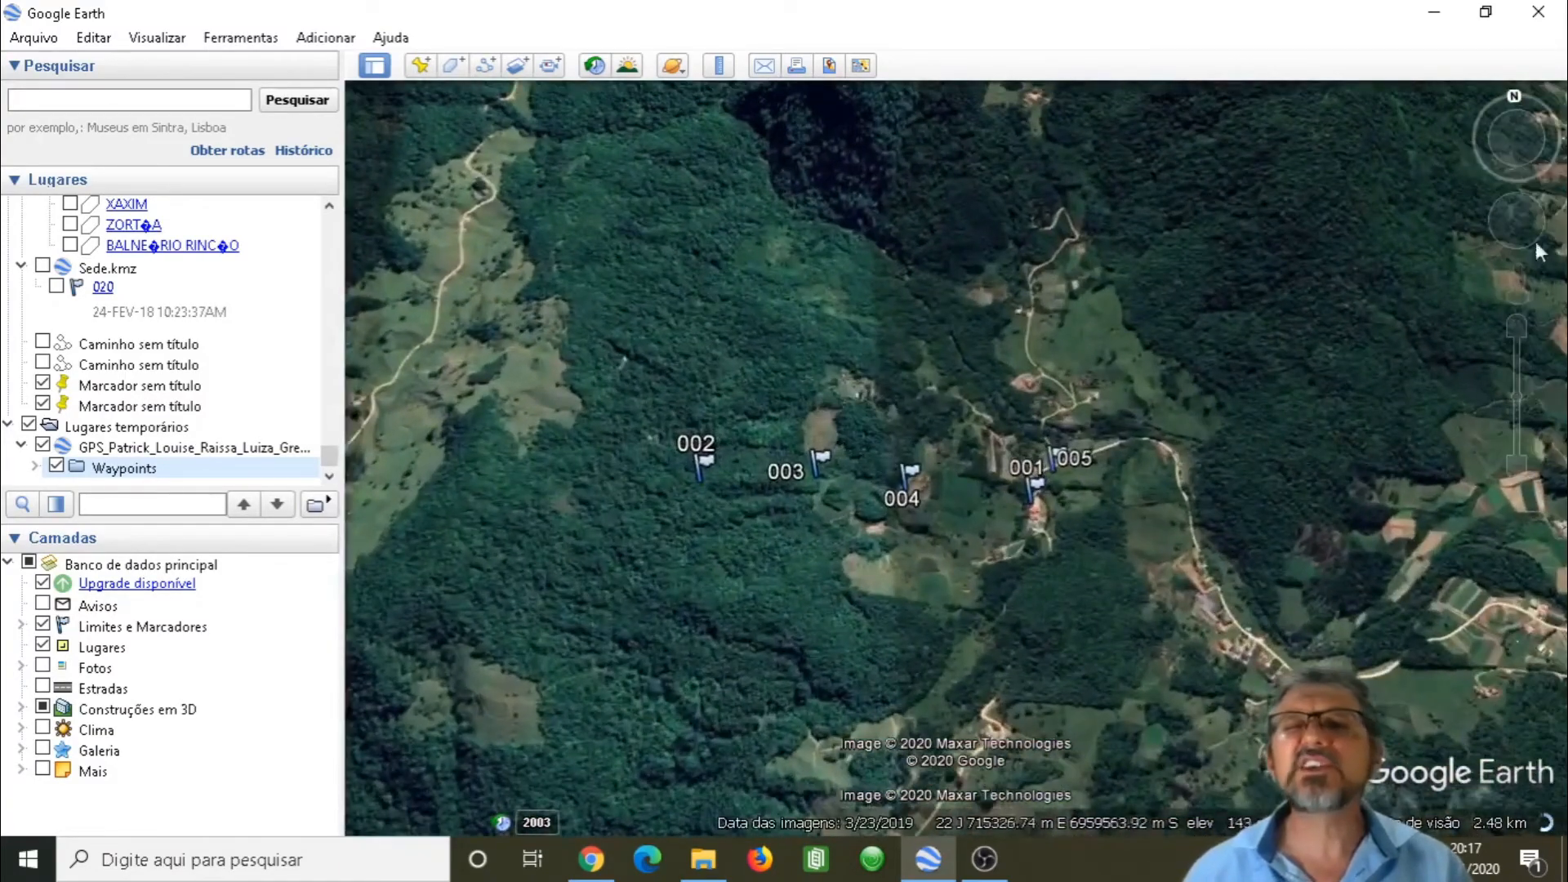
left_click(1513, 161)
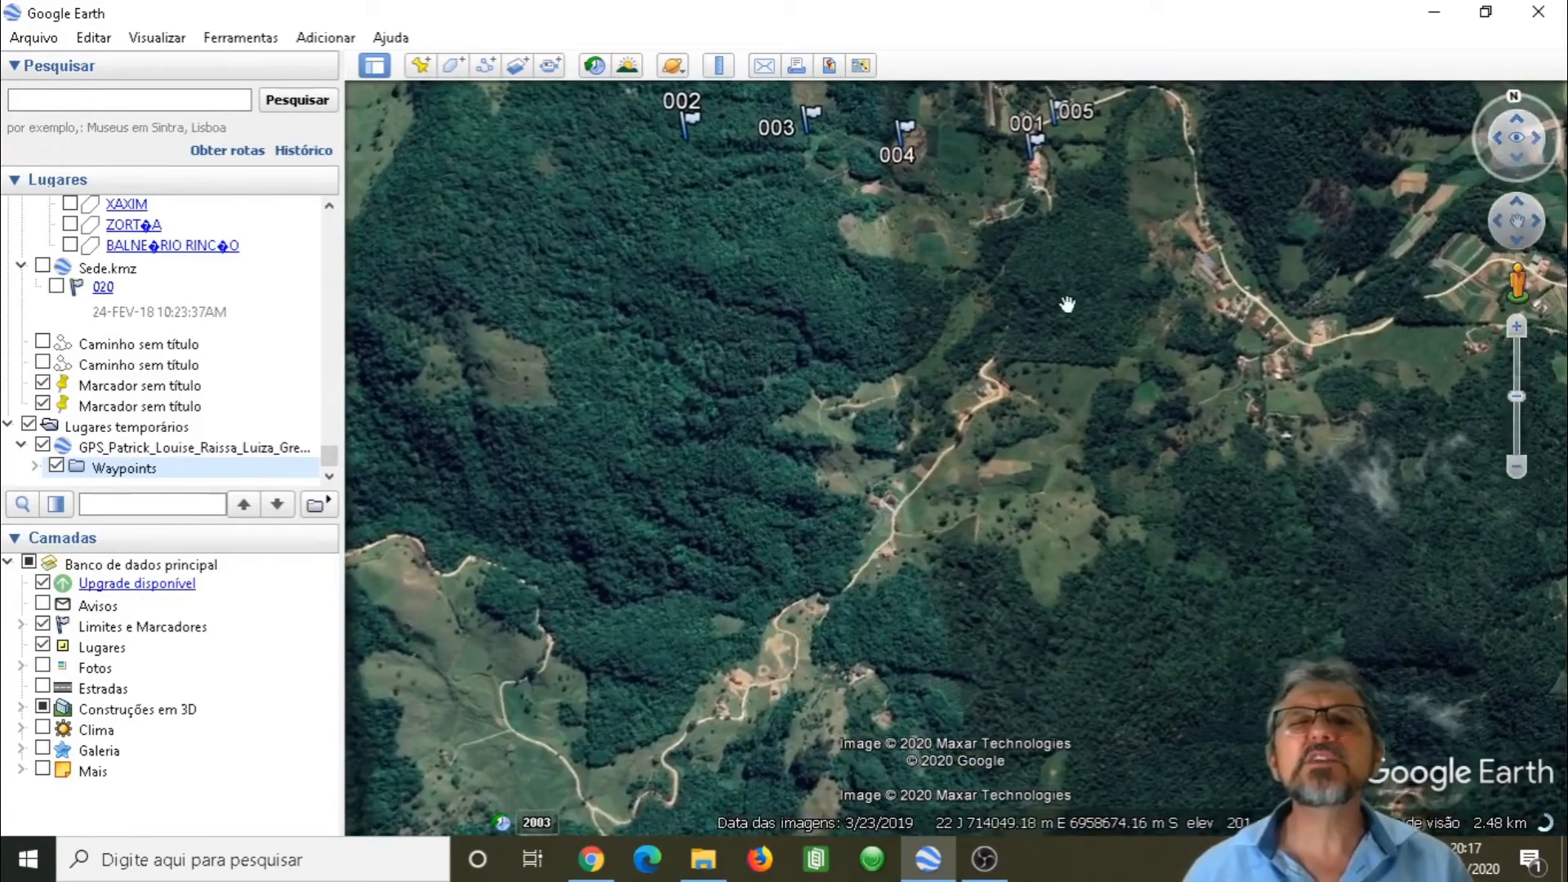
left_click_drag(932, 309, 1049, 514)
scroll(966, 441, "up", 1)
scroll(943, 500, "down", 3)
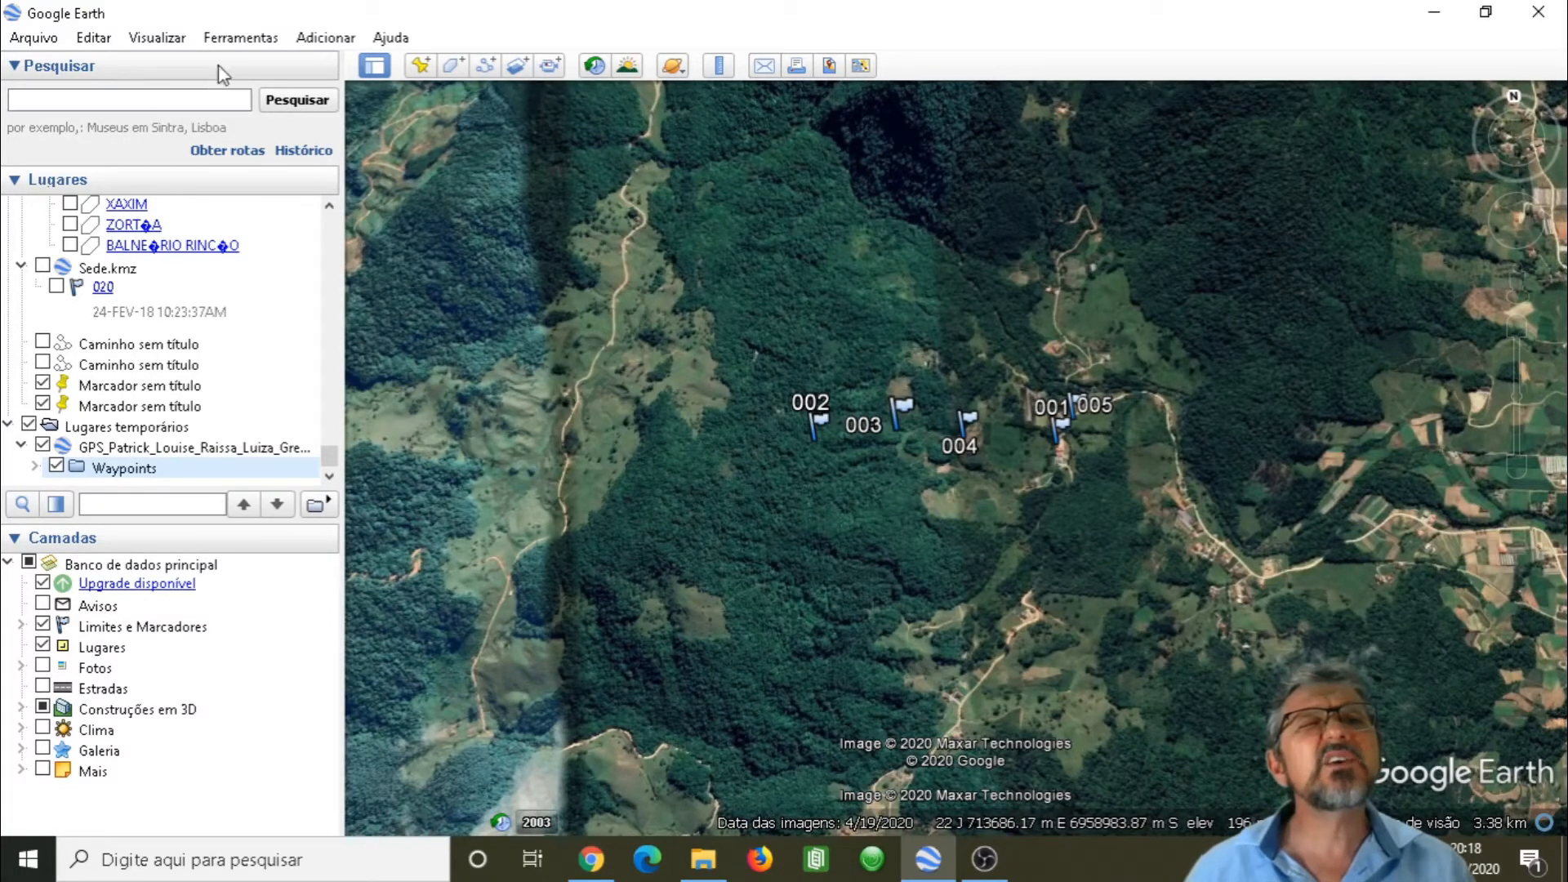
Step: Review the GPS import options for a Garmin device, covering waypoints, tracks and routes, and close the dialog
left_click(241, 38)
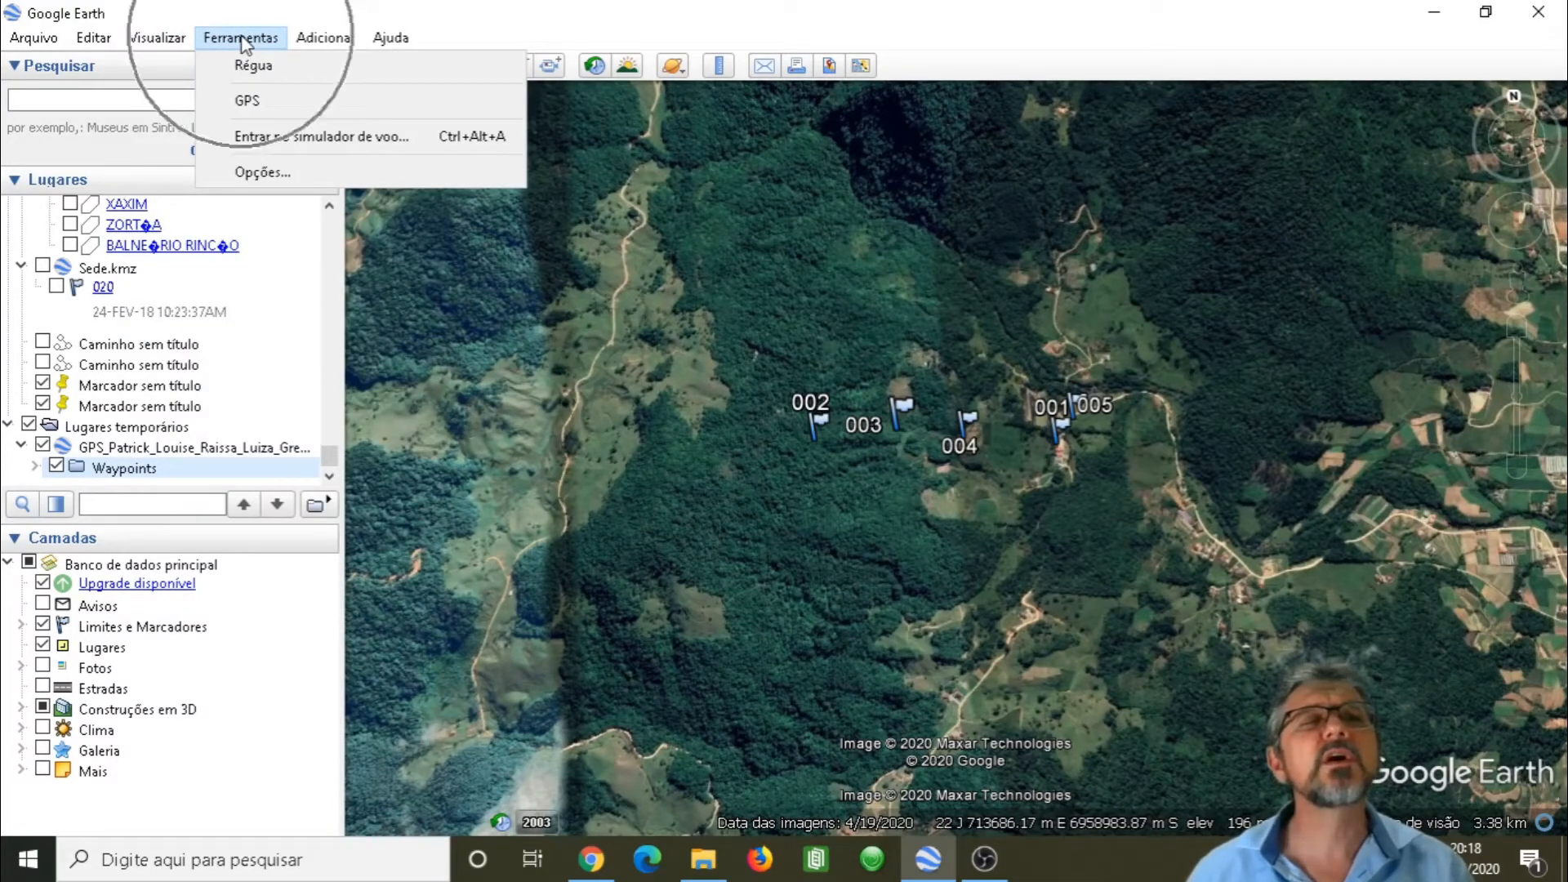
left_click(263, 102)
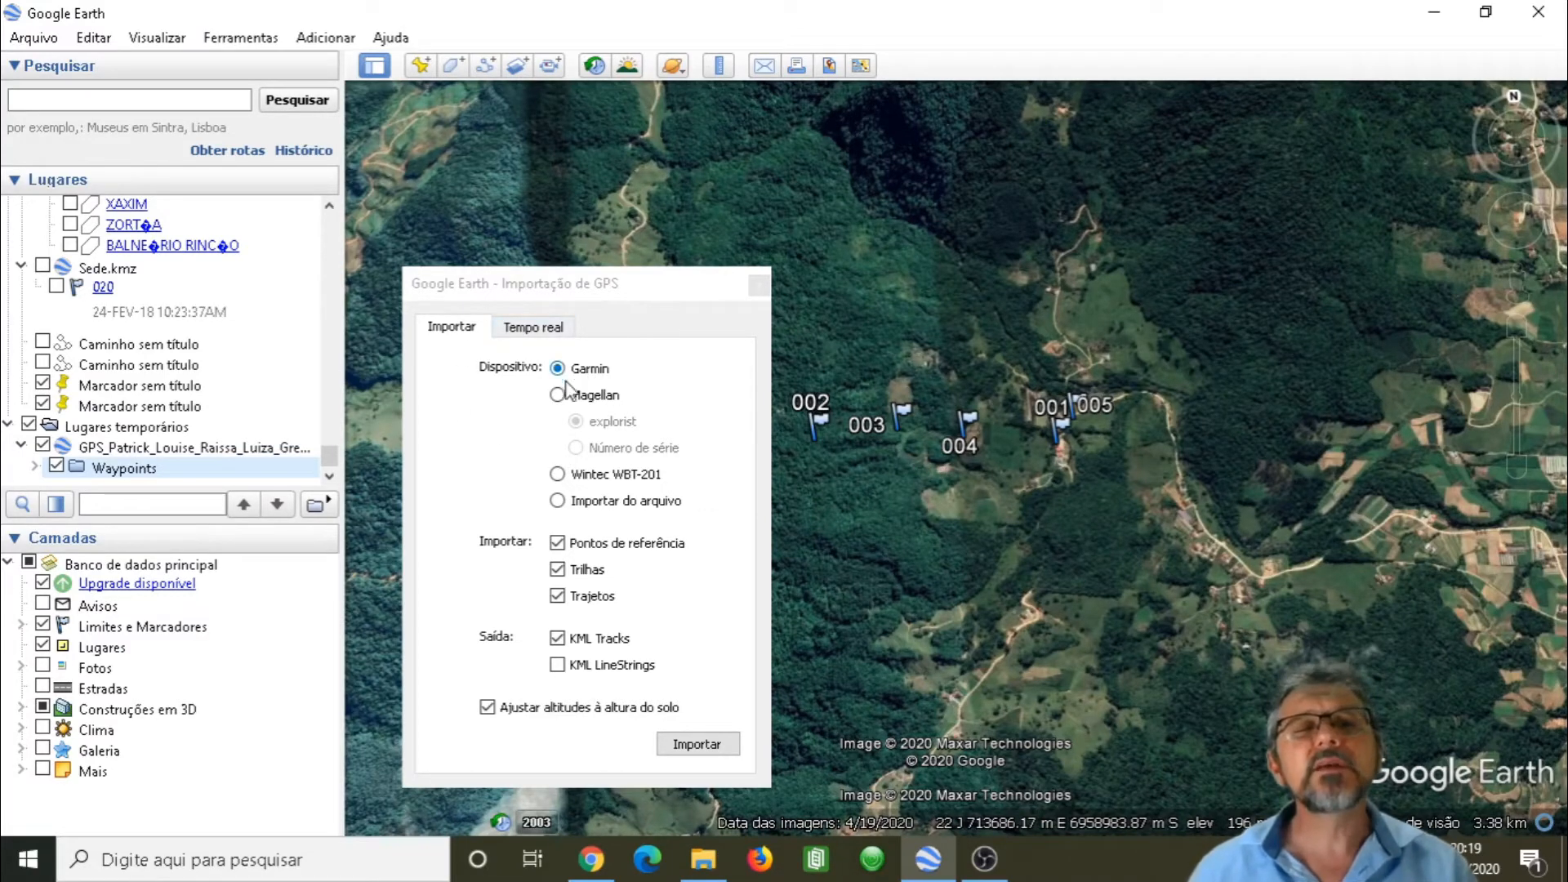
left_click(711, 747)
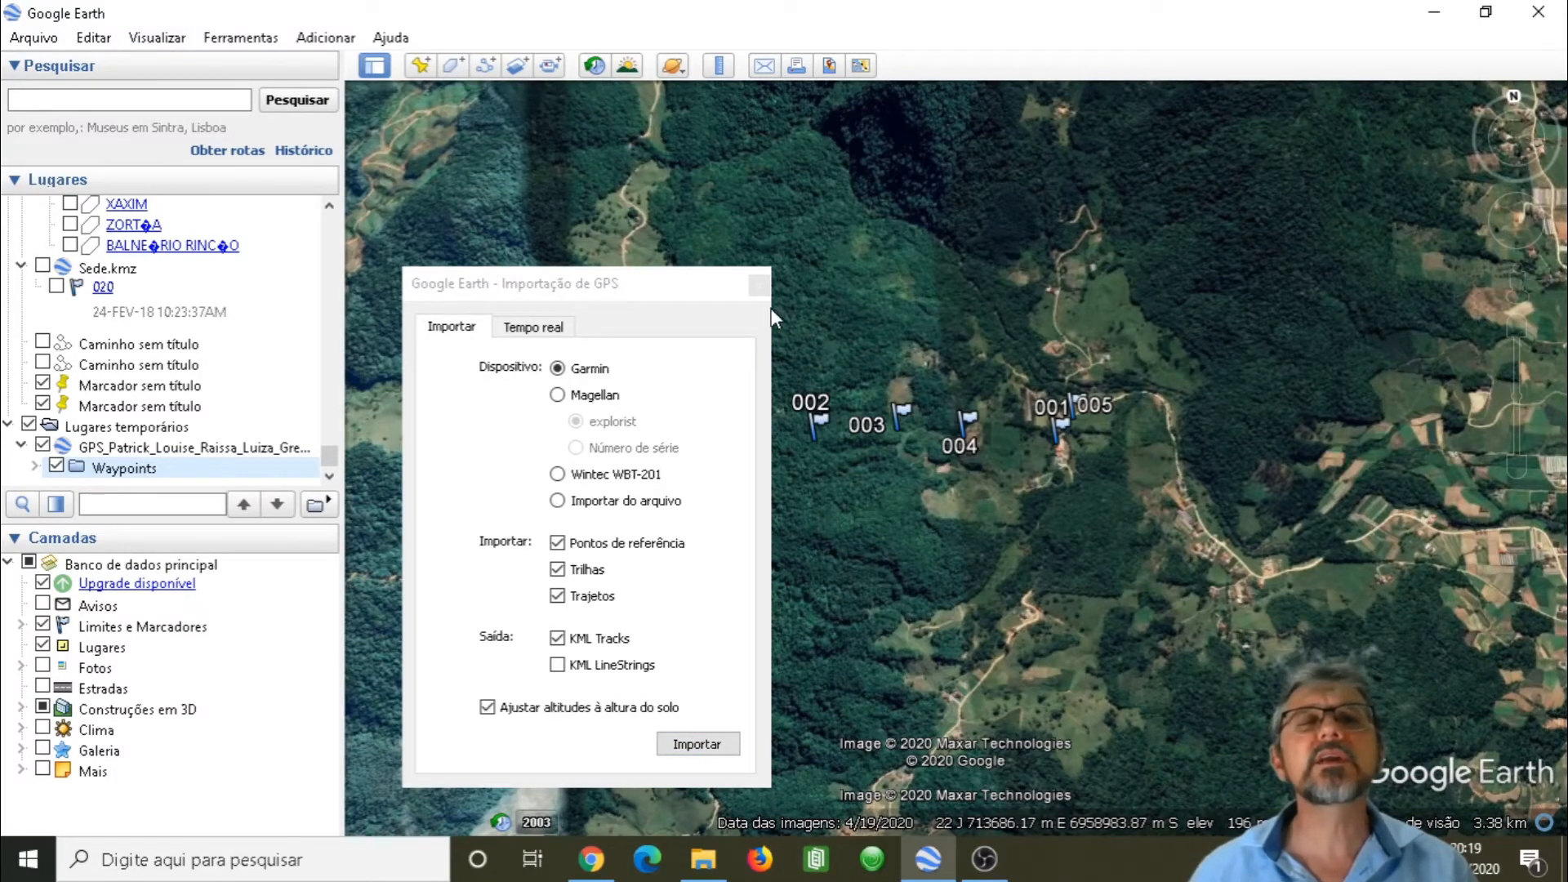
left_click(758, 285)
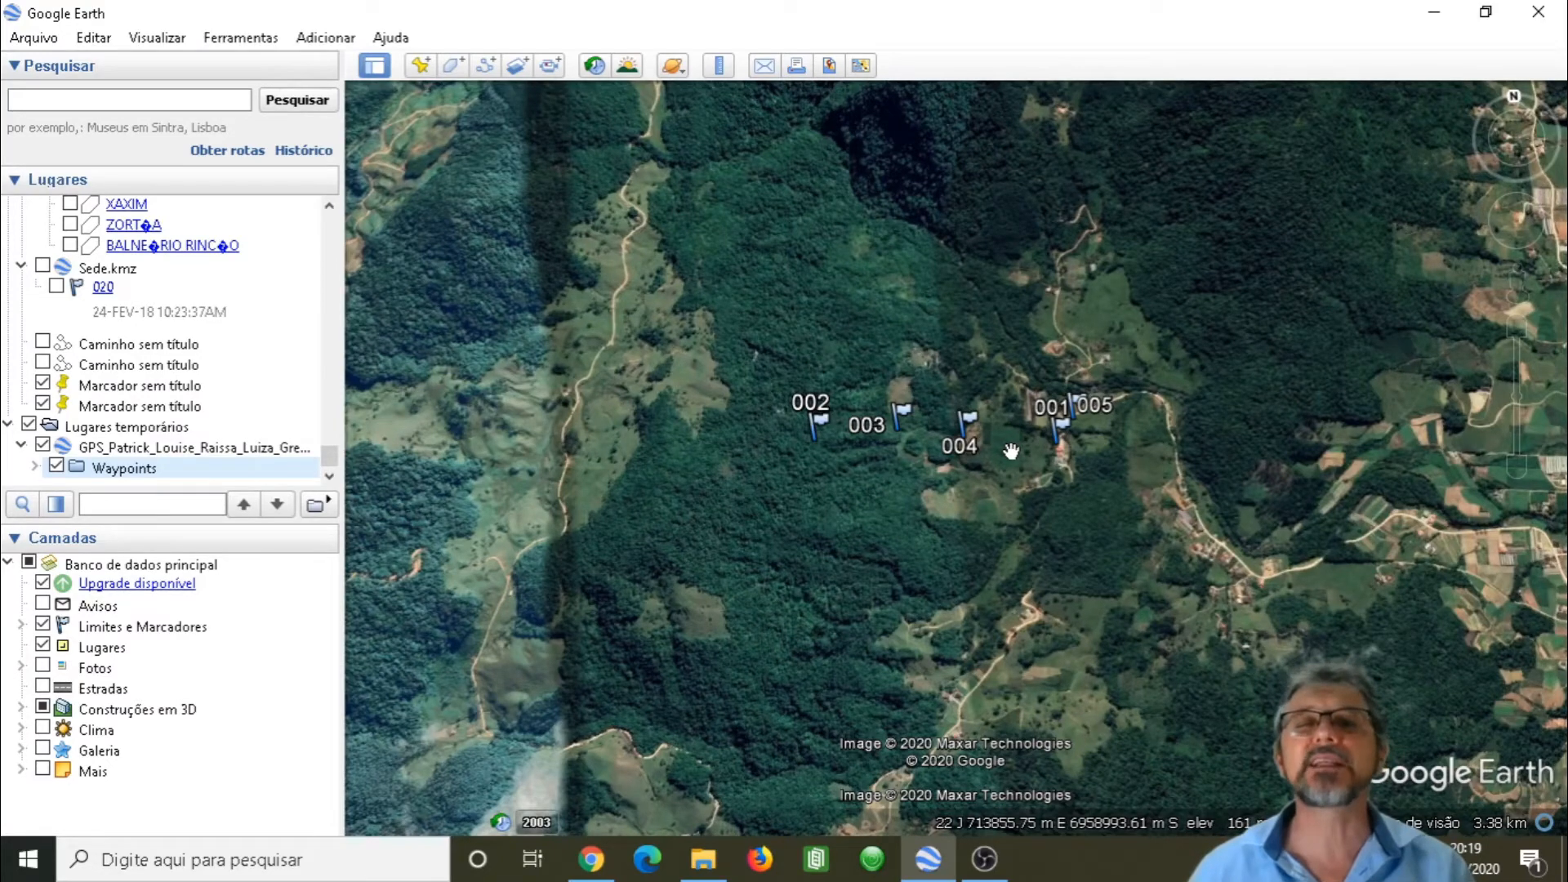
Step: Review the 3D view options, including the Universal Transversa de Mercator coordinate display, and accept them as they are
left_click(1516, 160)
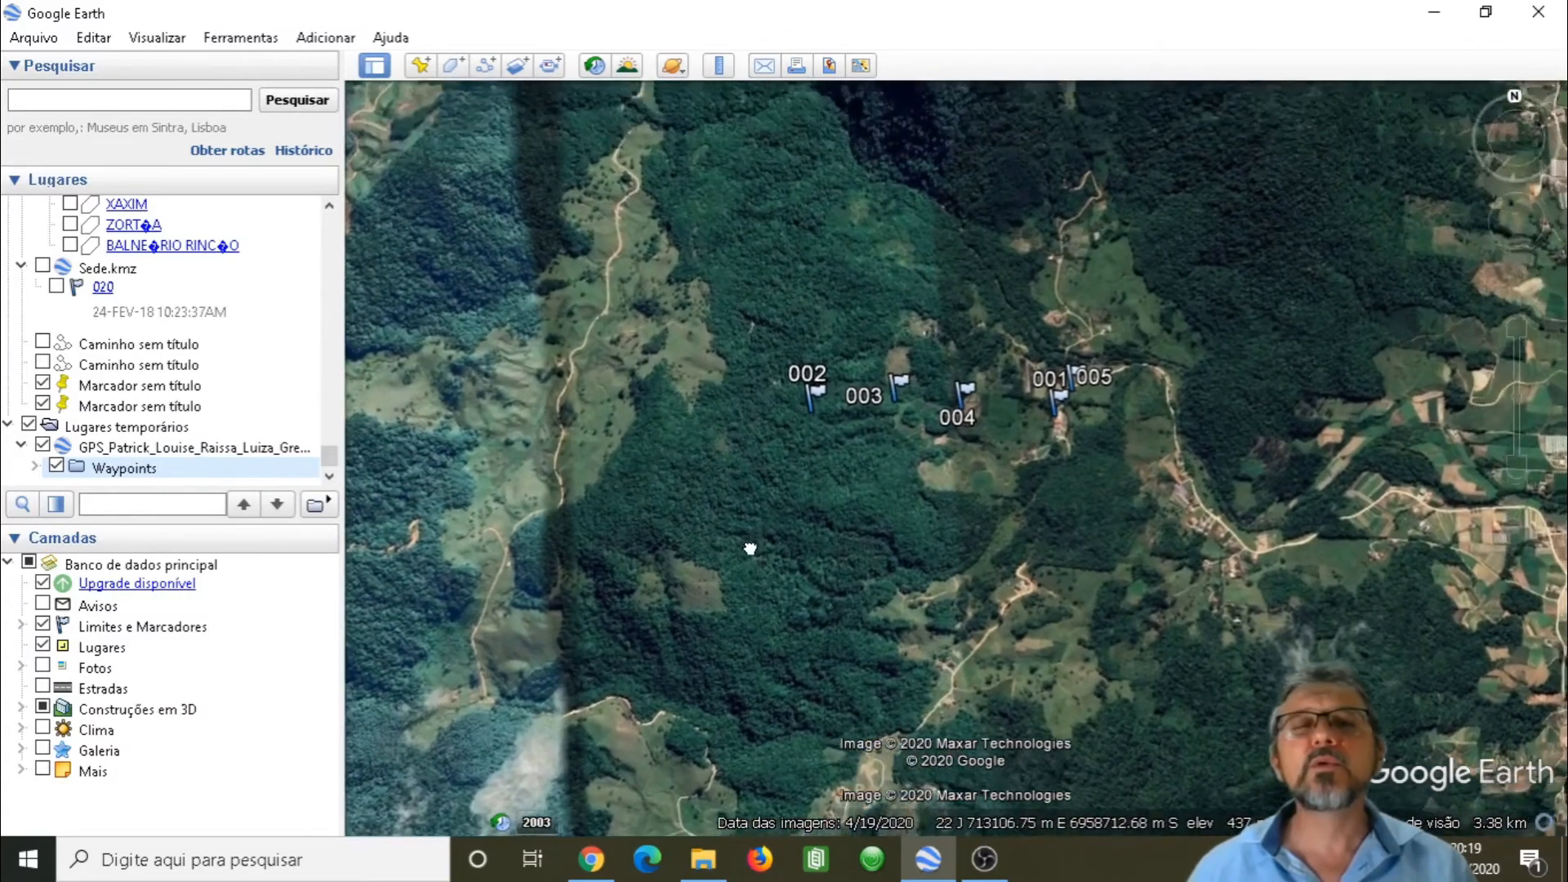
left_click_drag(750, 548, 728, 571)
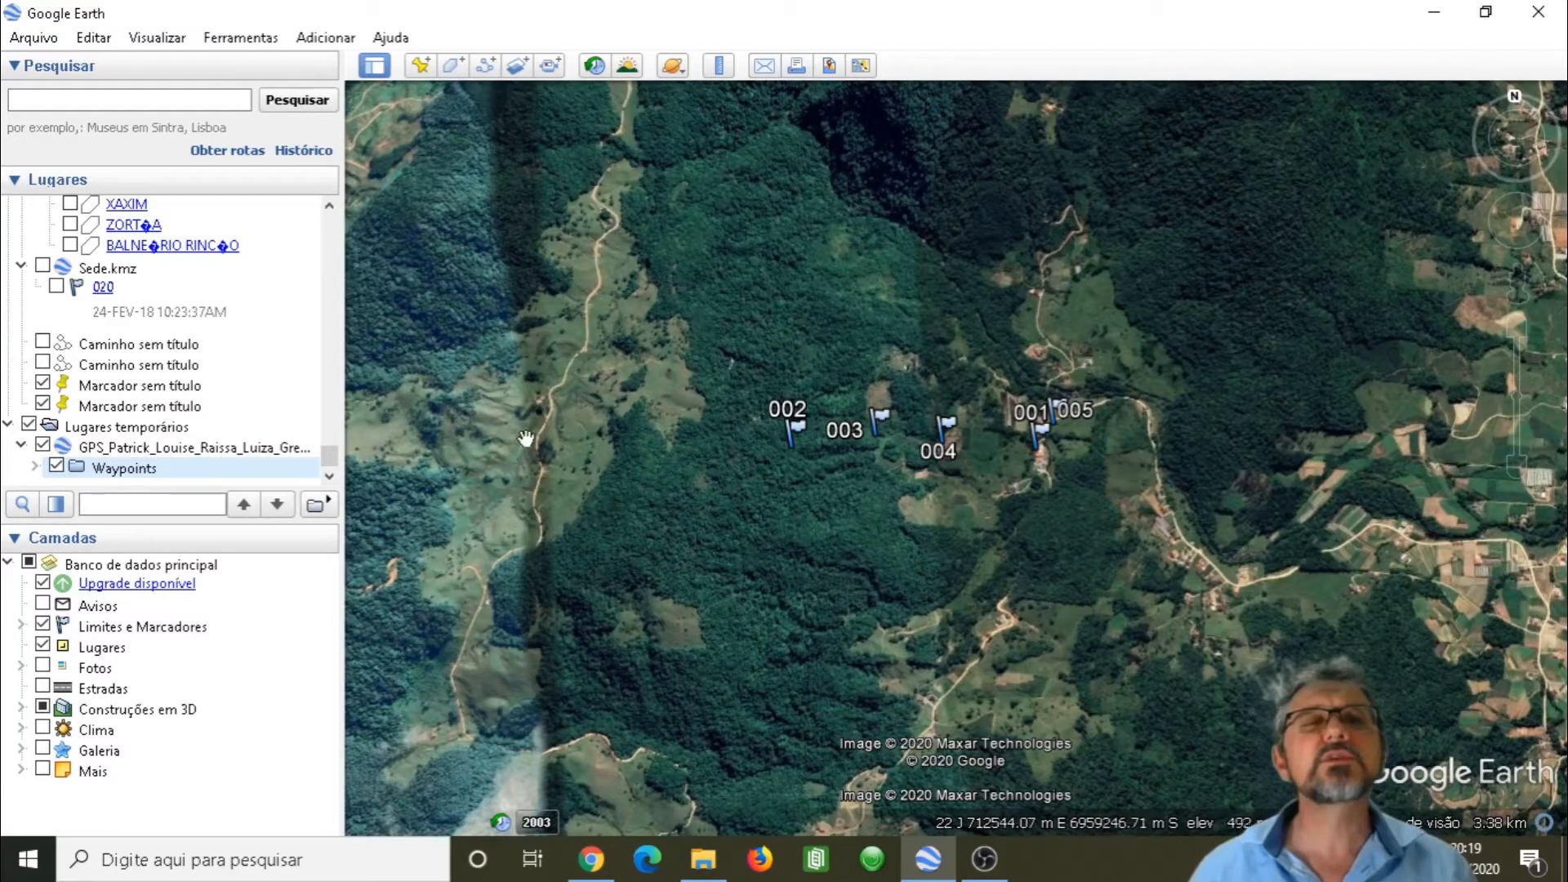
left_click(242, 41)
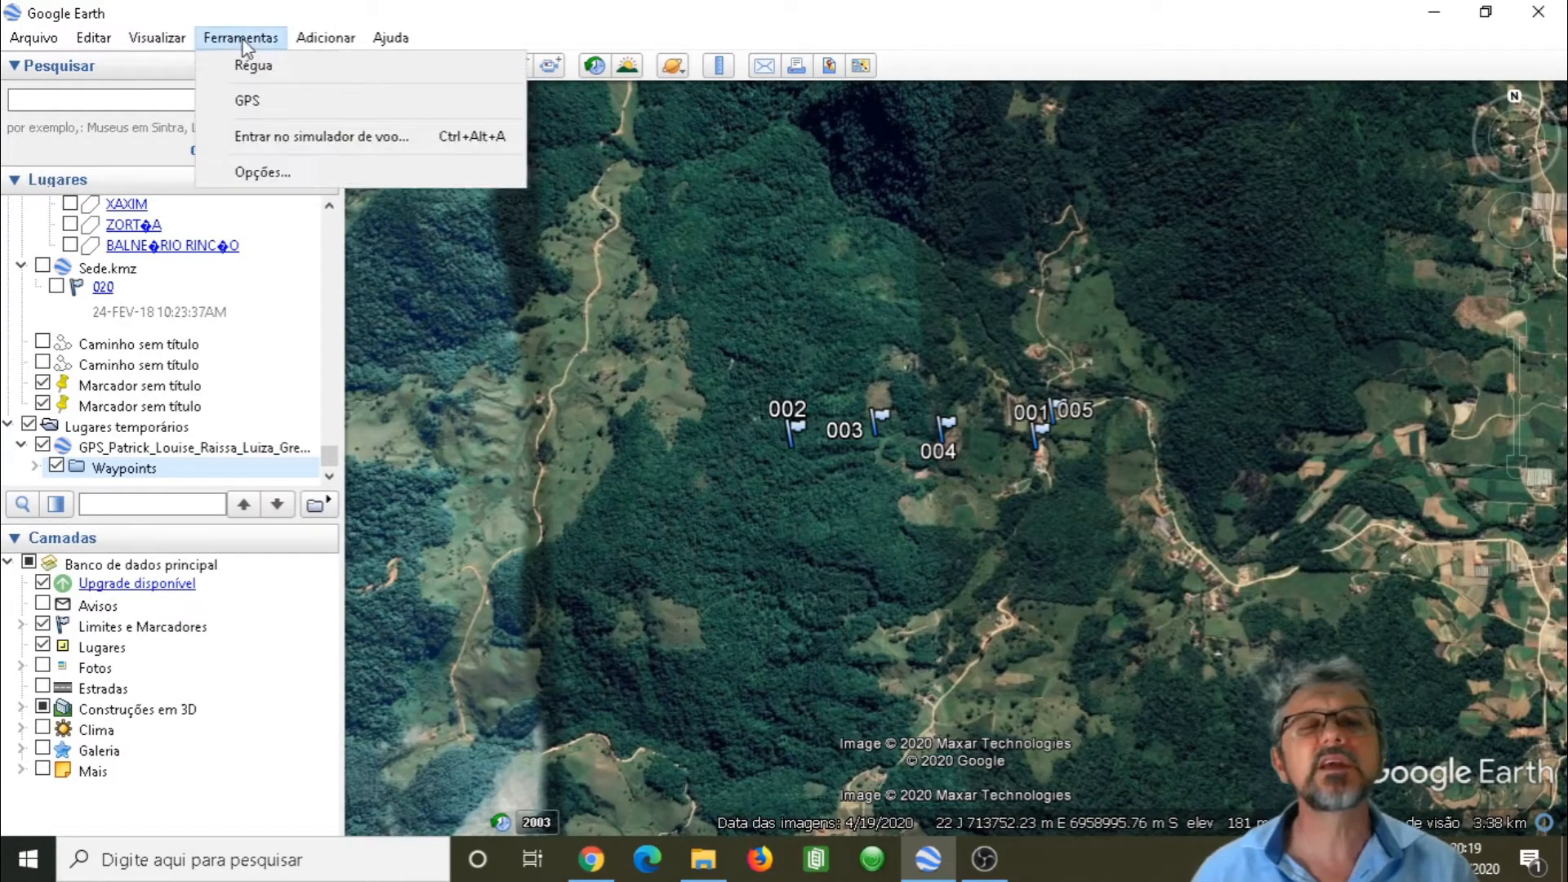
left_click(258, 173)
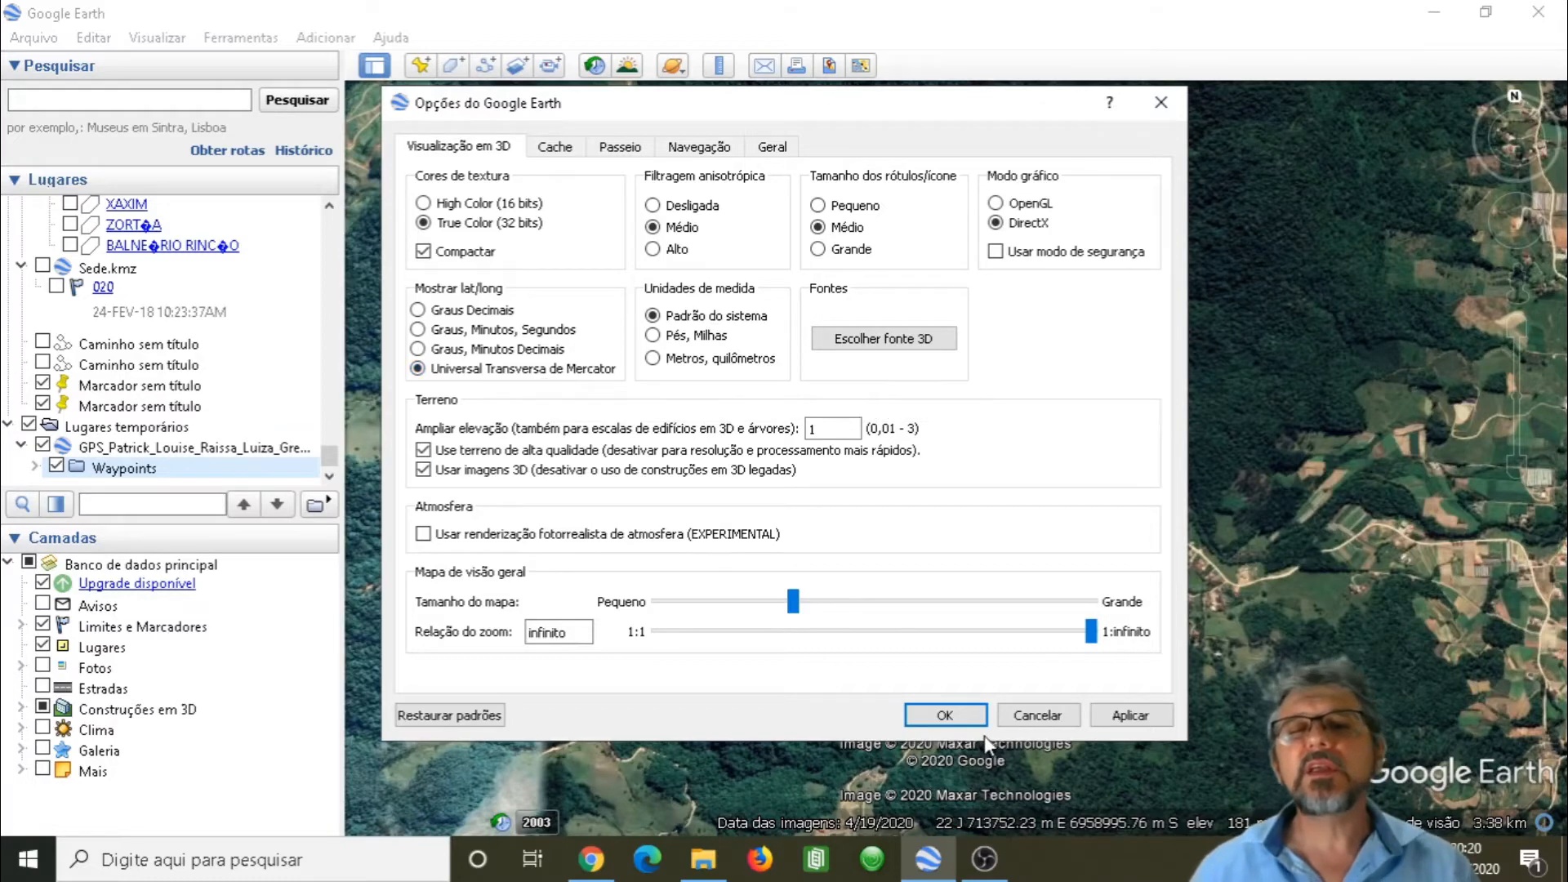
left_click(945, 716)
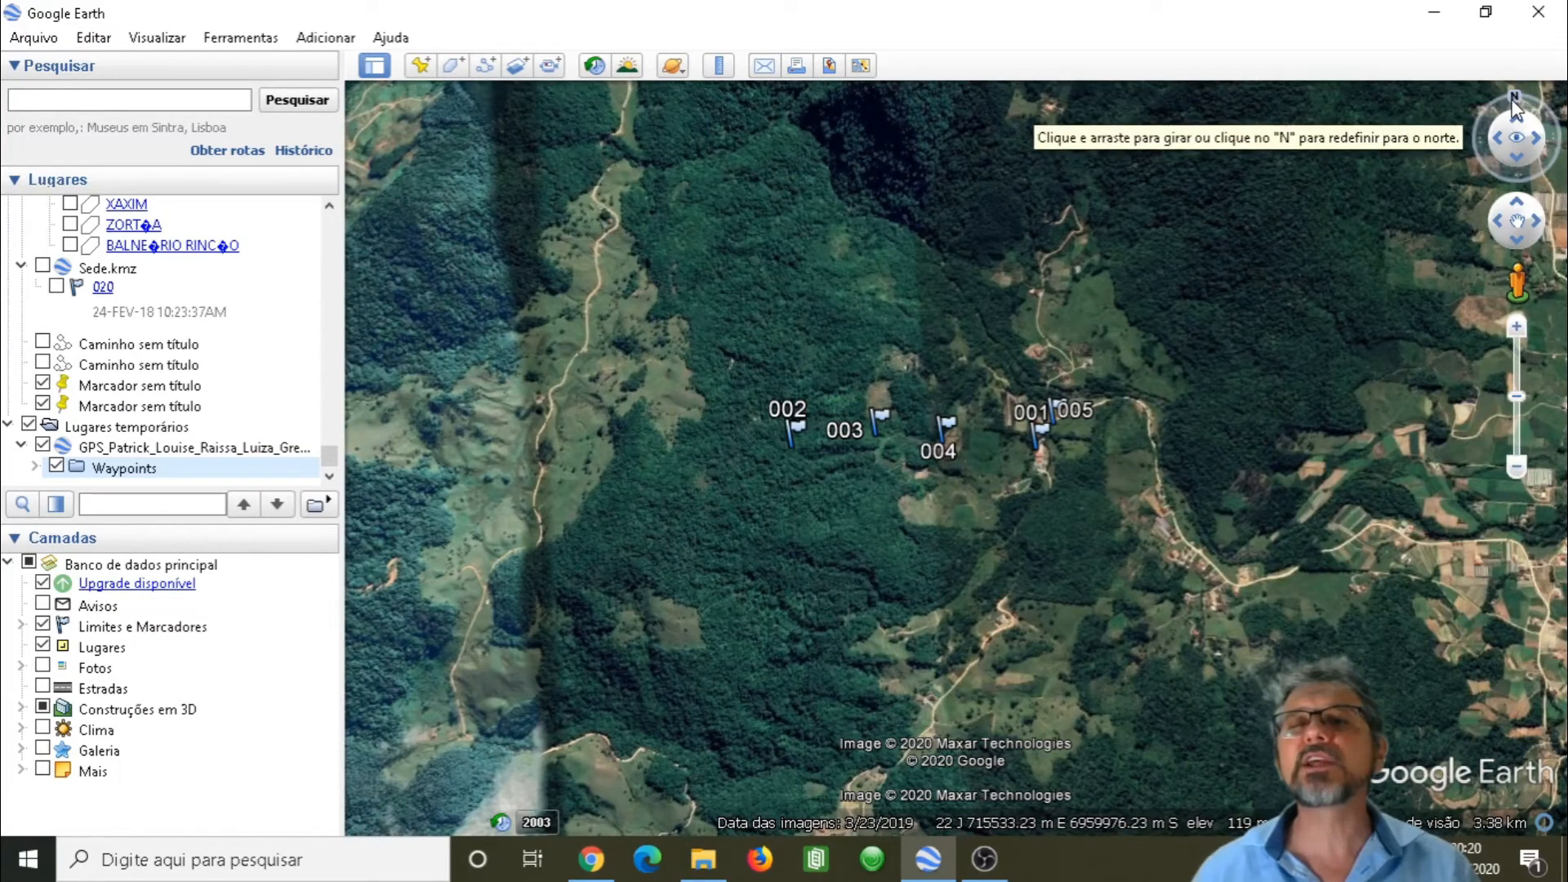
Step: Examine the UTM coordinate and elevation read-out for the terrain around waypoints 001 to 005
left_click(1519, 163)
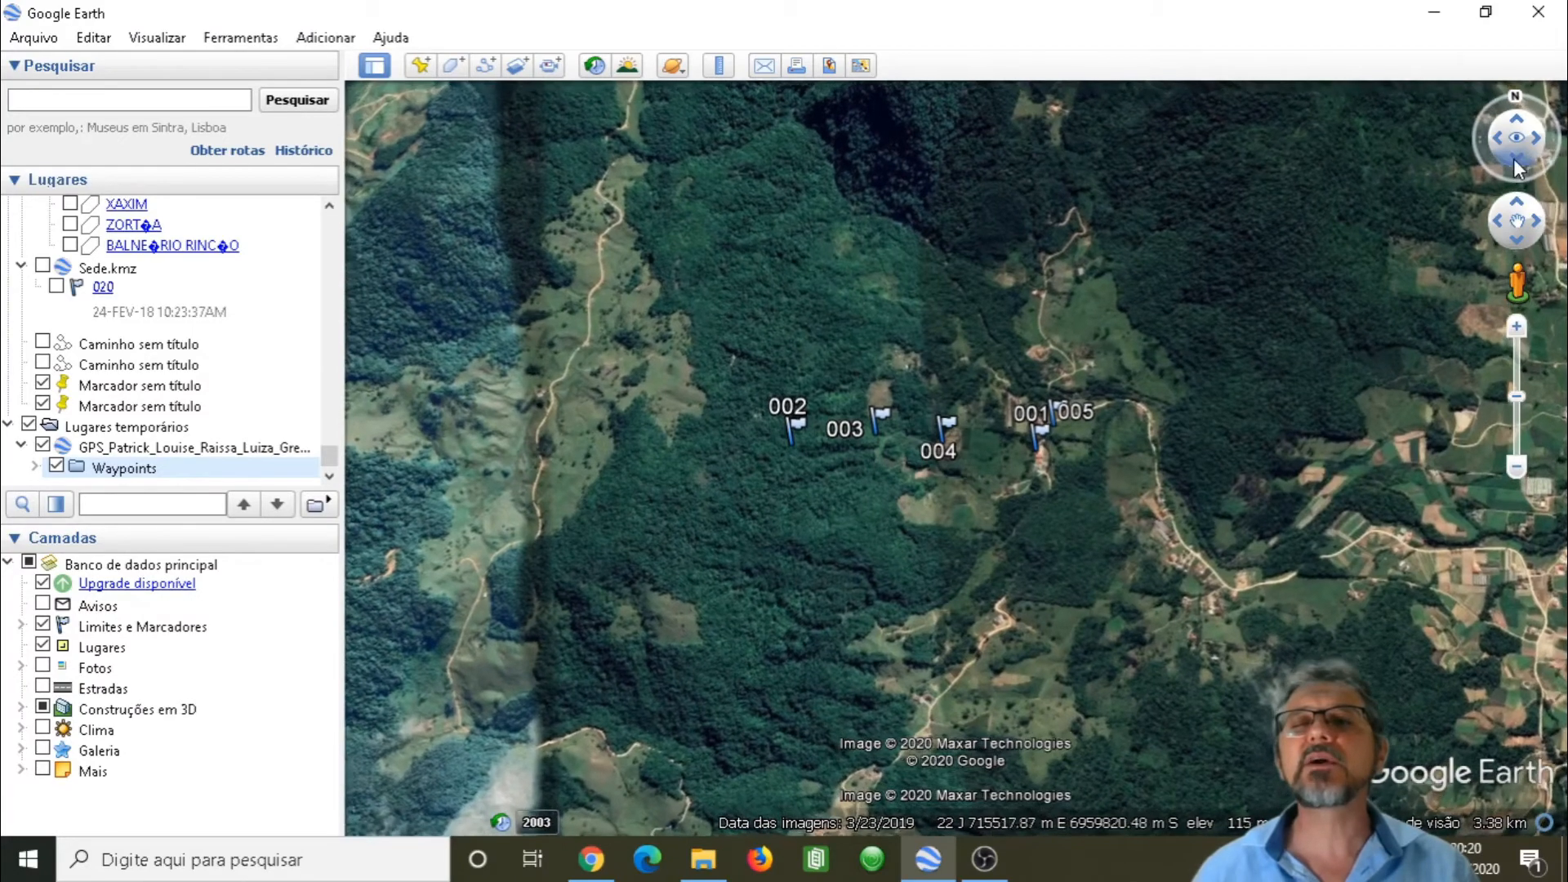
left_click_drag(1519, 166, 1521, 168)
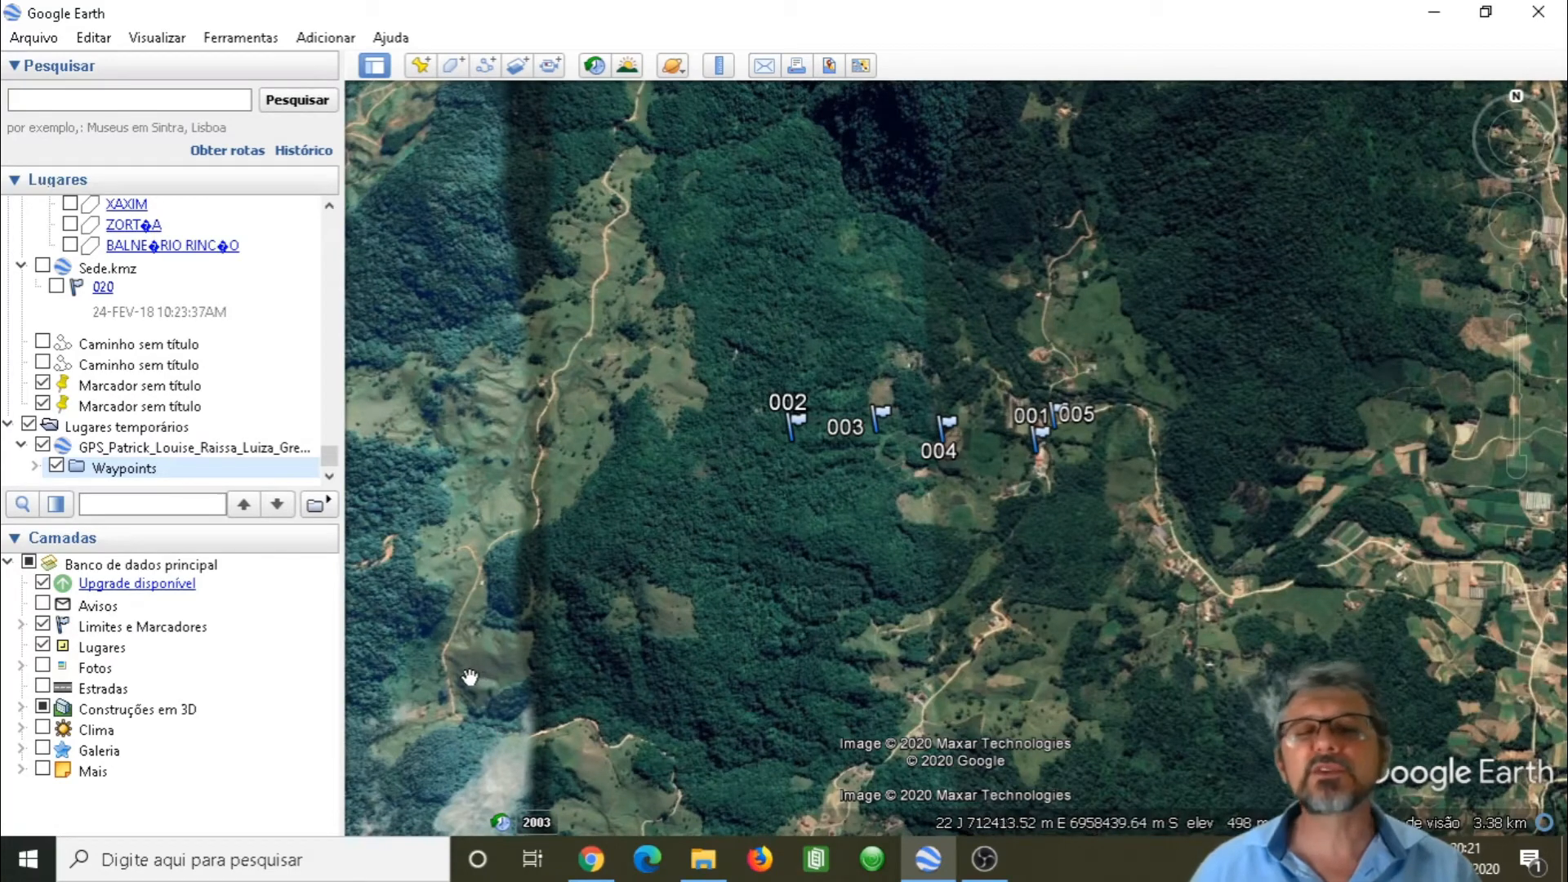
left_click(1053, 813)
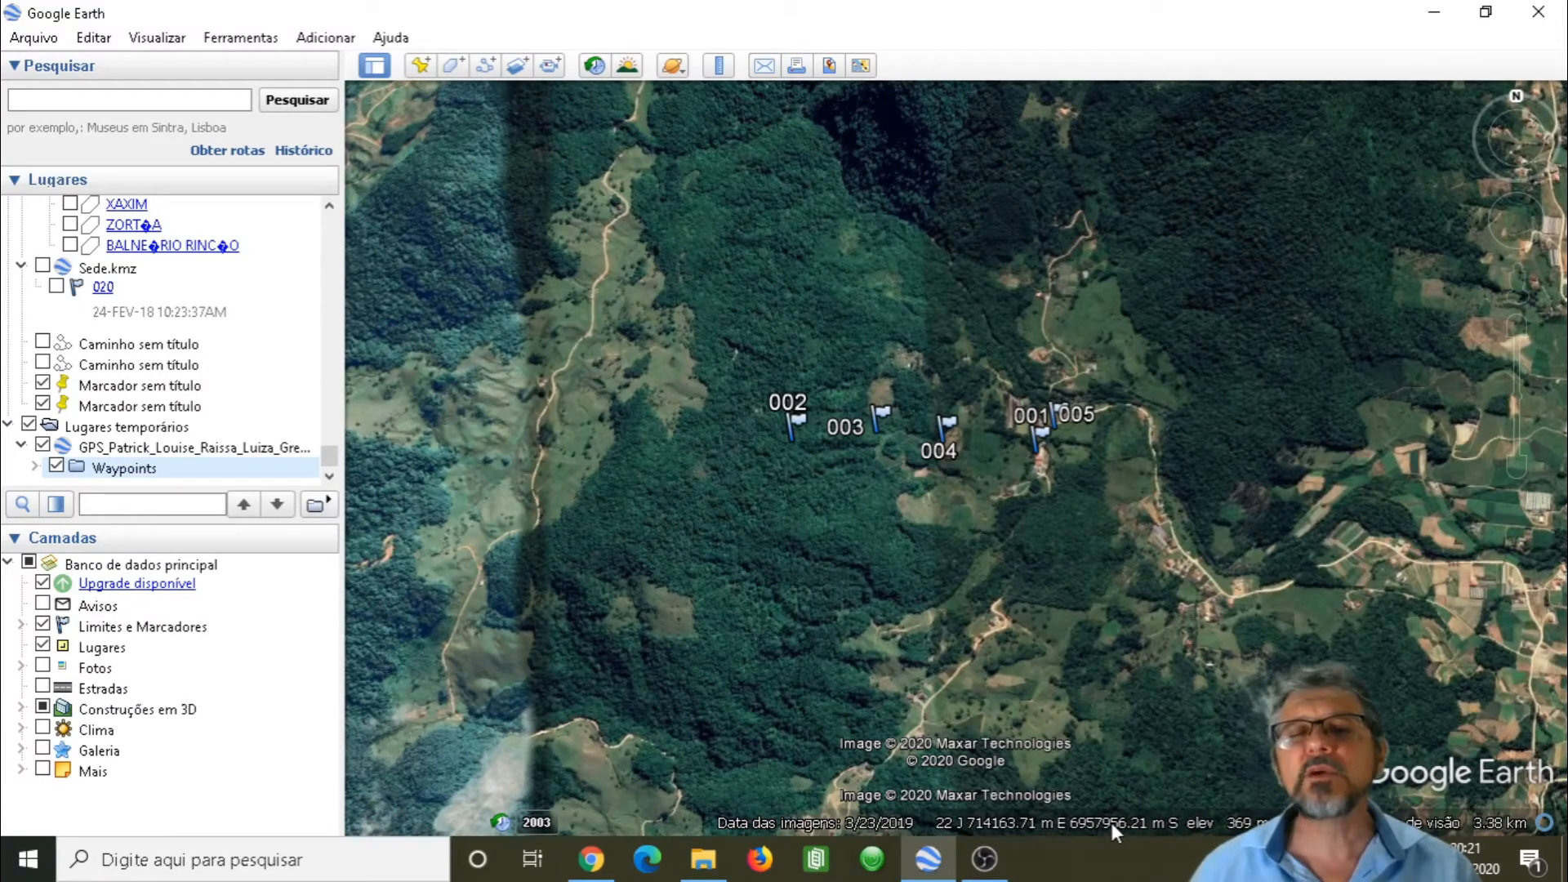
key("ctrl")
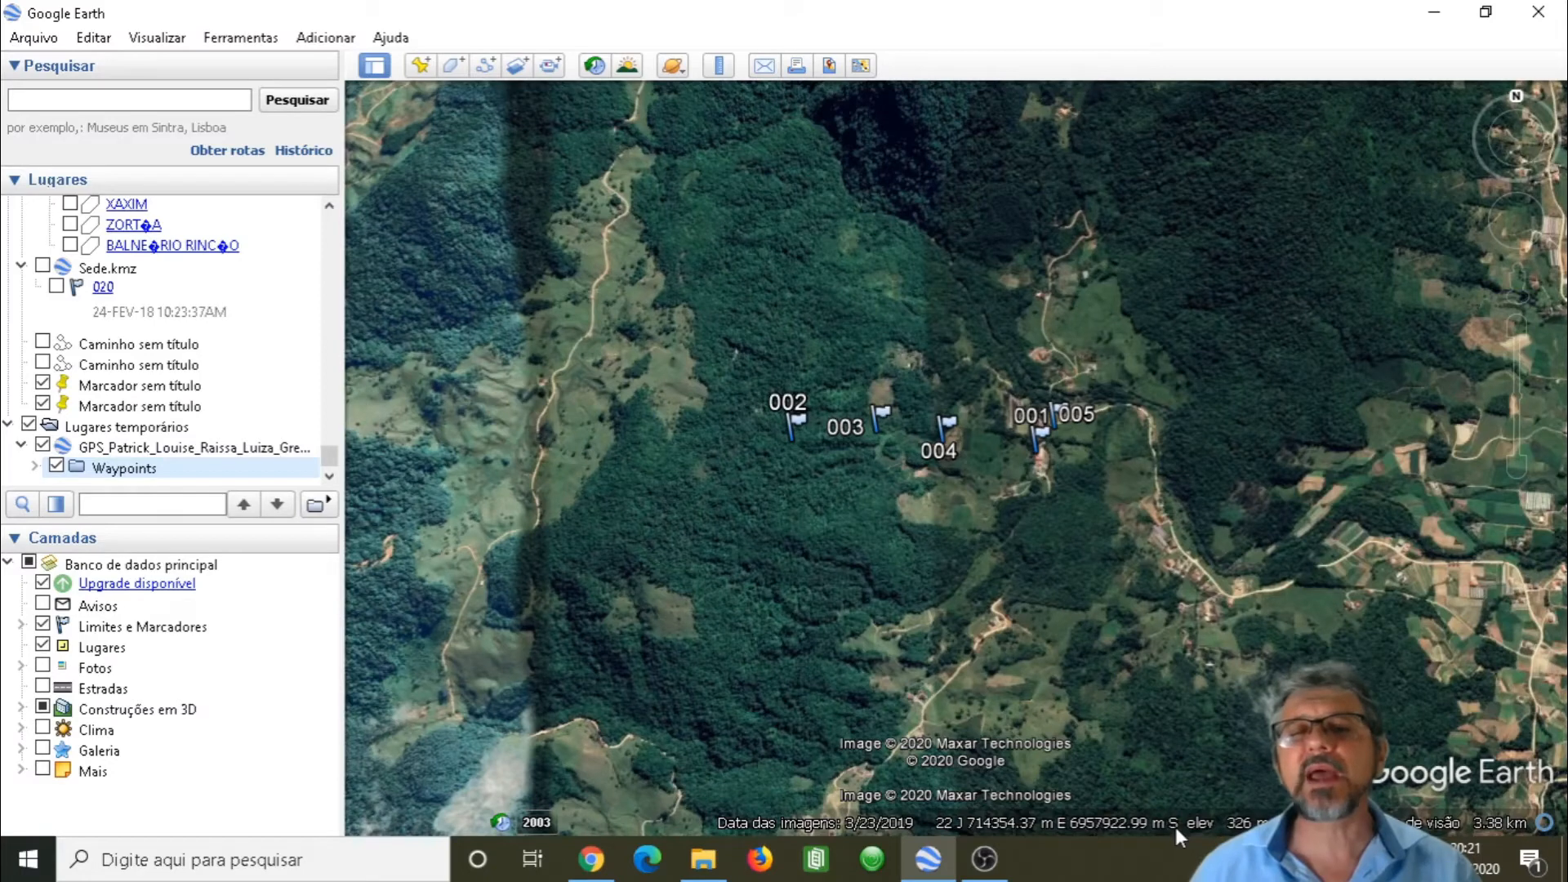
key("ctrl")
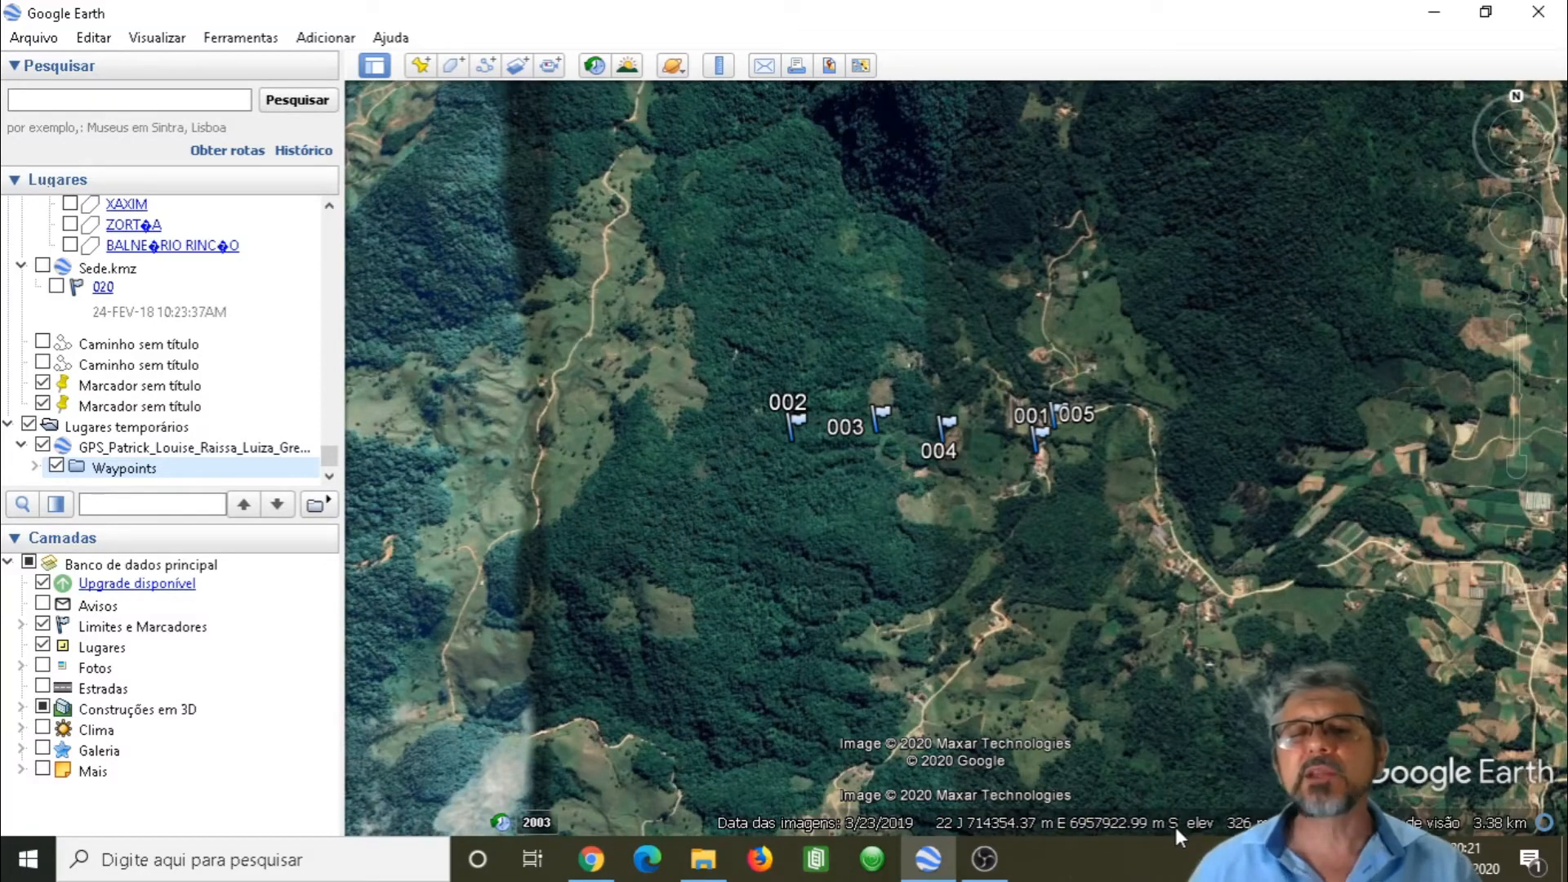
key("ctrl")
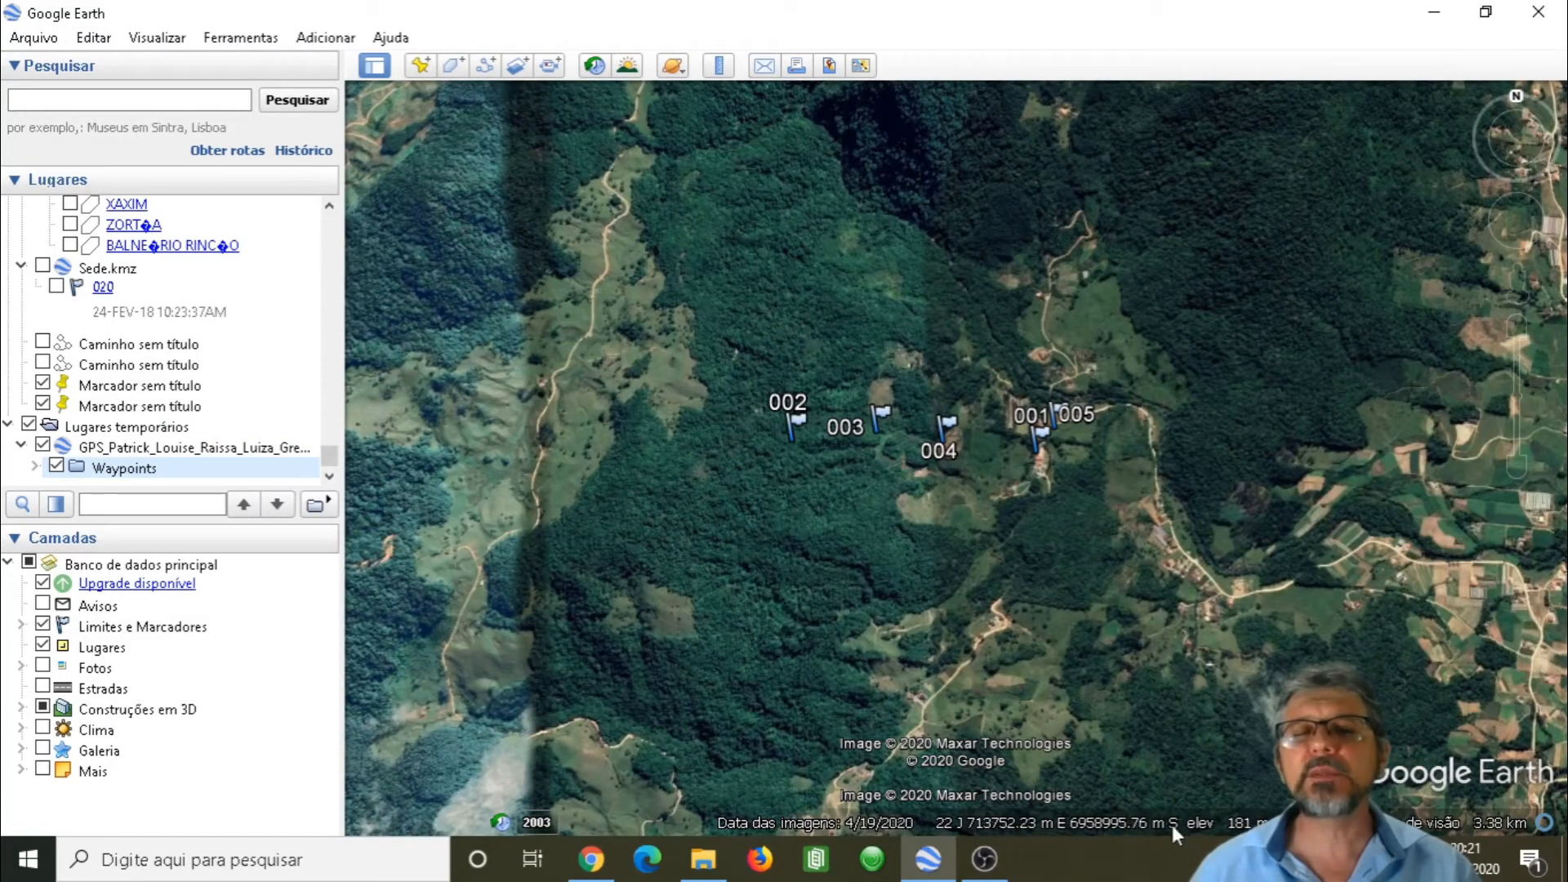
key("ctrl")
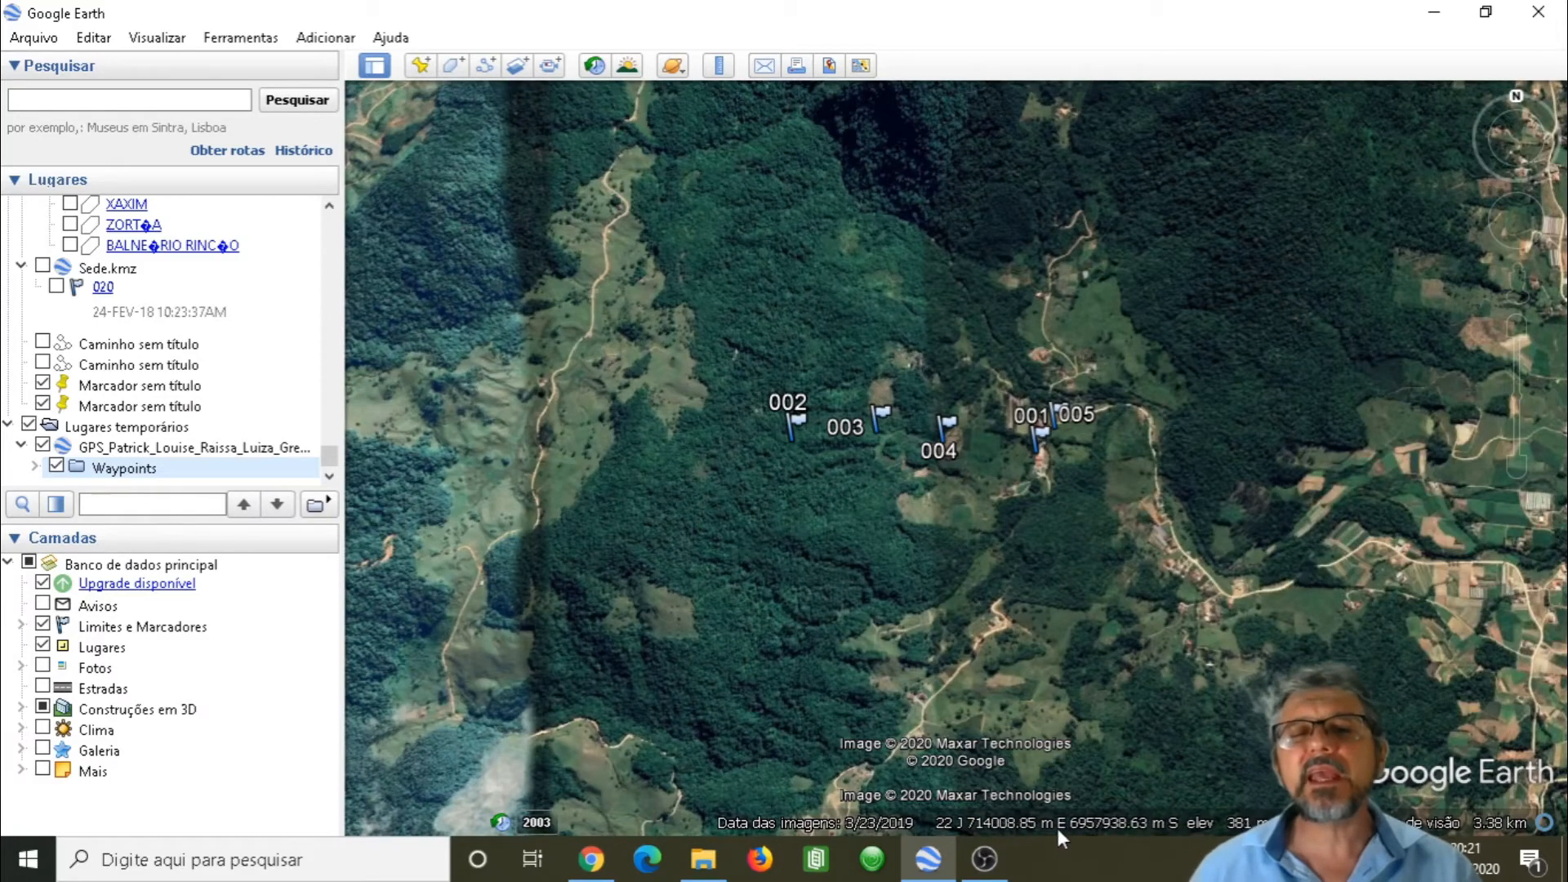
key("ctrl")
key("ctrl")
key("ctrl")
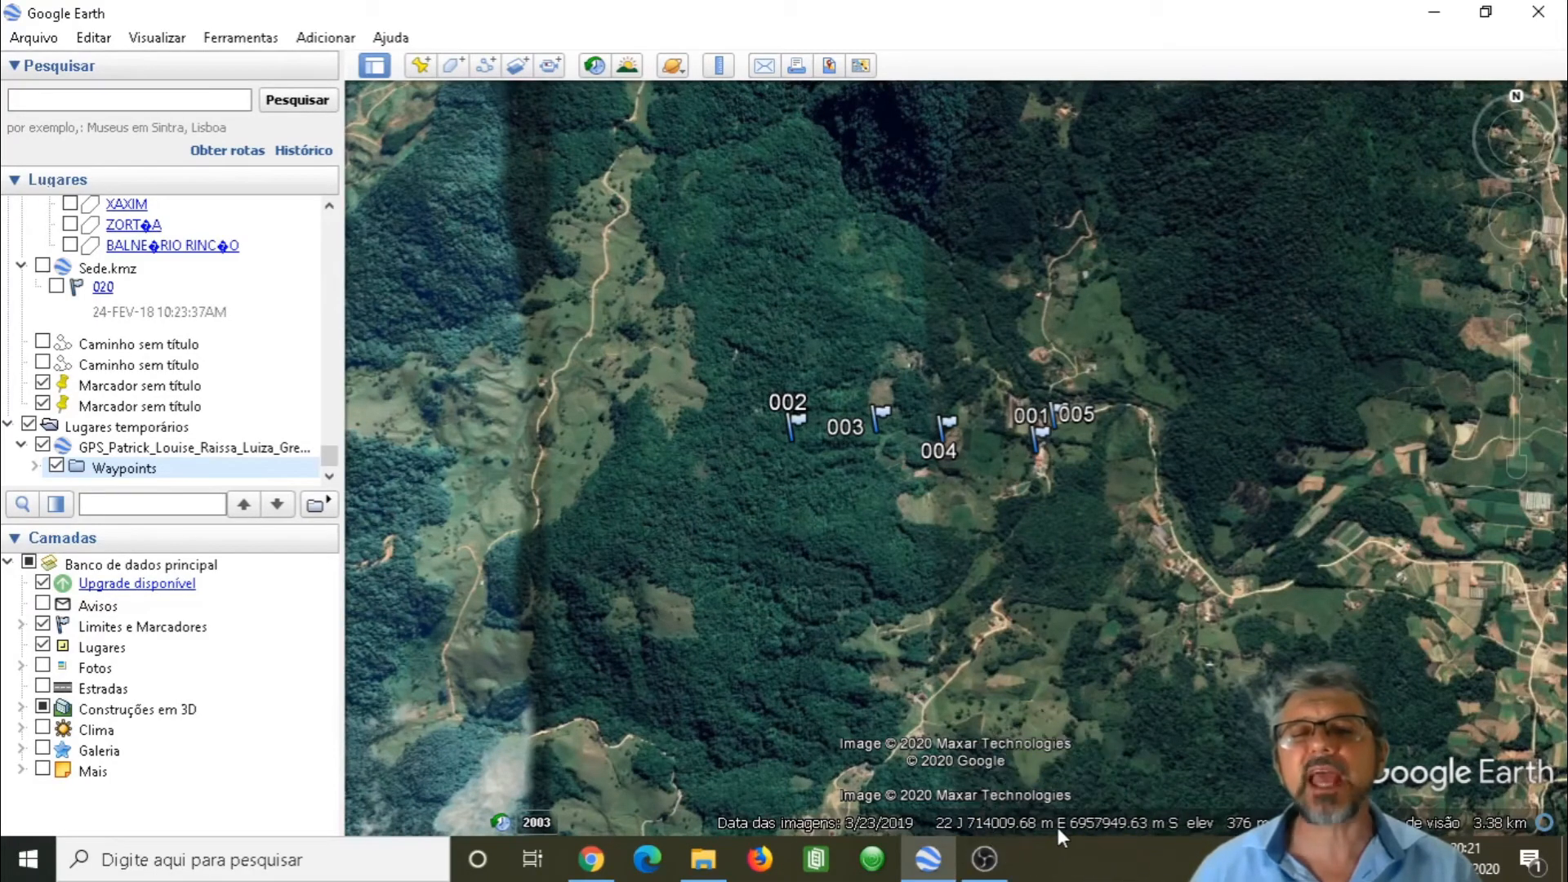
key("ctrl")
key("ctrl")
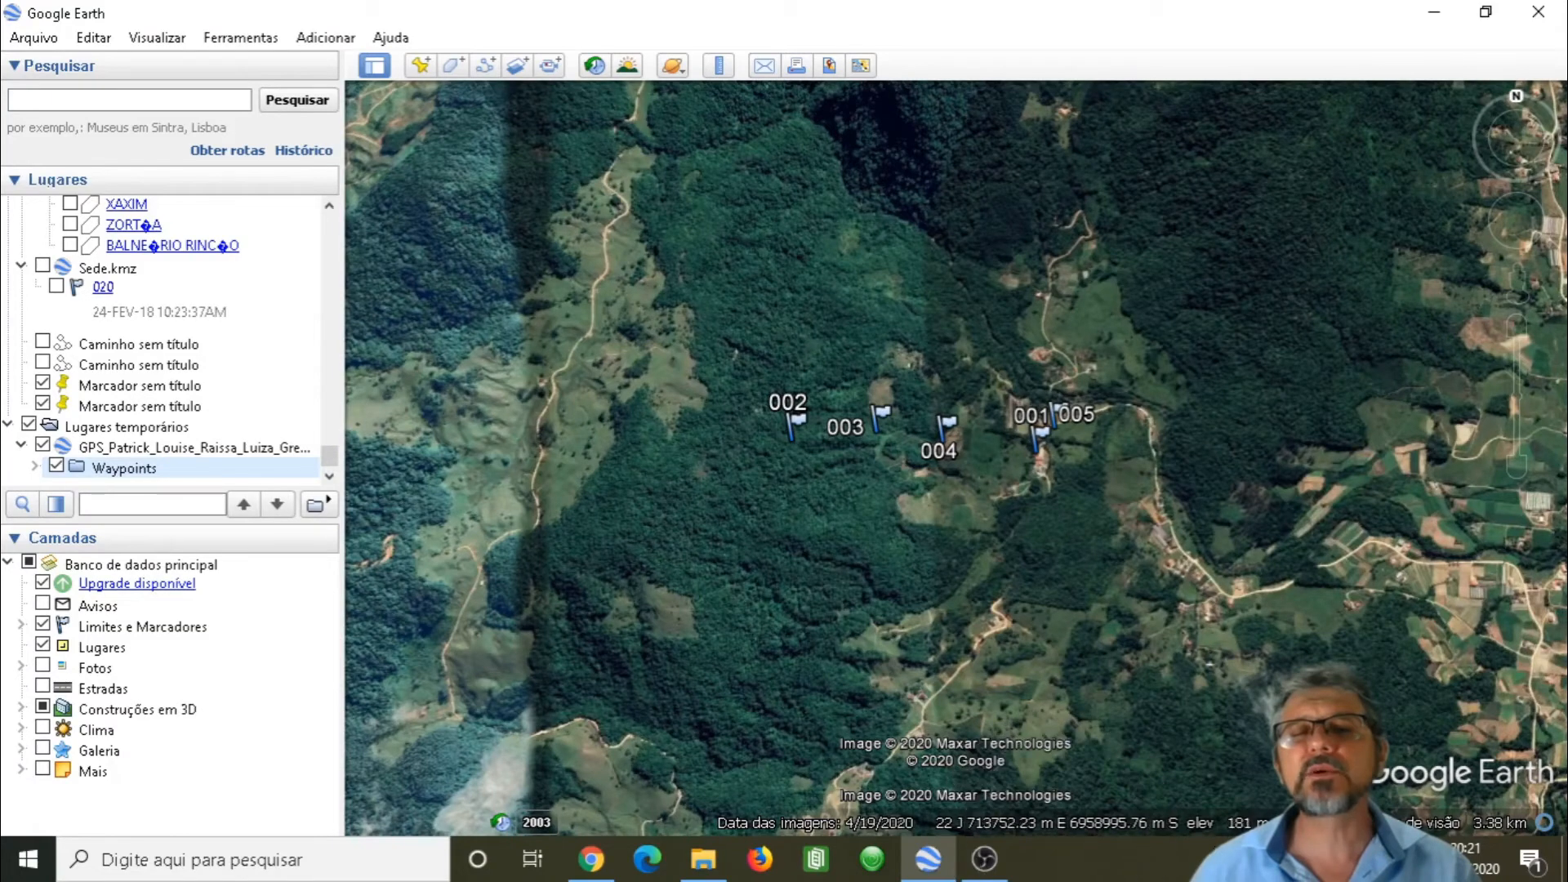
key("ctrl")
key("ctrl")
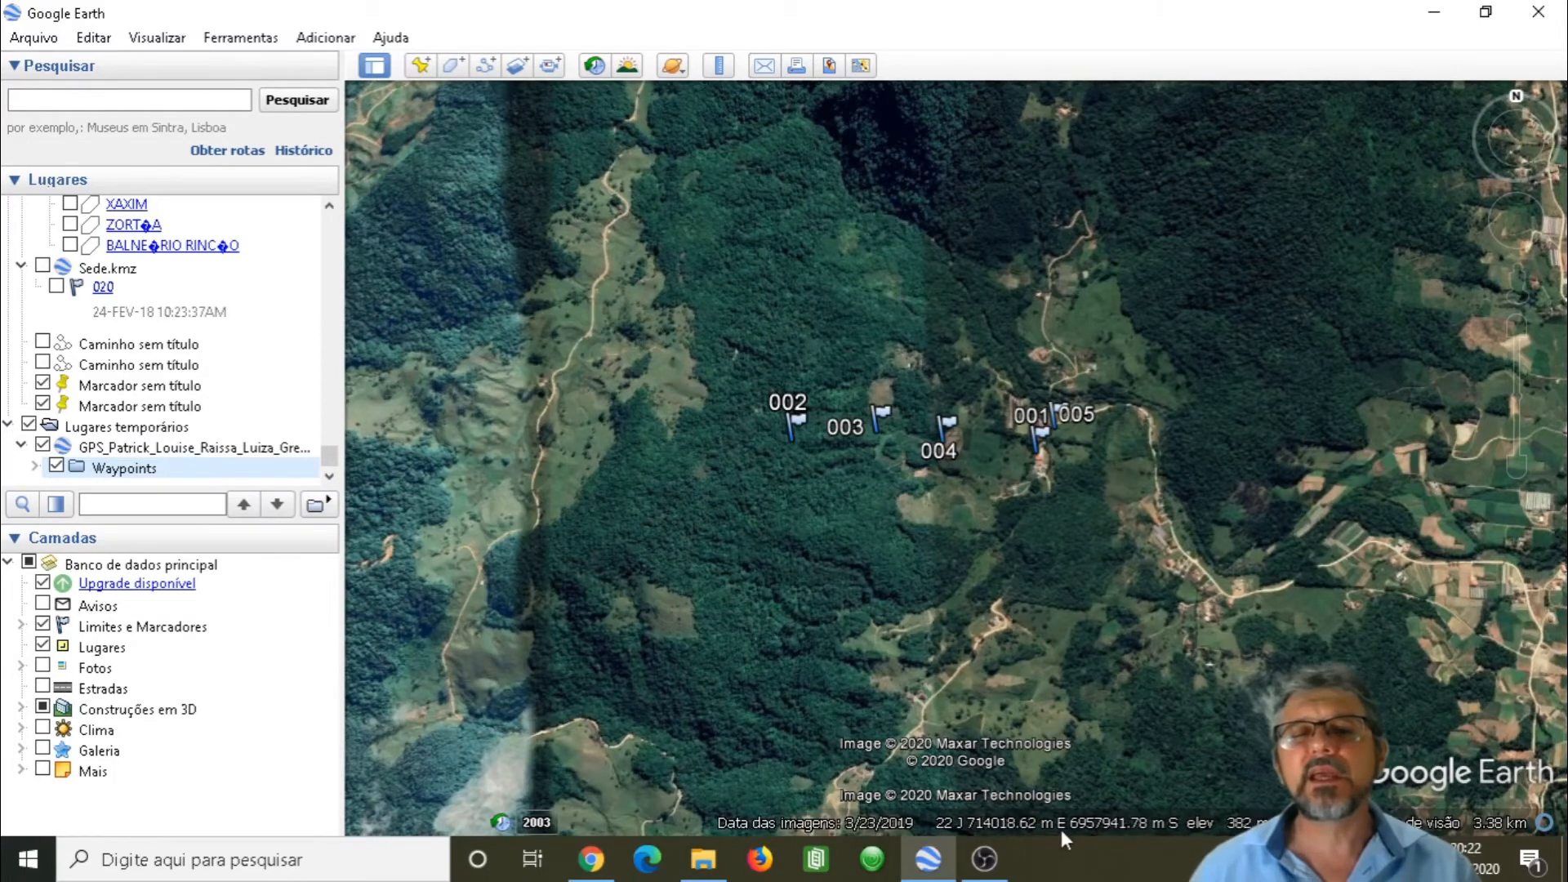
key("ctrl")
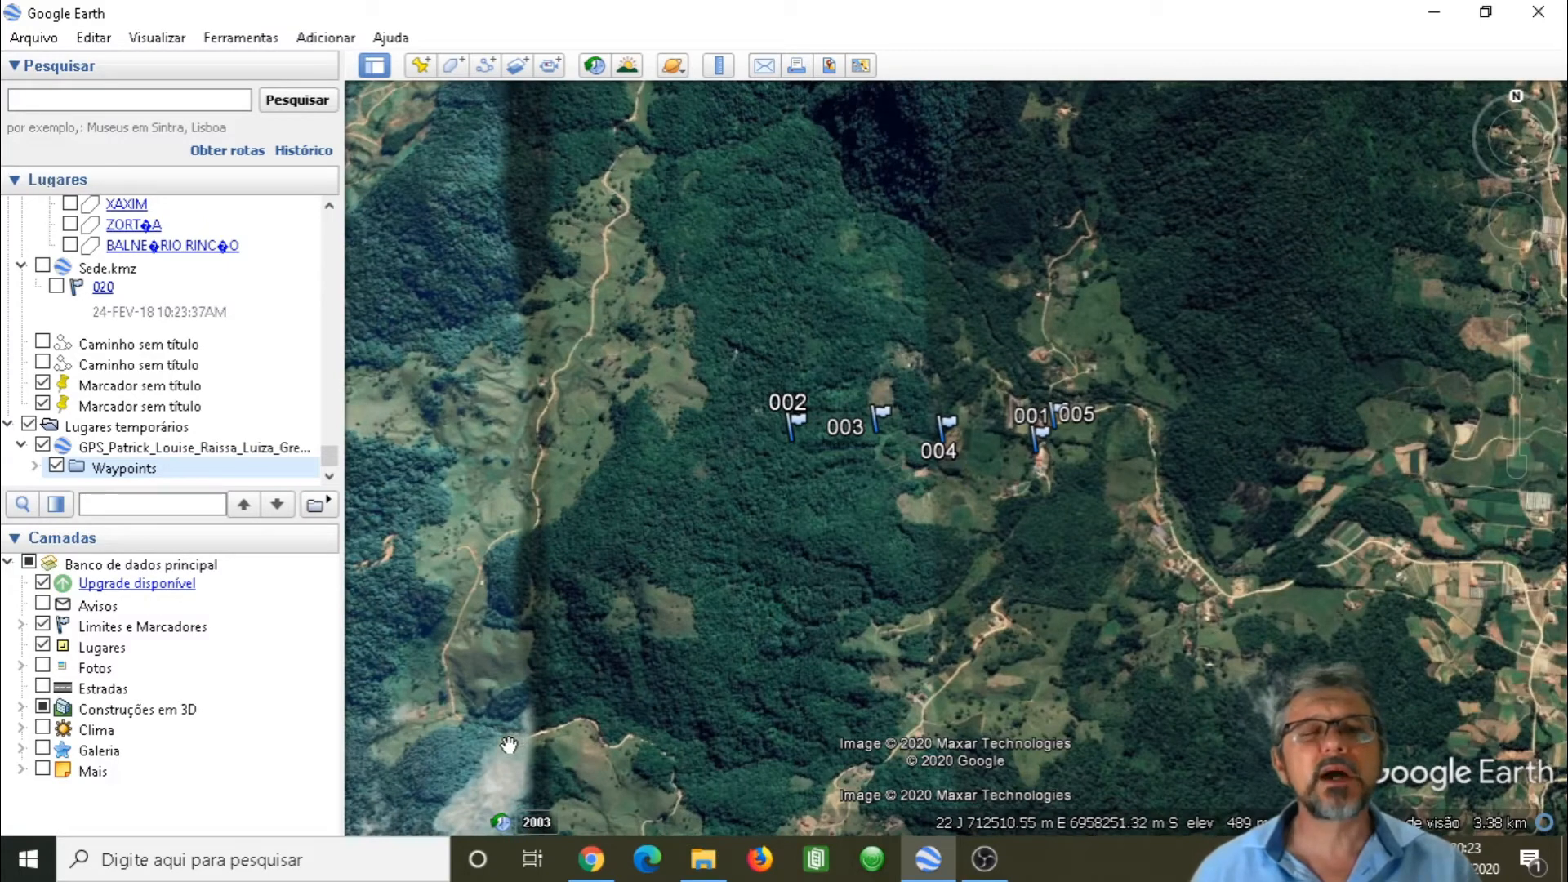
key("ctrl")
key("ctrl")
key("ctrl")
key("ctrl")
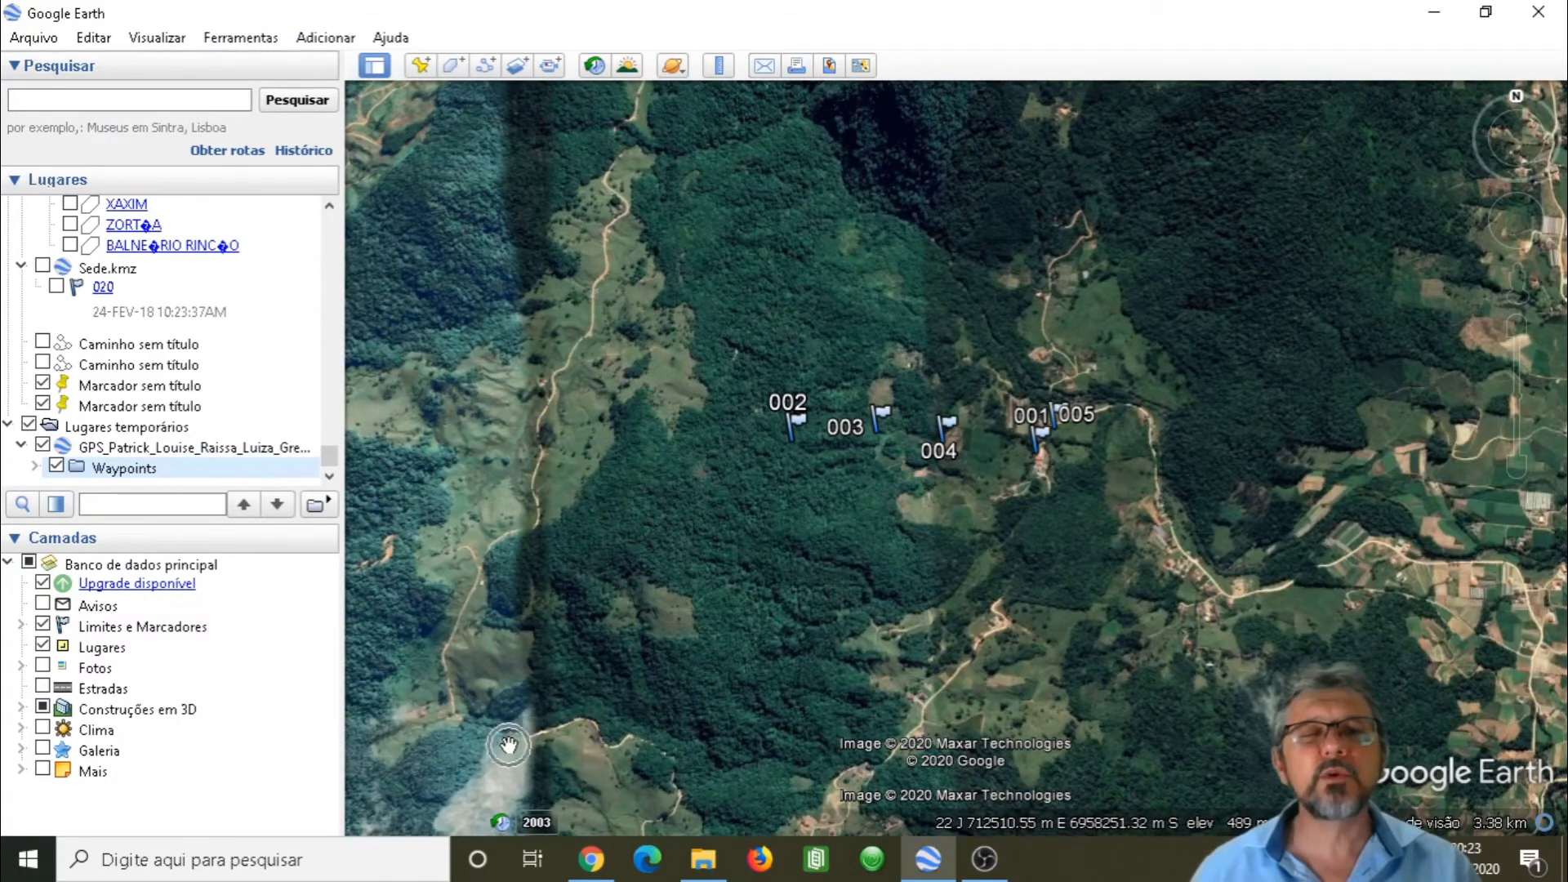
key("ctrl")
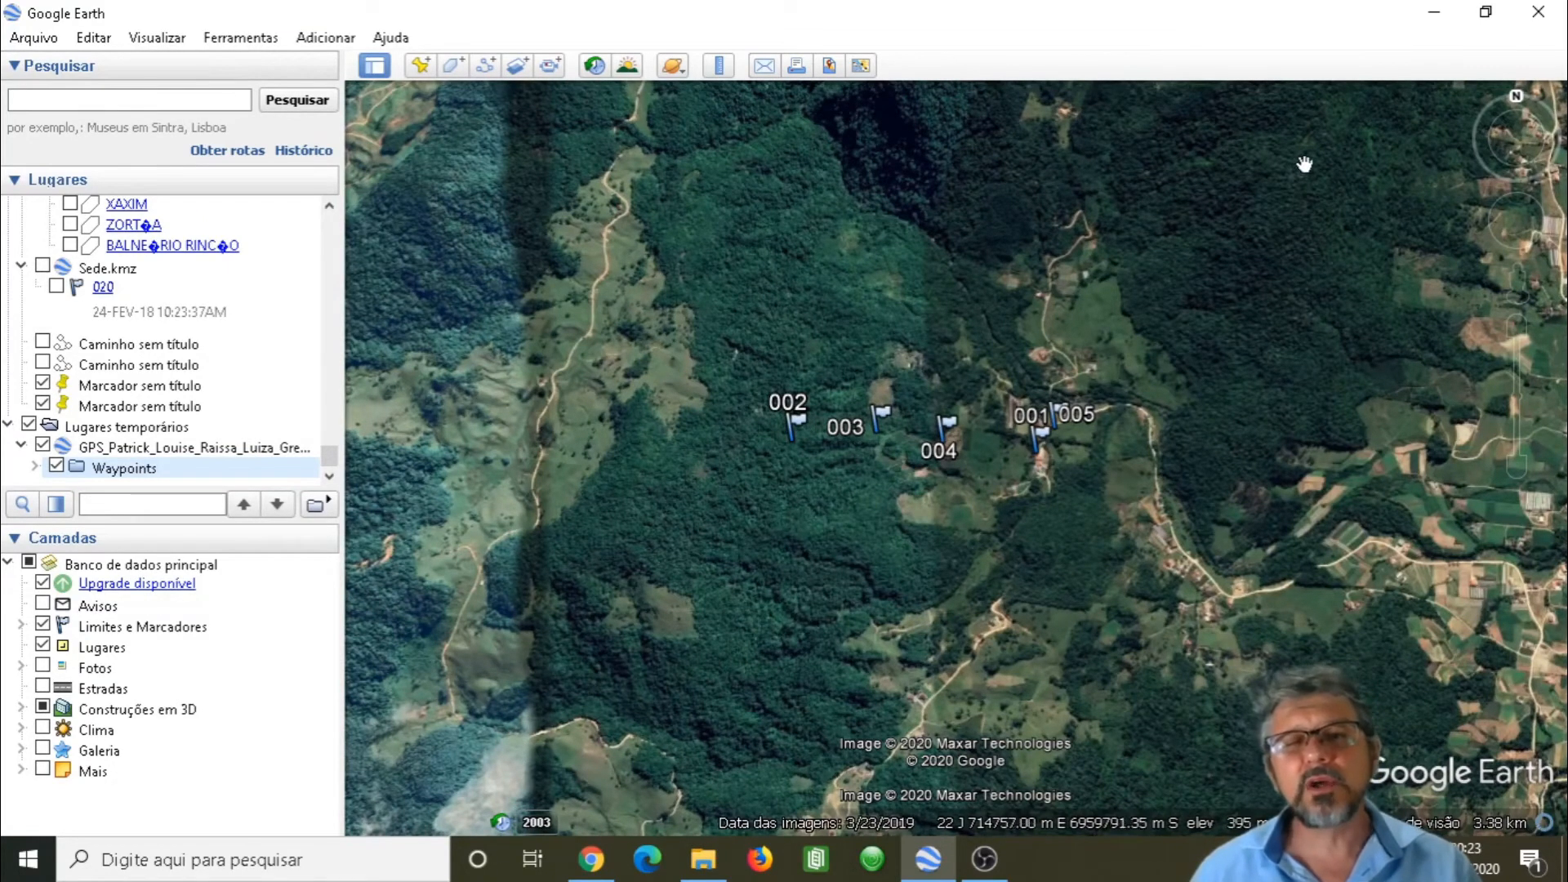
key("ctrl")
key("ctrl")
key("ctrl")
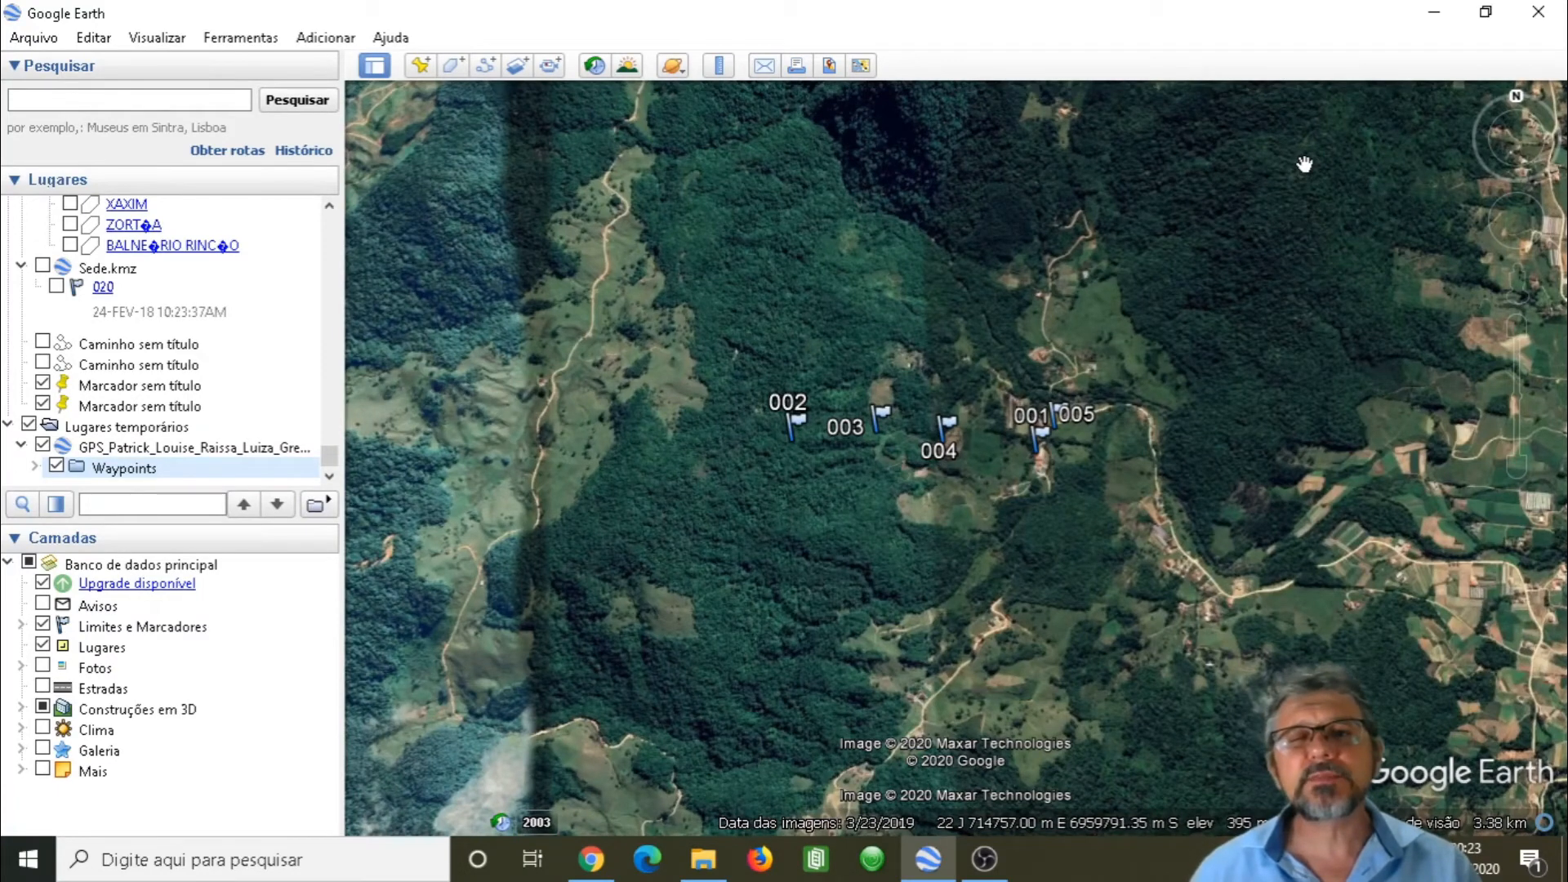
key("ctrl")
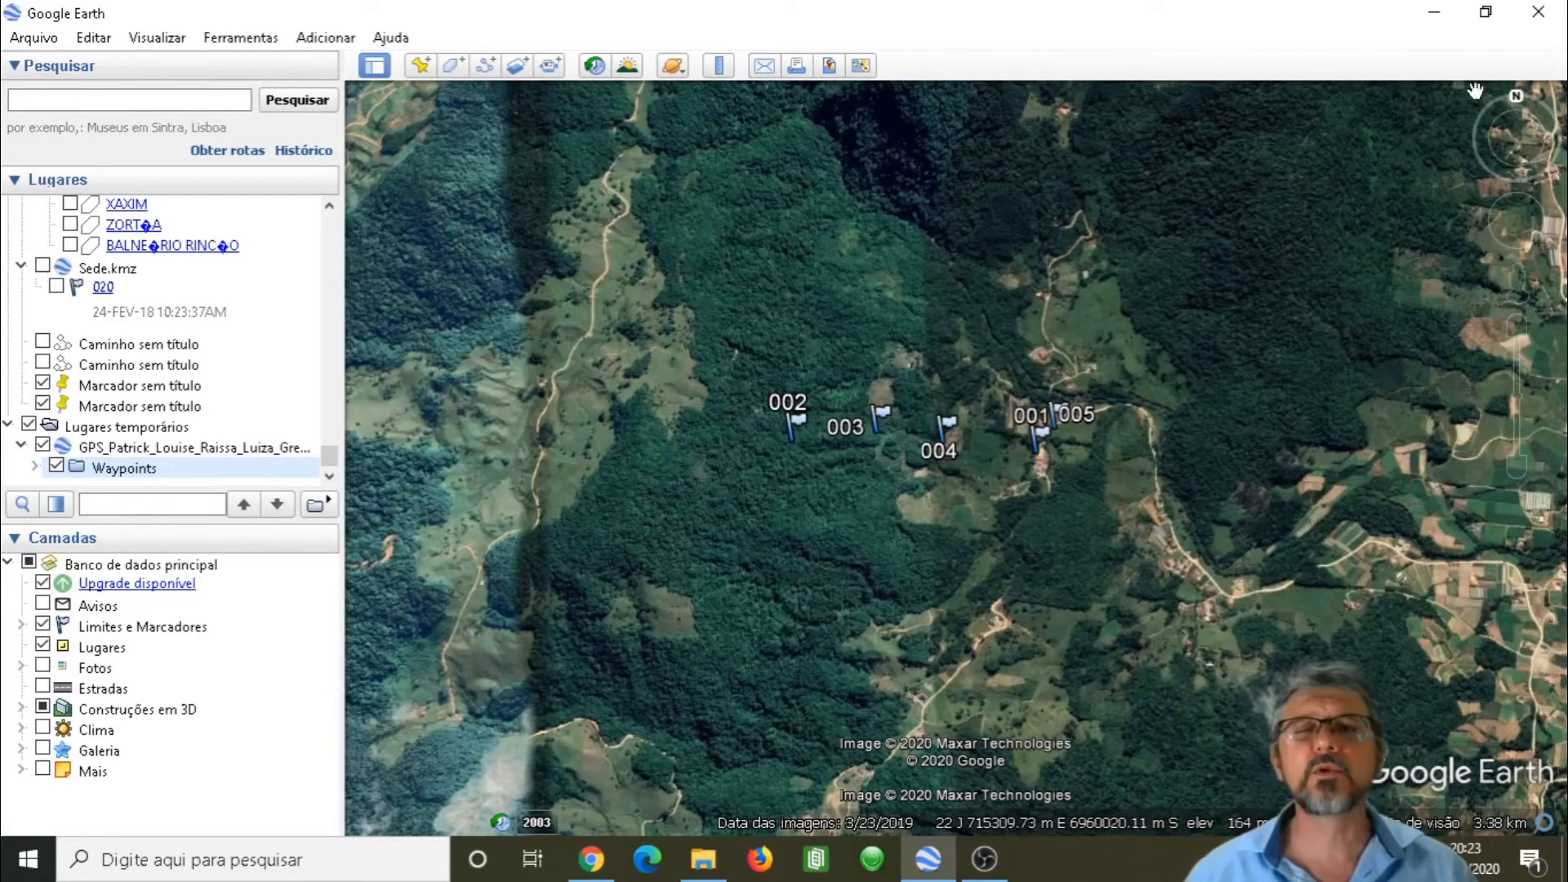
Step: Close Google Earth, discarding the unsaved temporary places, and bring up the Aula 9 folder in File Explorer with the browser minimised
left_click(1540, 15)
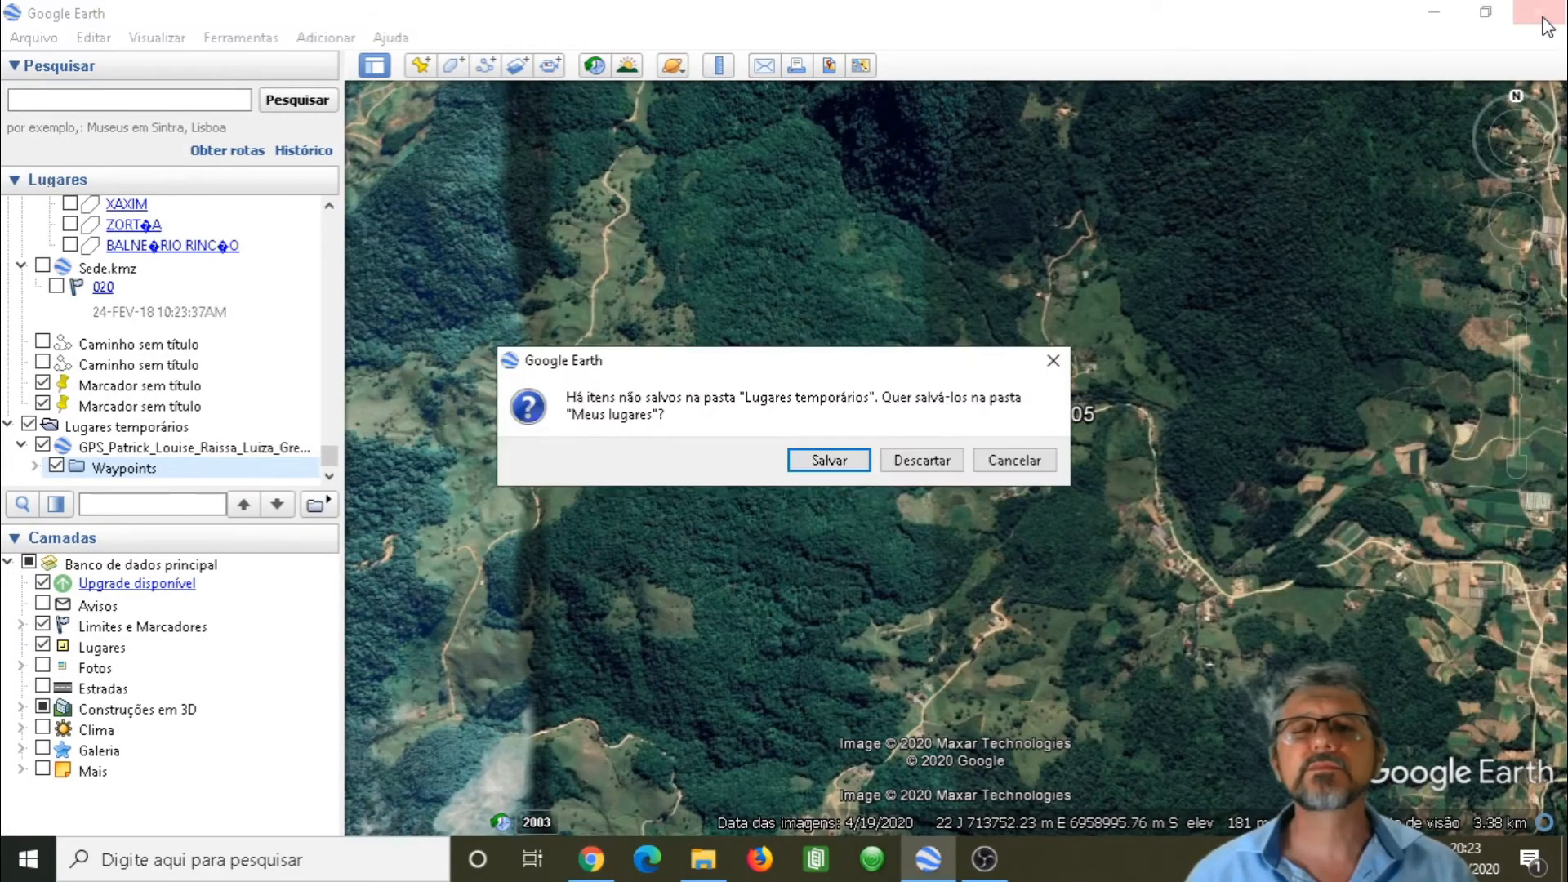
left_click(897, 470)
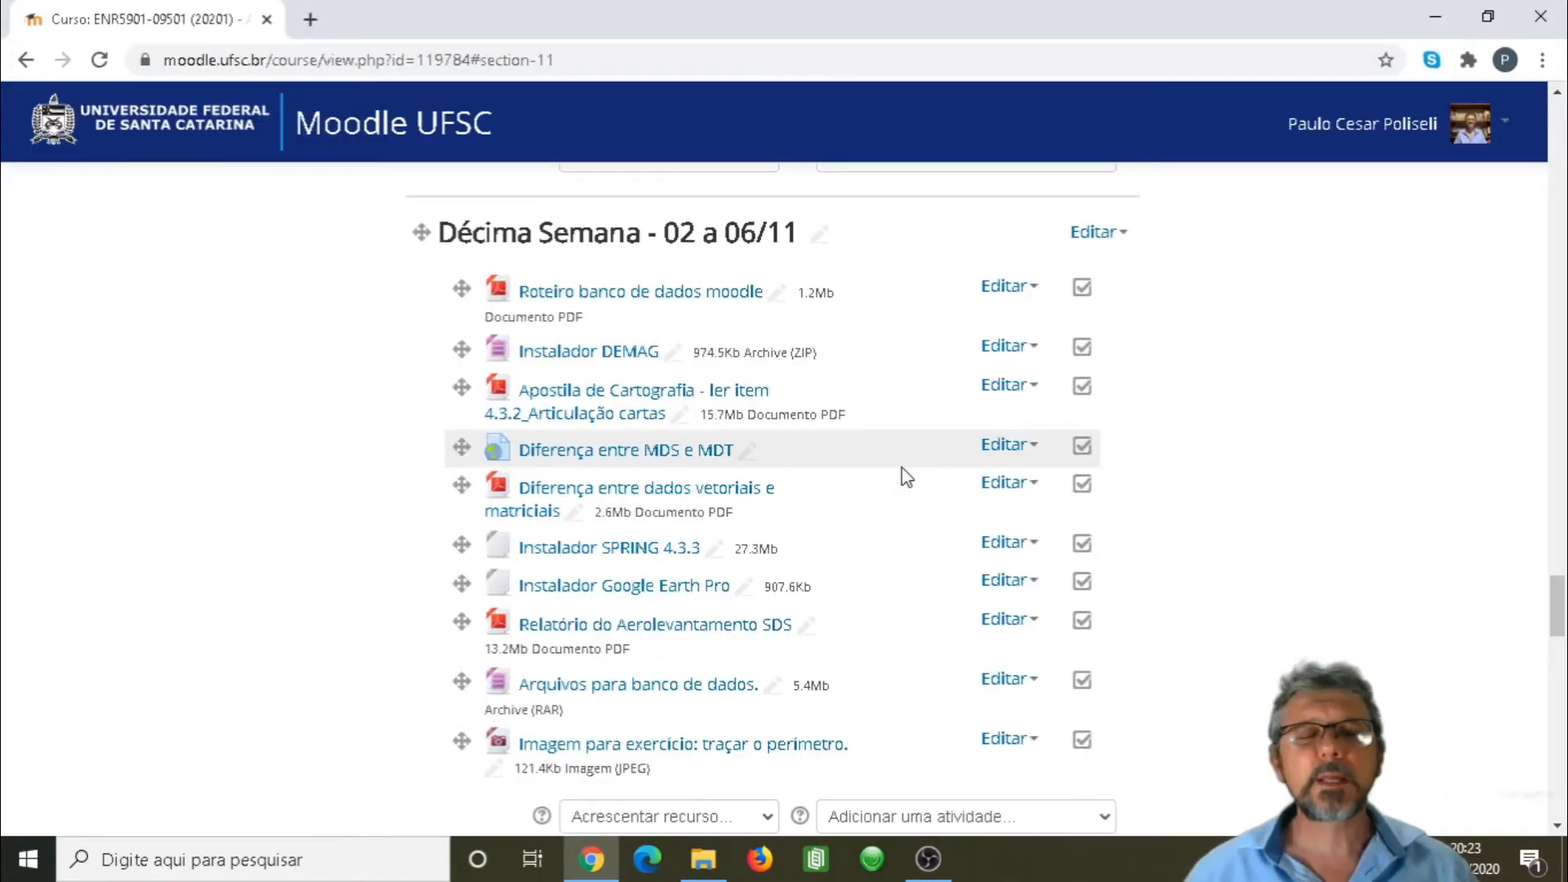
left_click(1434, 21)
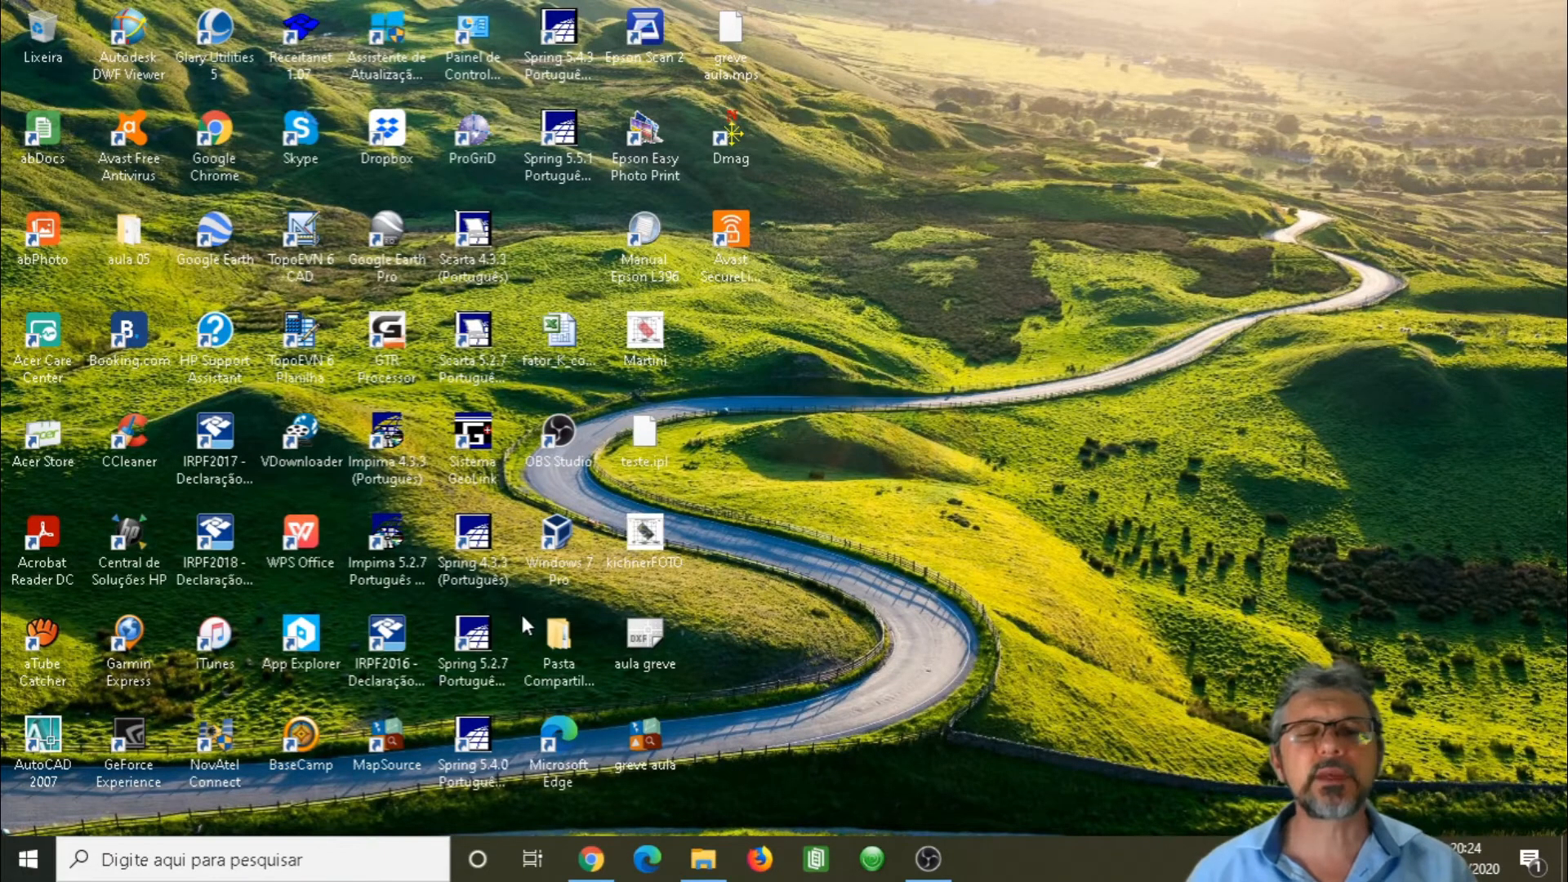
left_click(725, 867)
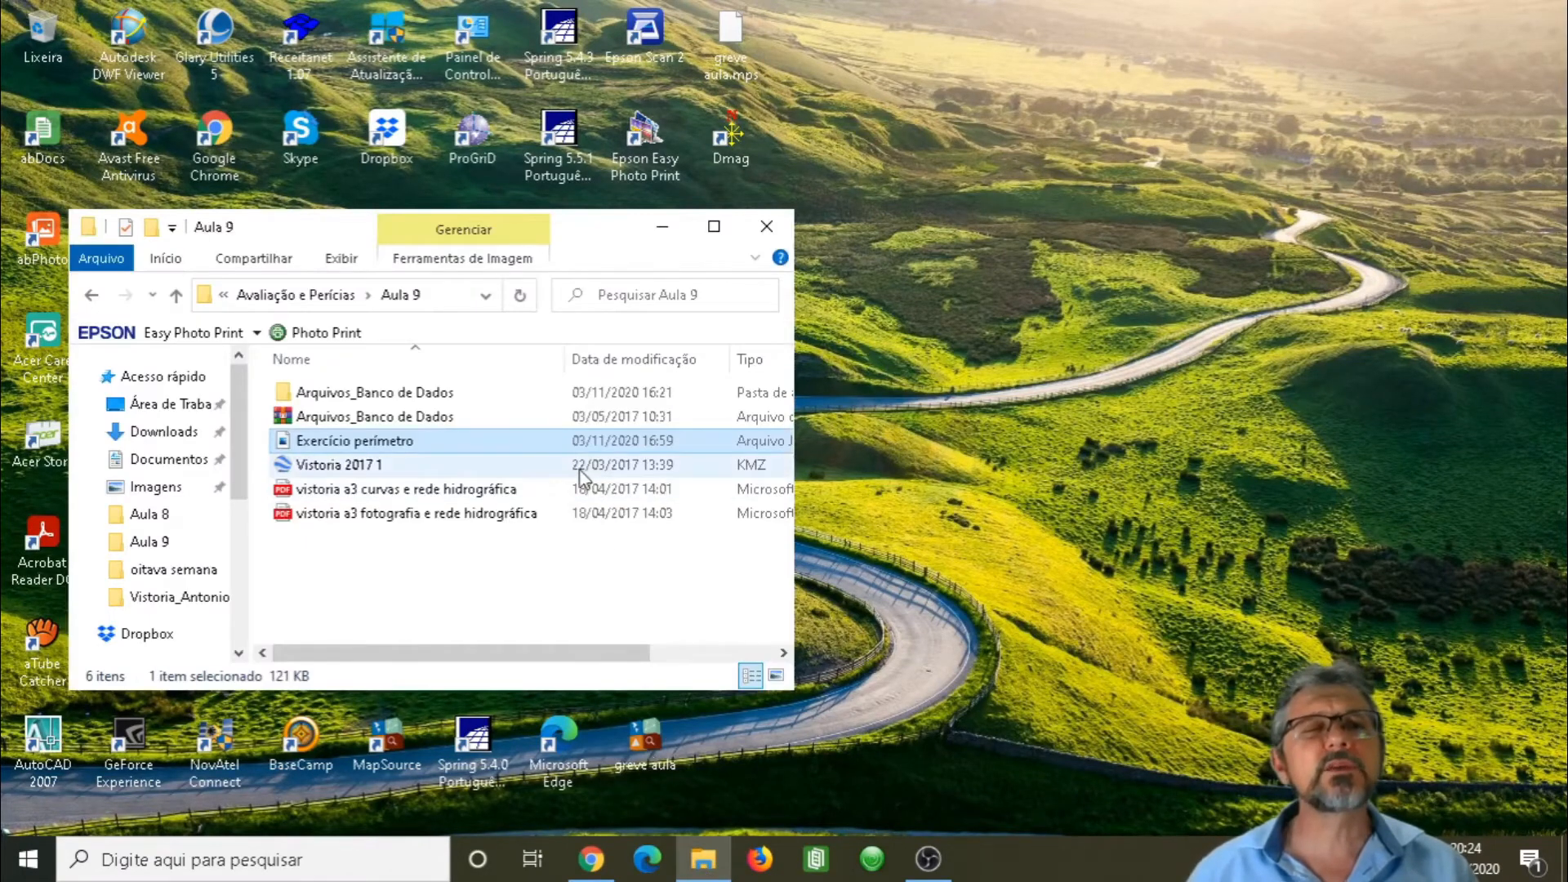
Step: Maximise the Aula 9 folder window, create a new folder named BD there and check its contents
left_click(714, 227)
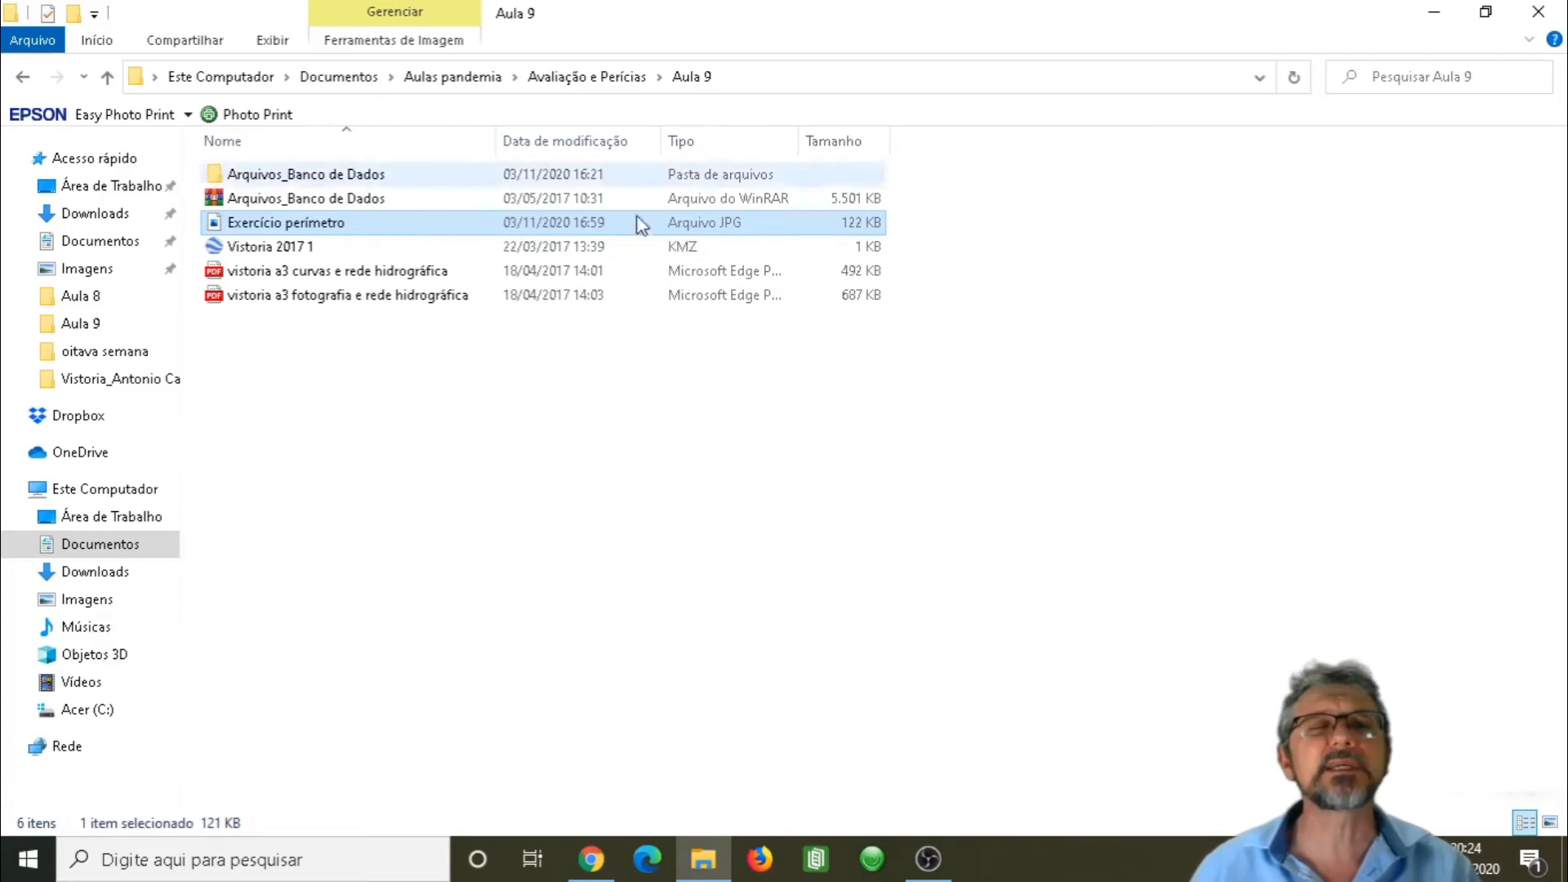
right_click(414, 419)
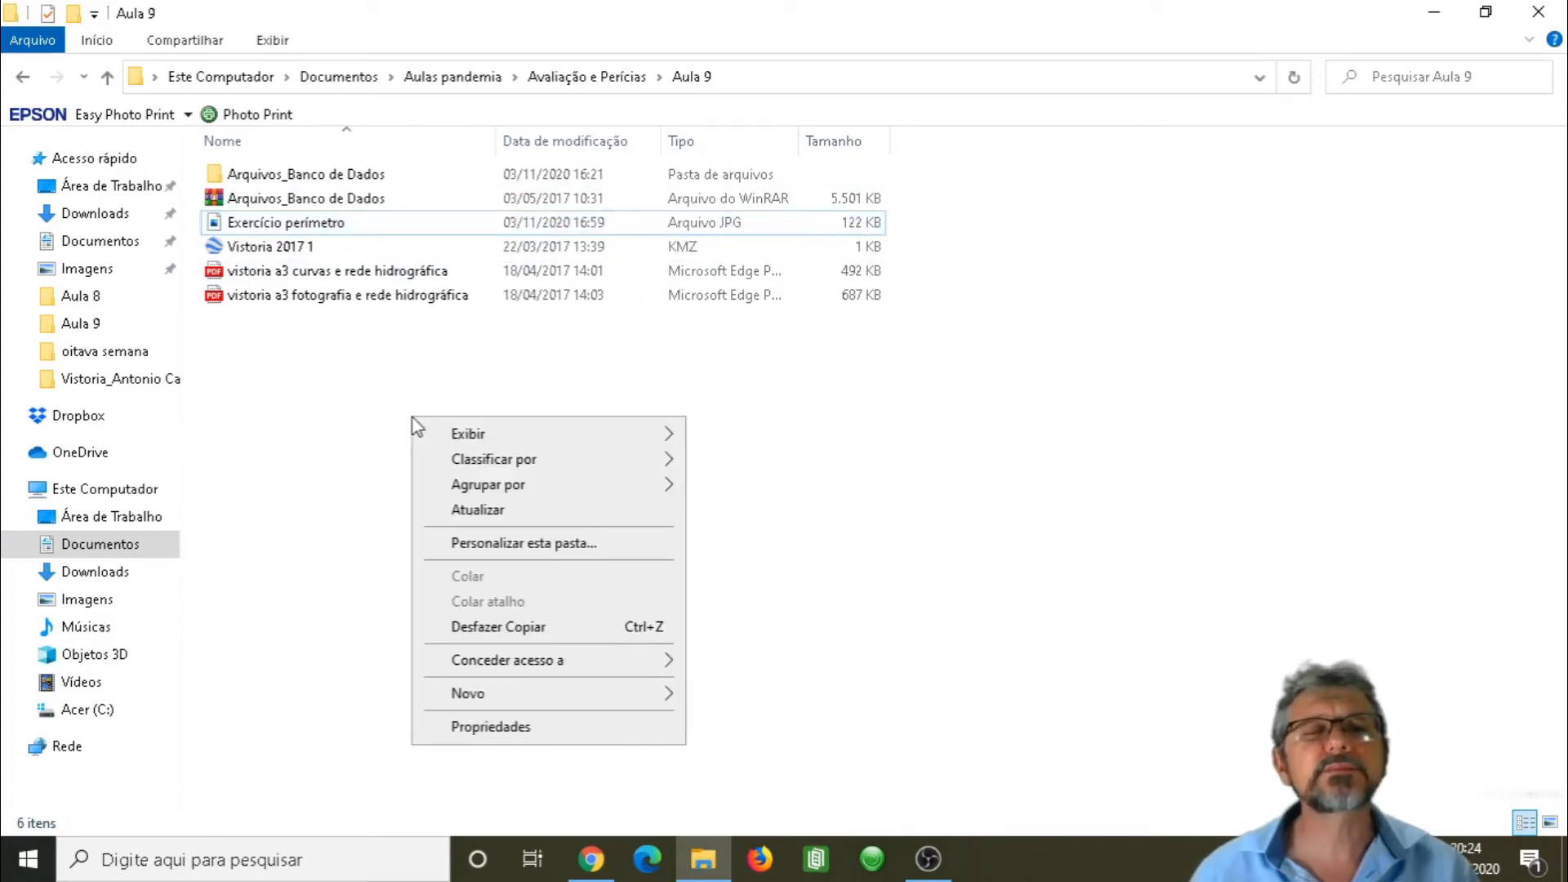
mouse_move(510, 699)
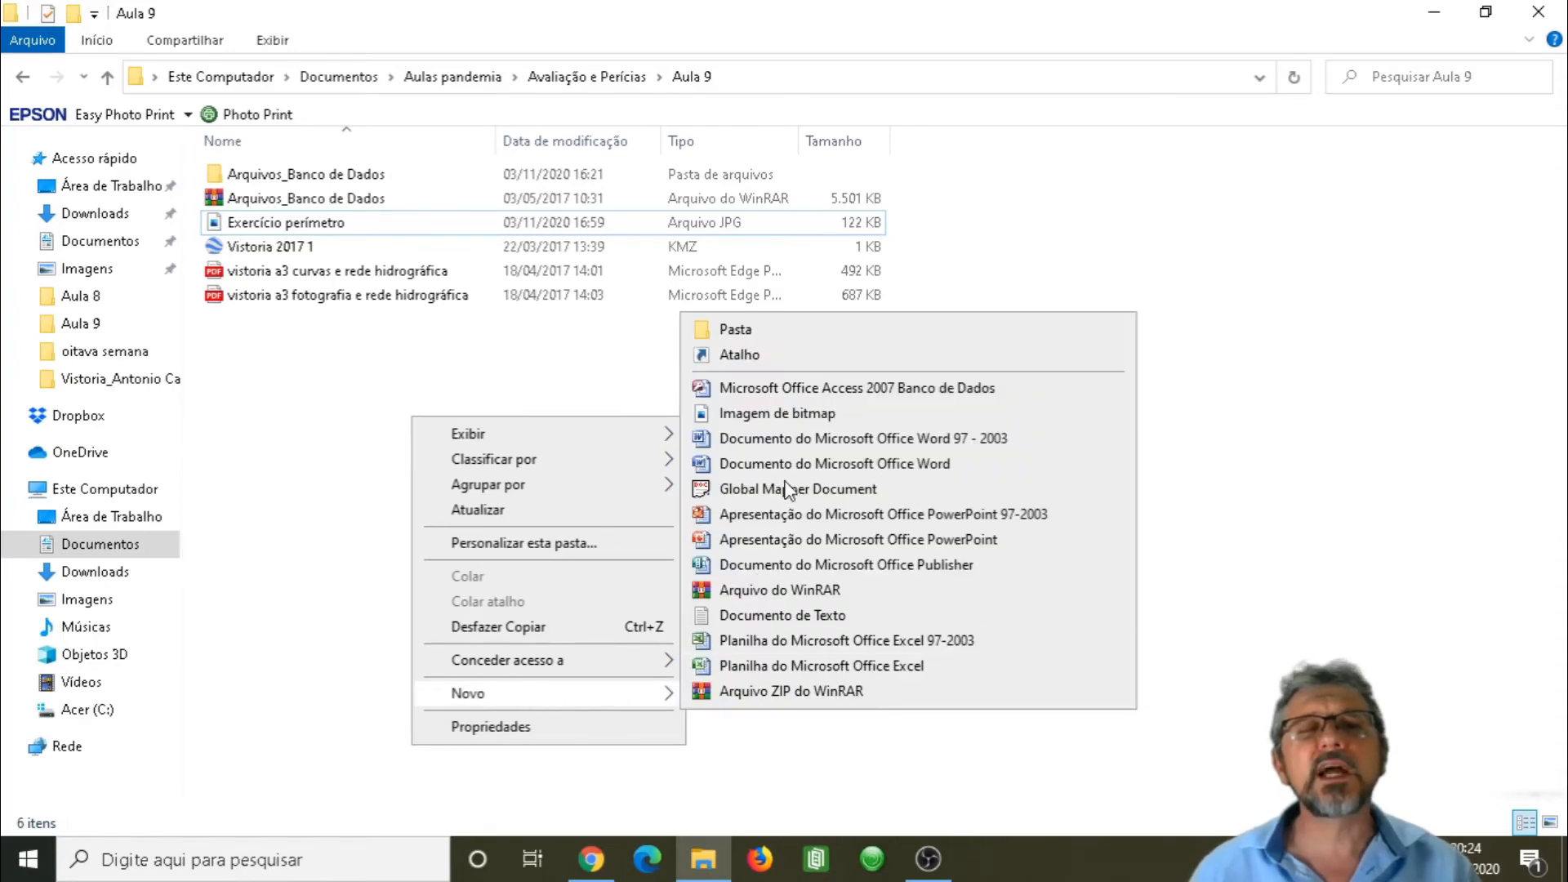
left_click(781, 328)
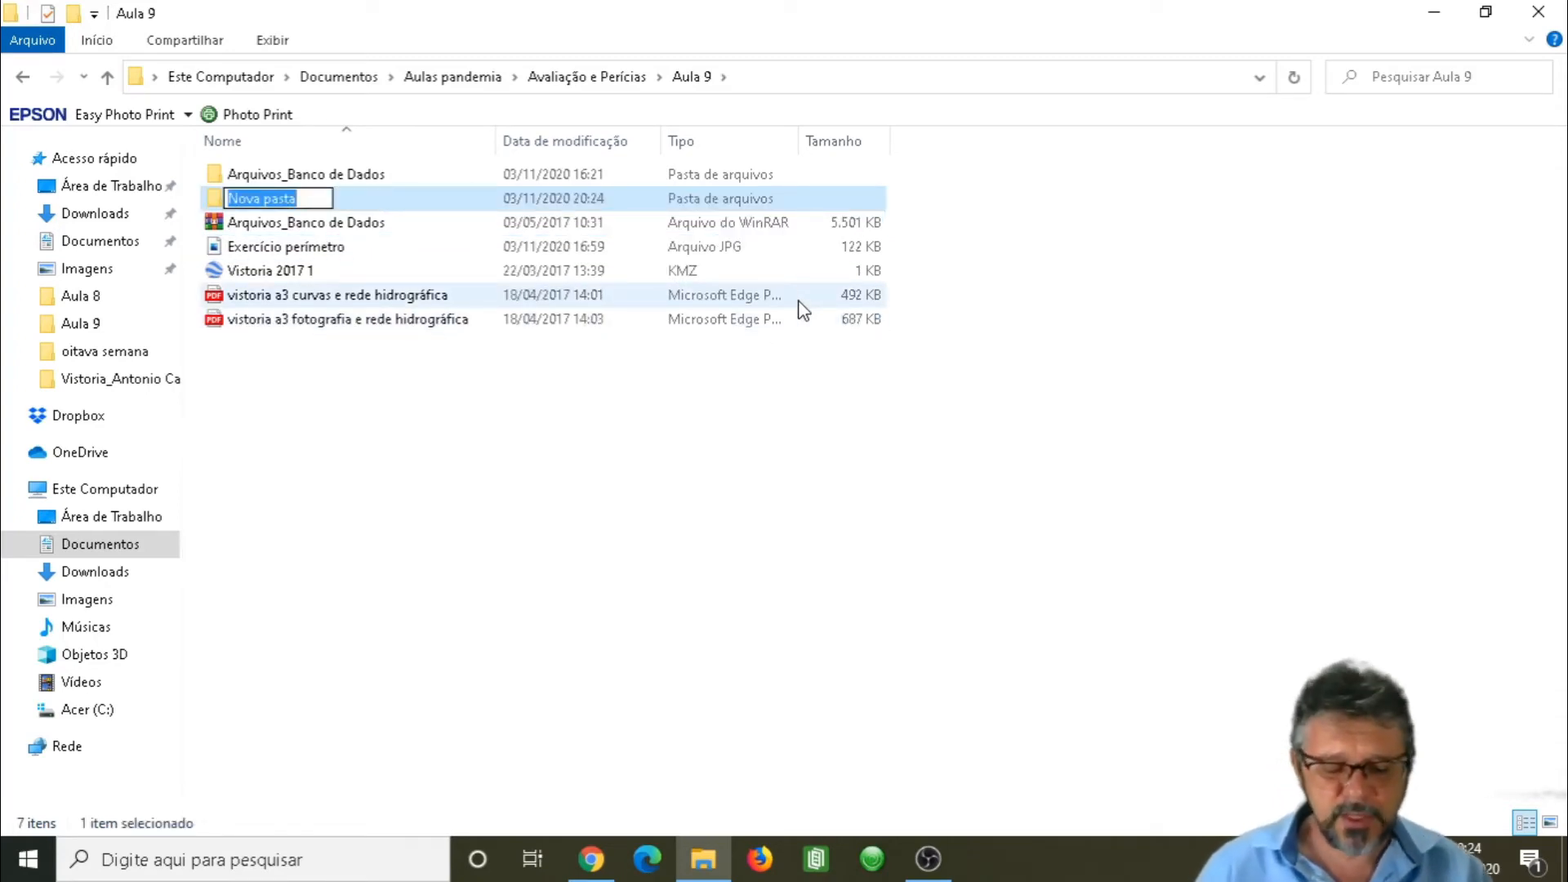
type("B")
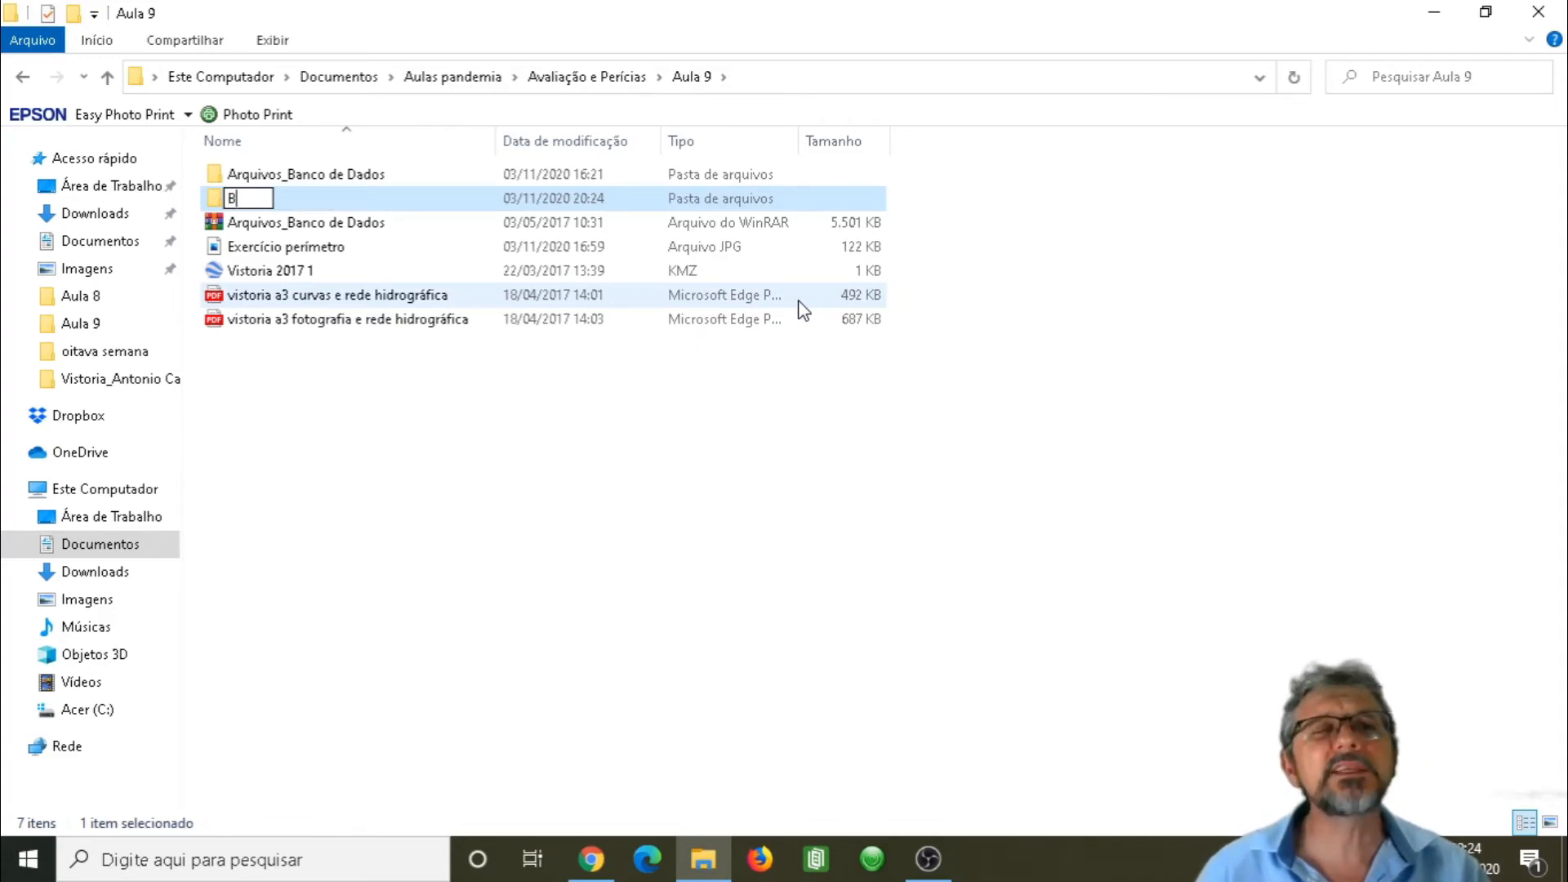
type("D")
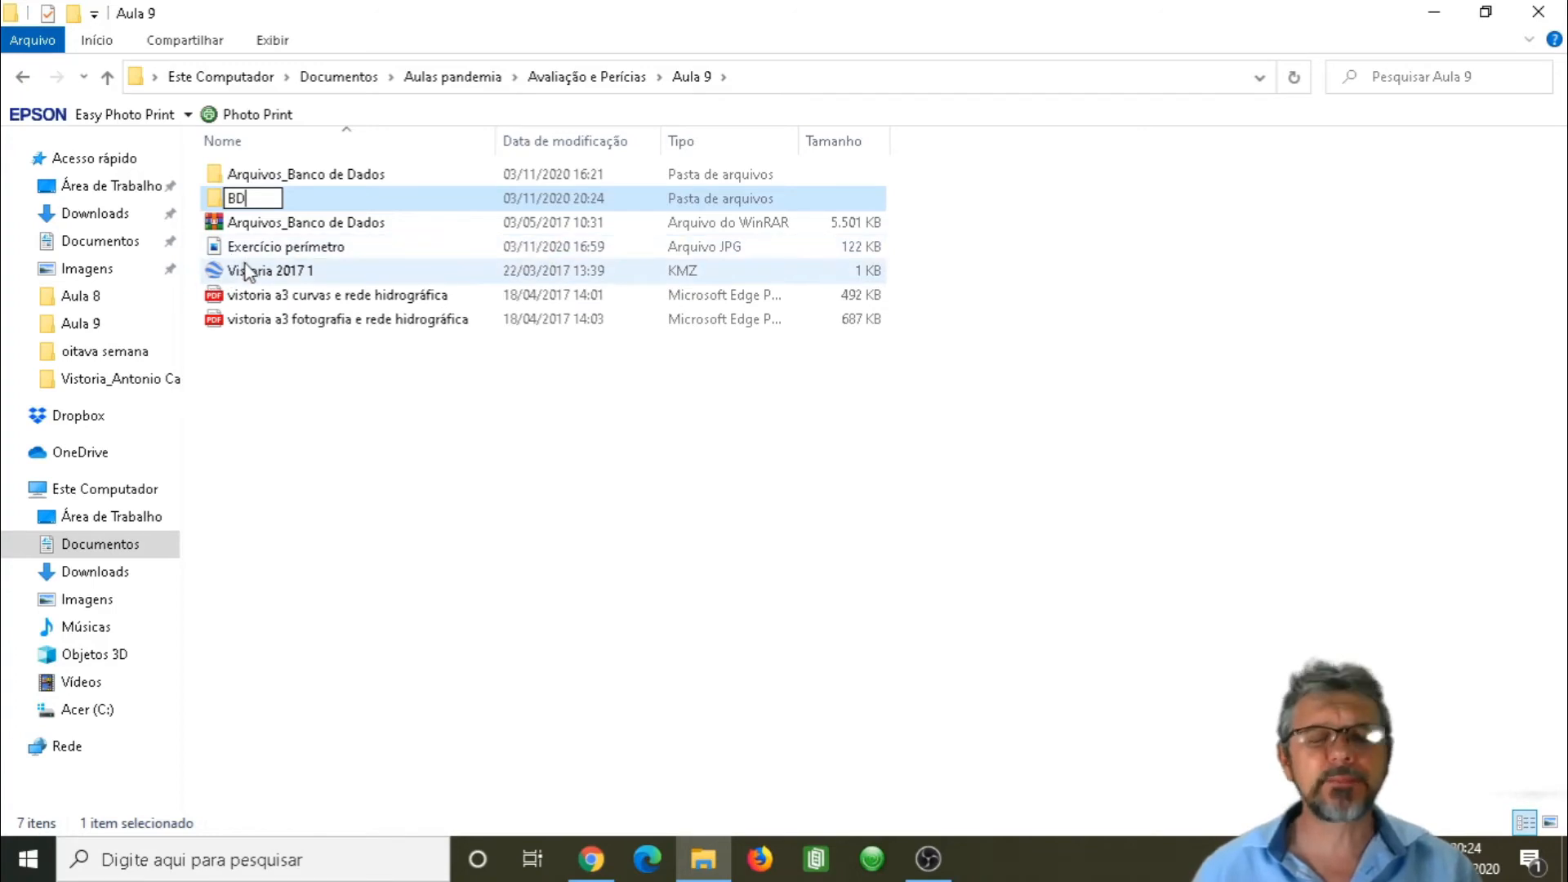
key("Return")
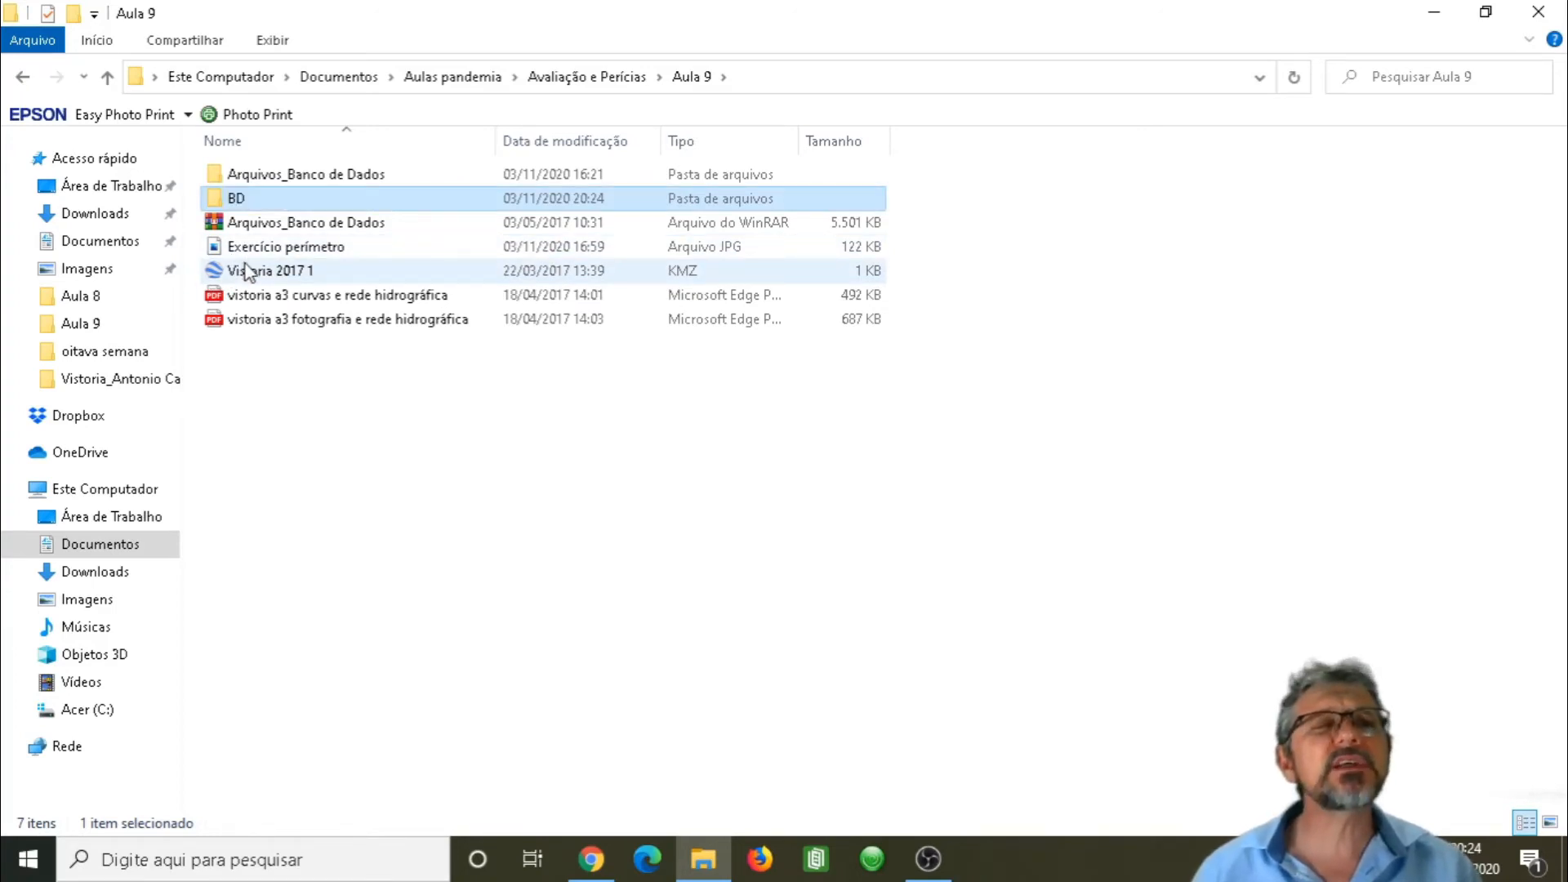
double_click(233, 202)
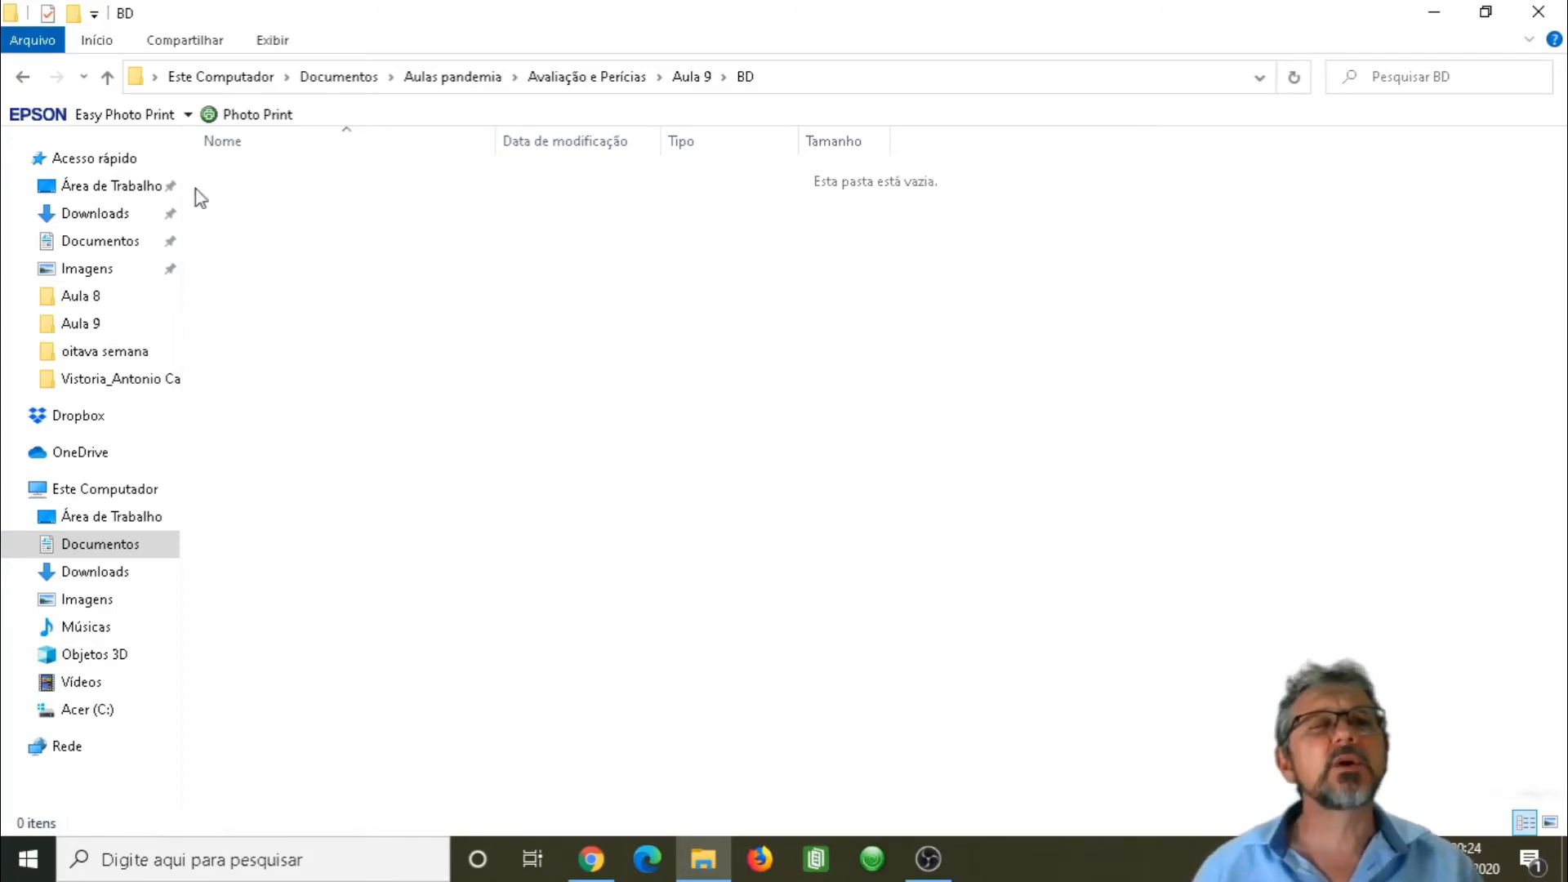
left_click(22, 76)
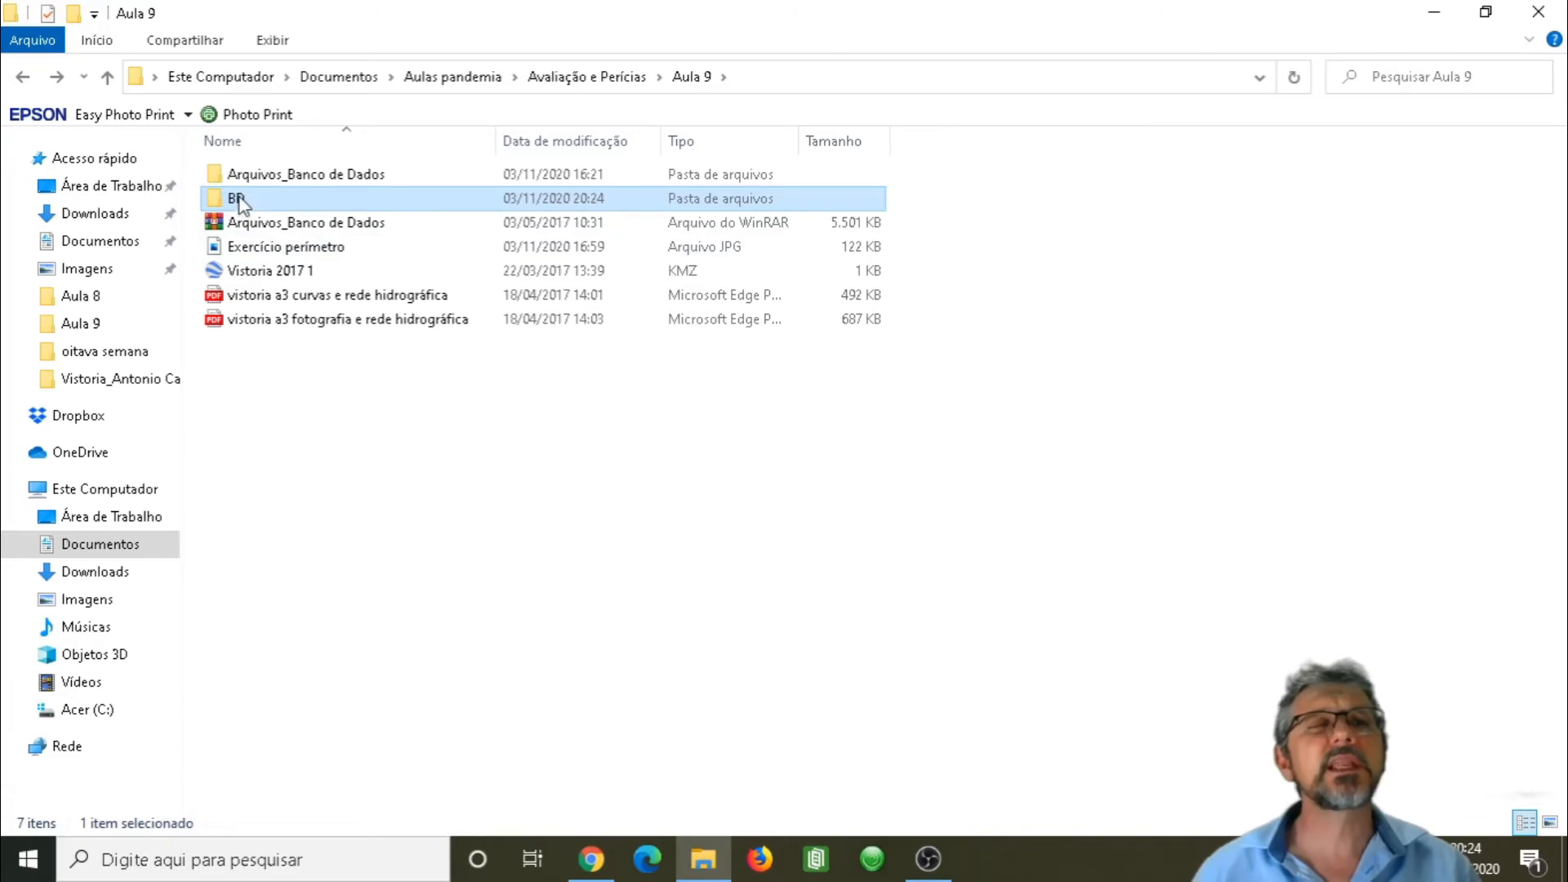
Step: Minimise File Explorer, start SPRING 4.3.3 maximised and move its control panel clear of the property image
left_click(1432, 17)
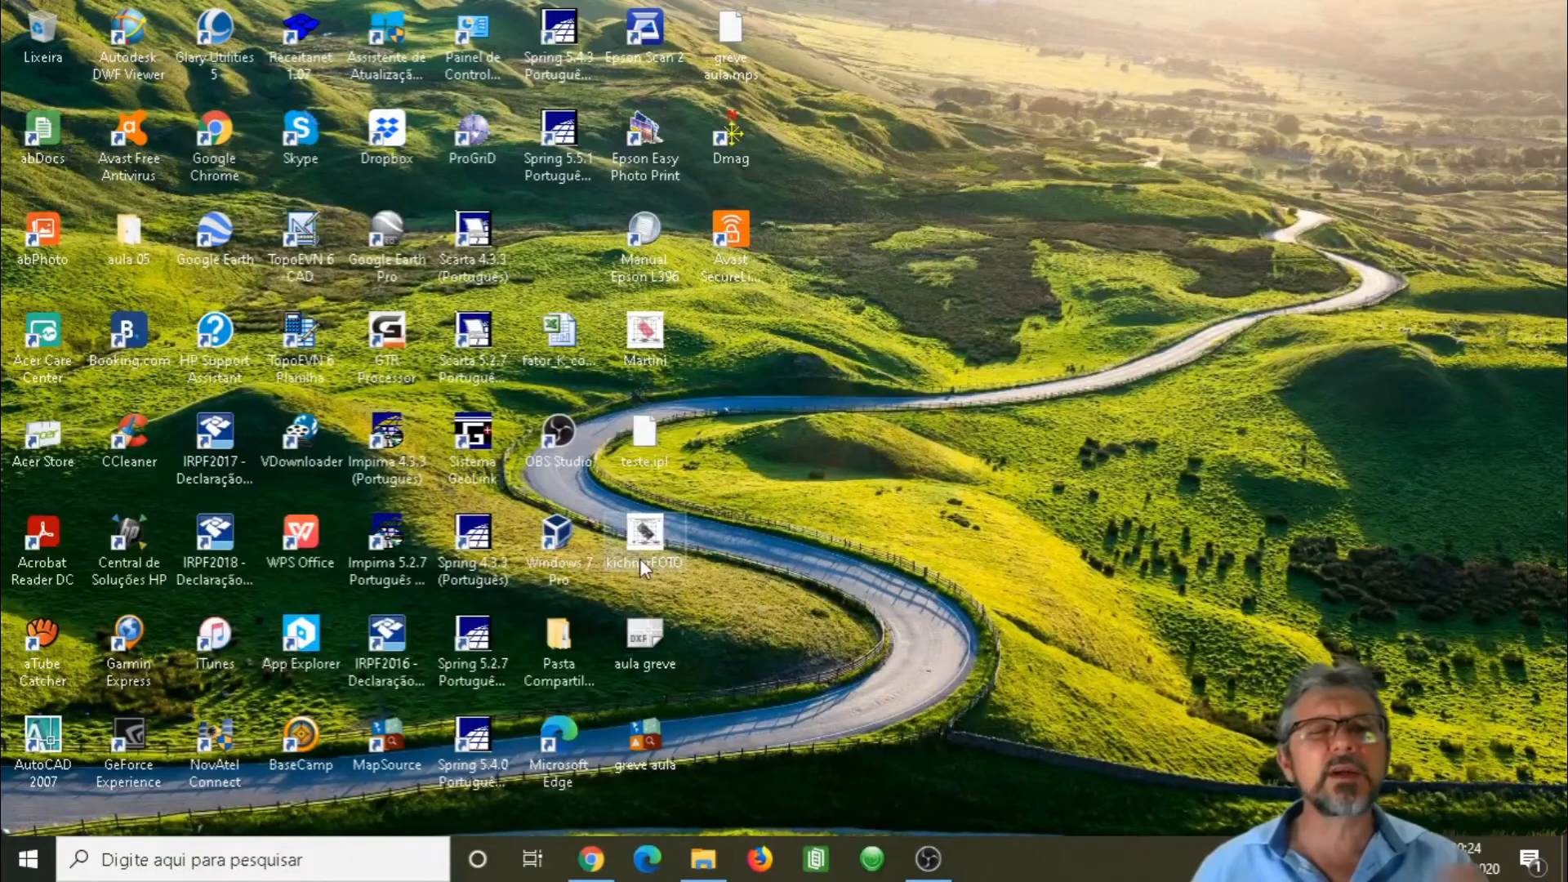
double_click(484, 536)
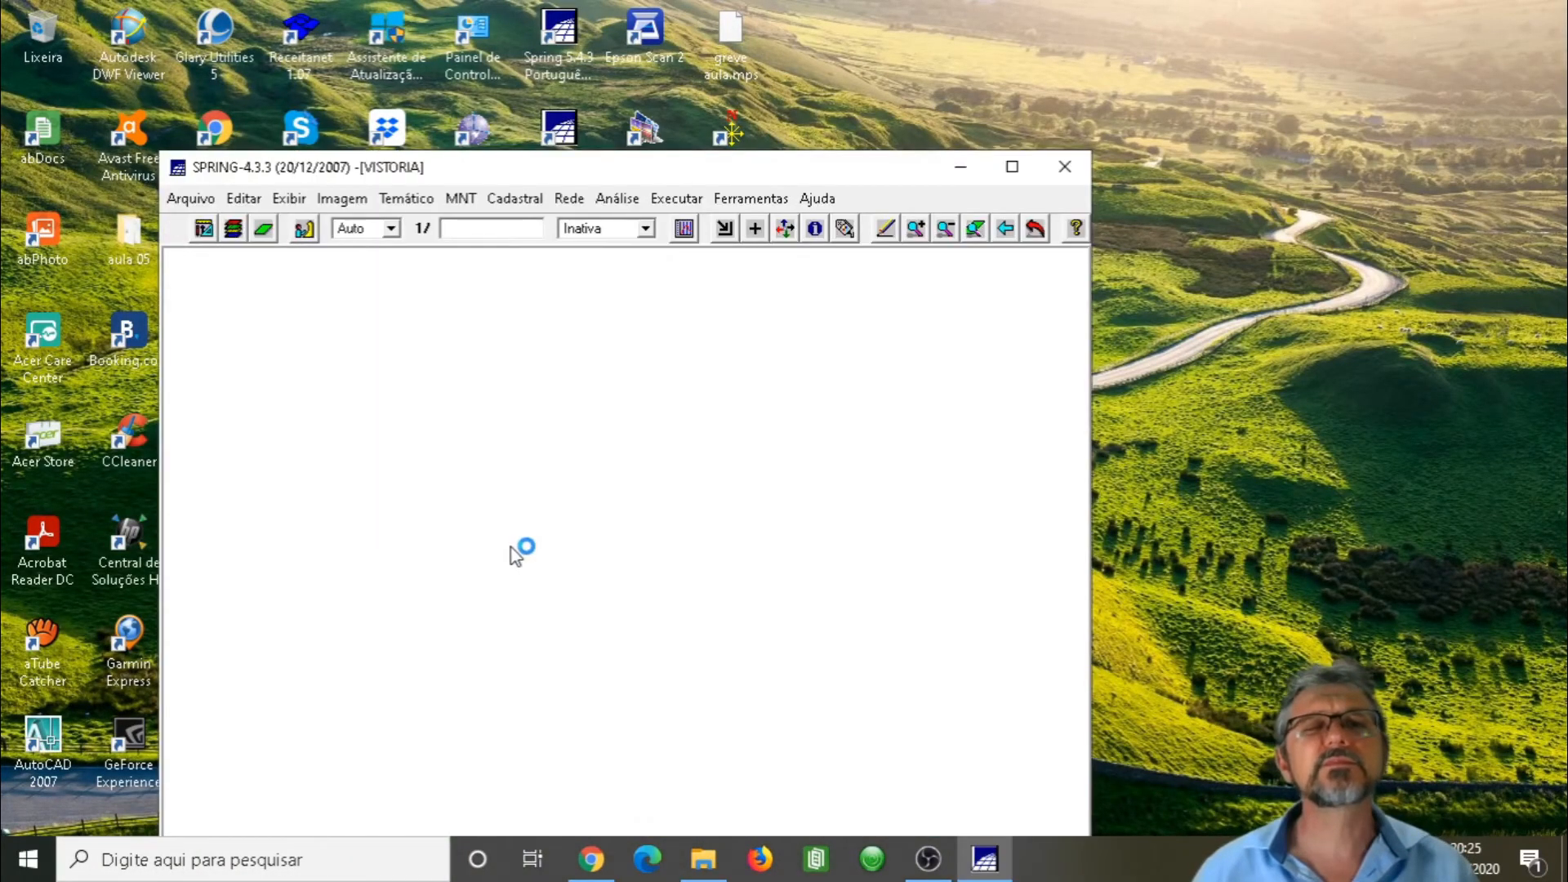
left_click(1012, 168)
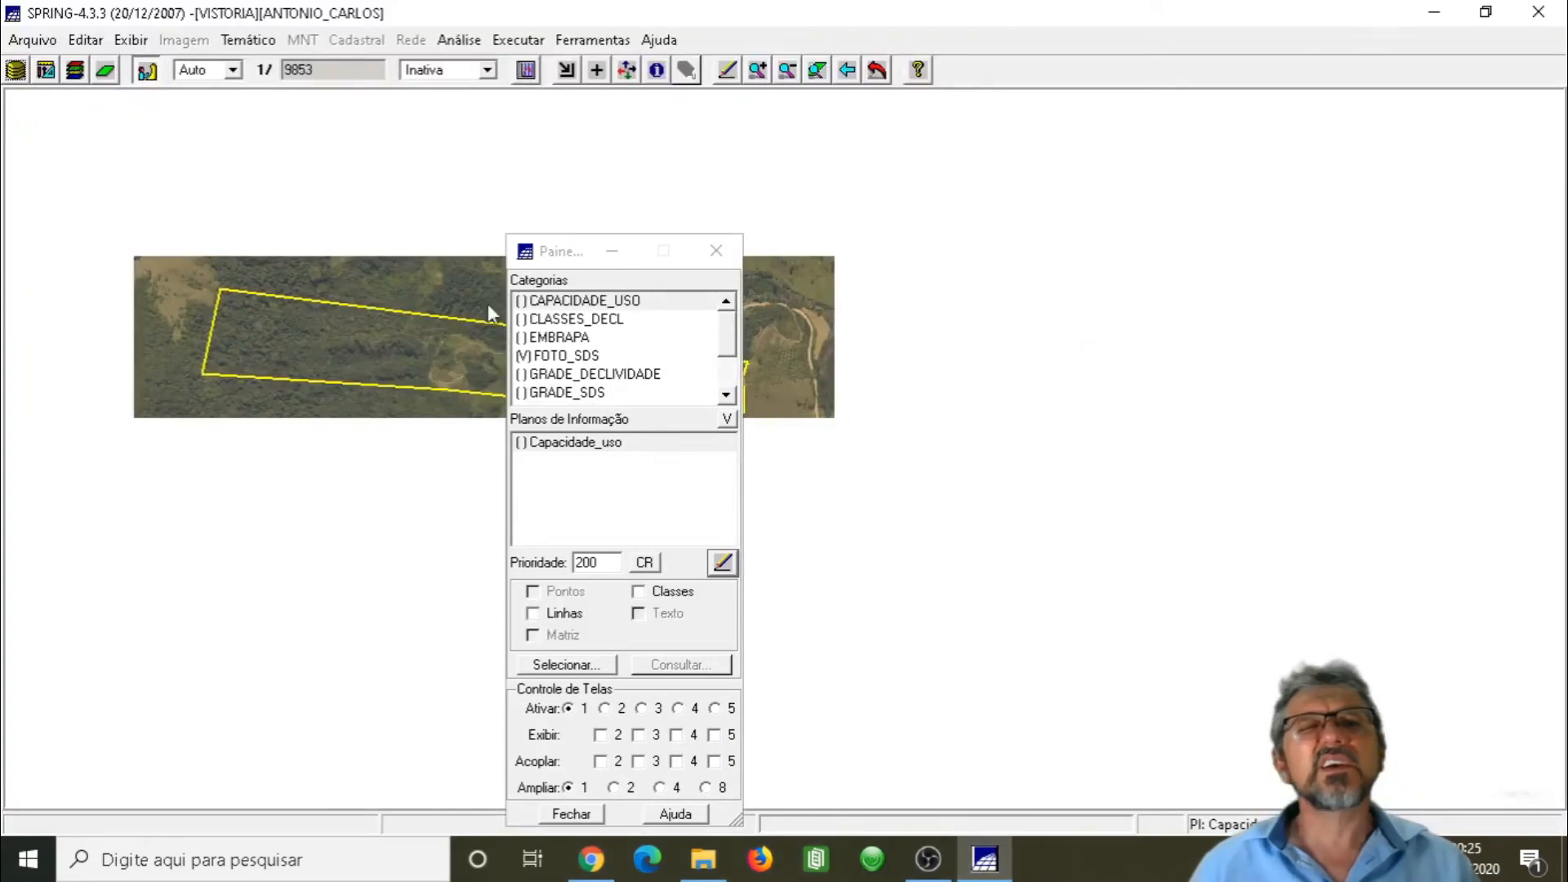
left_click_drag(554, 253, 1064, 170)
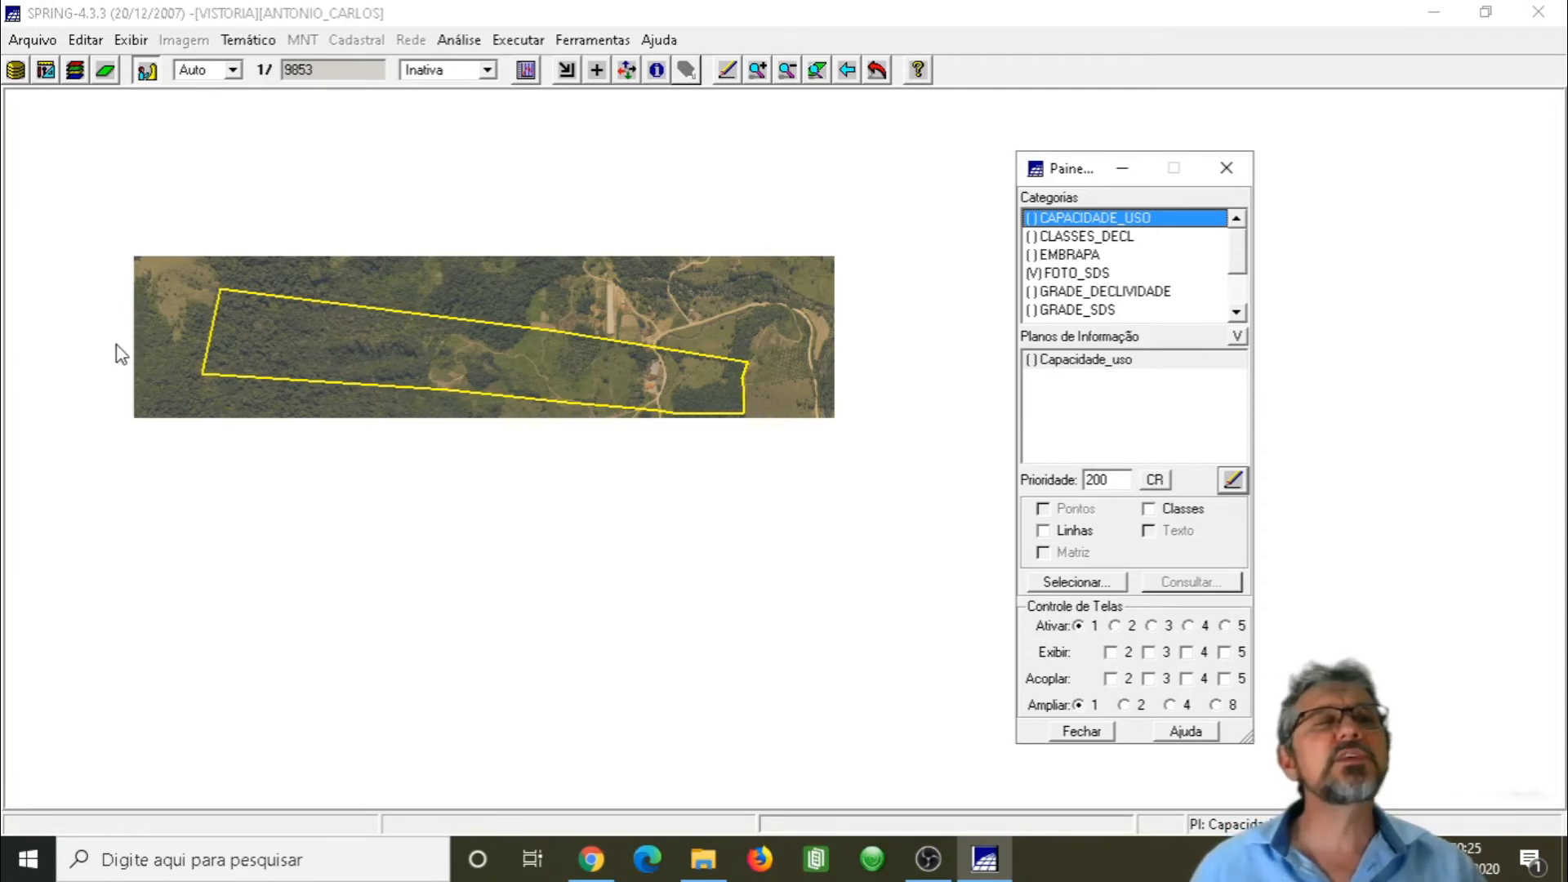
Step: Open the database manager and browse for a new directory to Documents/Aulas pandemia/Avaliação e Perícias/Aula 9
left_click(31, 43)
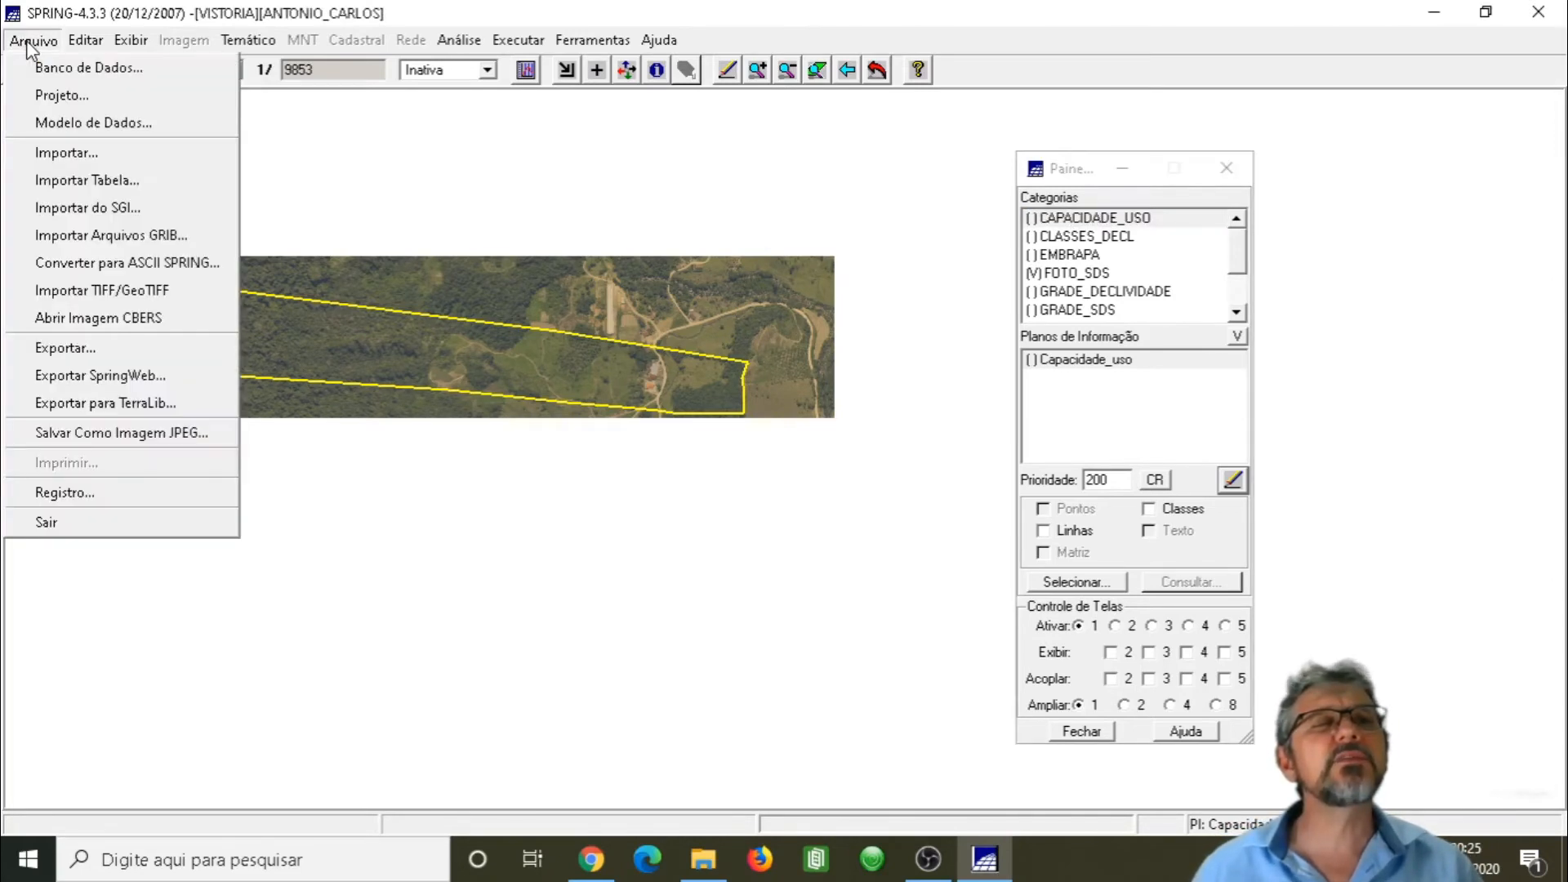
left_click(60, 71)
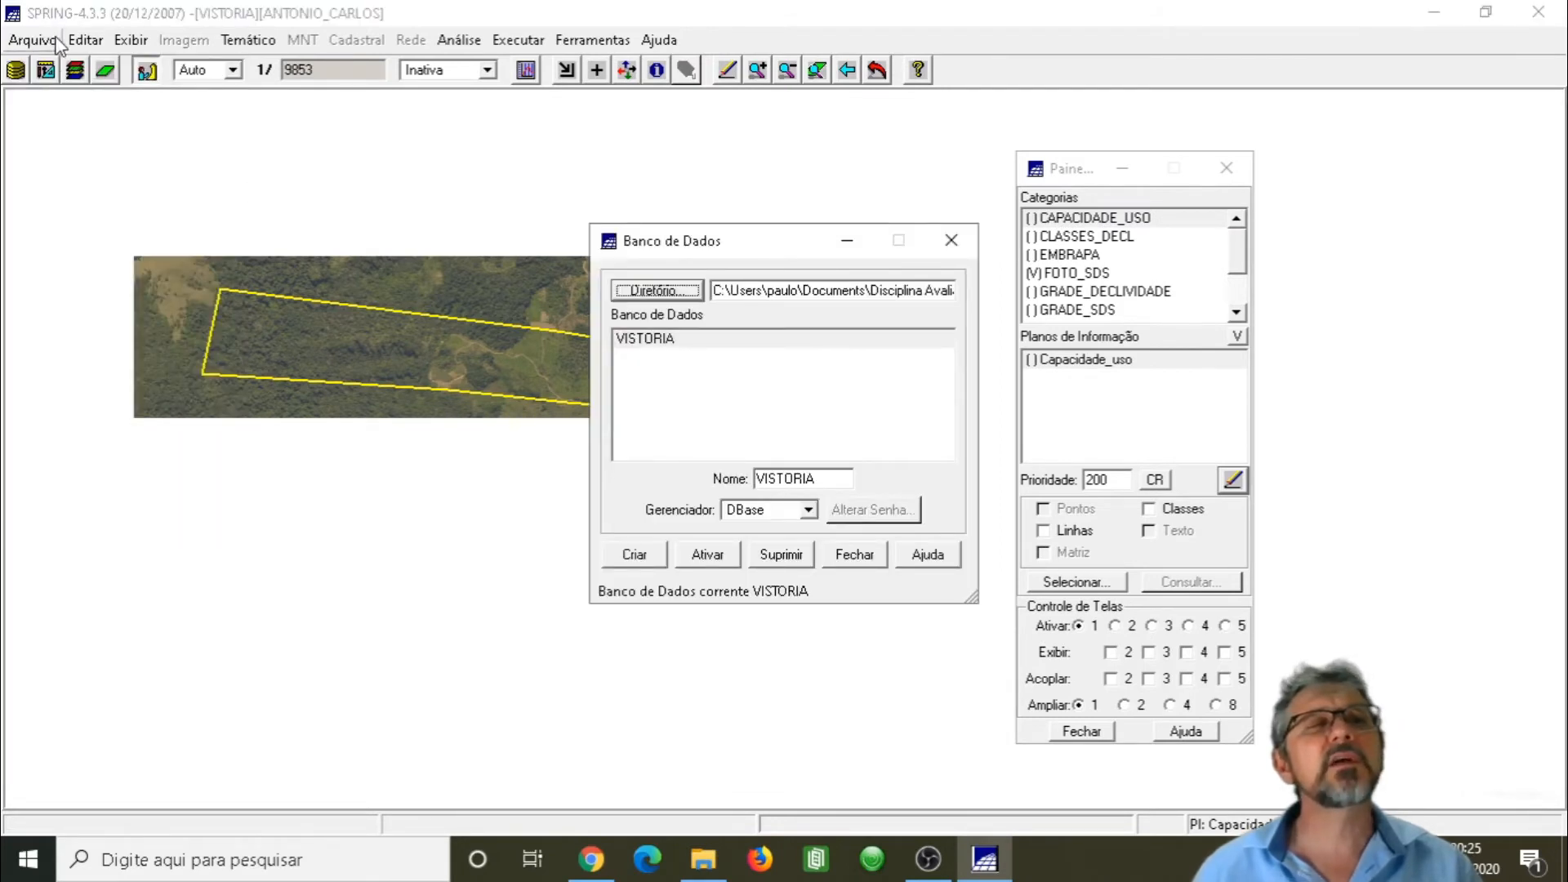
left_click(668, 287)
left_click(748, 451)
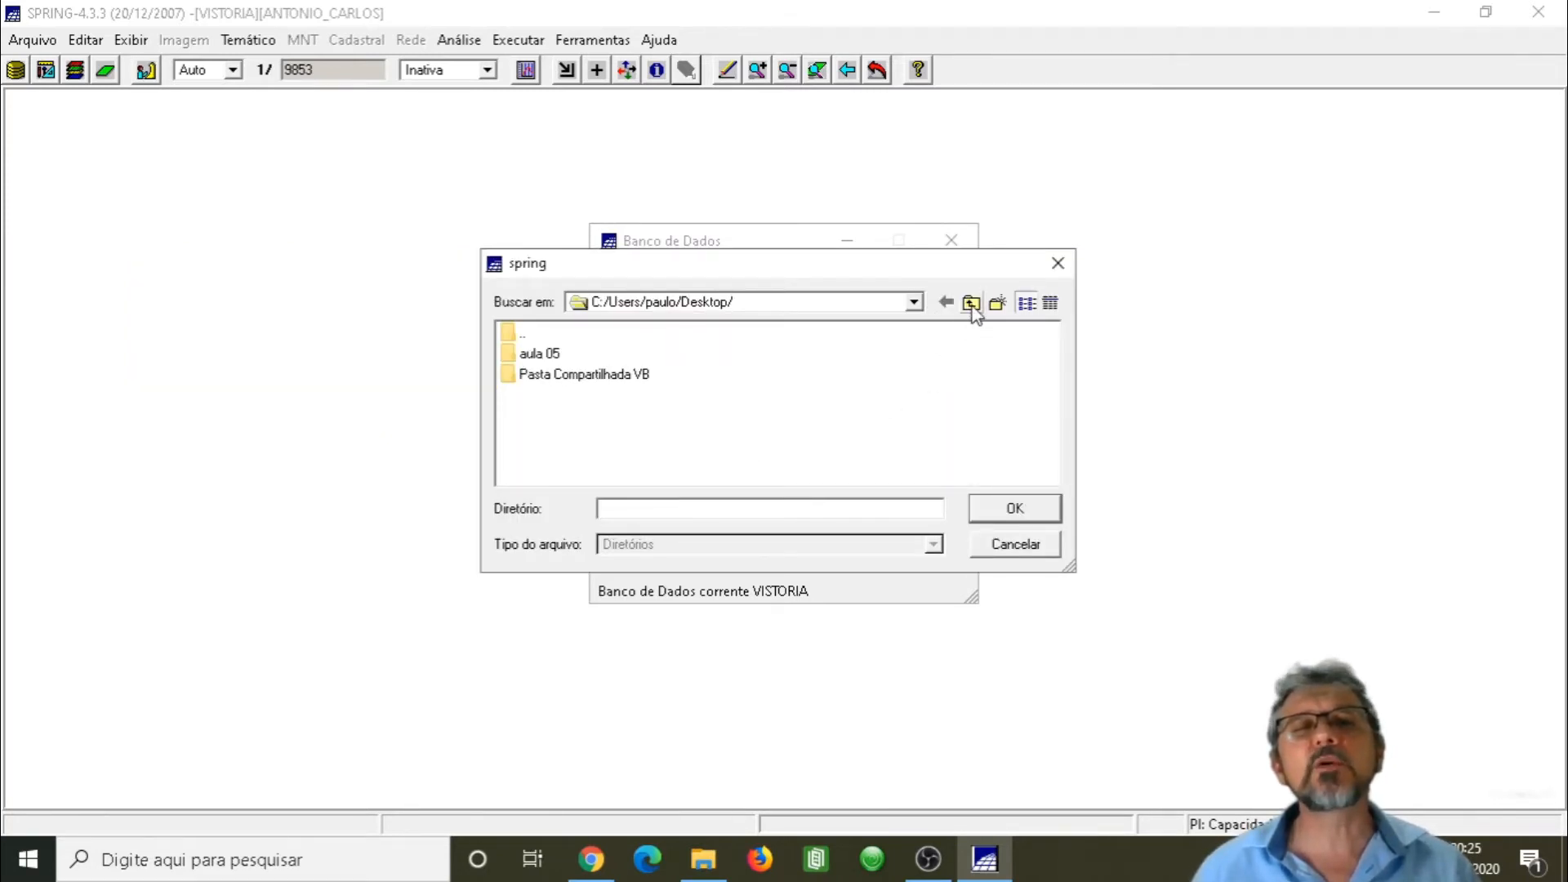
left_click(915, 304)
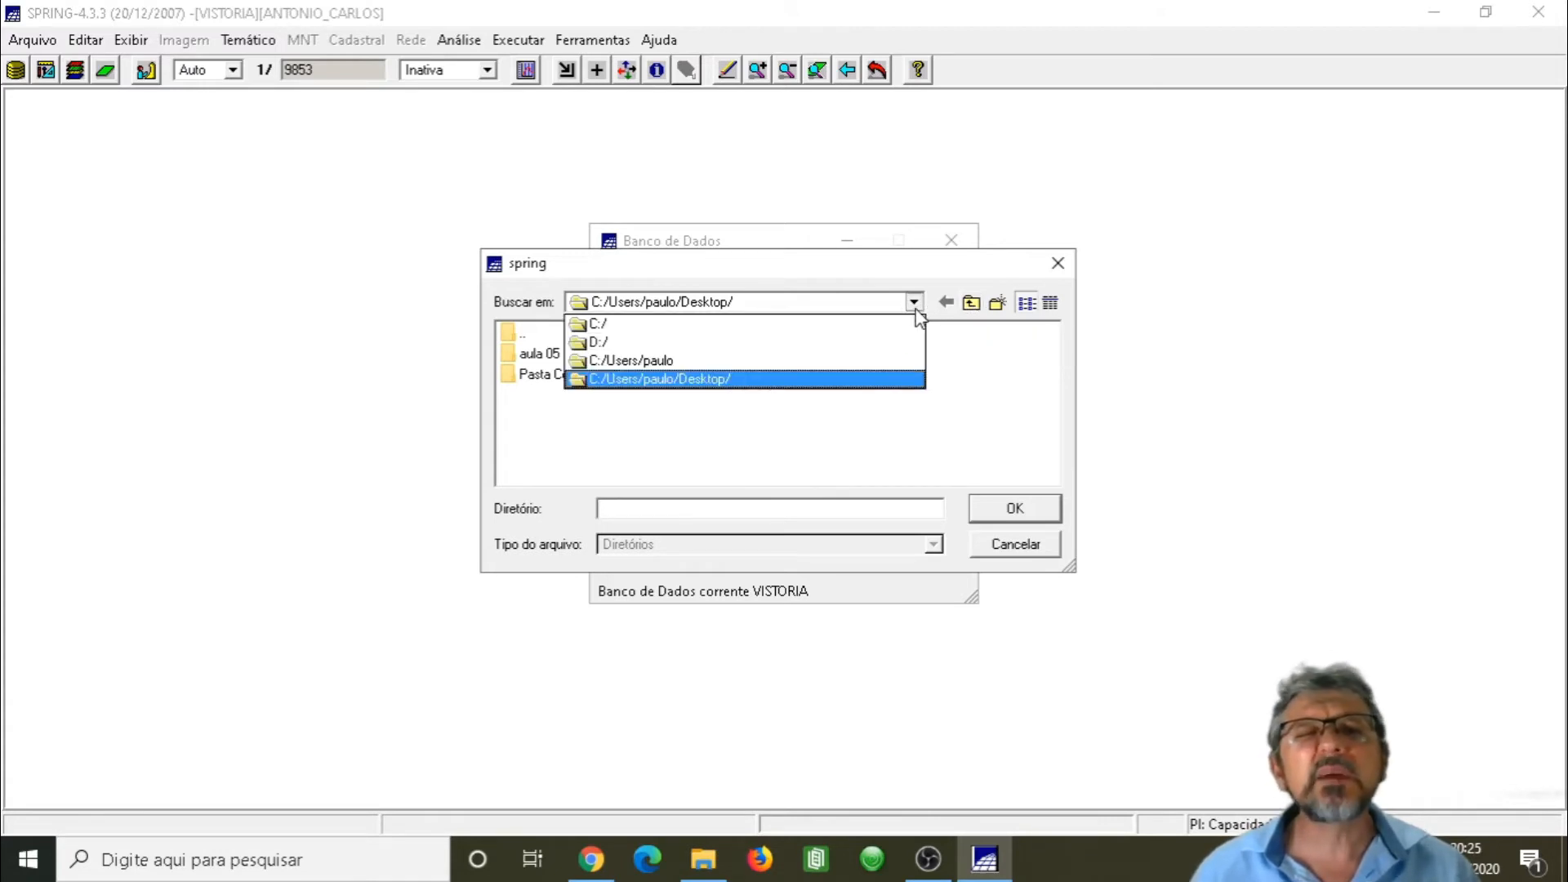
left_click(719, 360)
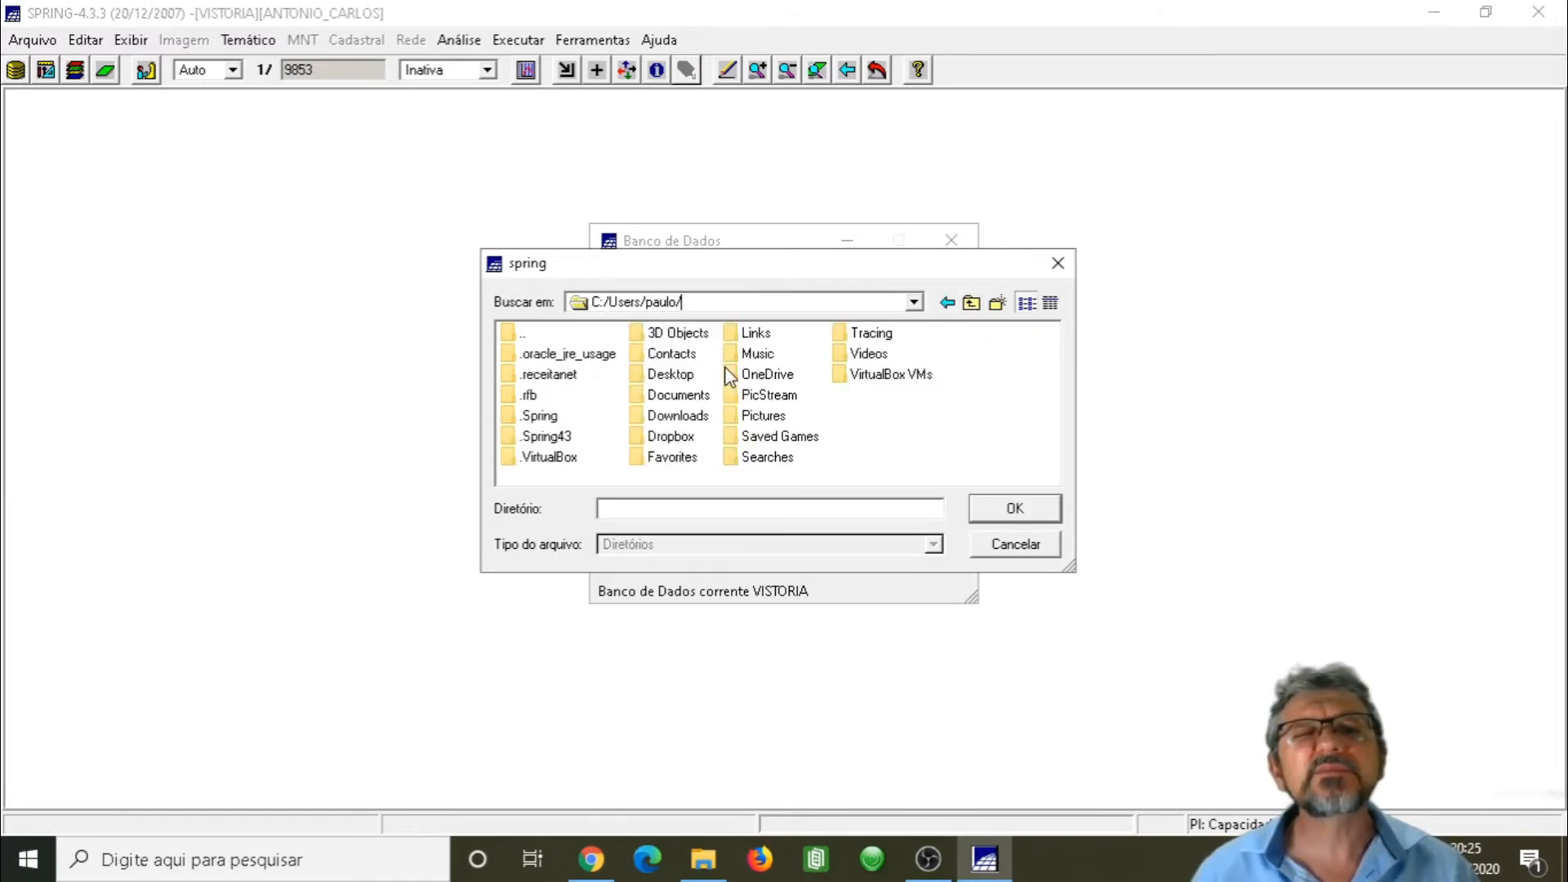
double_click(677, 396)
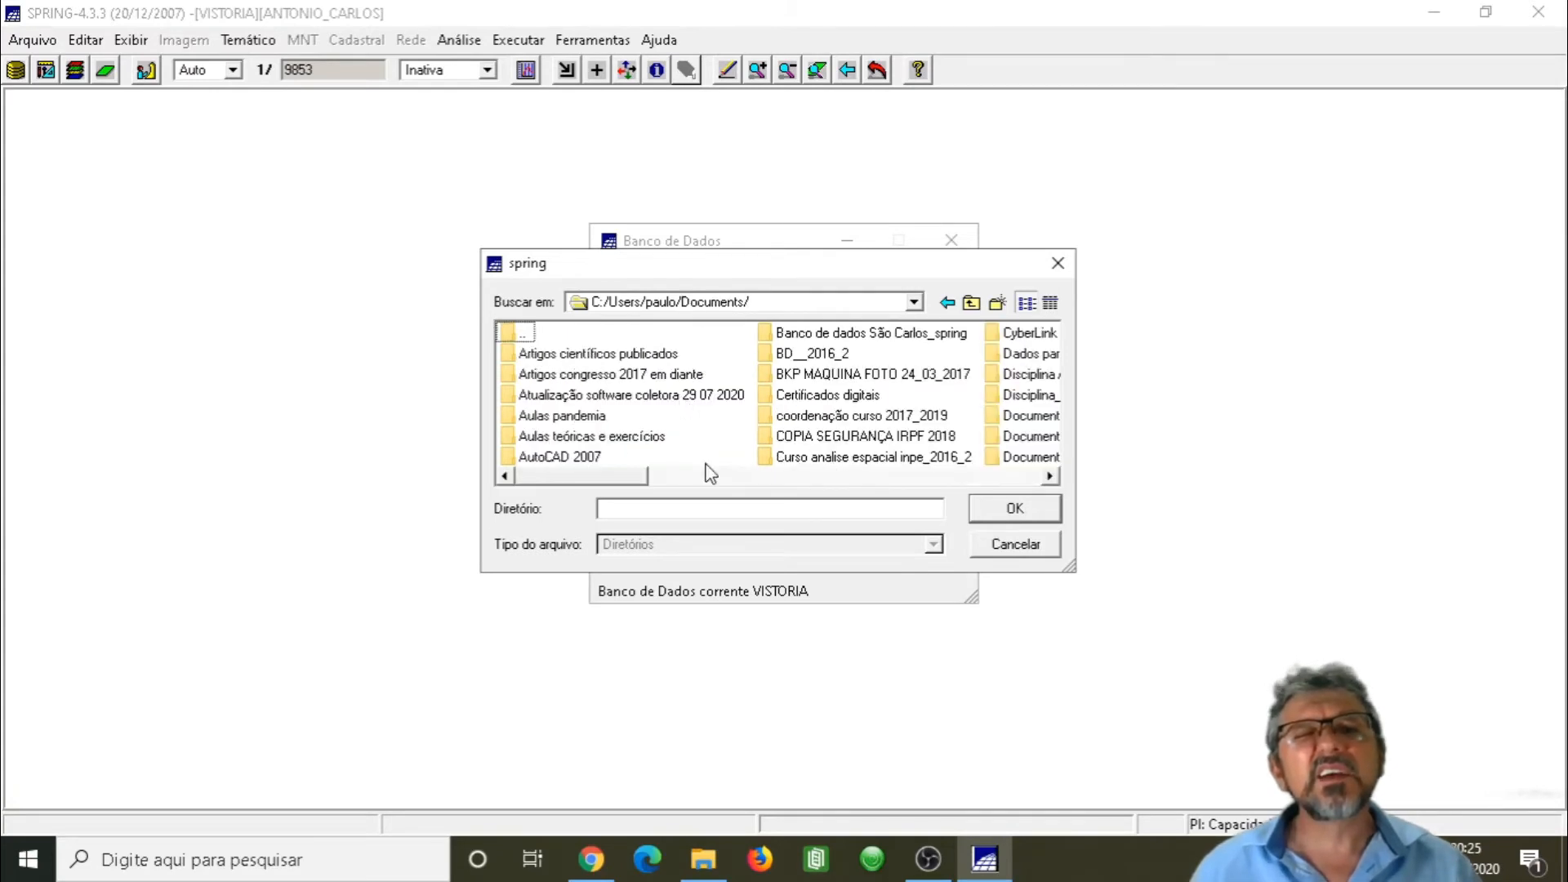
double_click(606, 416)
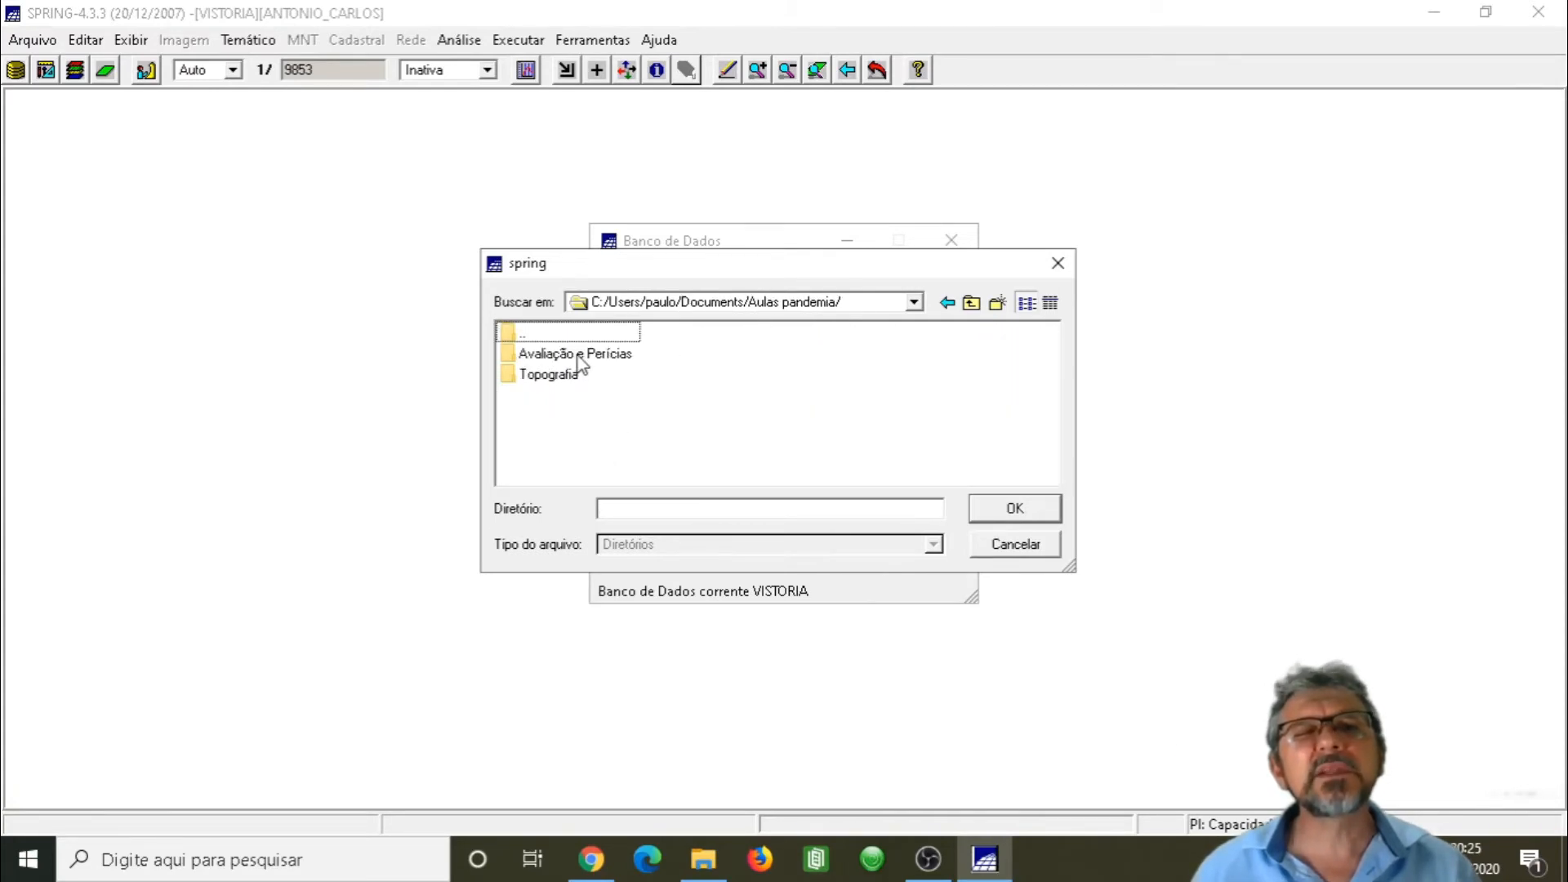
double_click(580, 359)
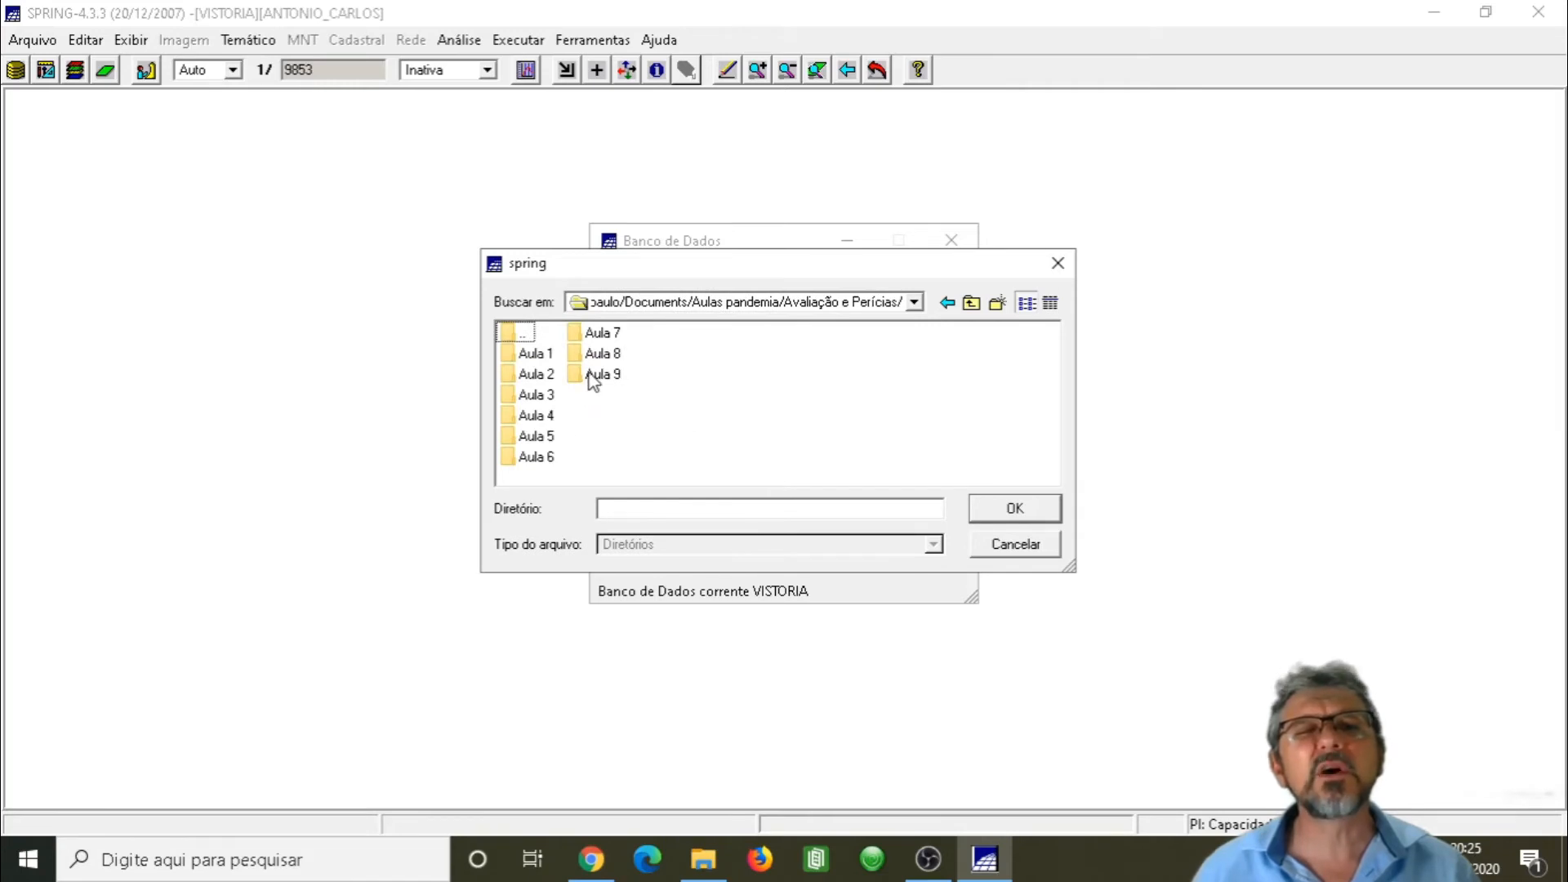
double_click(589, 376)
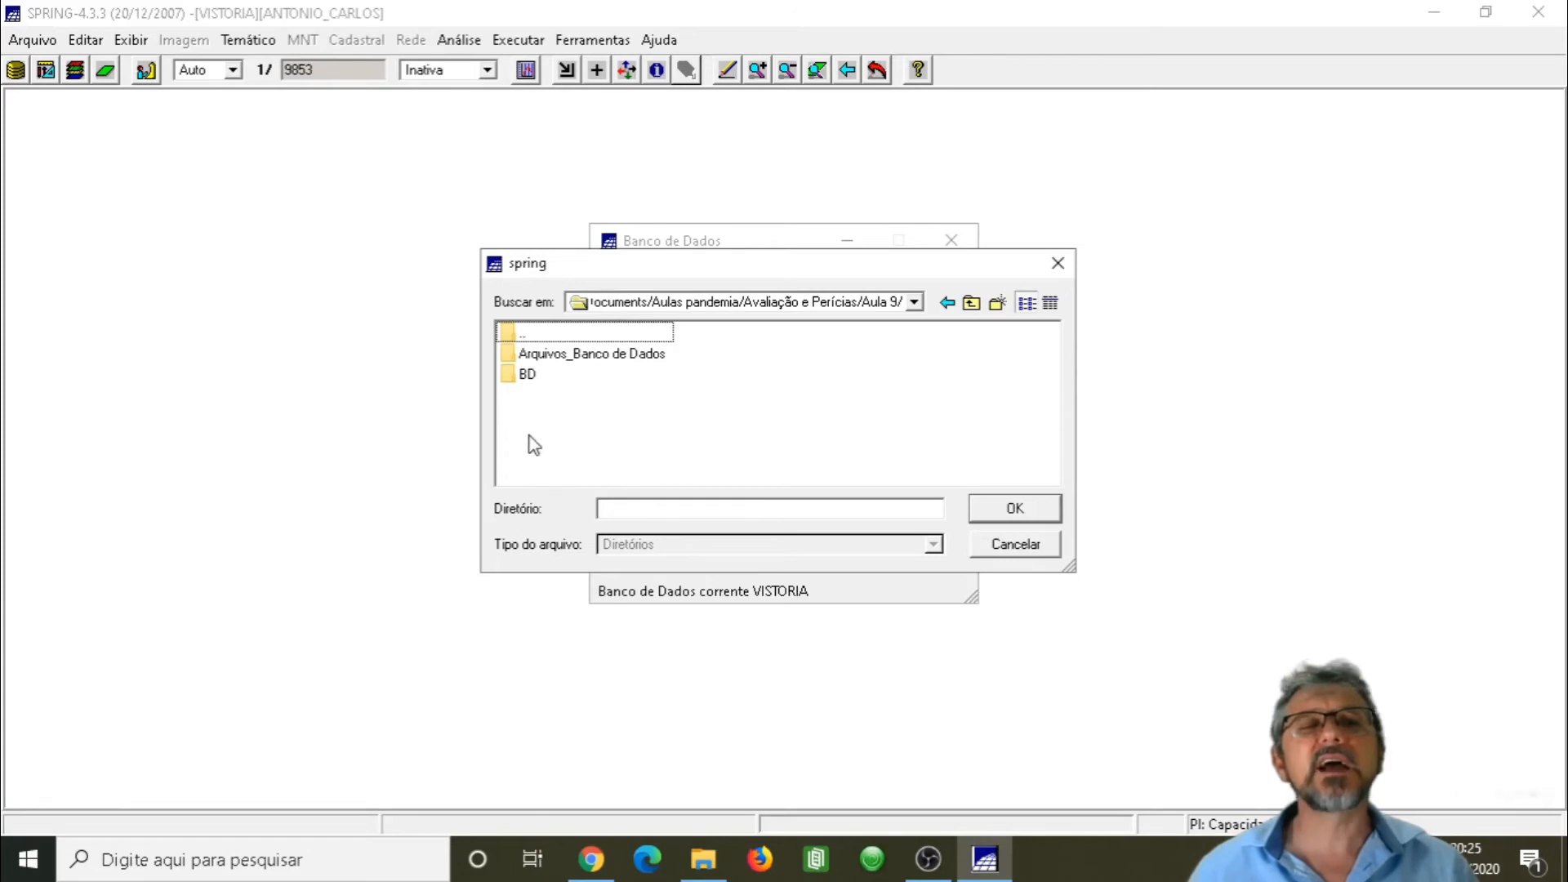
Step: Set the BD folder inside Aula 9 as the database directory
left_click(514, 378)
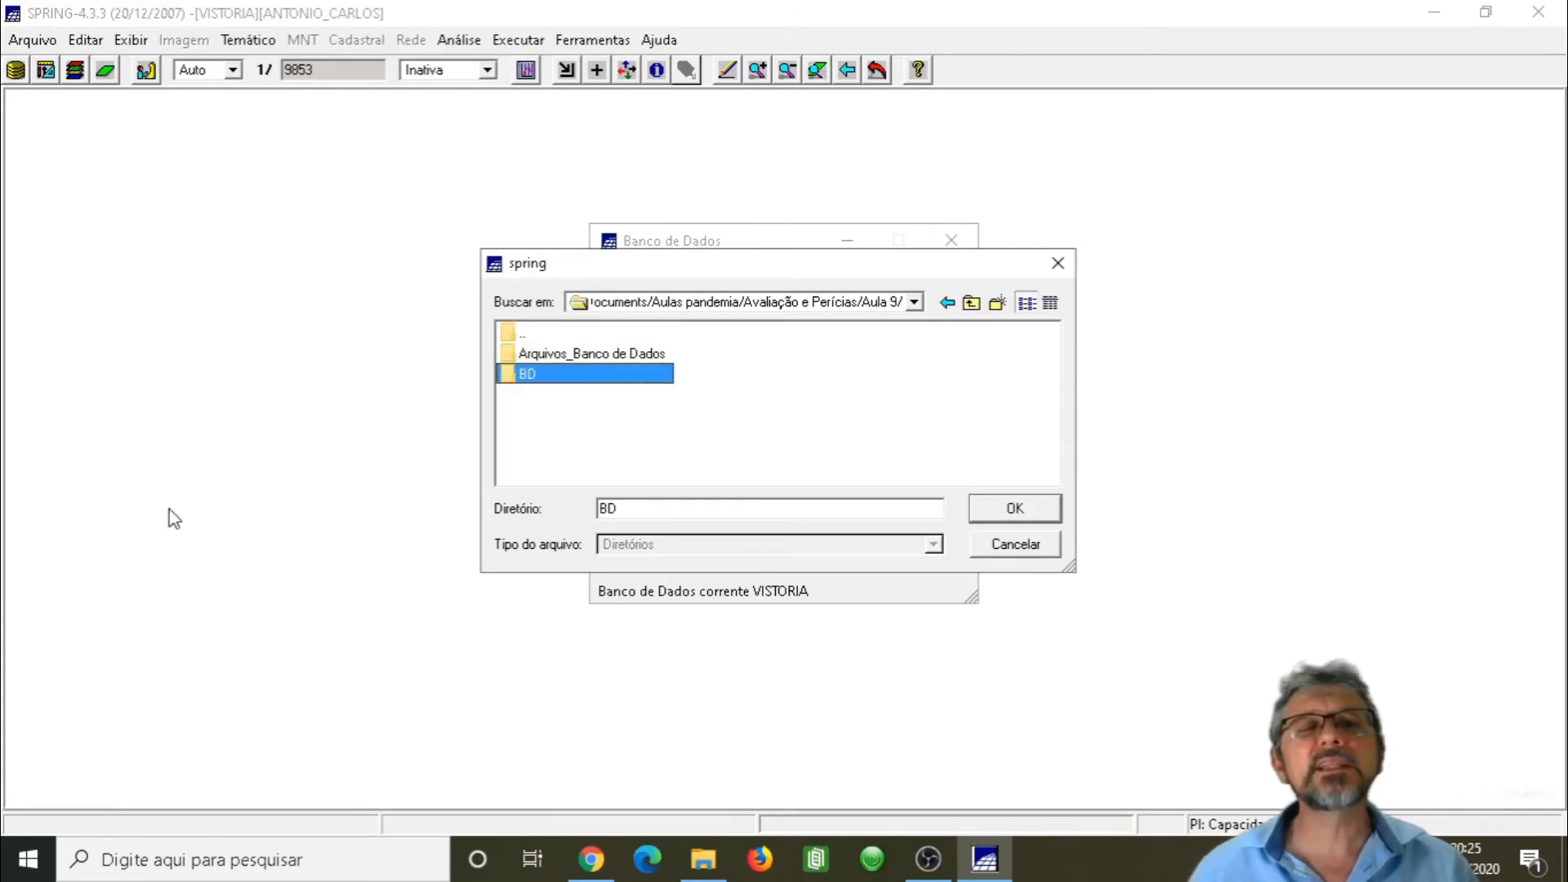
left_click(522, 377)
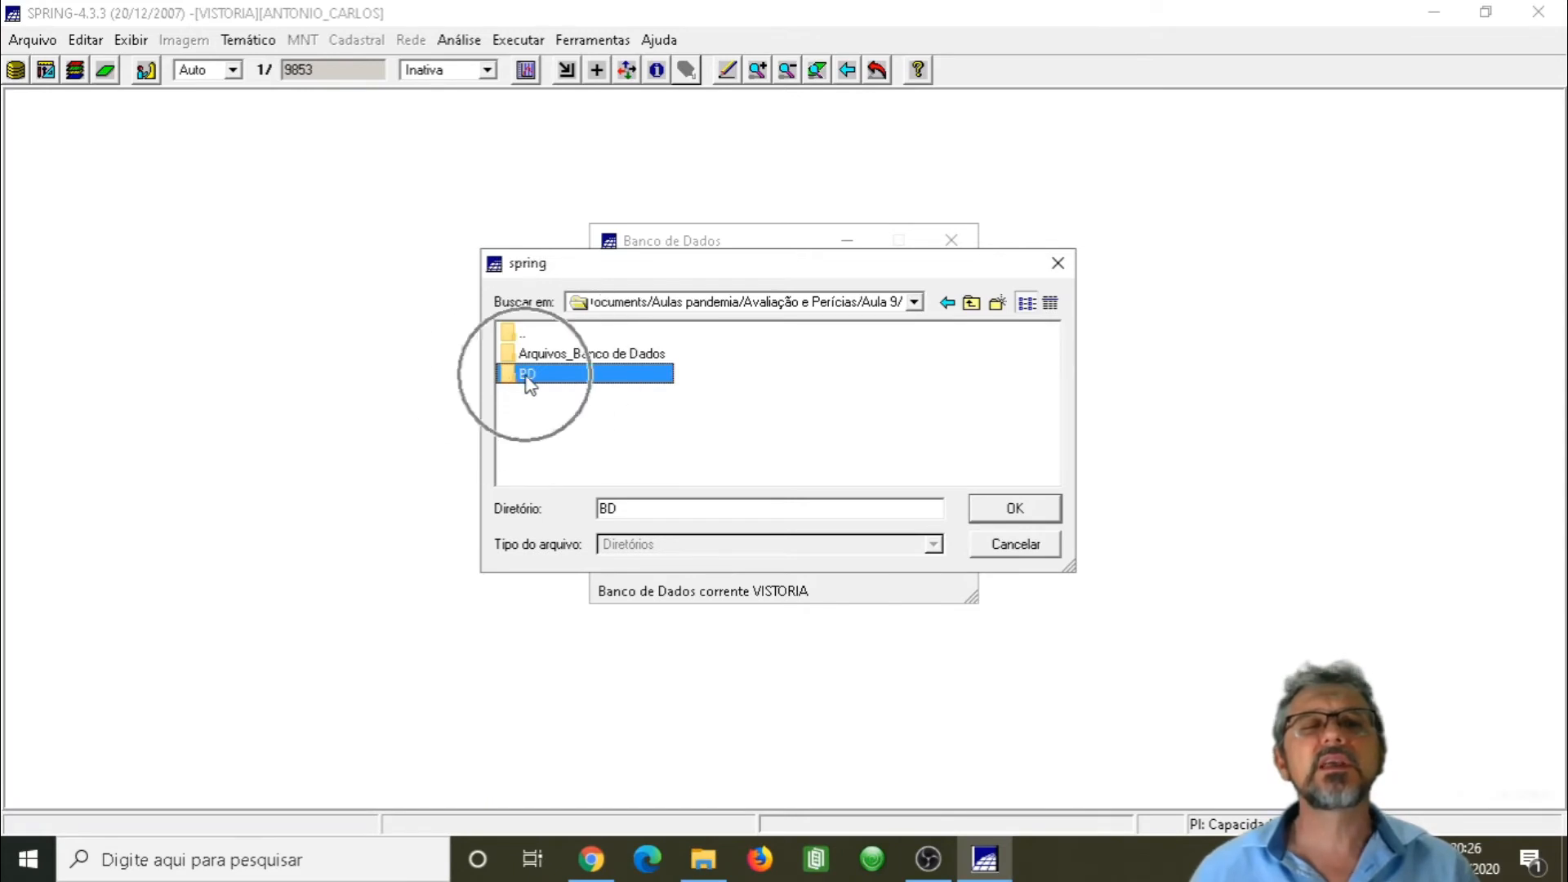
left_click(620, 509)
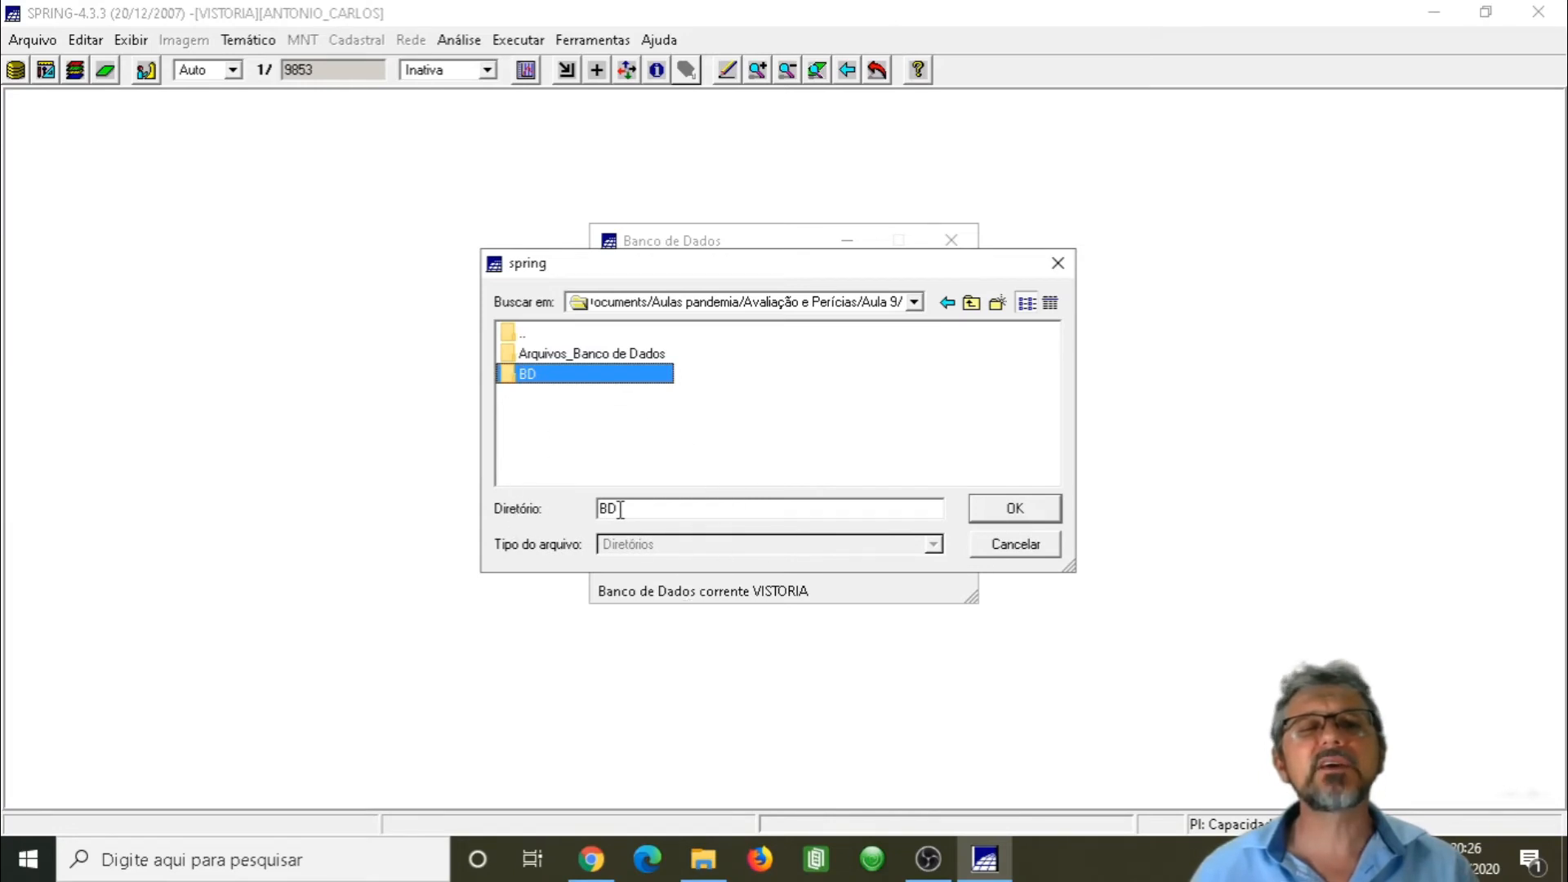
left_click(621, 509)
left_click(1006, 515)
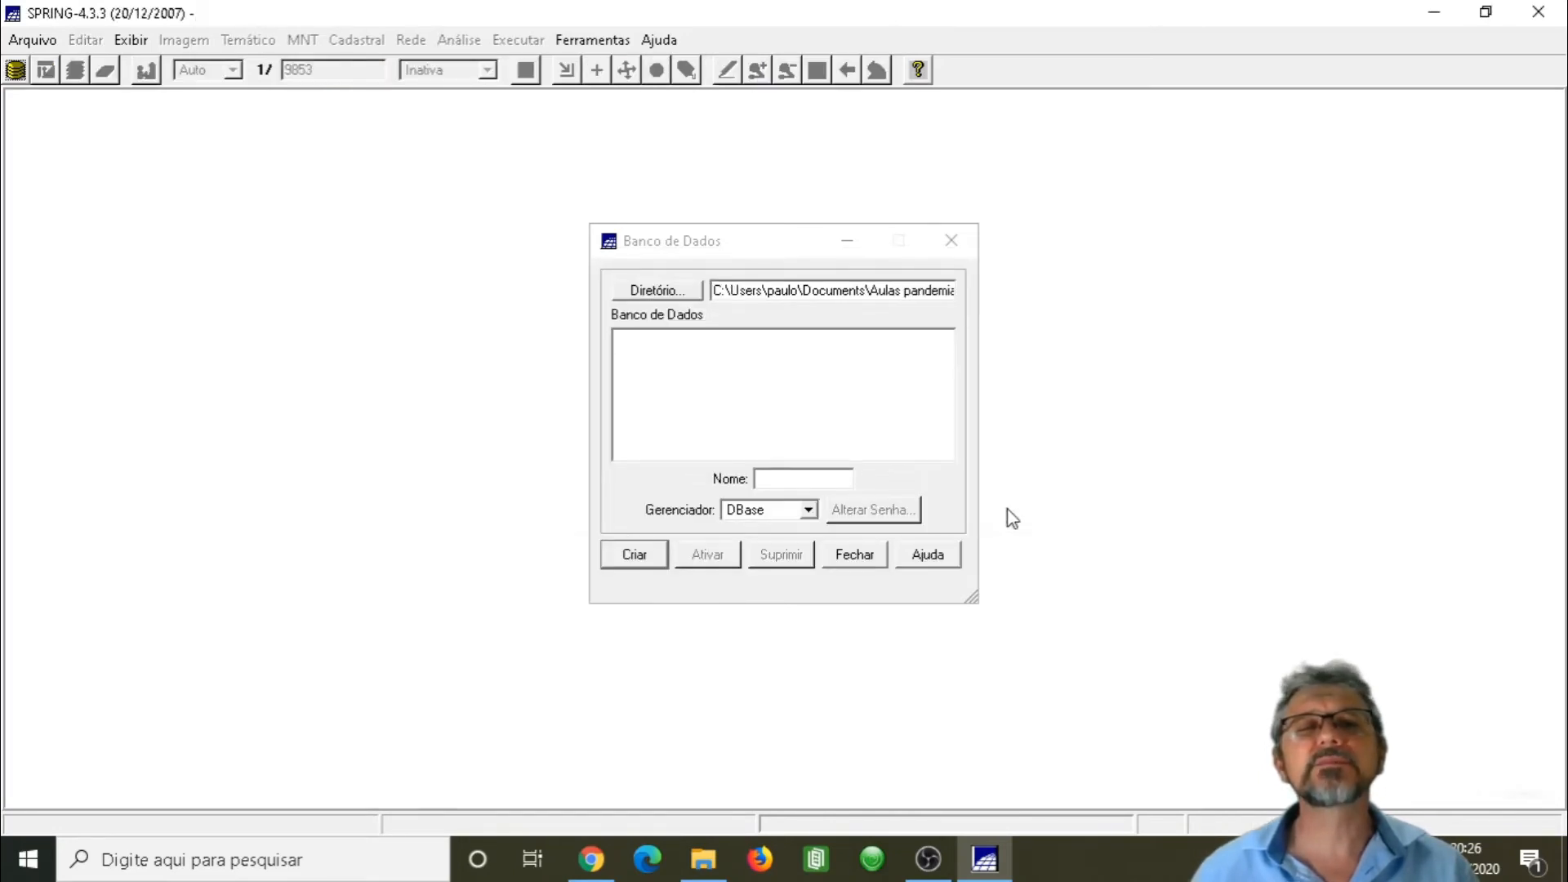
Step: Create a database named Vistoria in the chosen directory and activate it
left_click(779, 476)
left_click(774, 497)
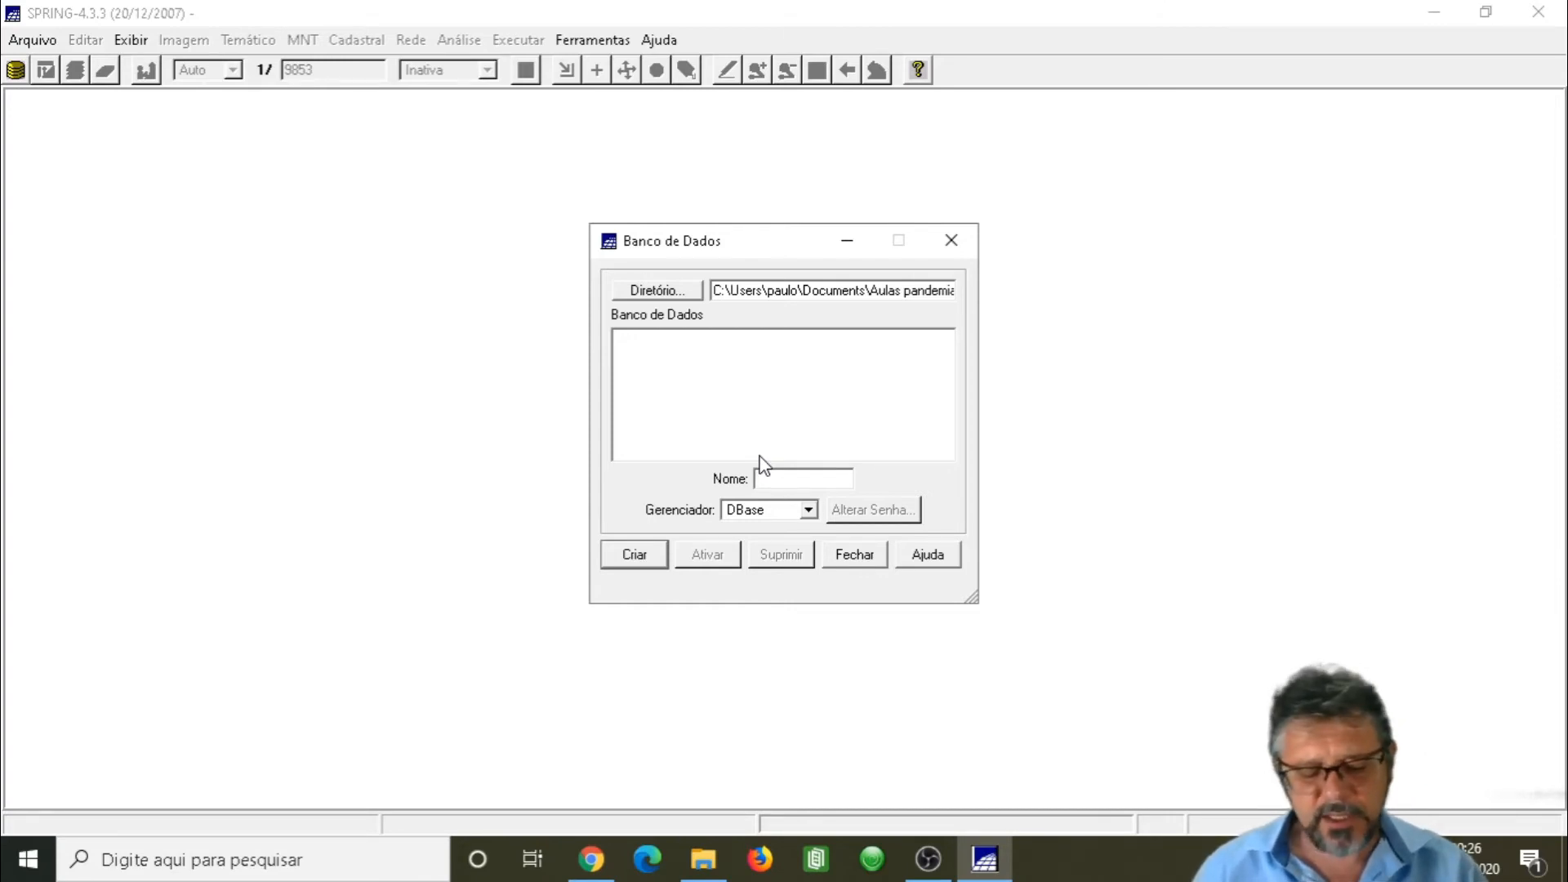
type("Vistpro")
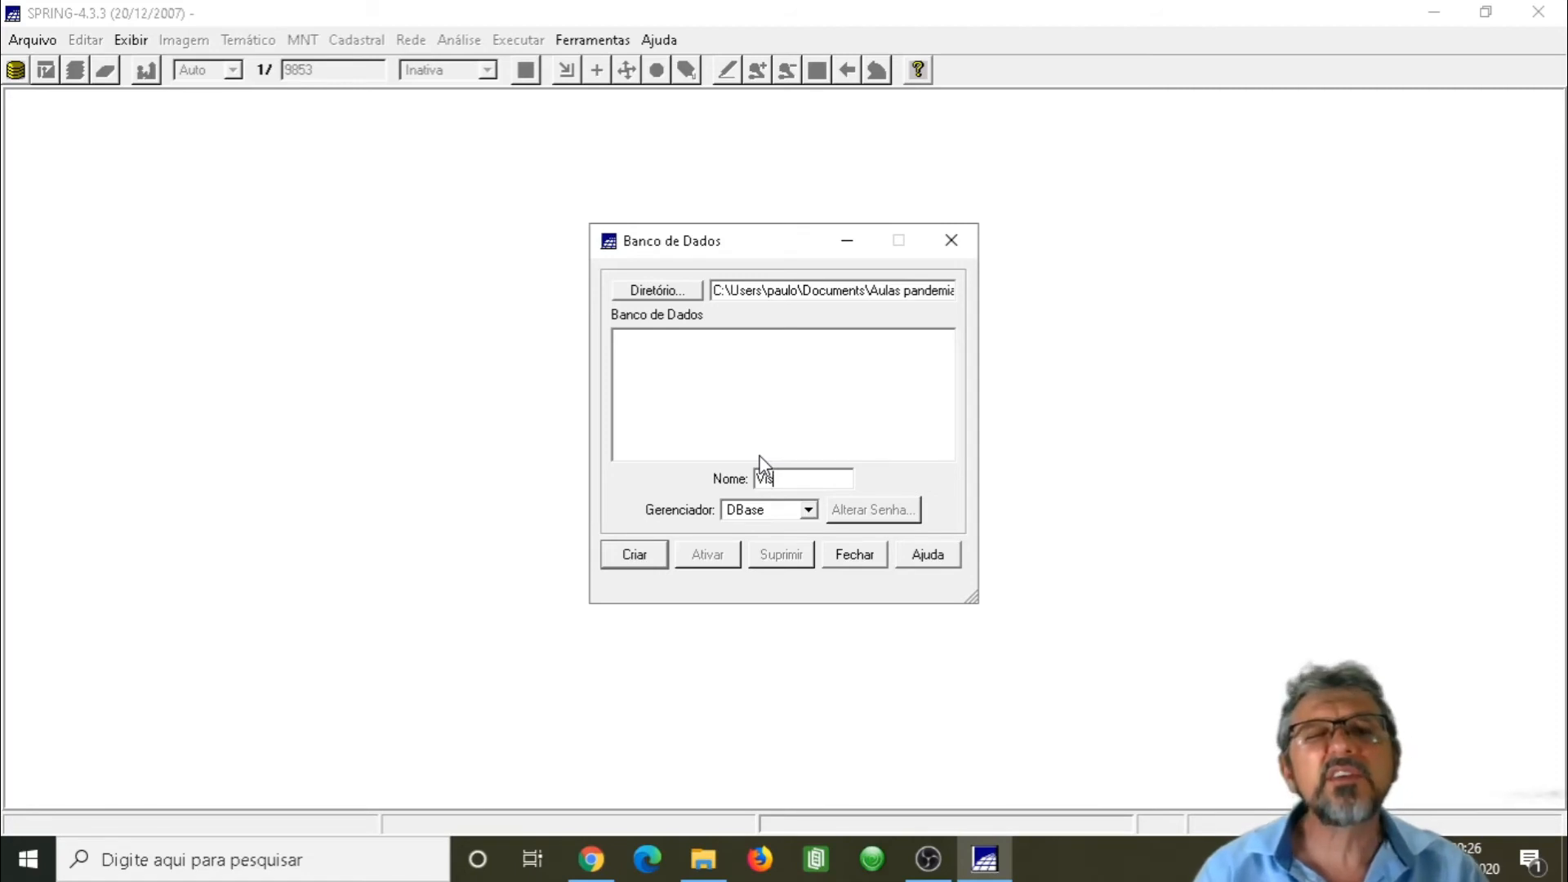
key("BackSpace")
key("BackSpace")
key("BackSpace")
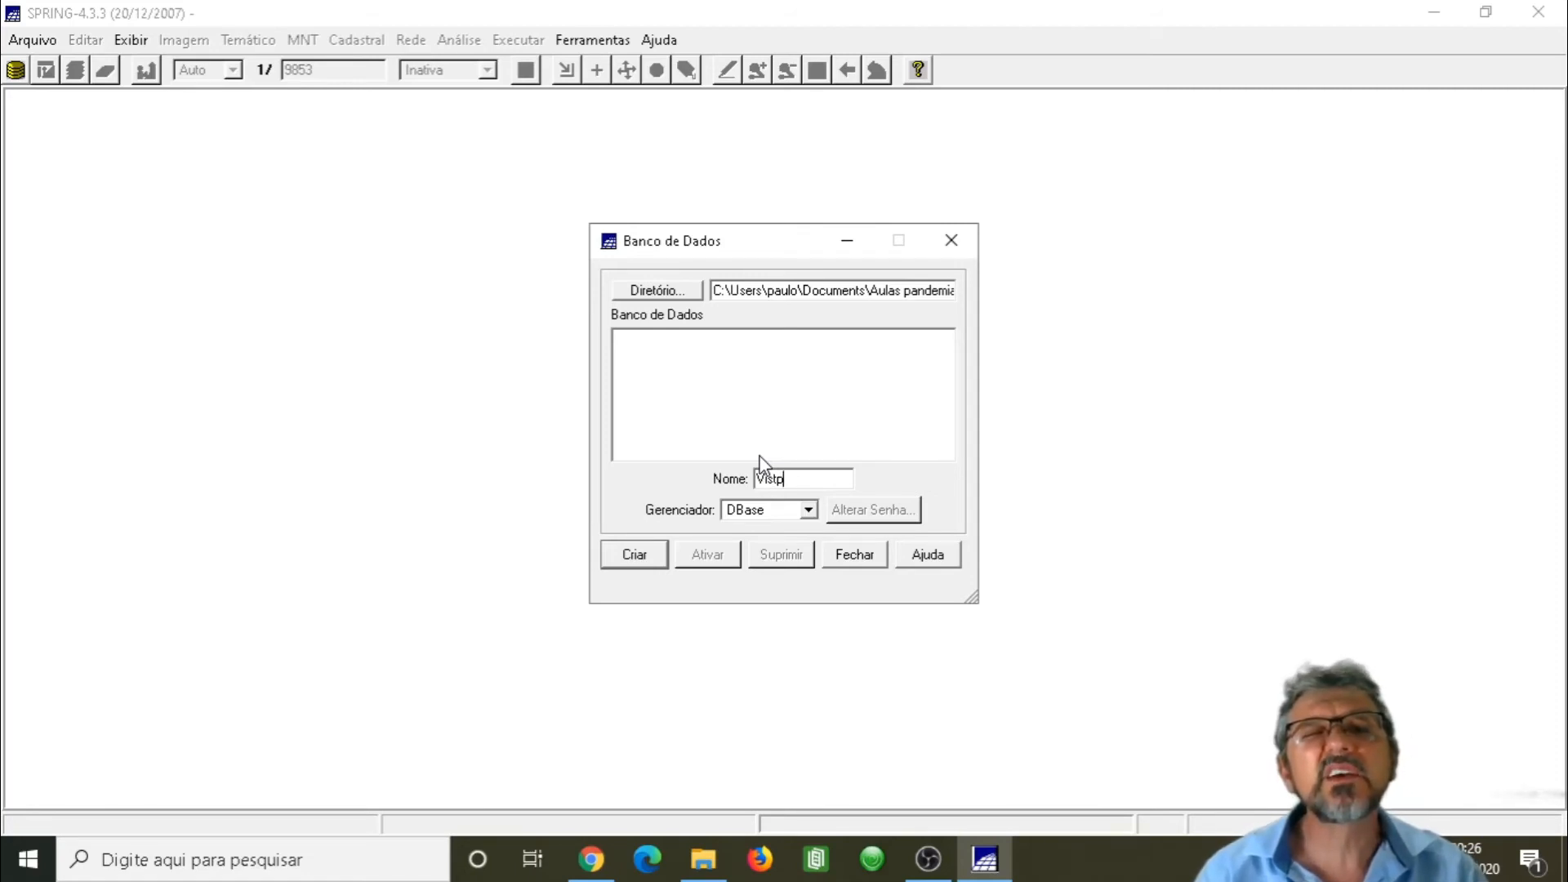
type("or")
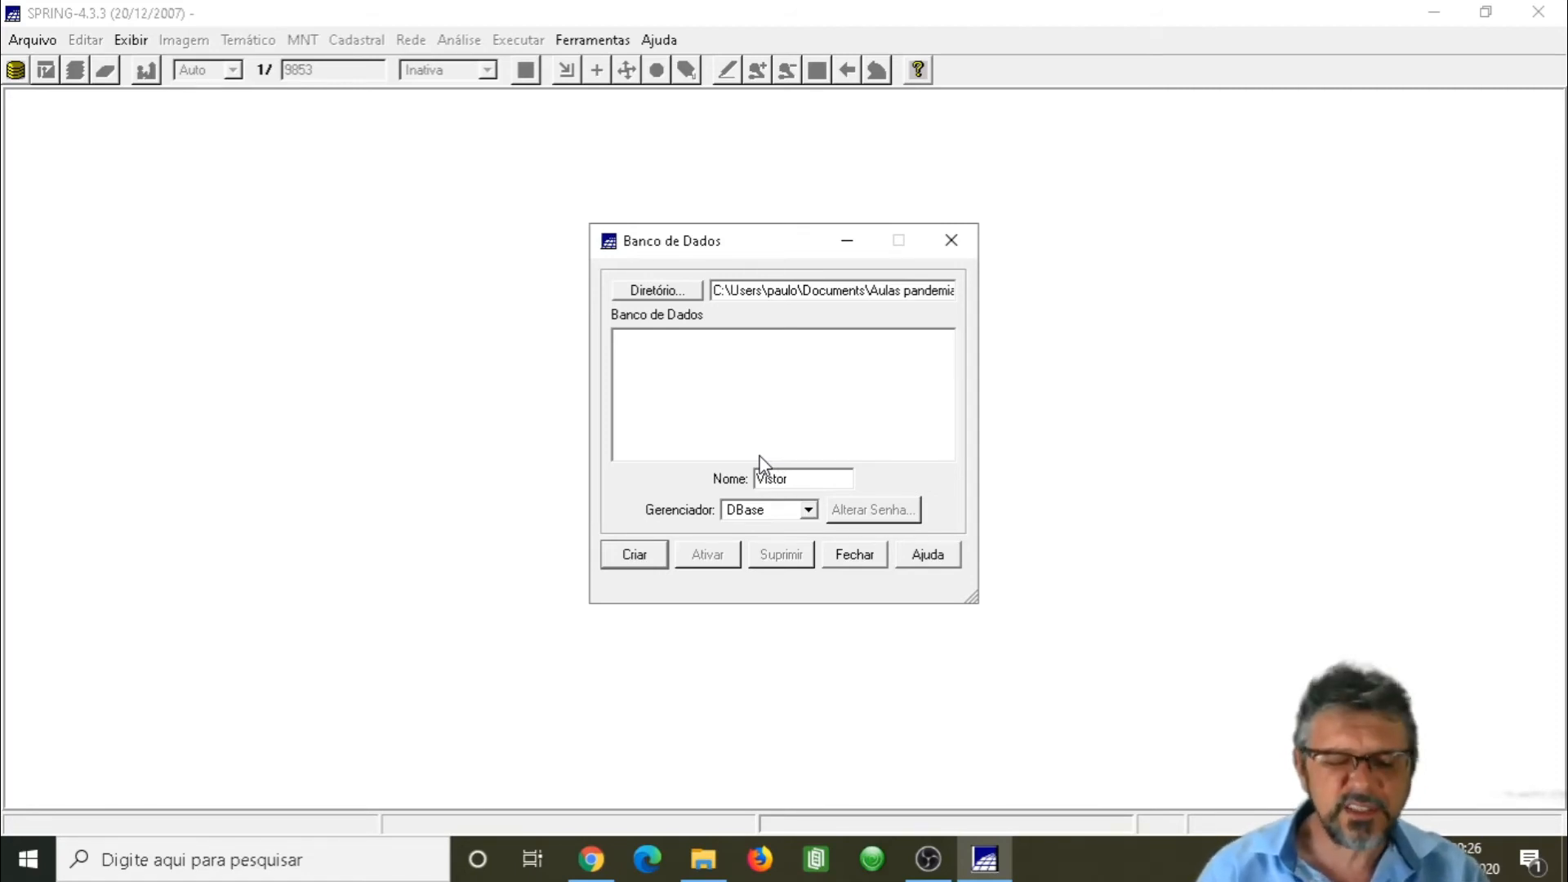
type("ia")
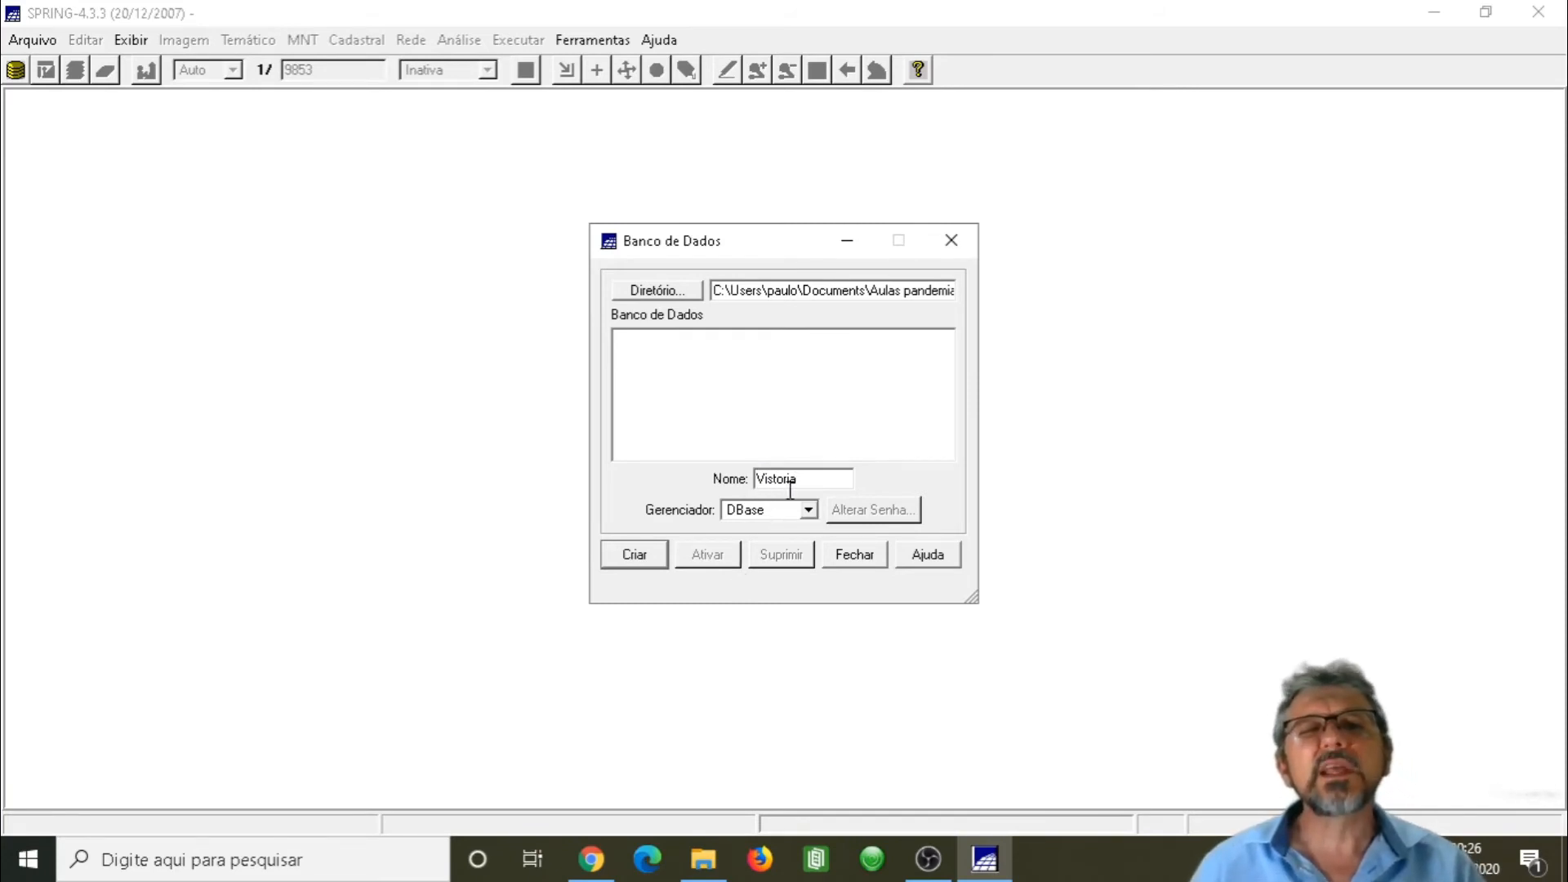
left_click(647, 564)
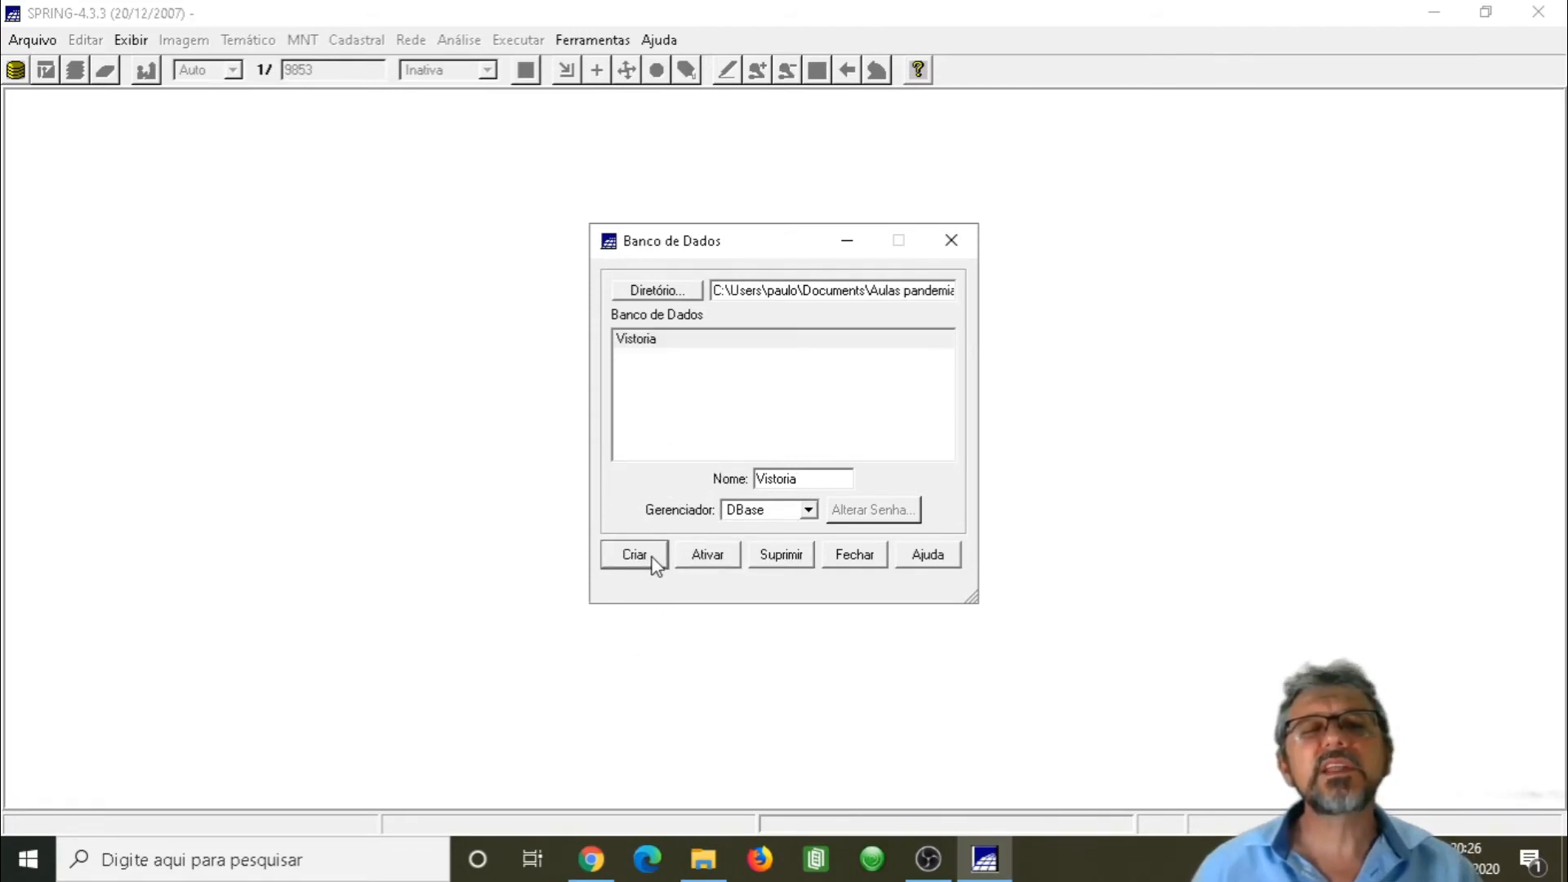
left_click(719, 562)
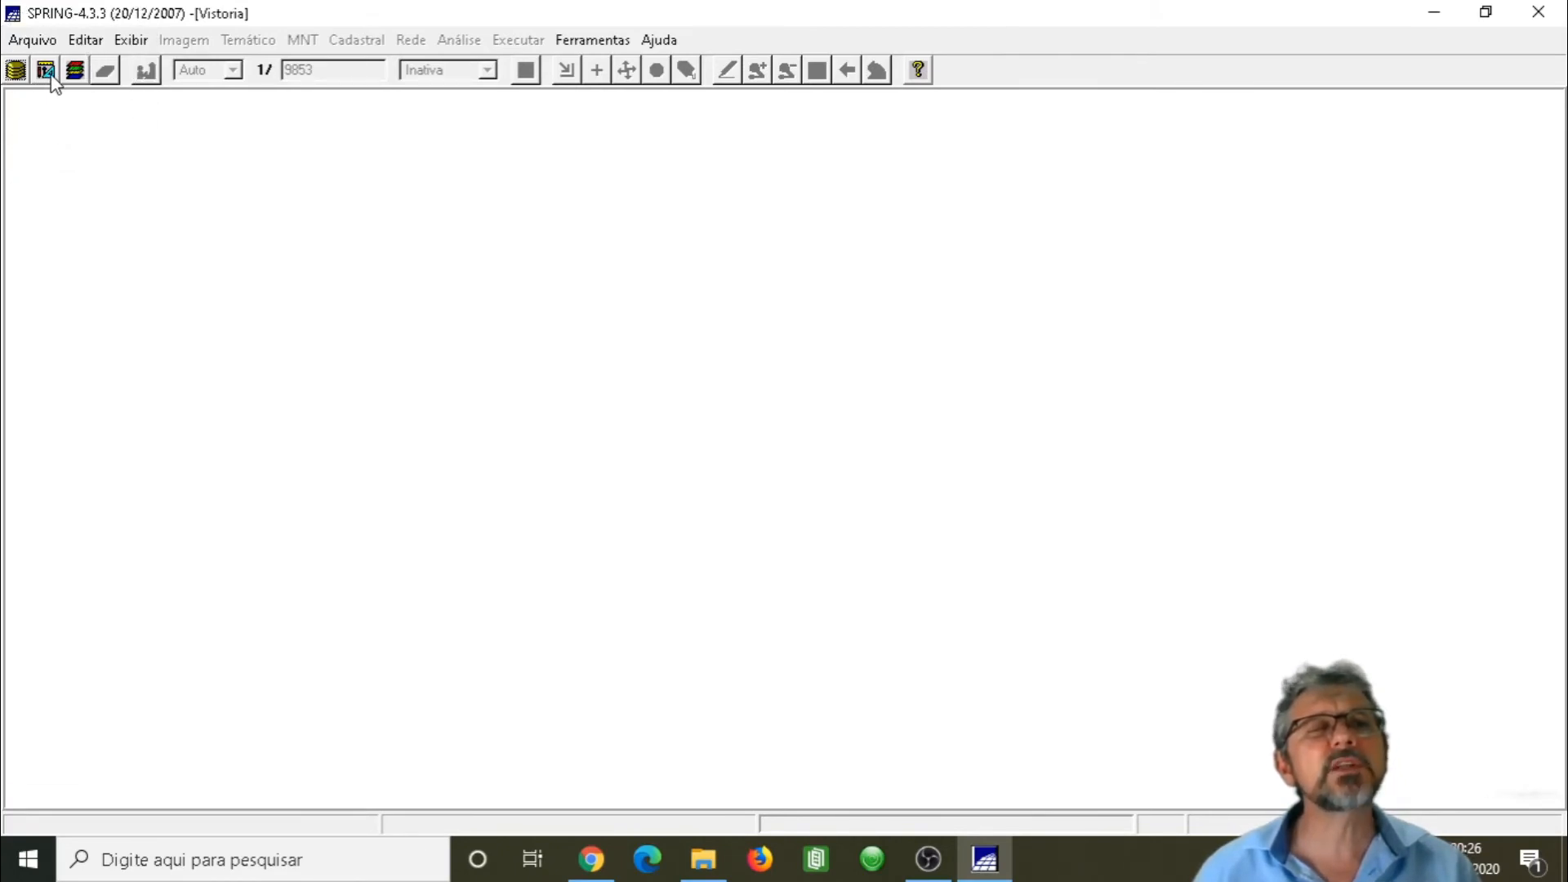
Step: Open the project manager and name the new project Vistoria_ followed by the person's first names joined with an underscore
left_click(45, 44)
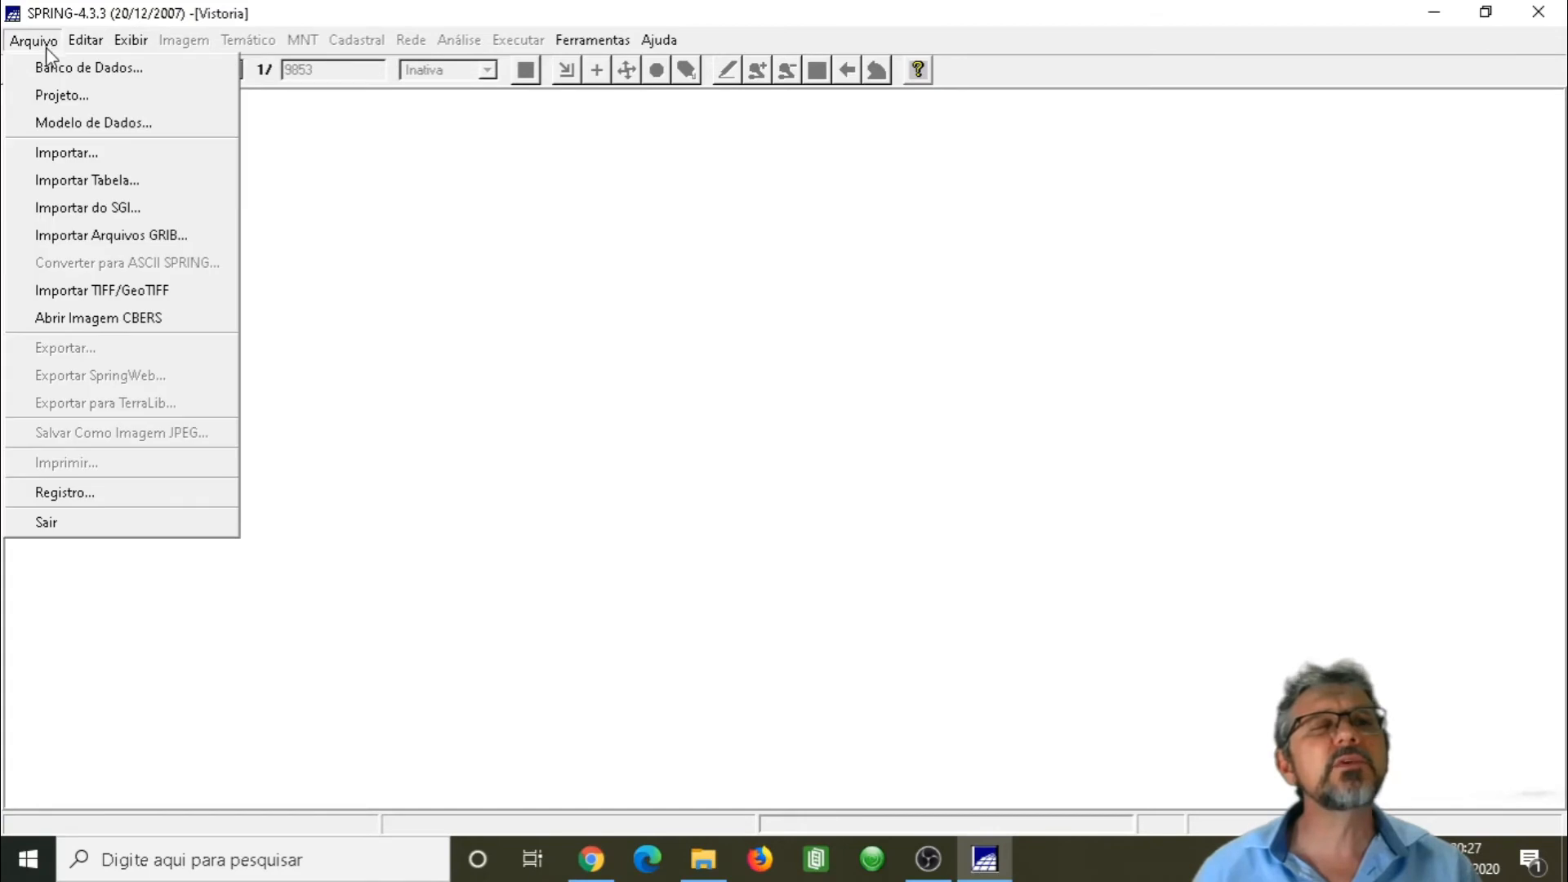
left_click(79, 98)
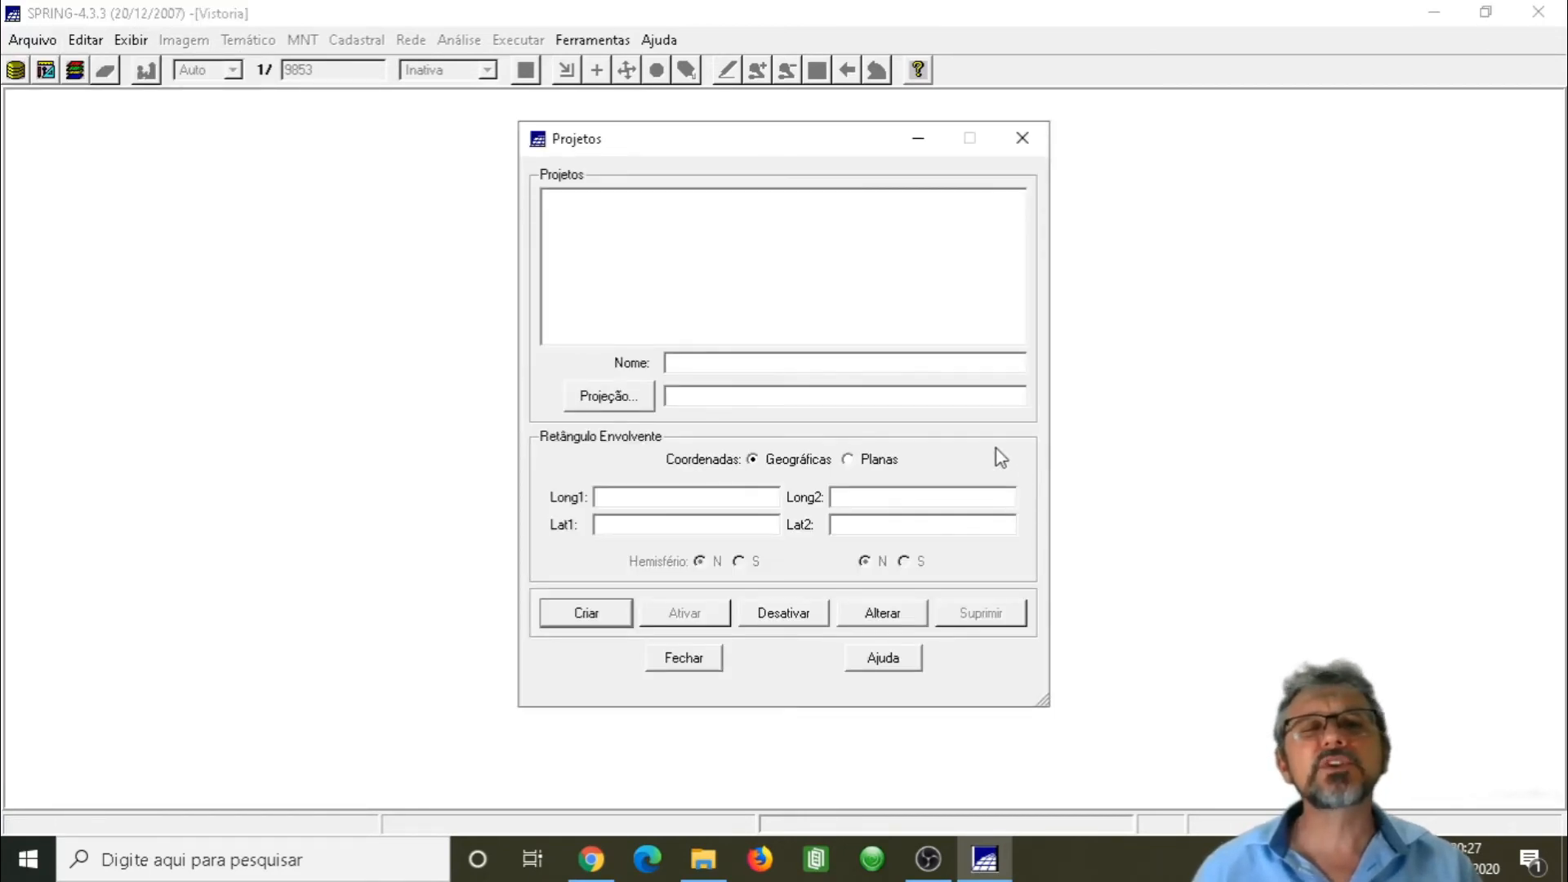
left_click(699, 363)
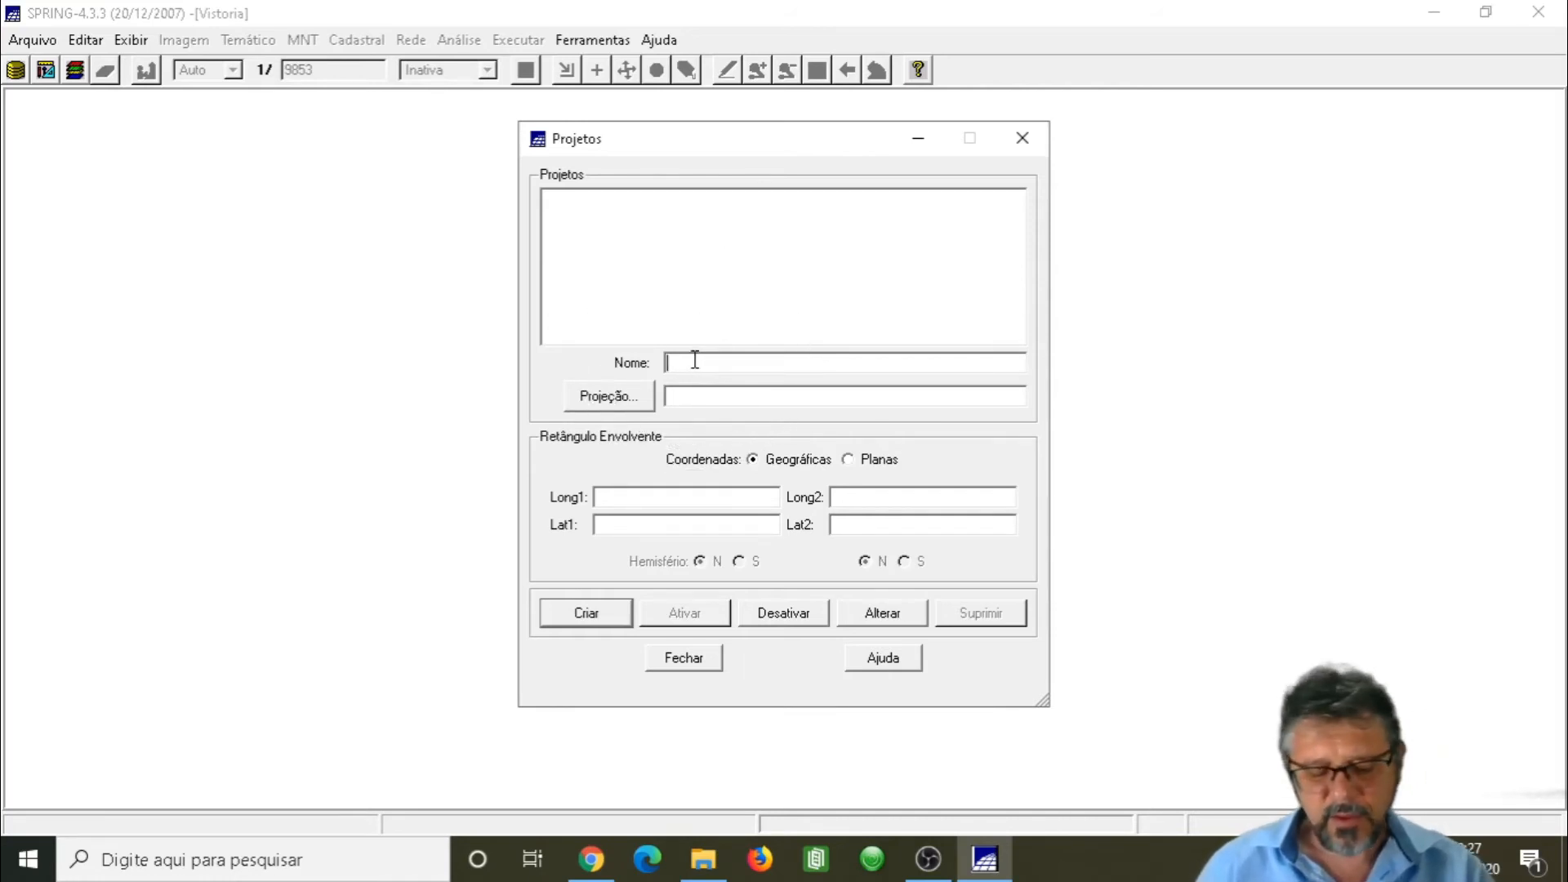
type("V")
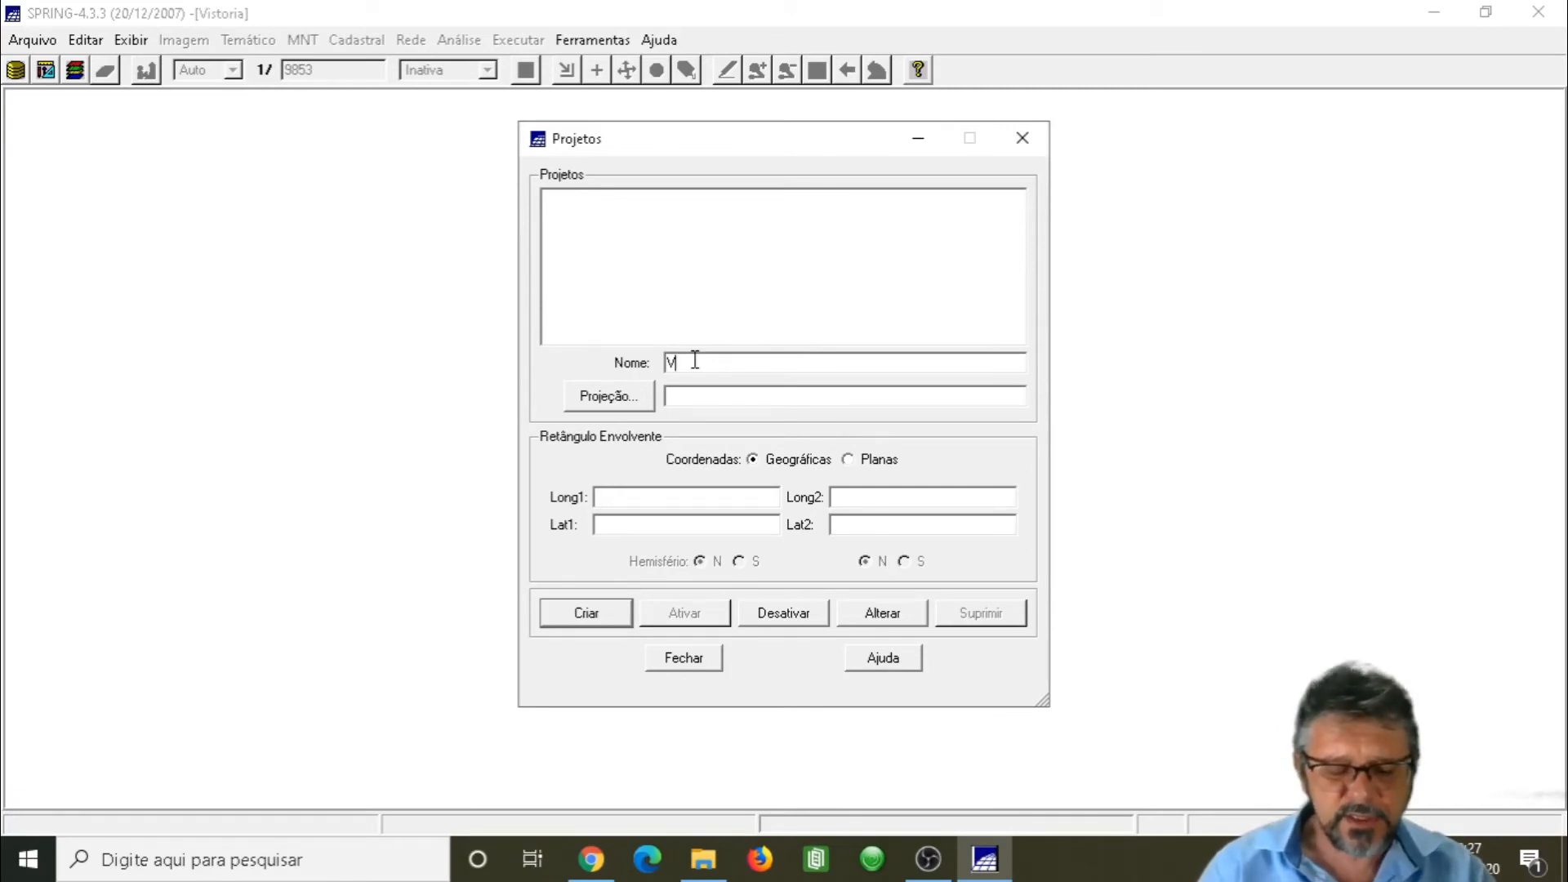
type("istoria")
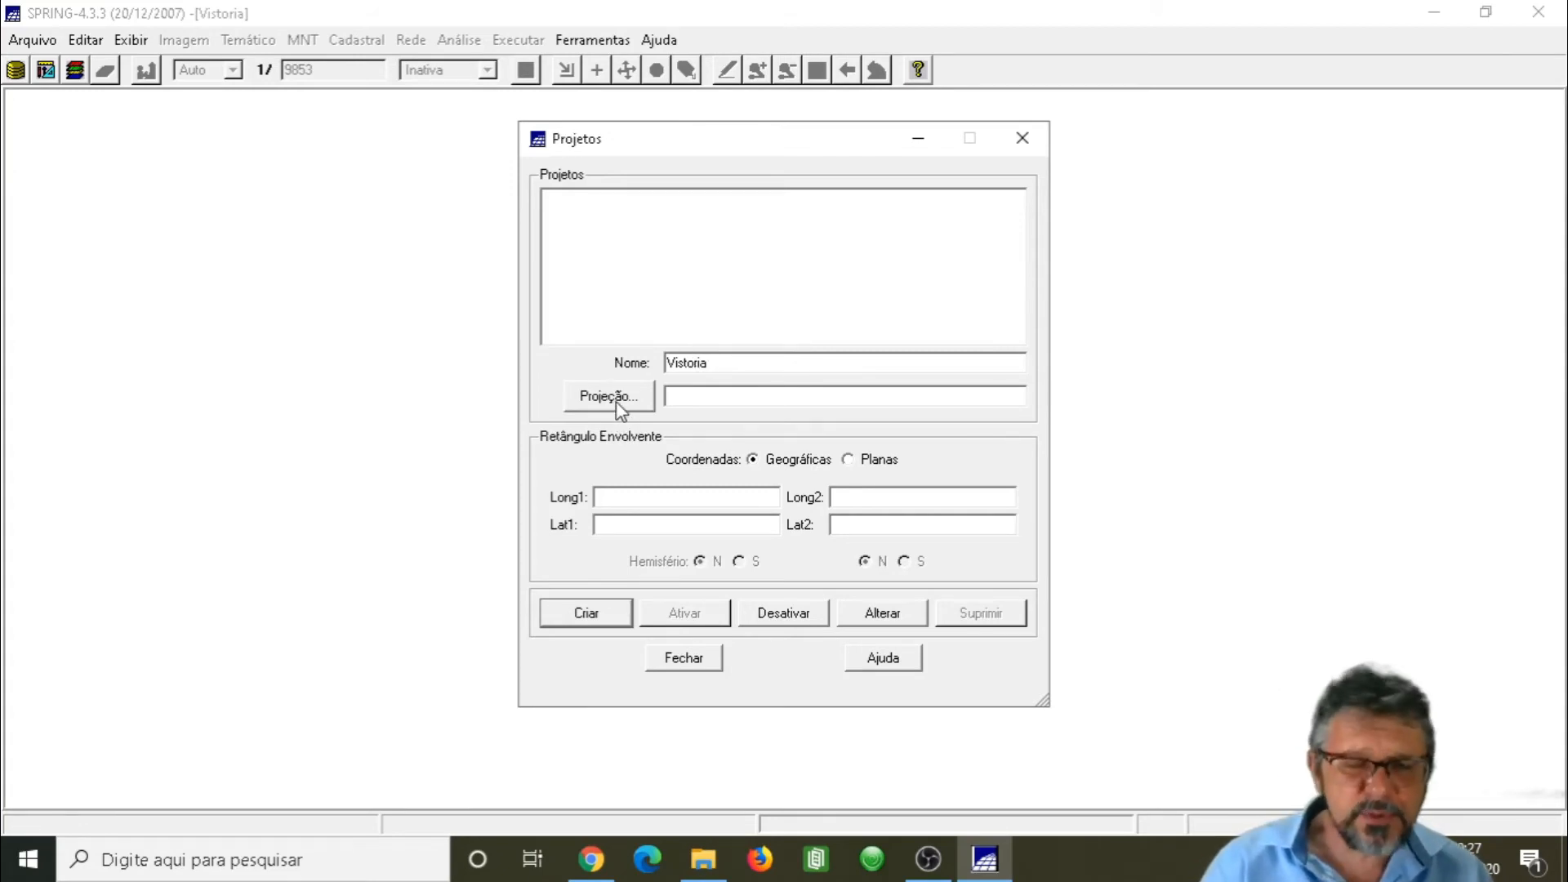
type("_")
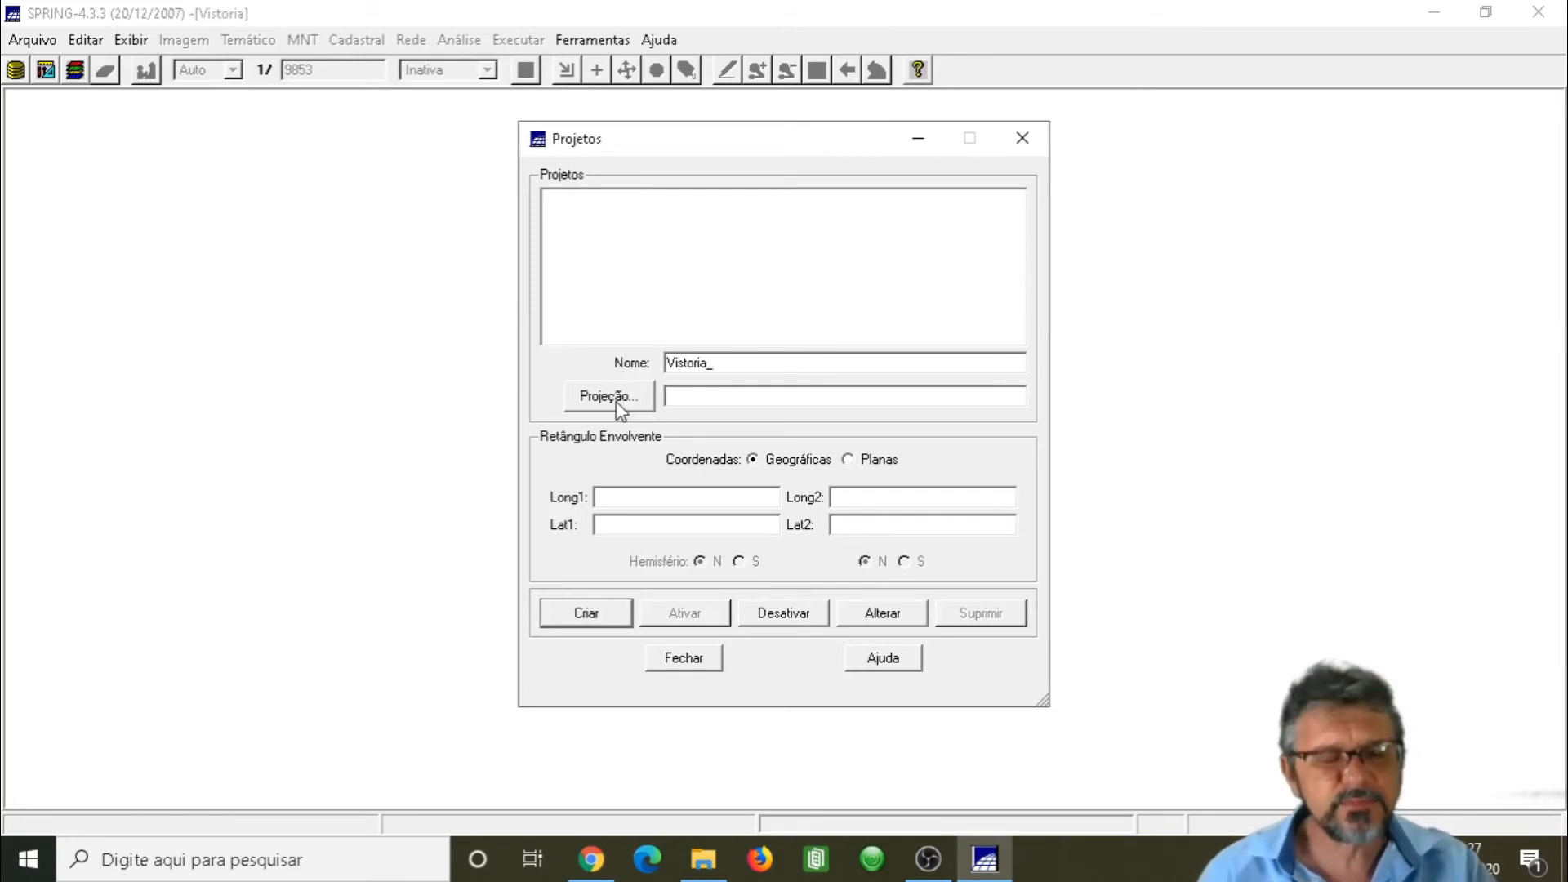
type("A")
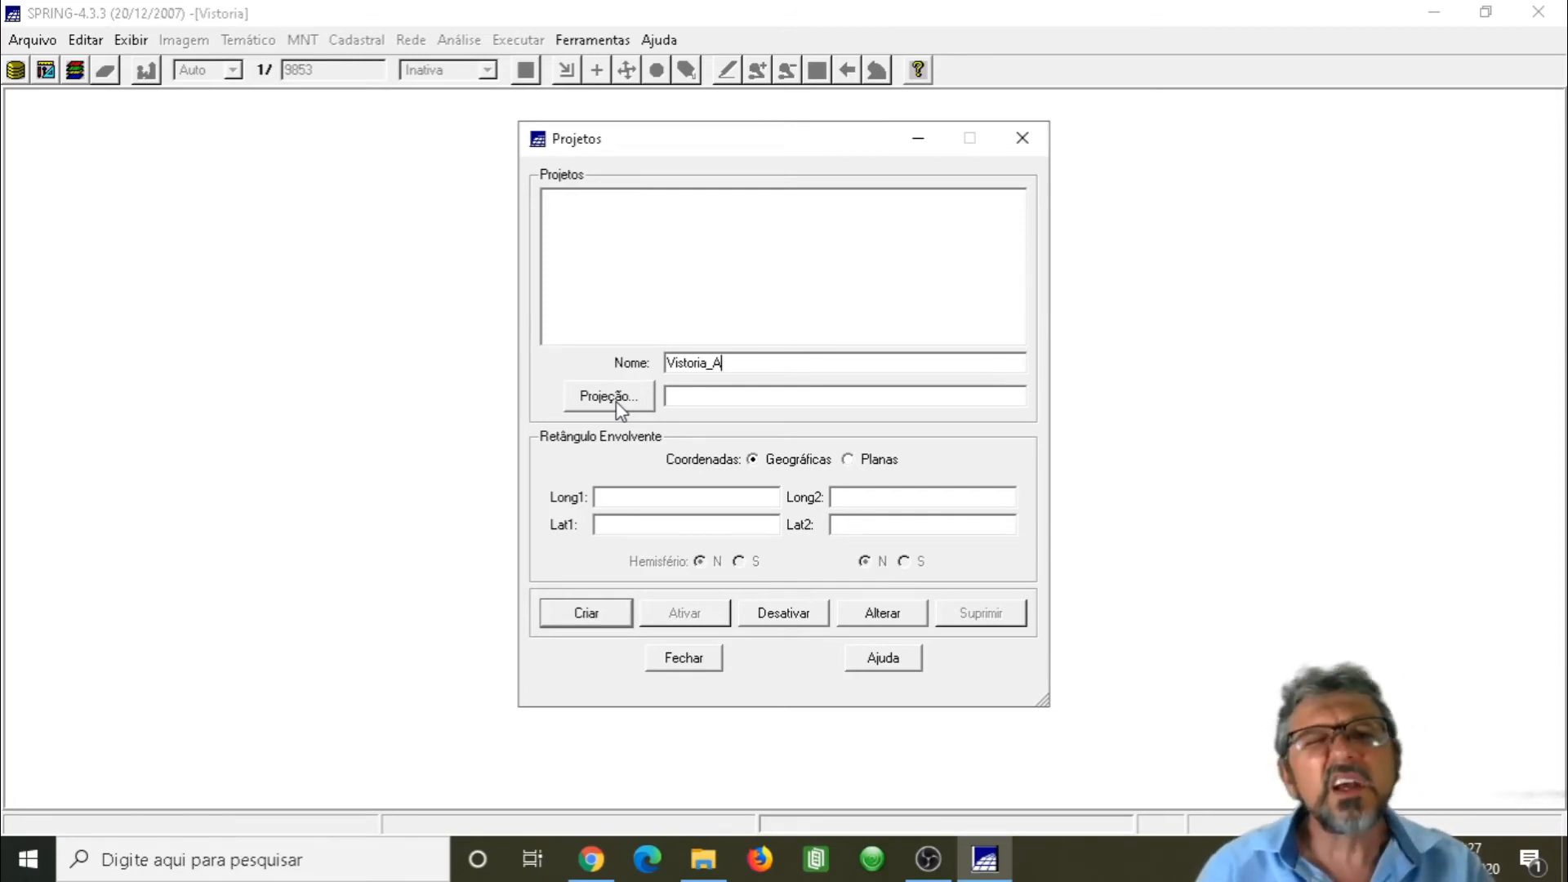
type("ntonio")
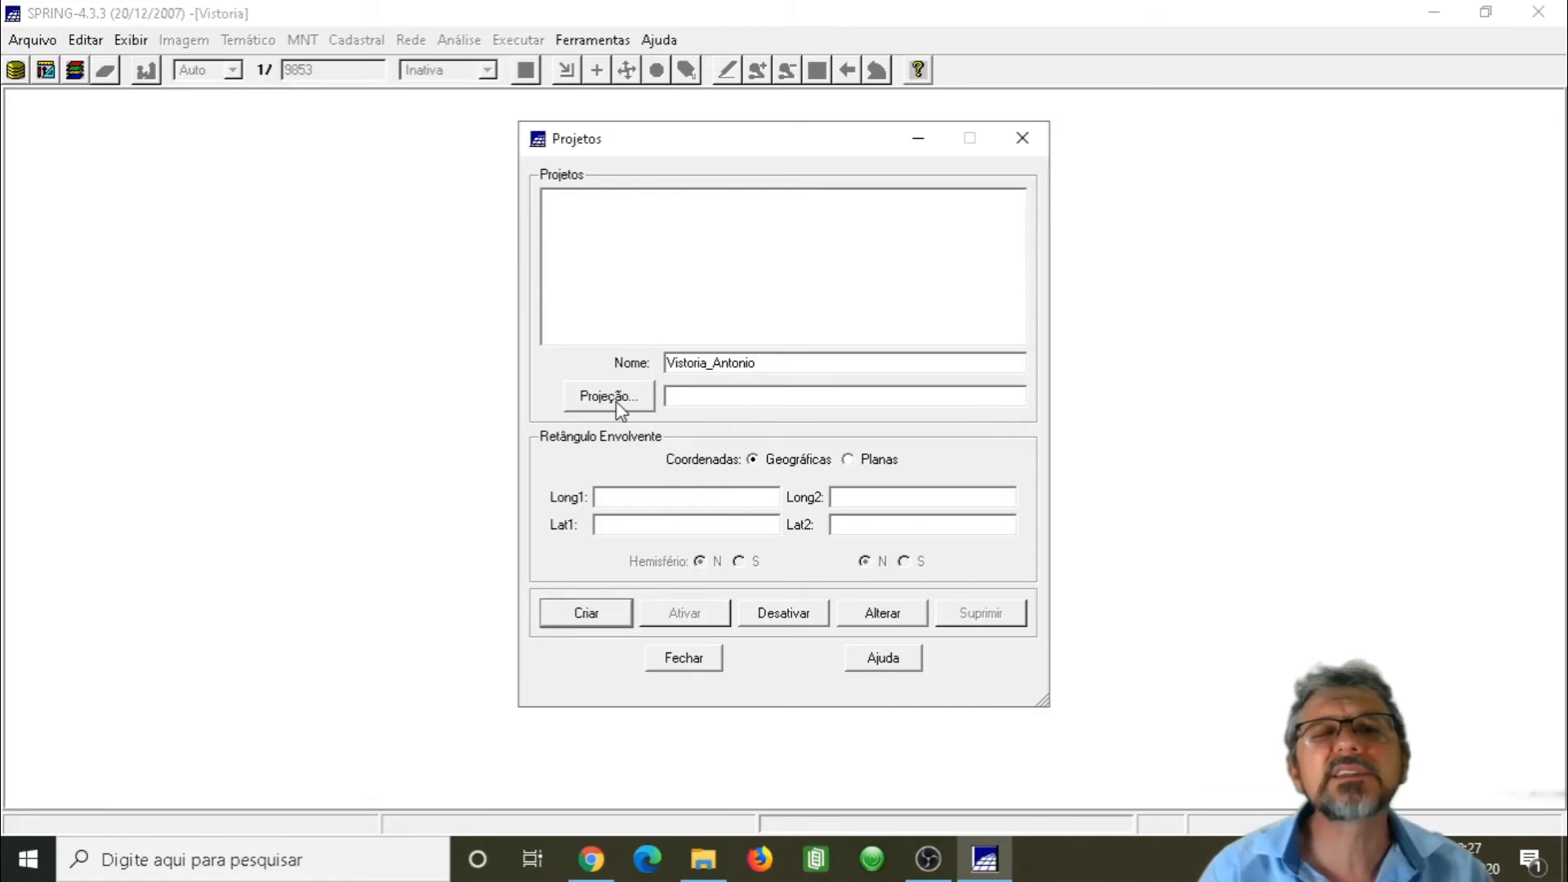
type("_")
type("C")
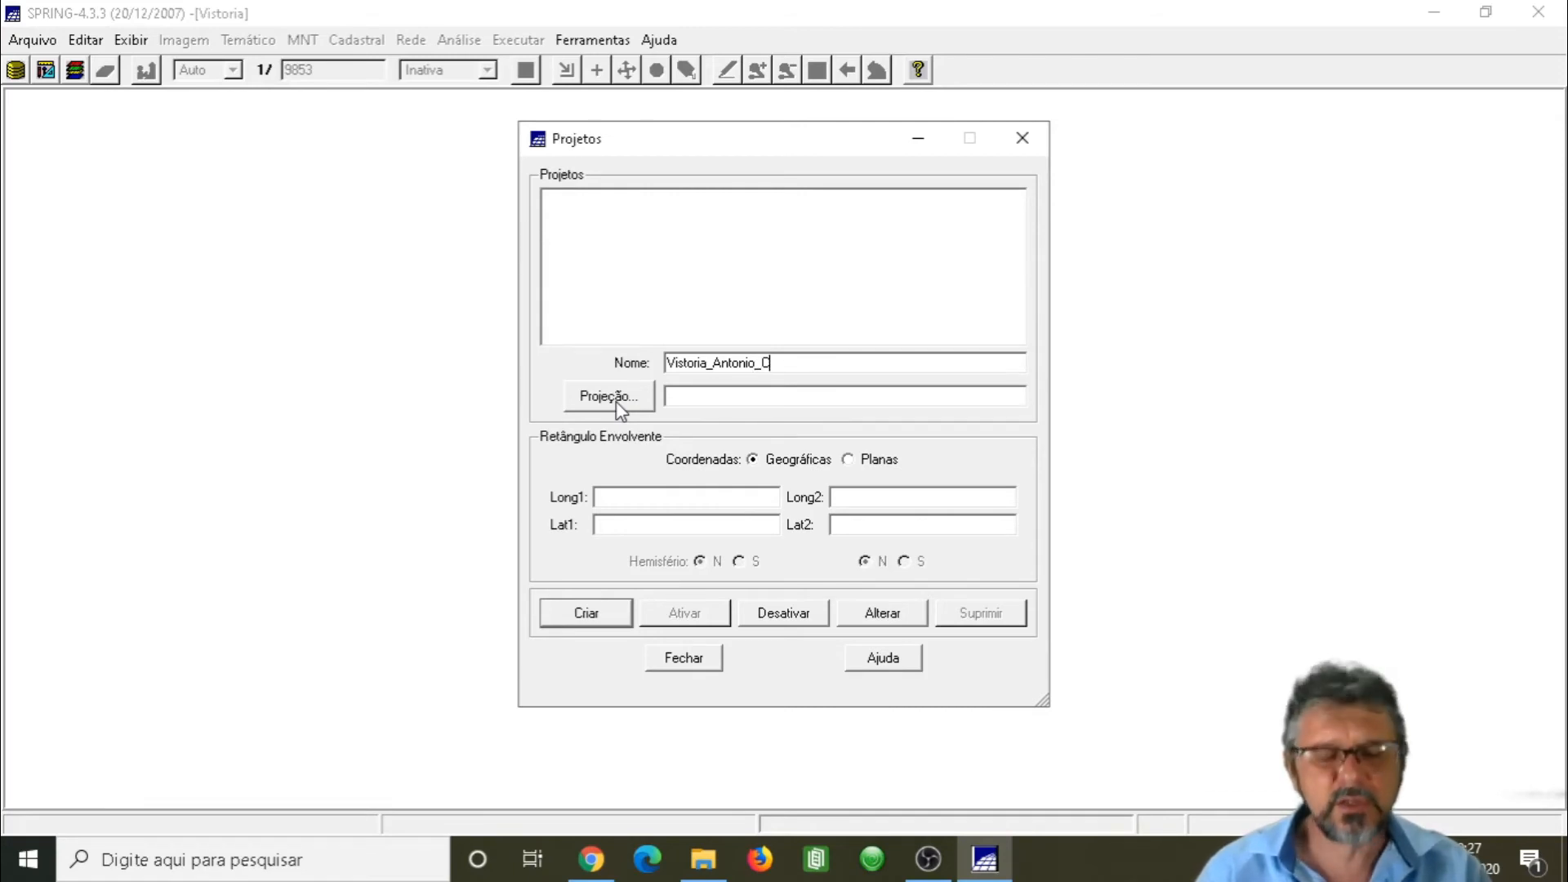
type("arlos")
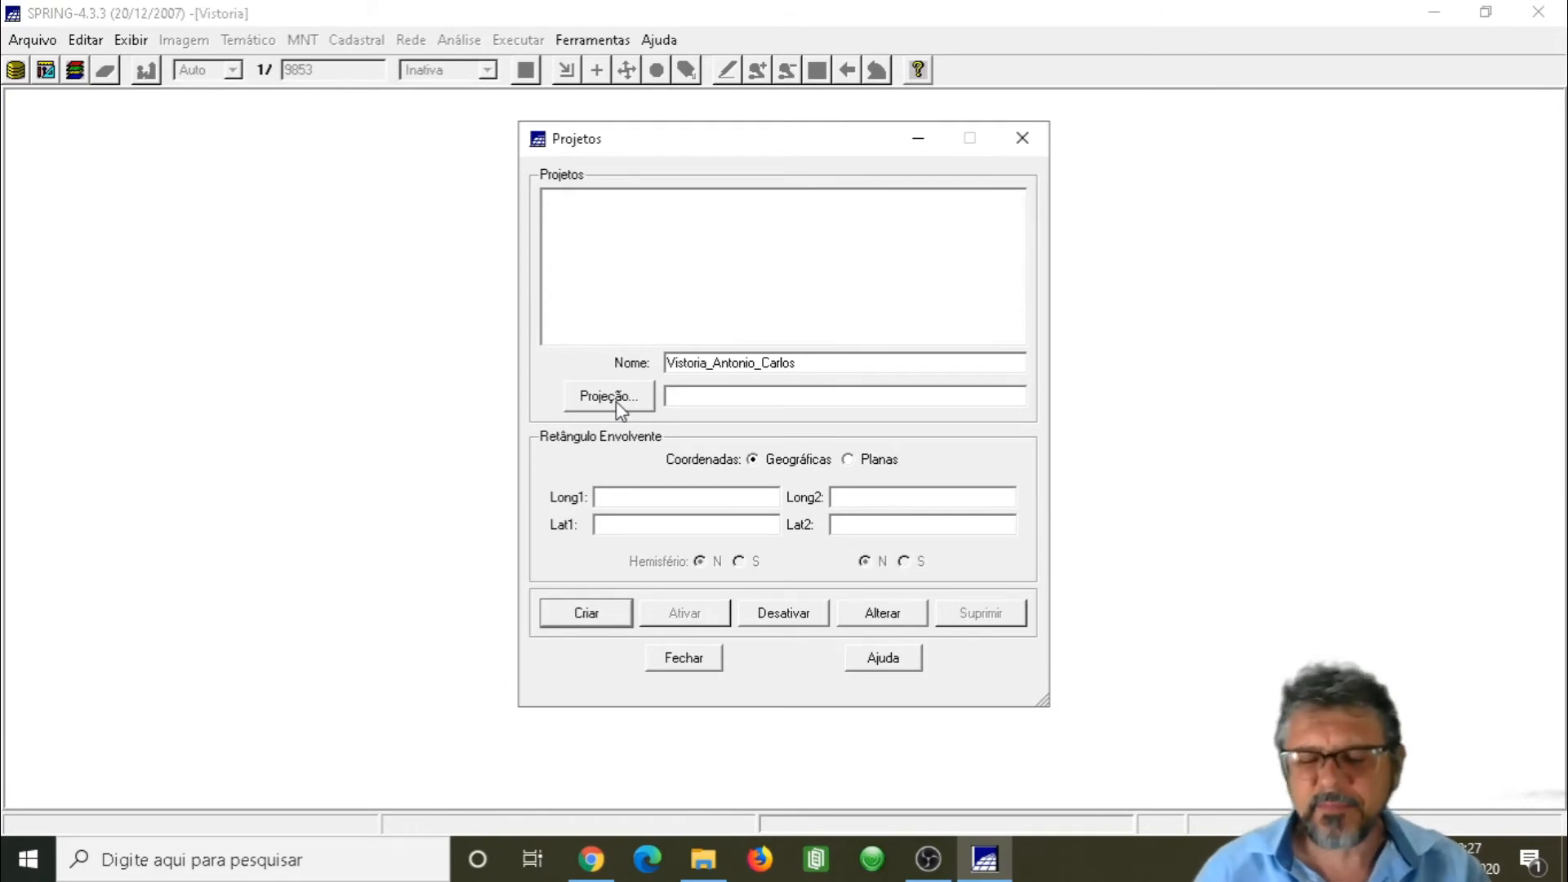
key("BackSpace")
key("BackSpace")
key("BackSpace")
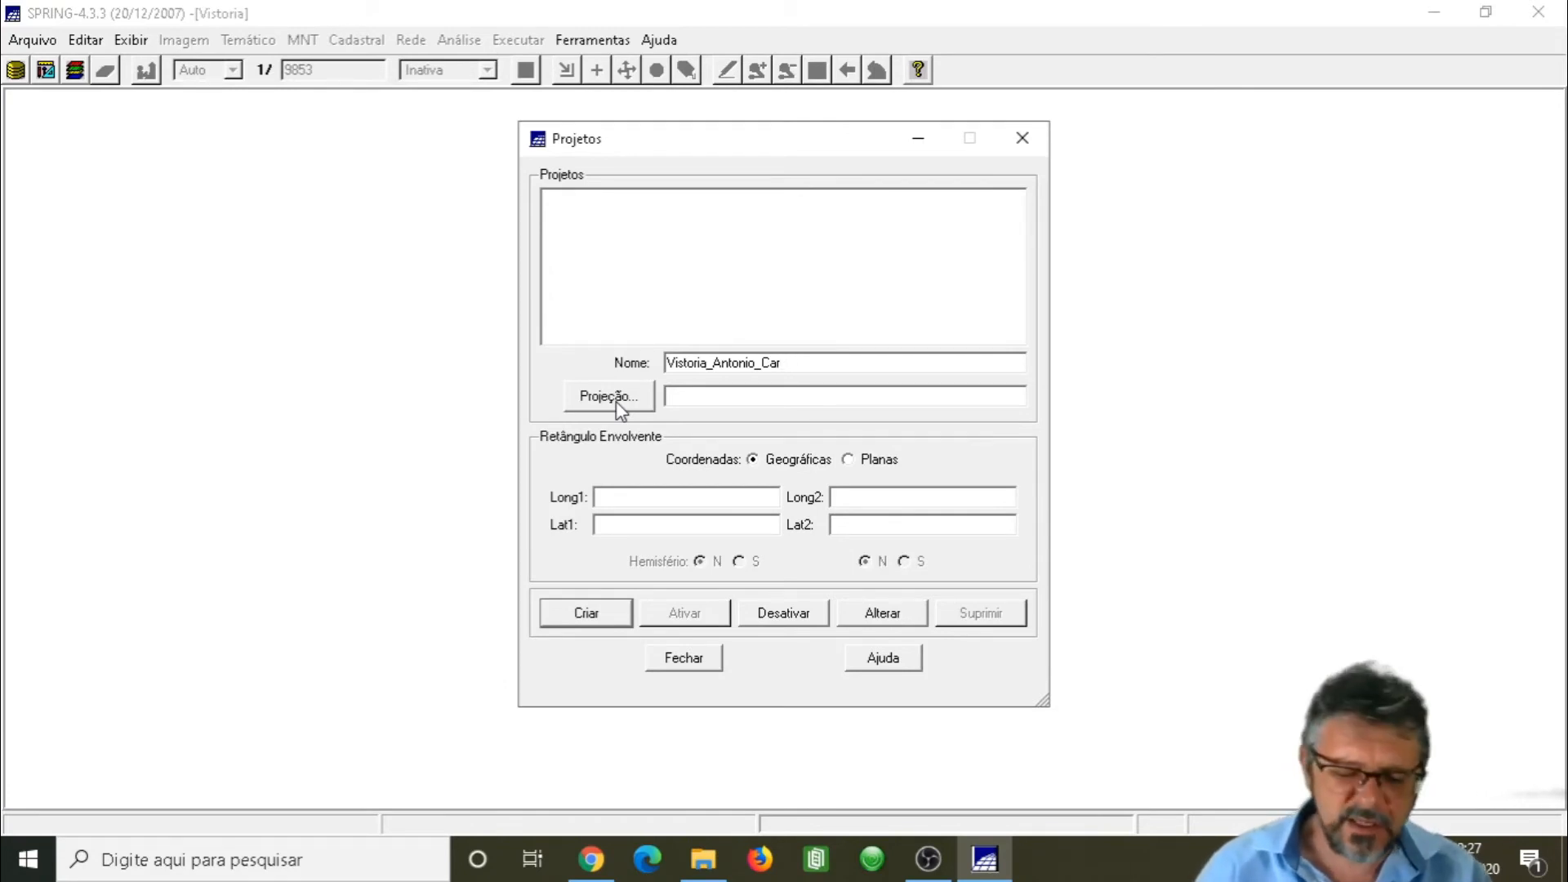
type("los")
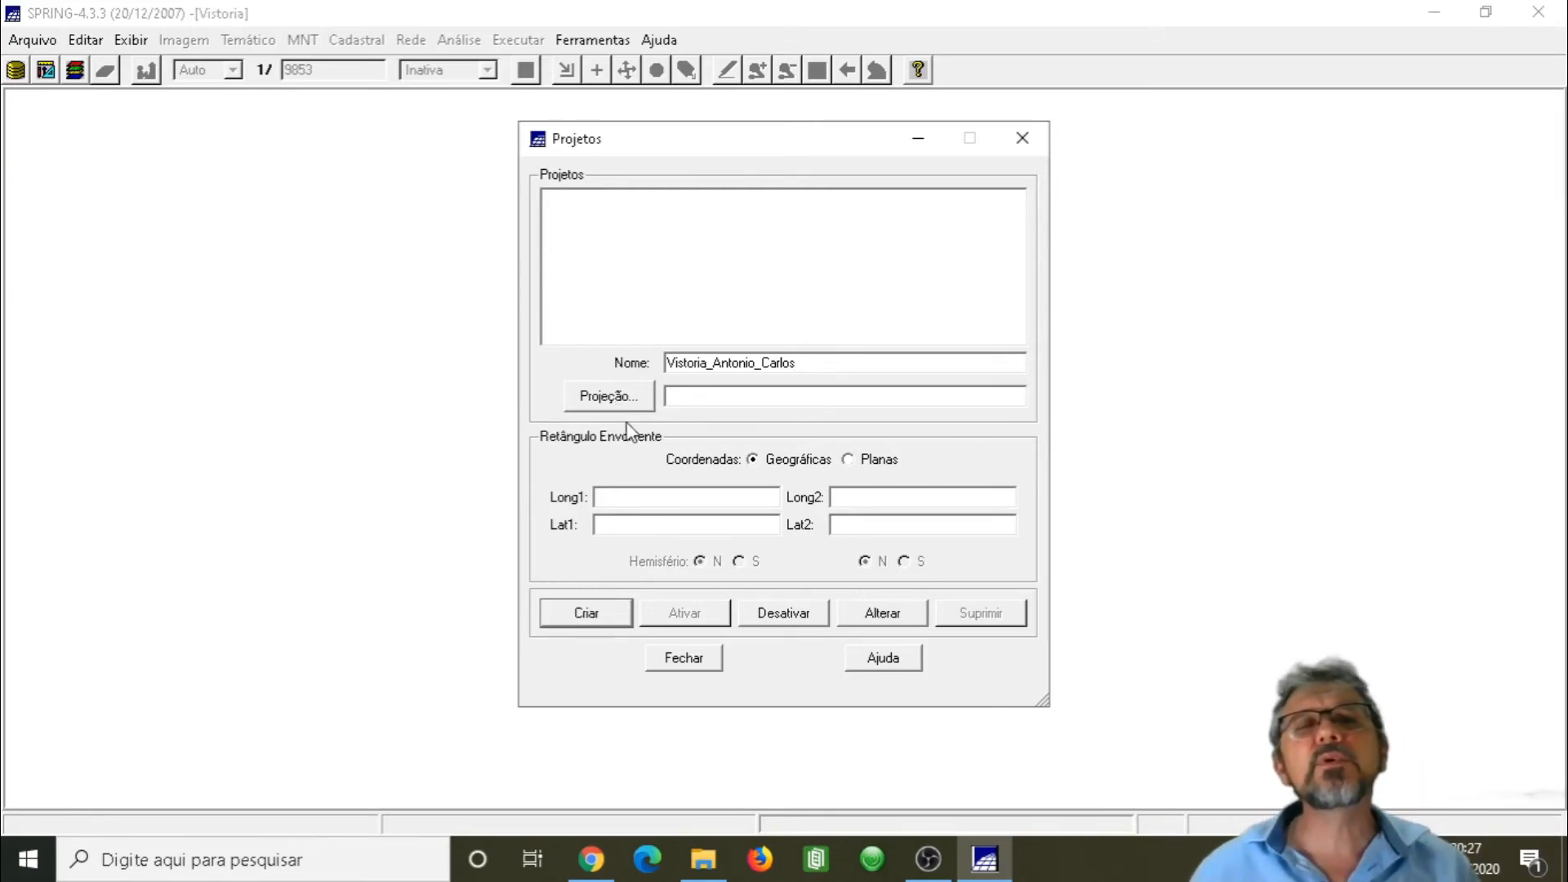
Step: Open the project's projection settings and choose the UTM system with the WGS84 Earth model
left_click(615, 402)
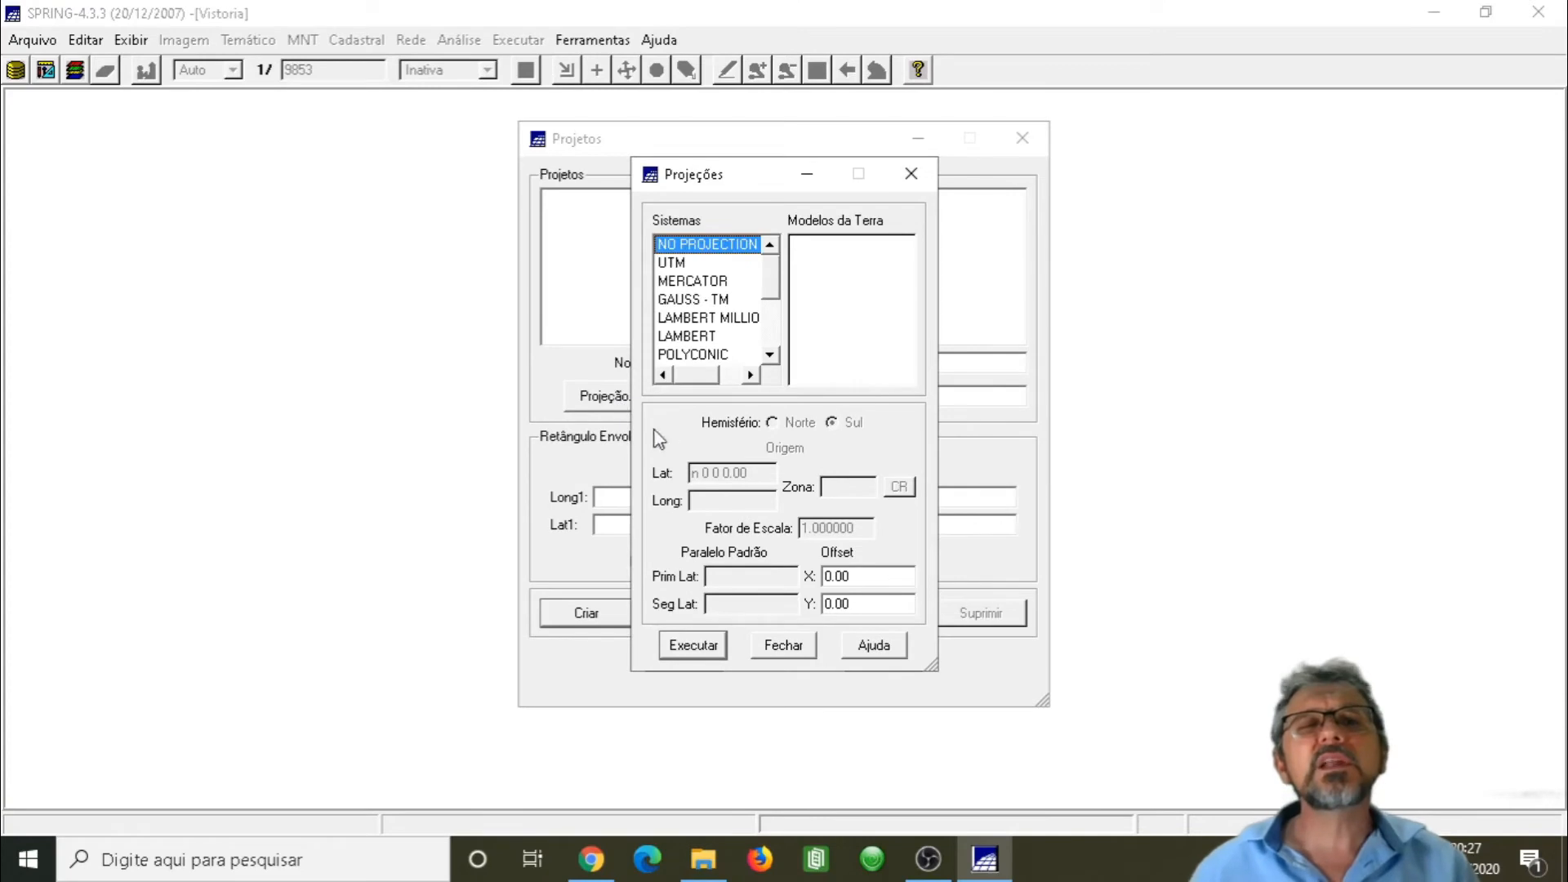
left_click(670, 265)
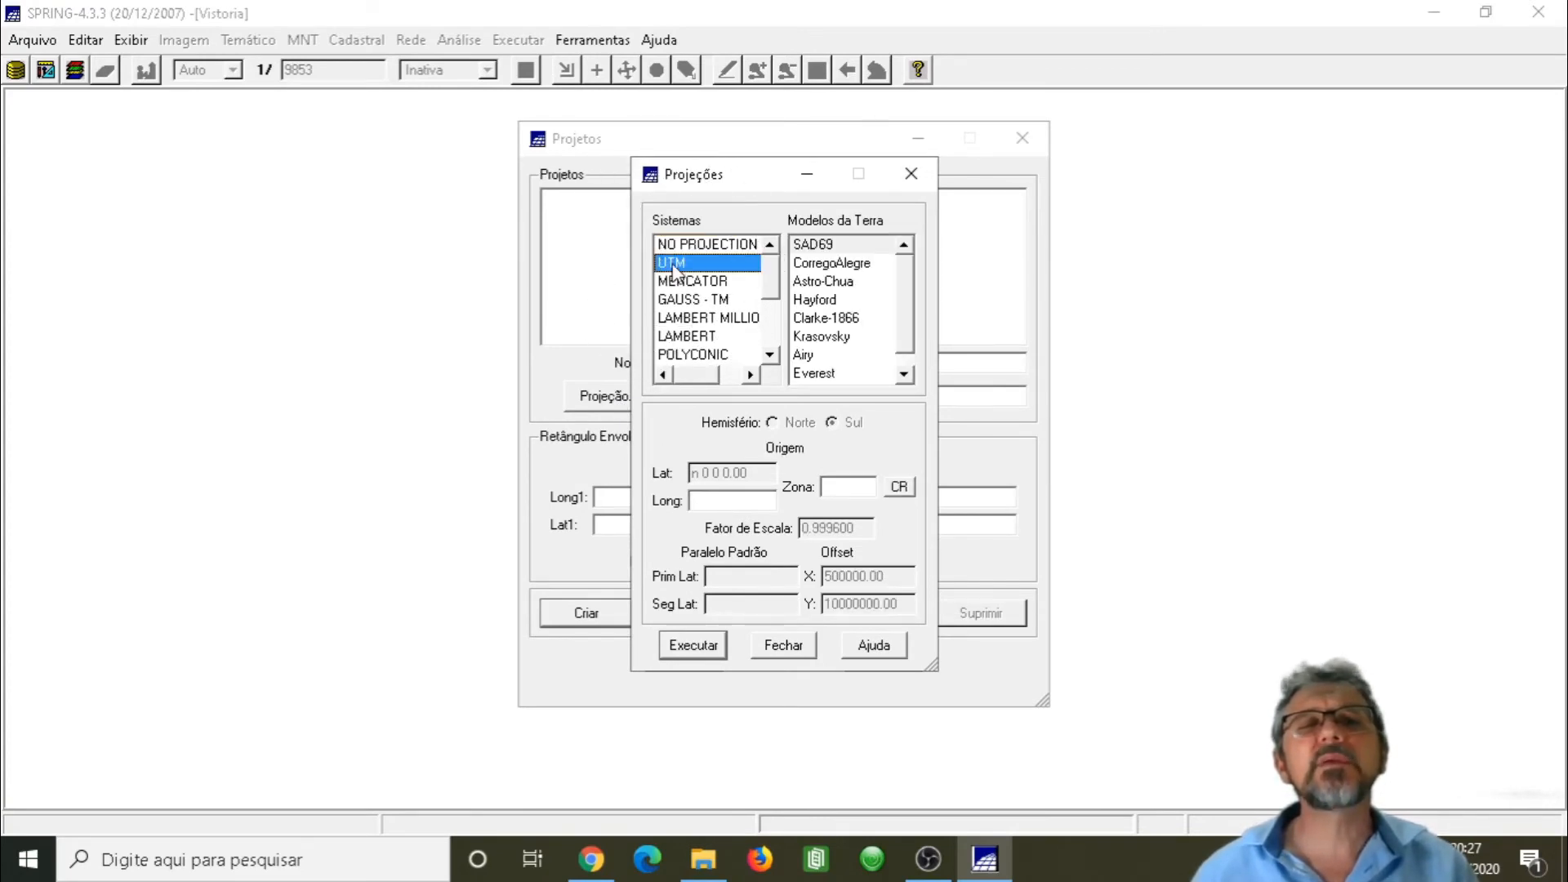
scroll(907, 312, "down", 1)
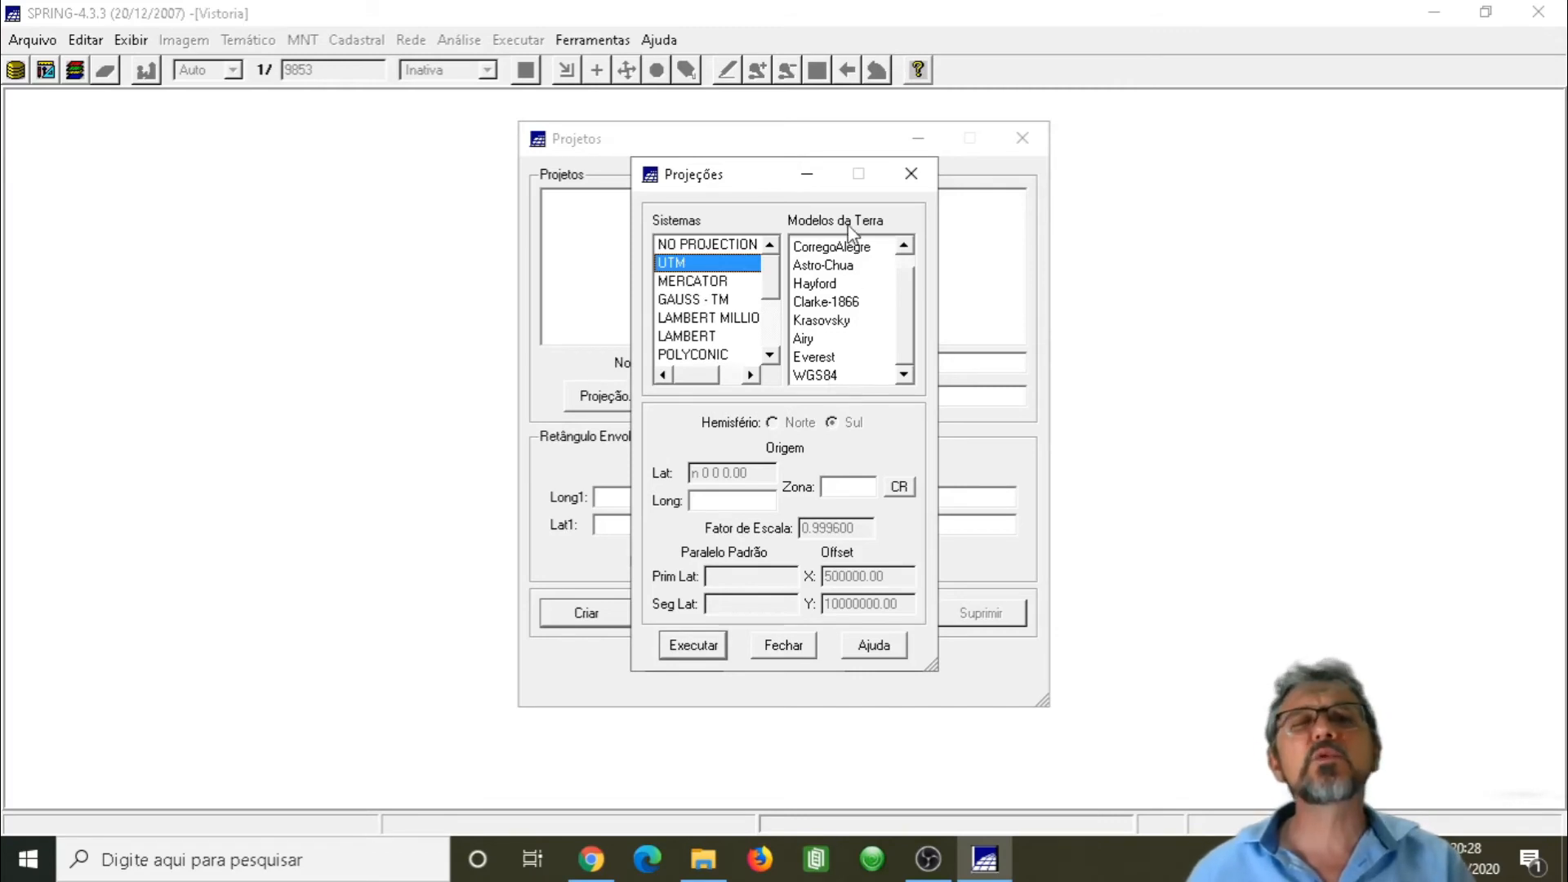
mouse_move(900, 342)
left_mouse_down()
mouse_move(906, 318)
mouse_move(908, 349)
left_mouse_up()
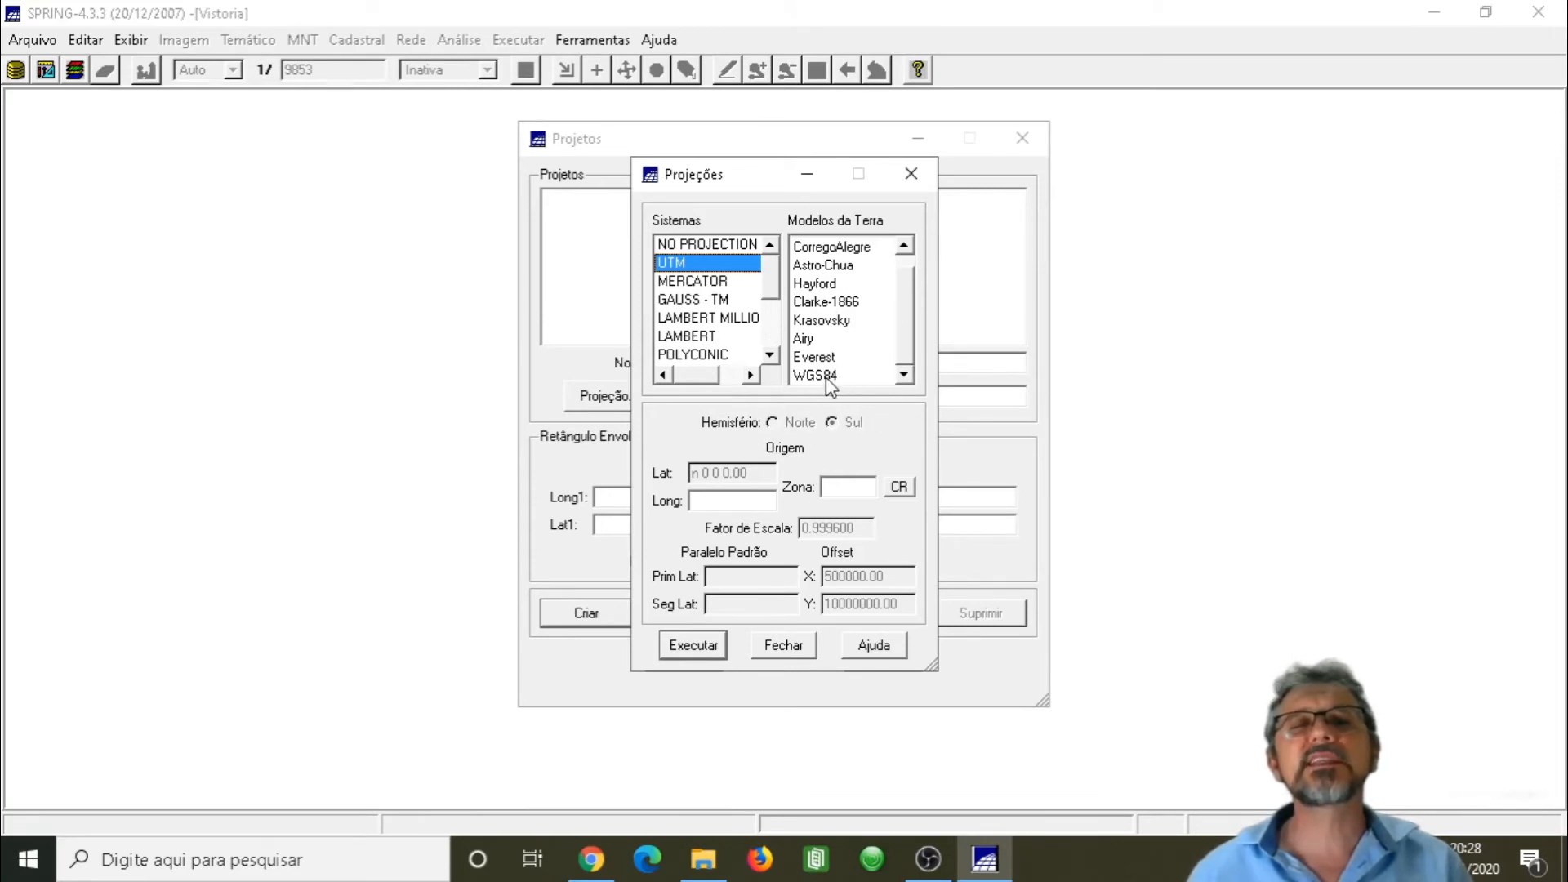
left_click(826, 376)
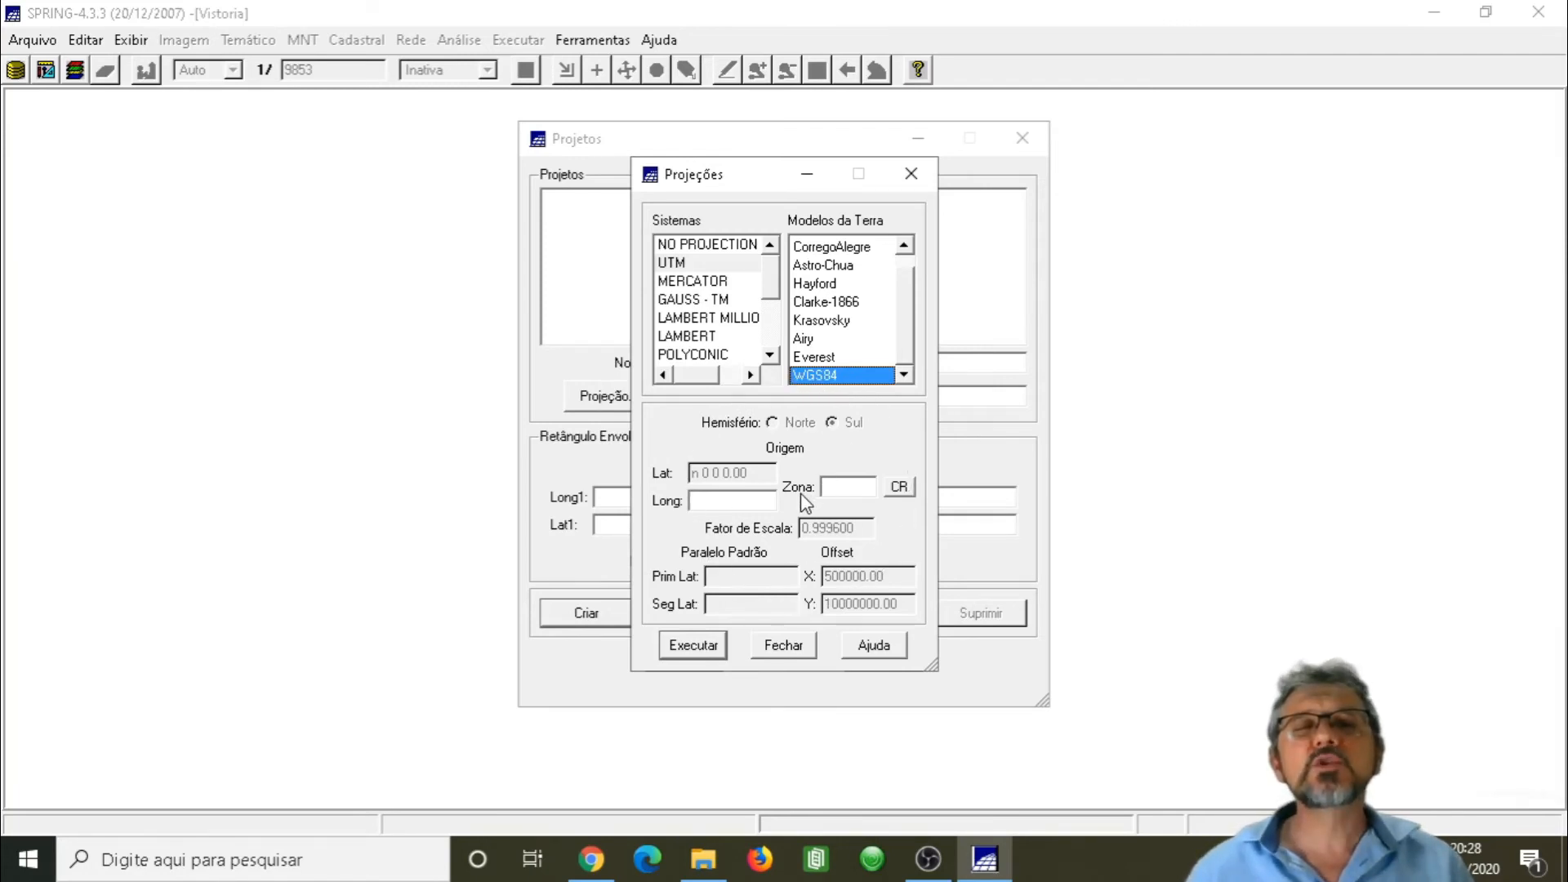
Step: Set the projection zone to 22, fill in the origin longitude from the zone and apply the projection to the project
key("ctrl")
key("ctrl")
key("ctrl")
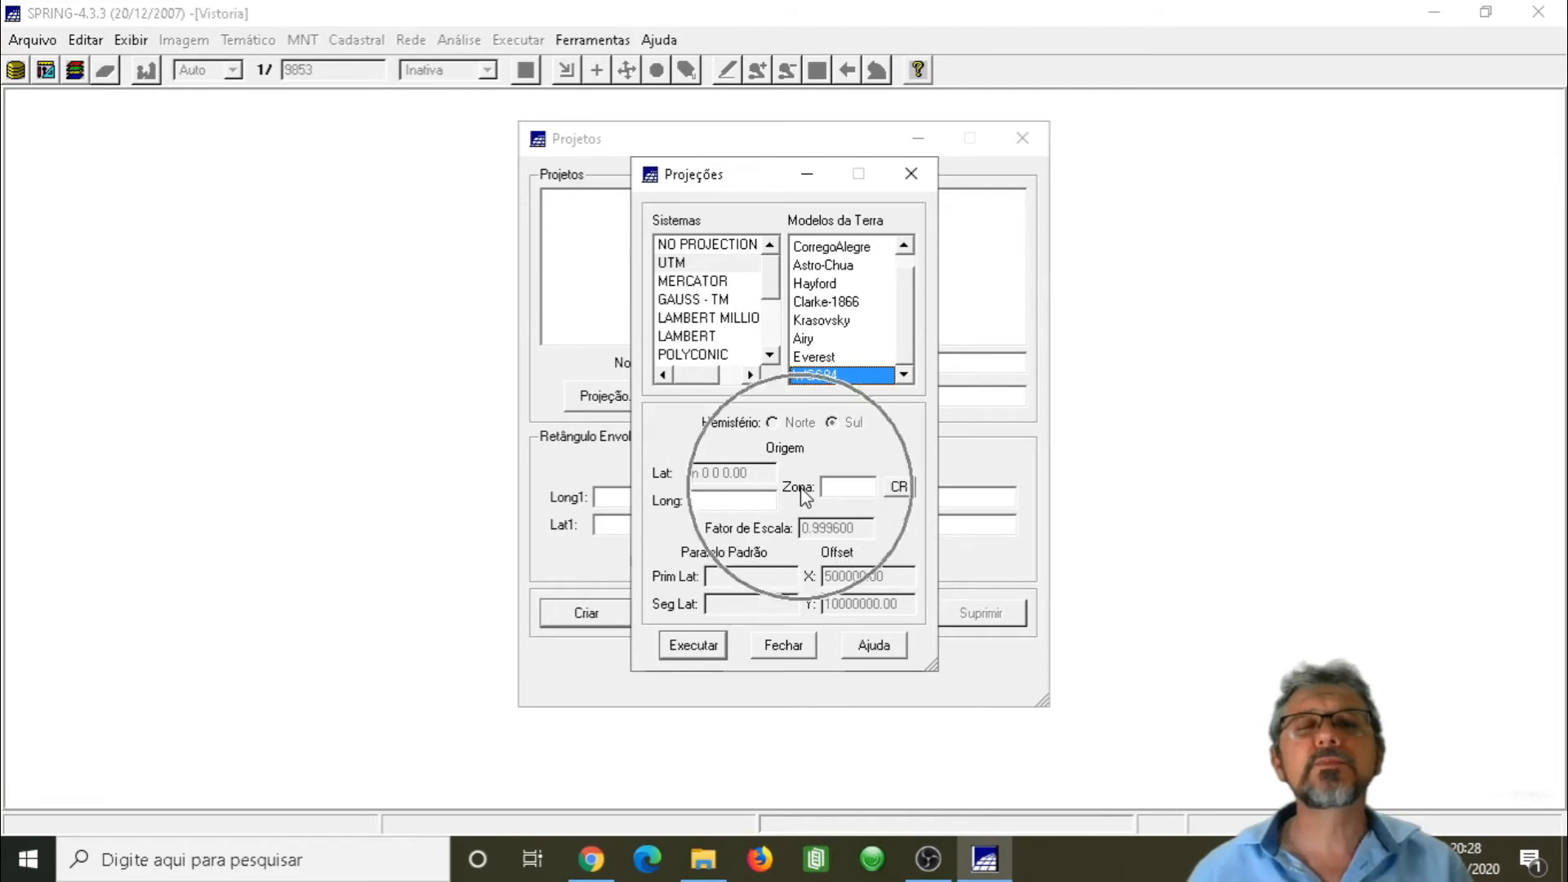
key("ctrl")
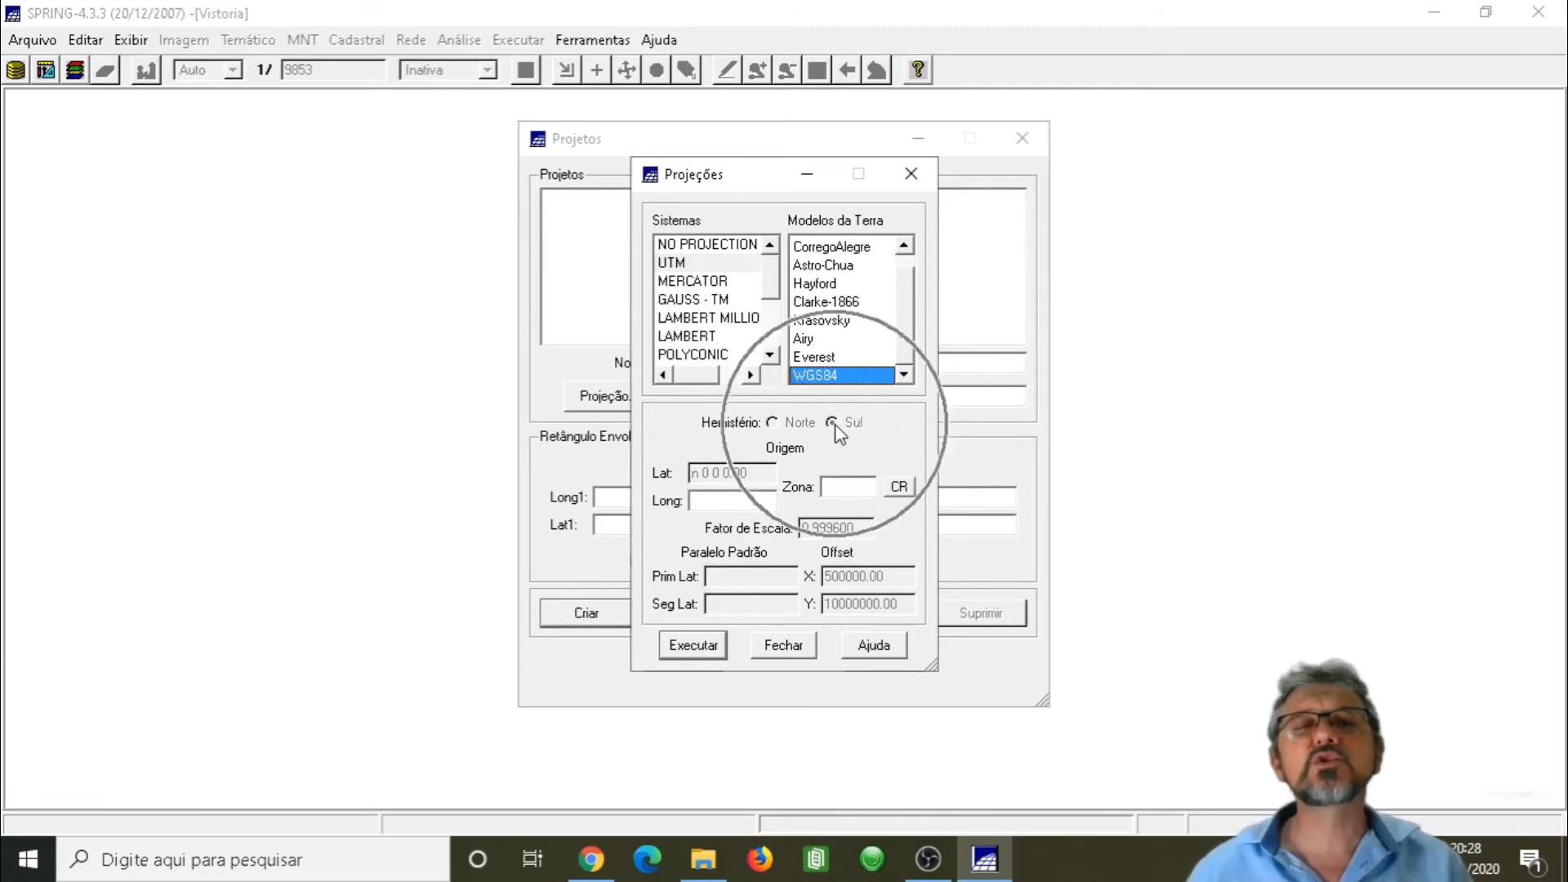
left_click(855, 486)
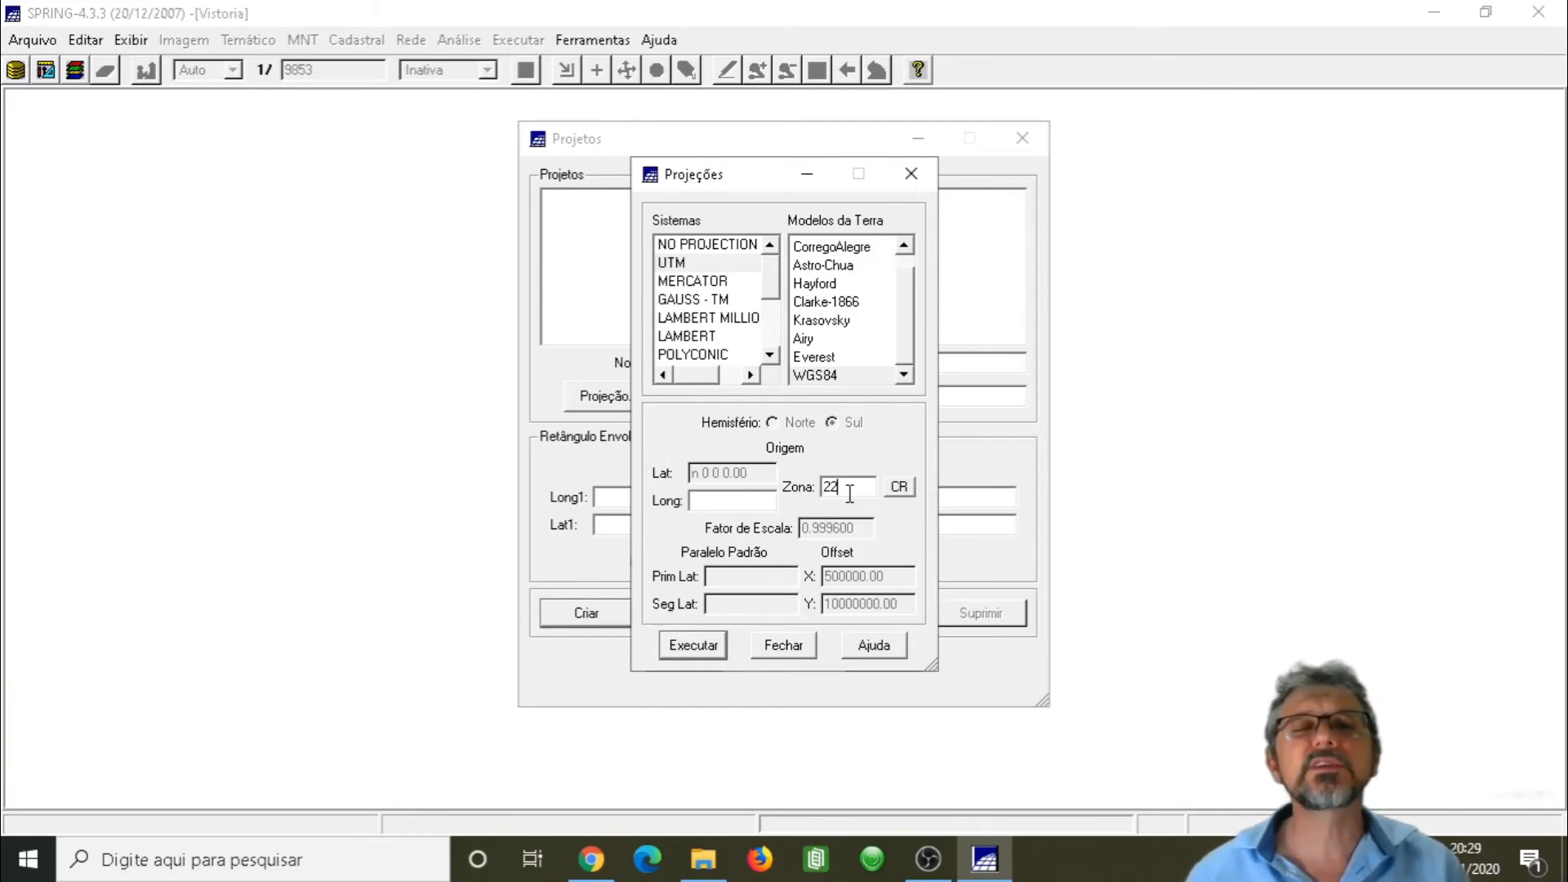
left_click(899, 487)
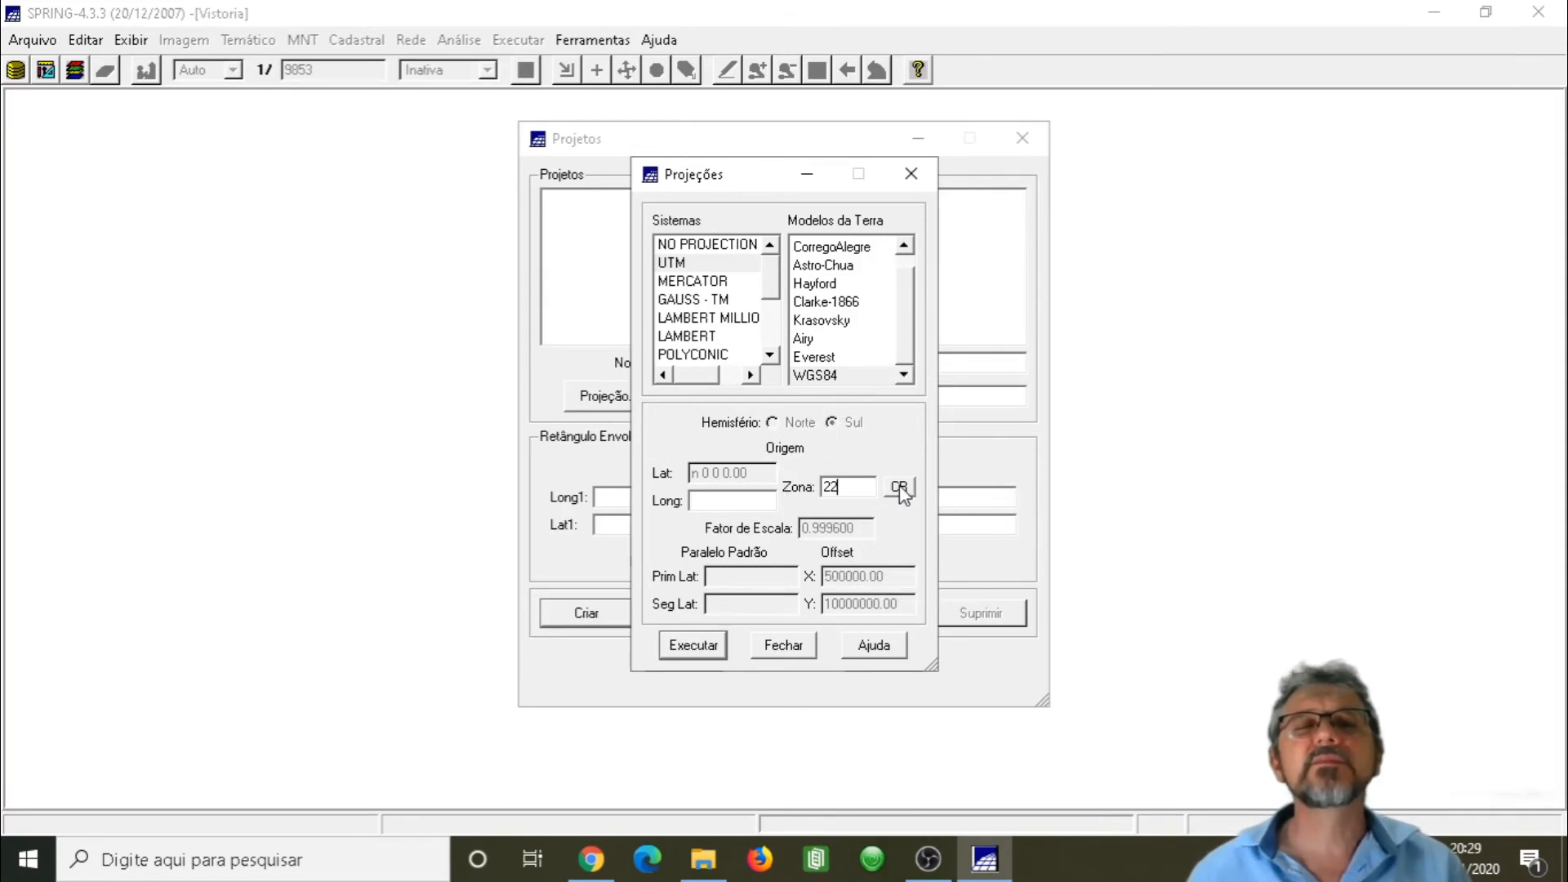
left_click(899, 487)
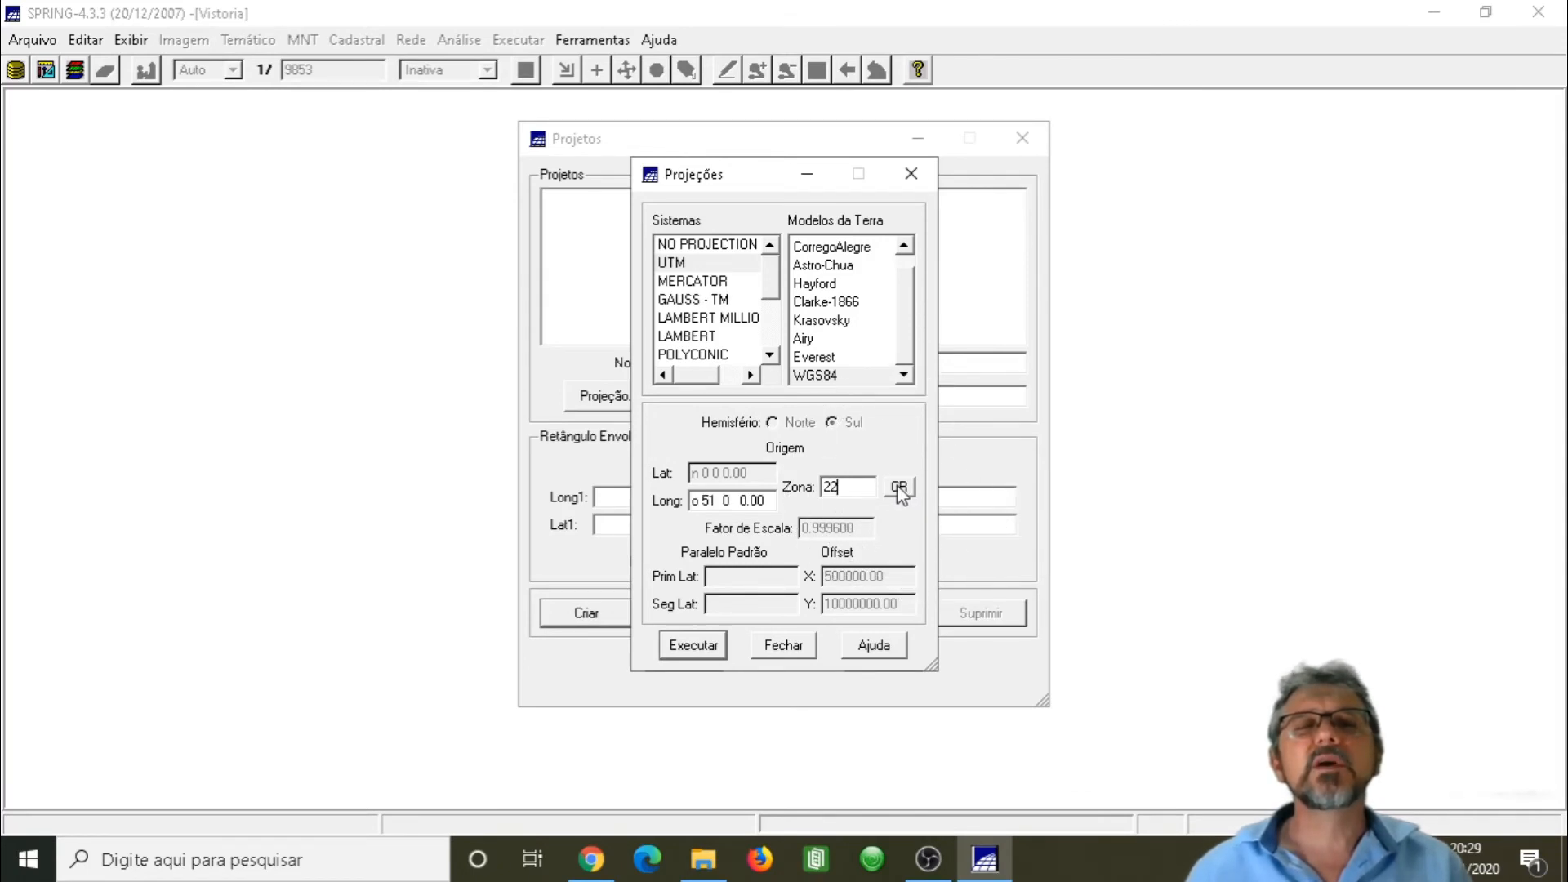
left_click(720, 506)
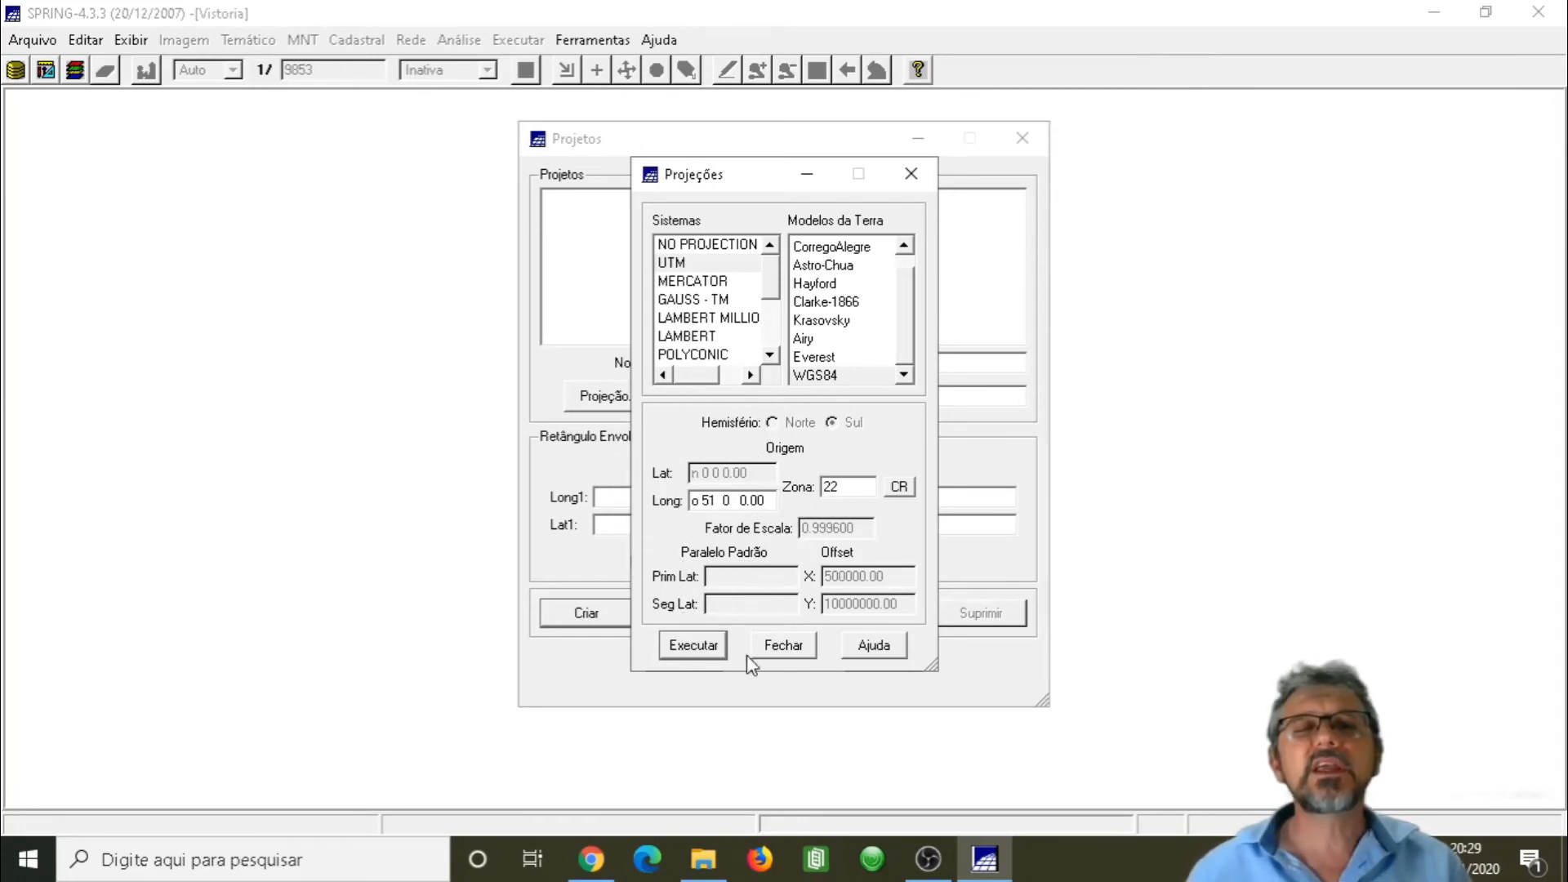
left_click(688, 645)
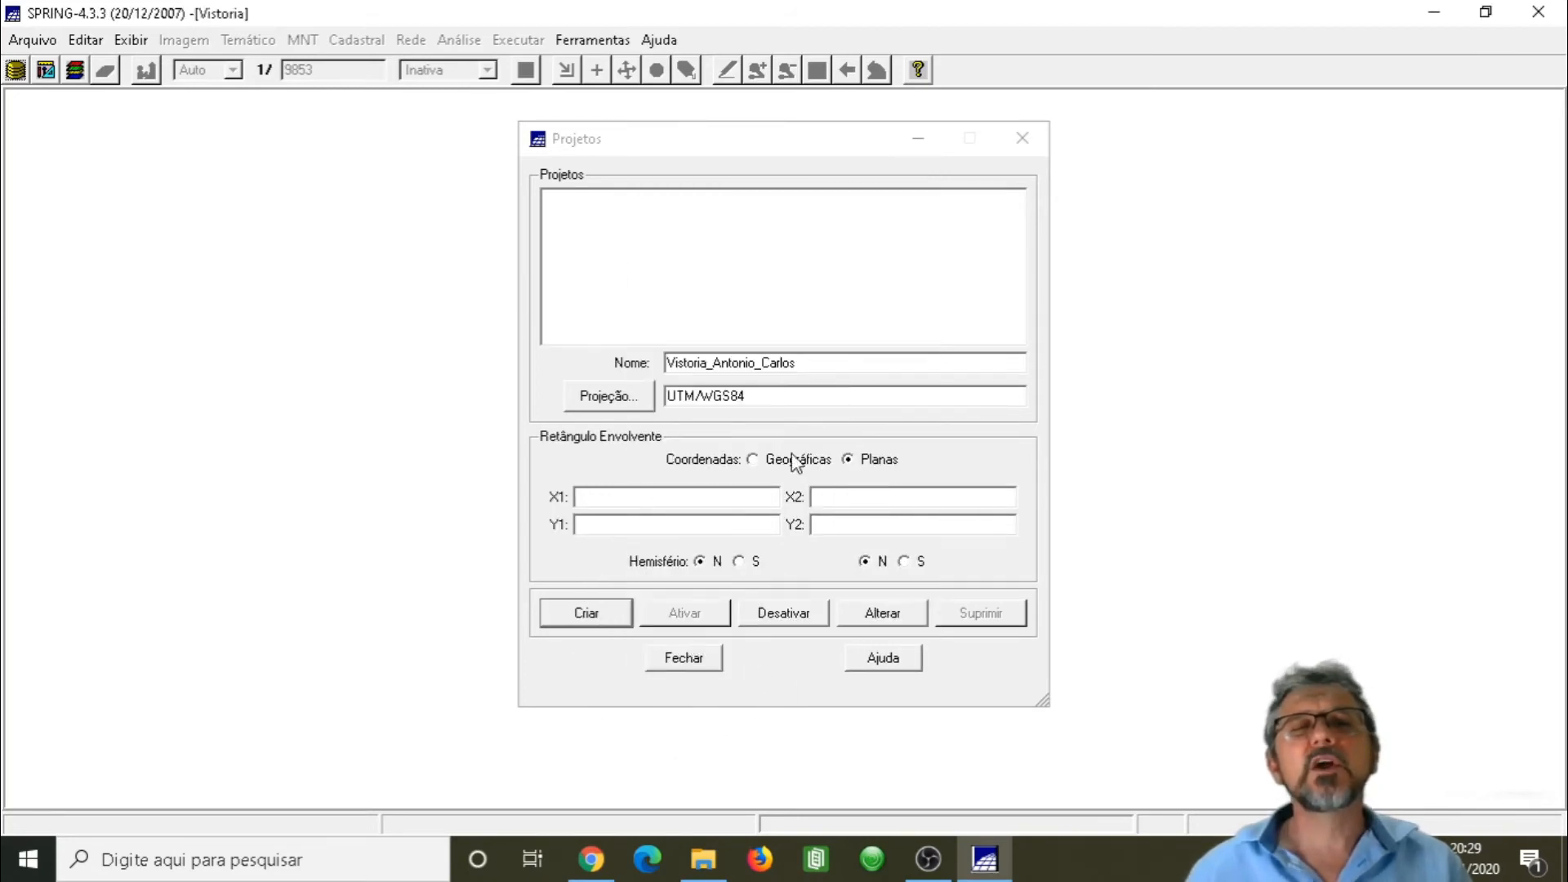
Step: Set the hemisphere to S for both corners of the project's bounding rectangle
key("ctrl")
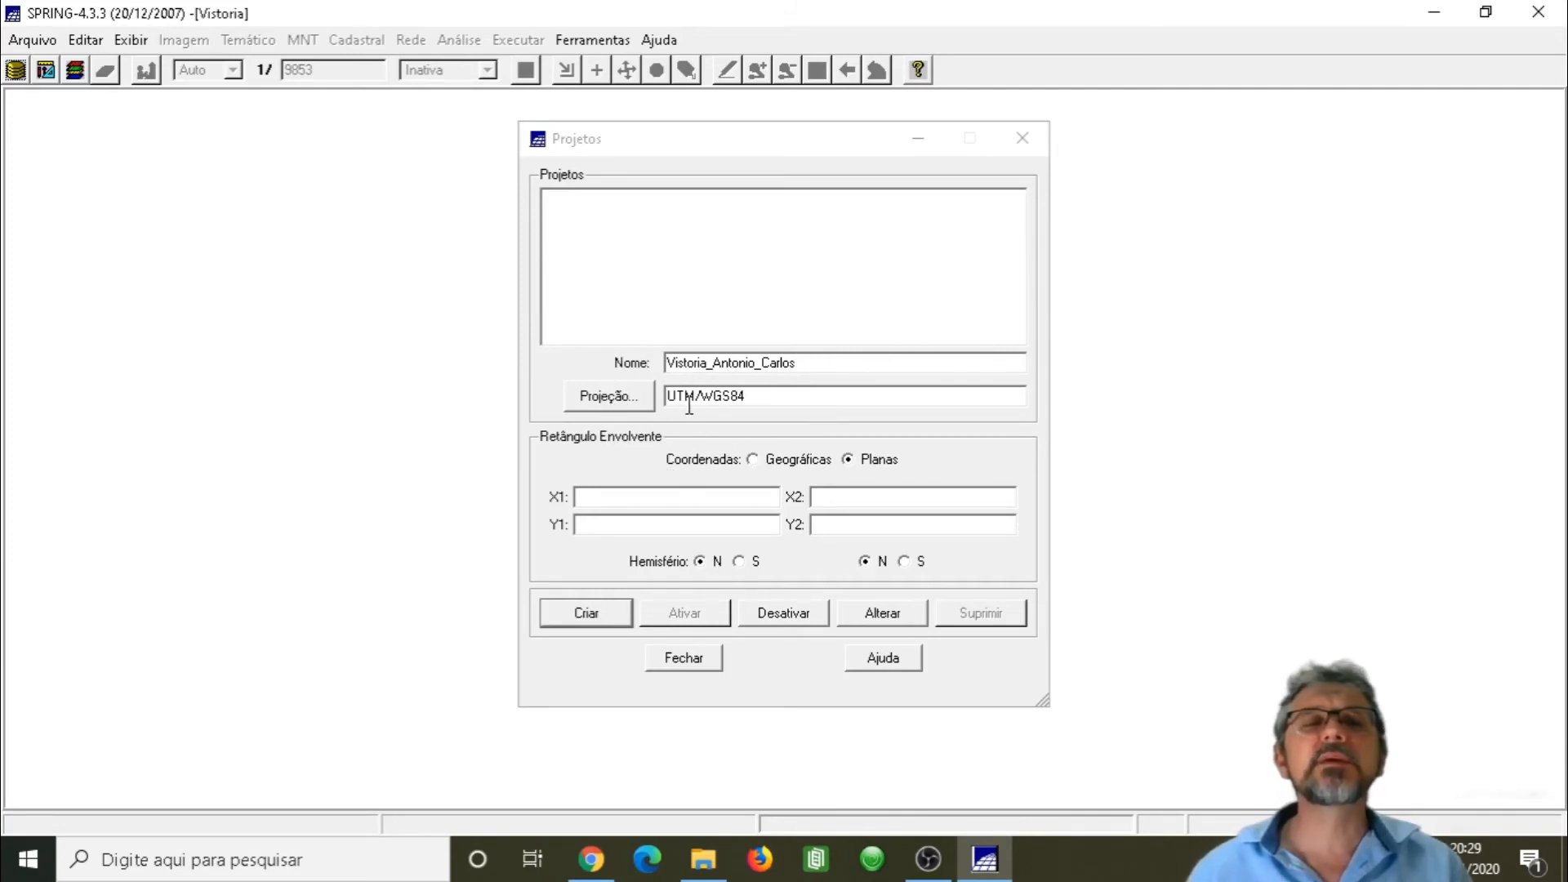
key("ctrl")
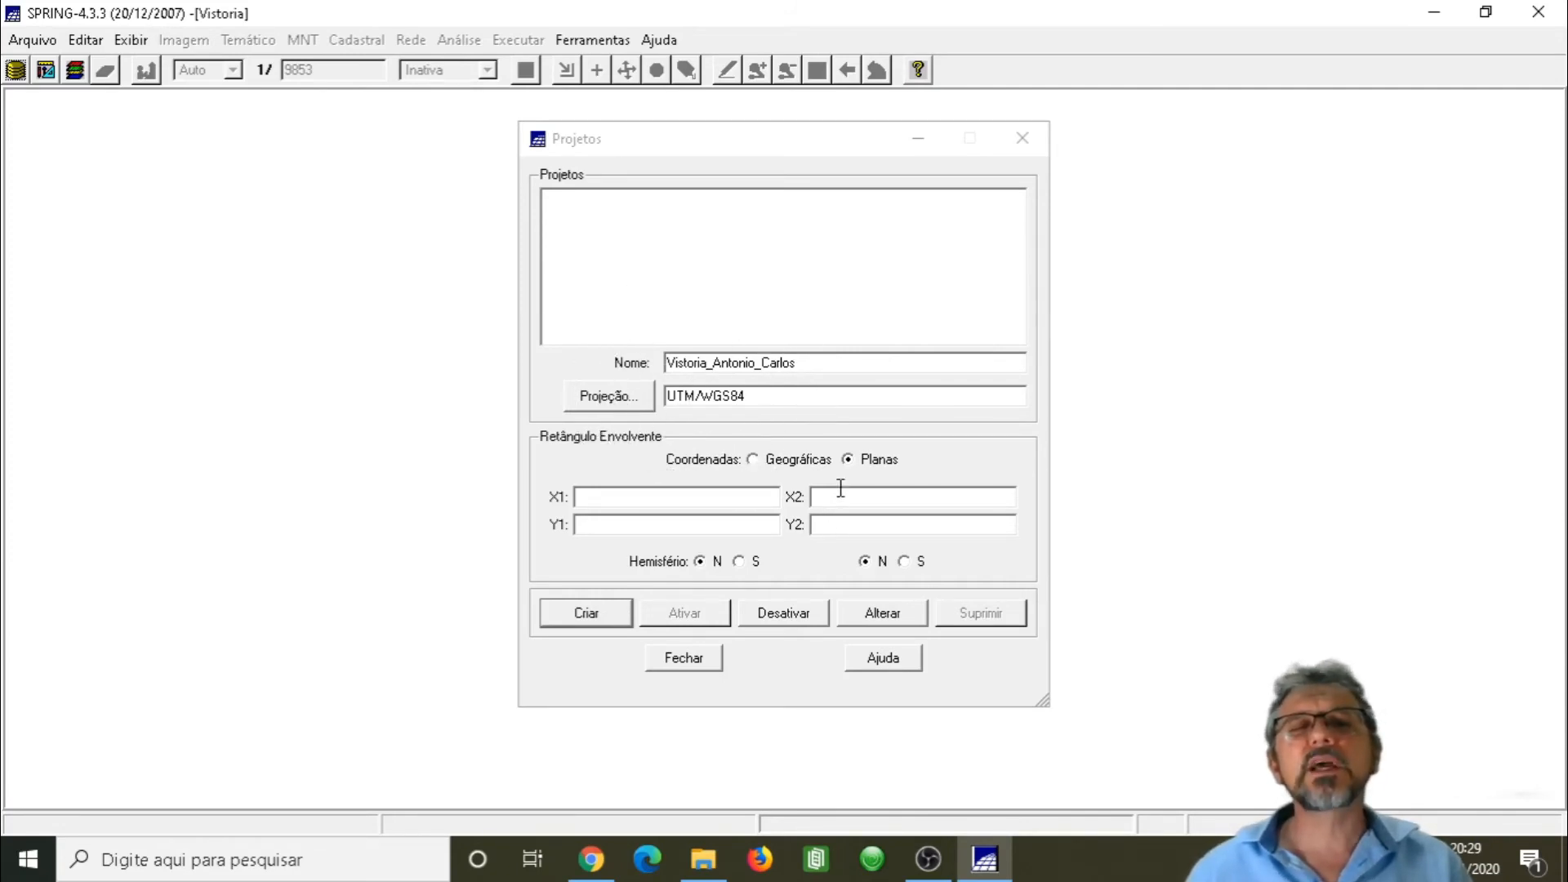
key("ctrl")
key("ctrl")
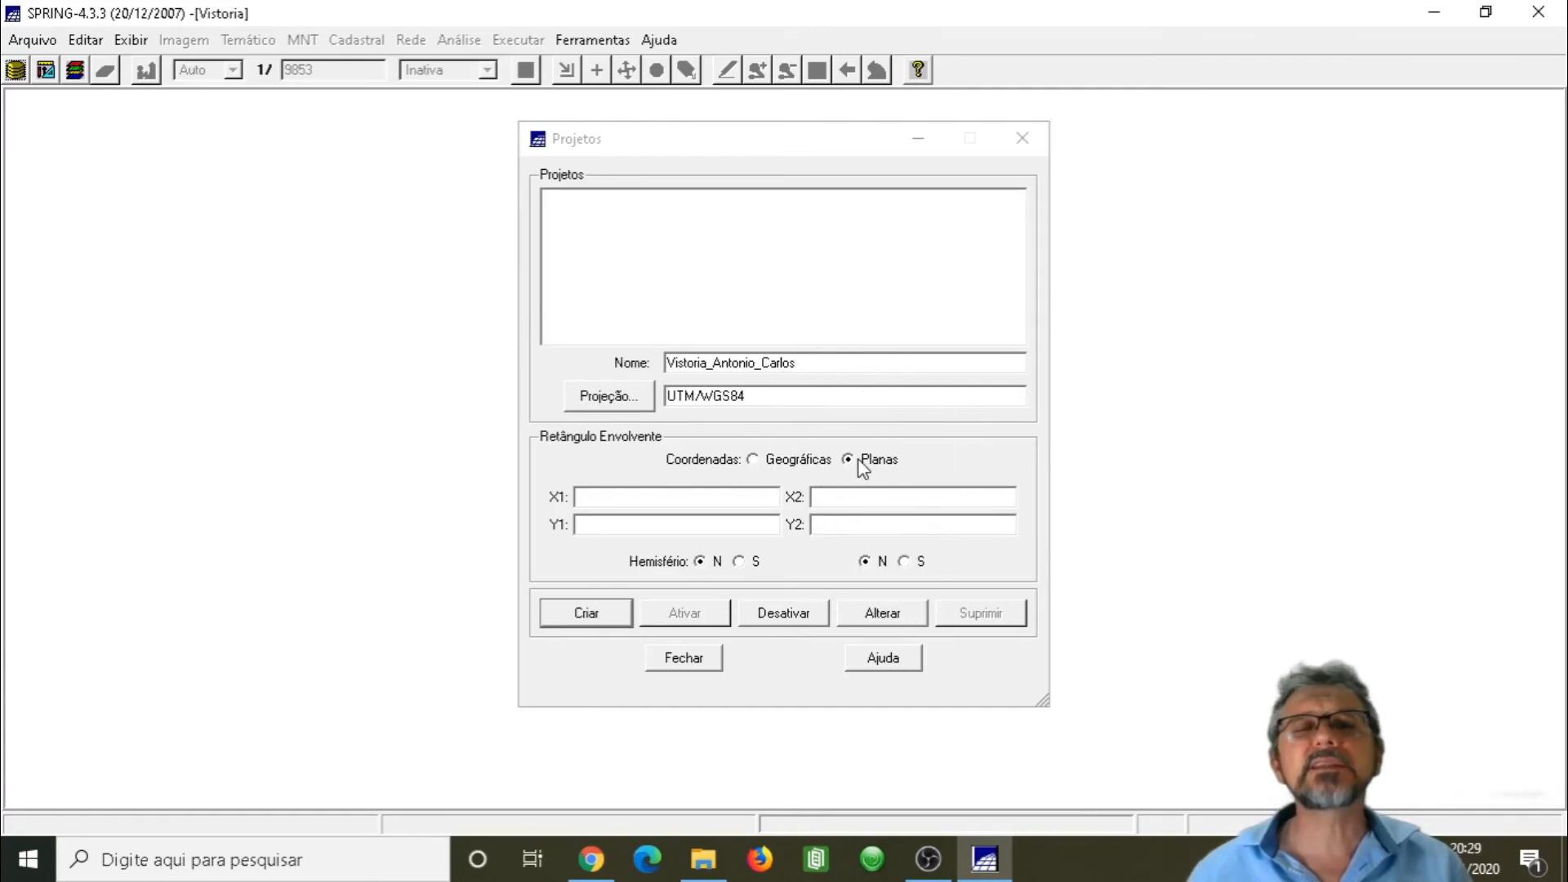
key("ctrl")
key("ctrl")
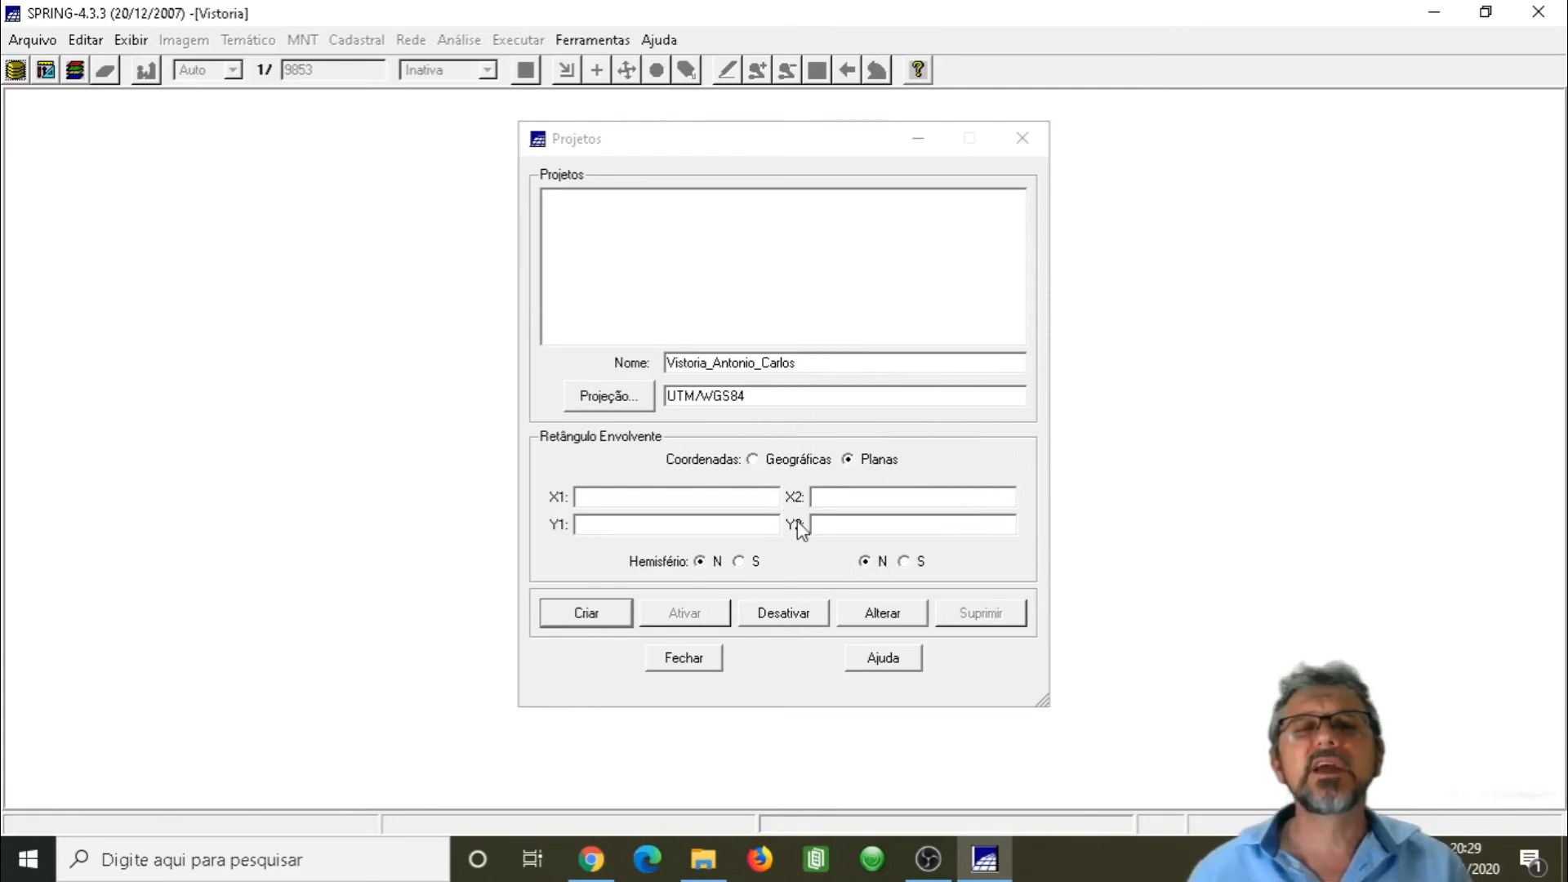
left_click(739, 561)
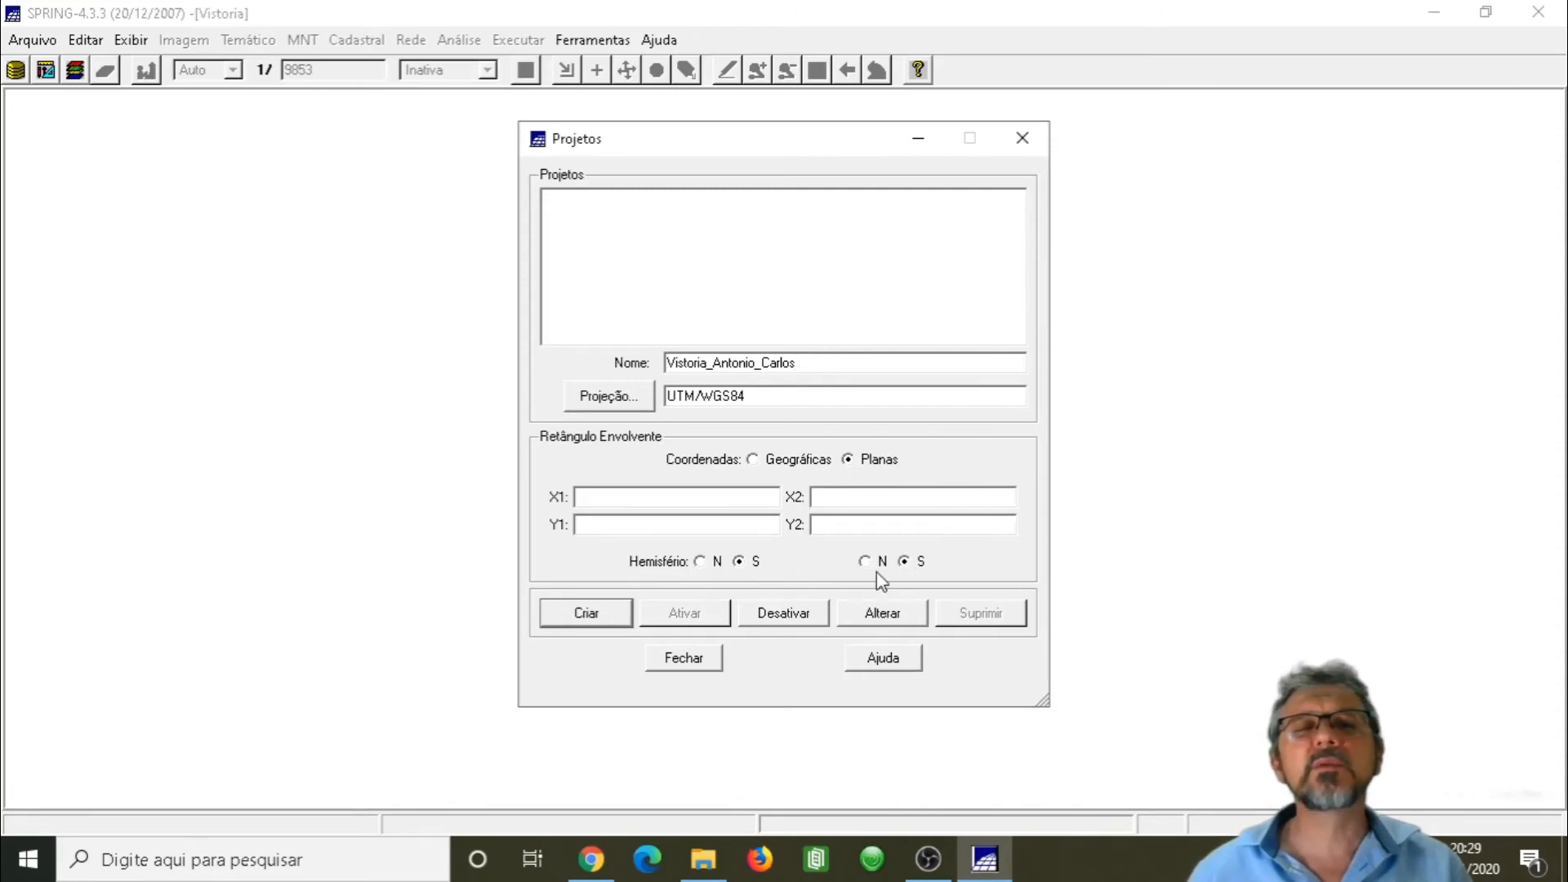
left_click(744, 566)
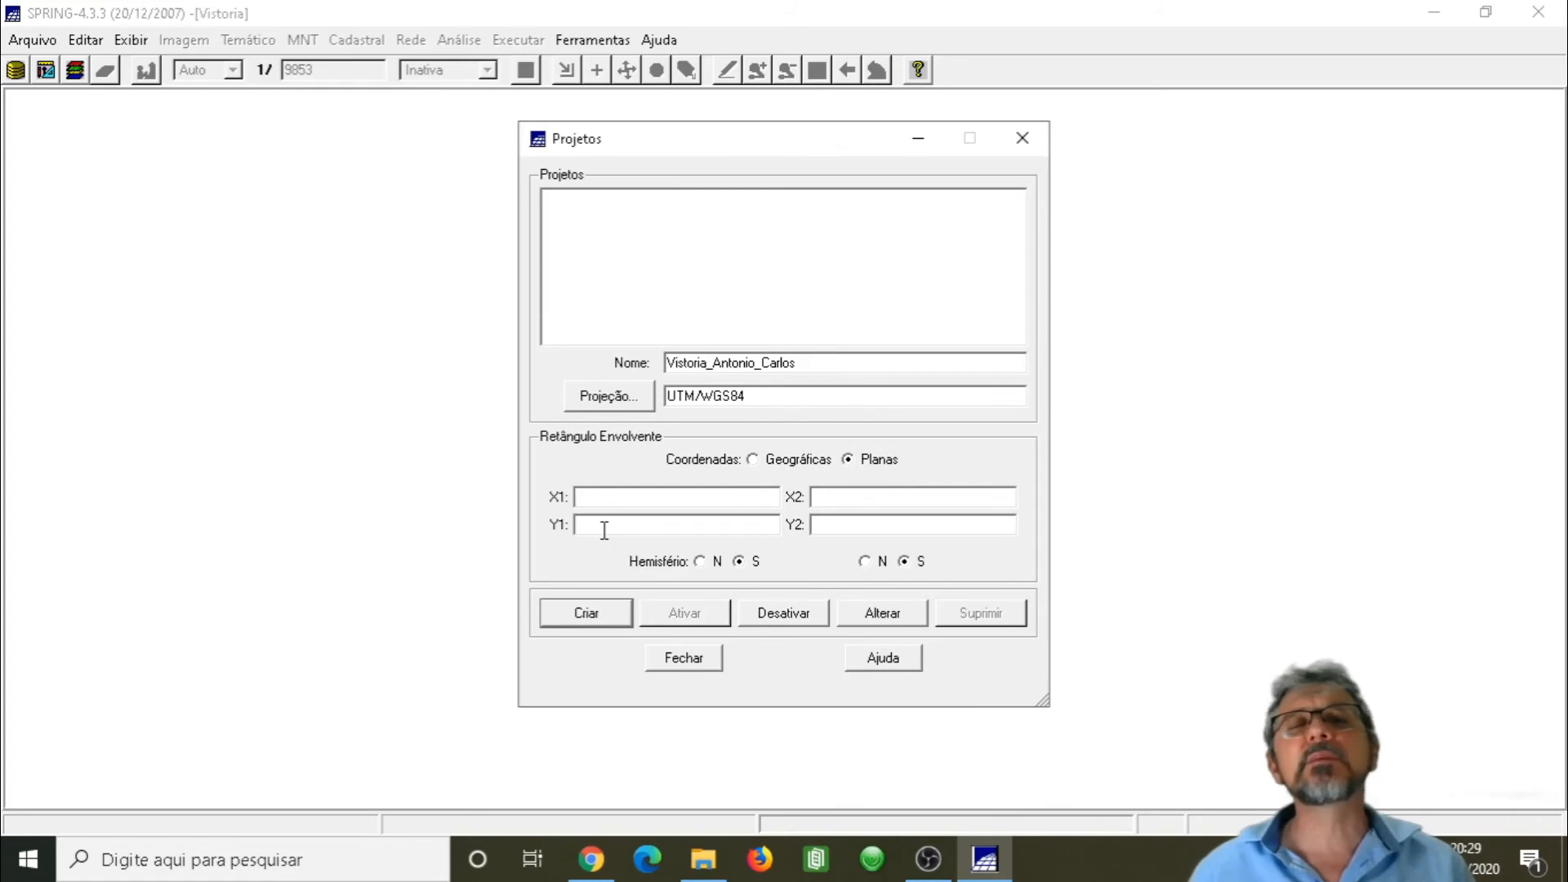
Step: Enter the first corner of the project's bounding rectangle as X1 712702 and Y1 6958824
left_click(837, 507)
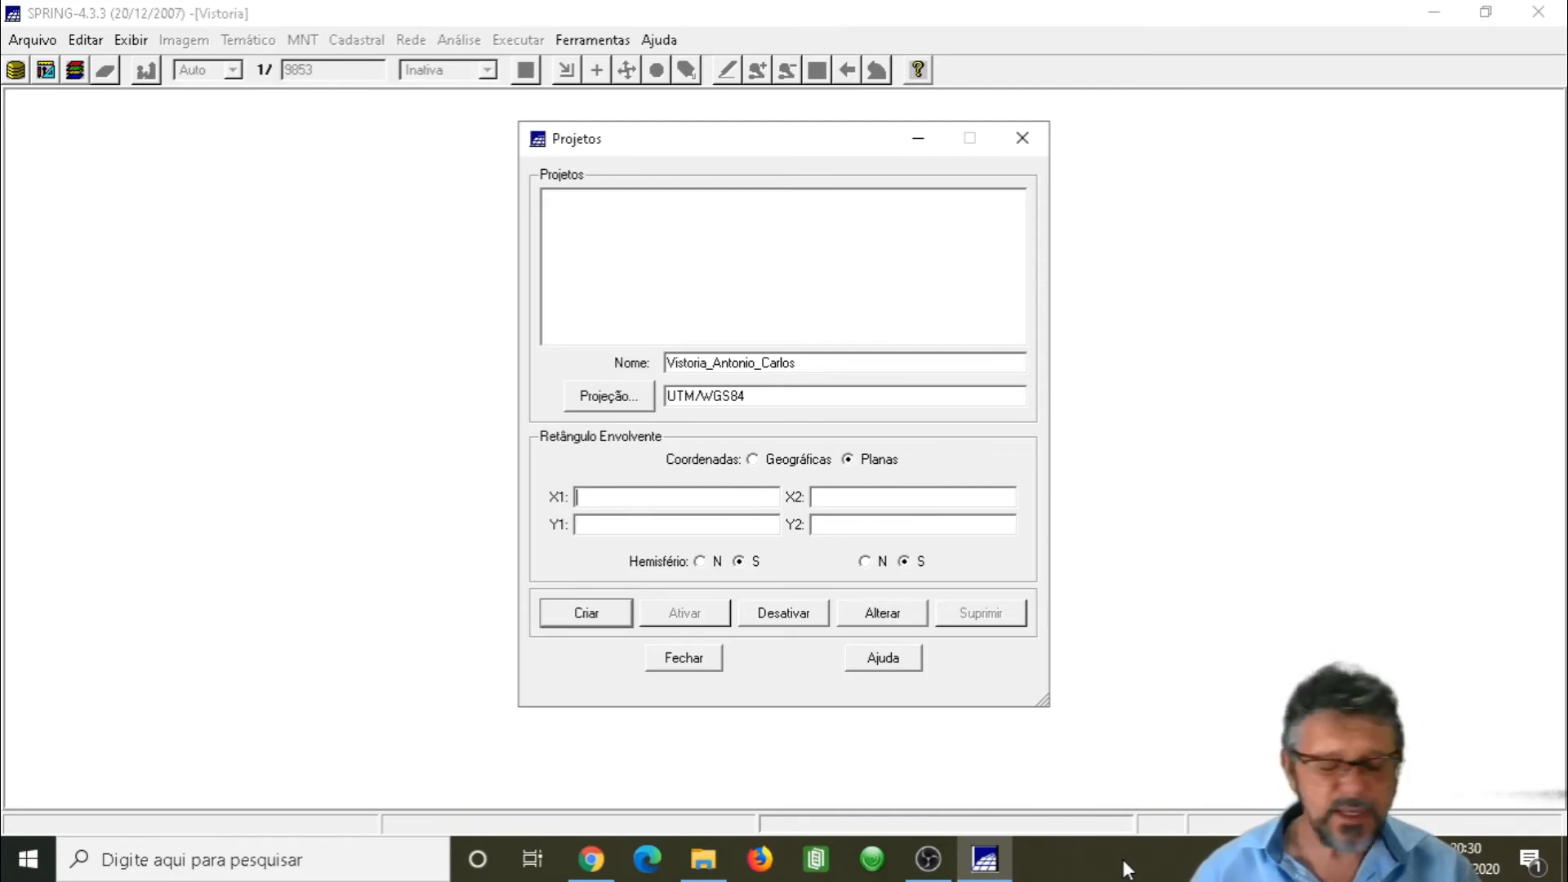
type("712")
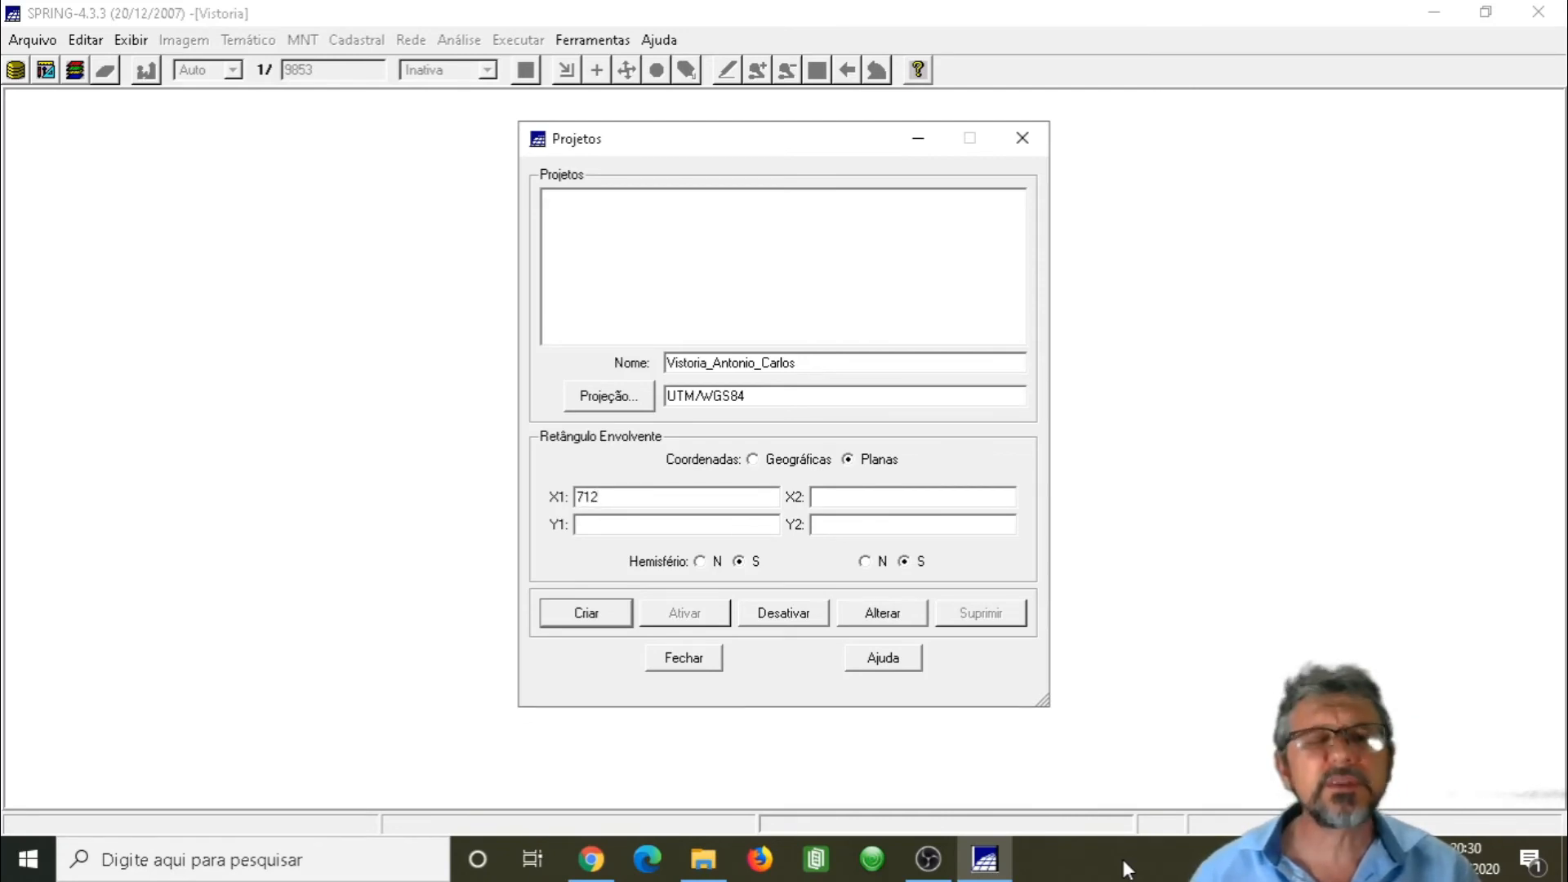
type("7")
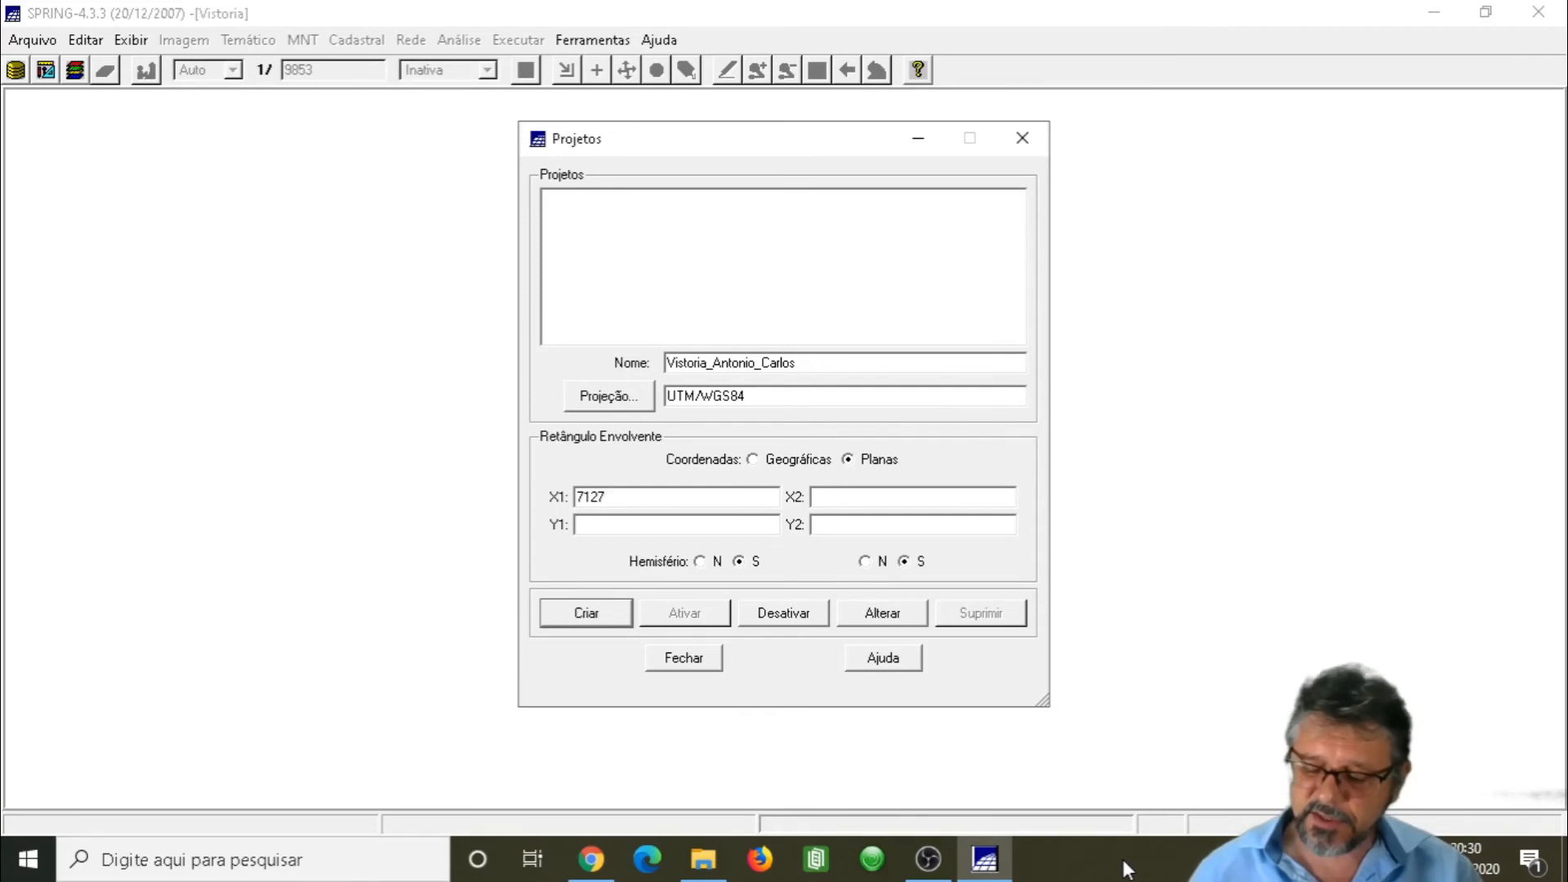
type("02")
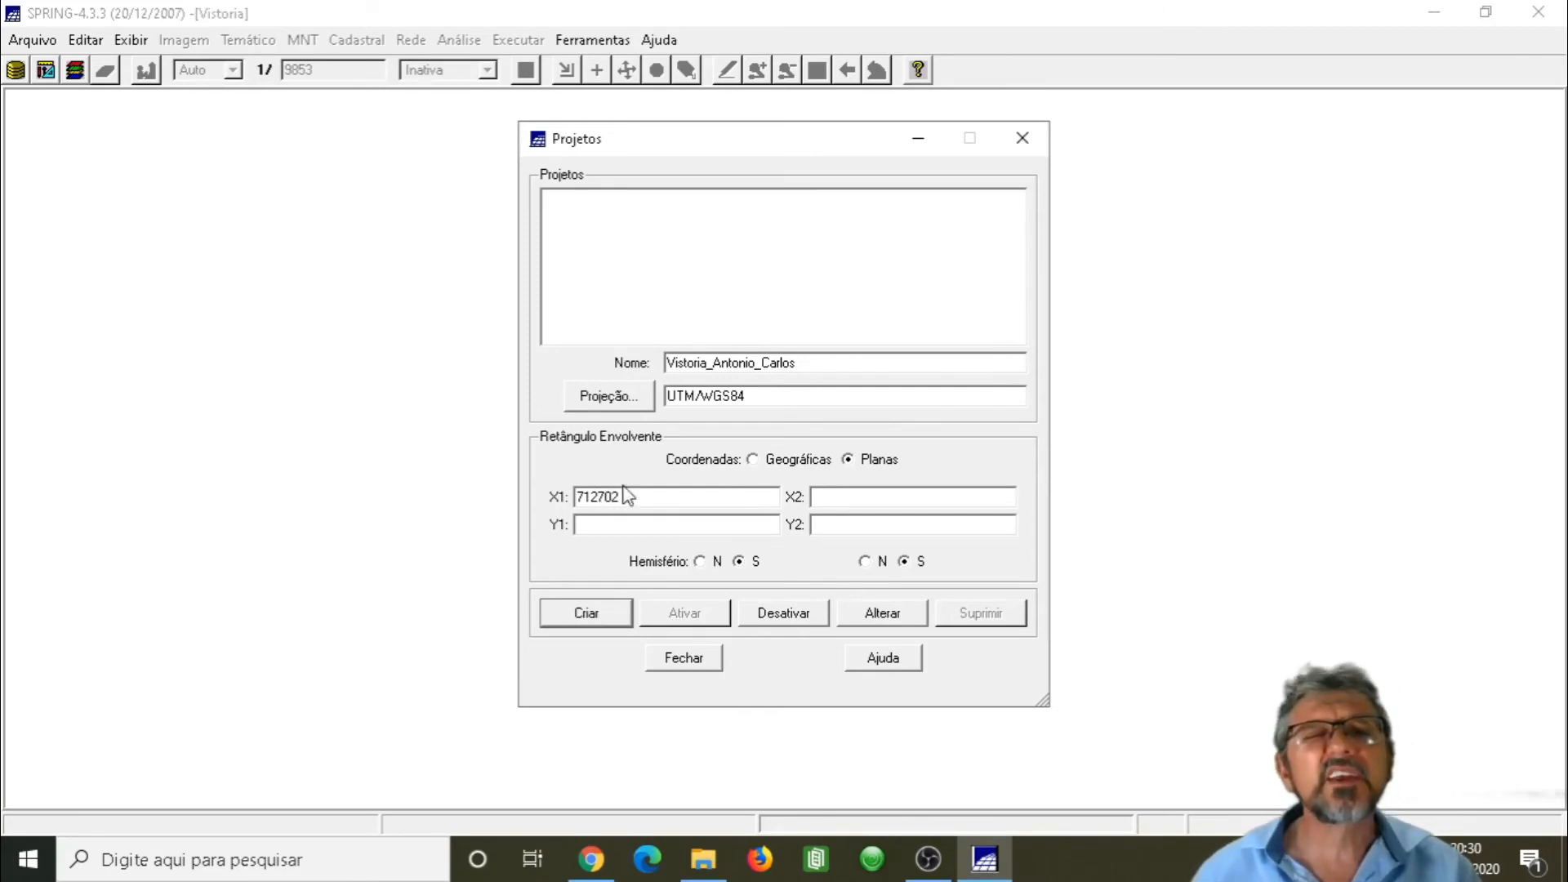
left_click(593, 527)
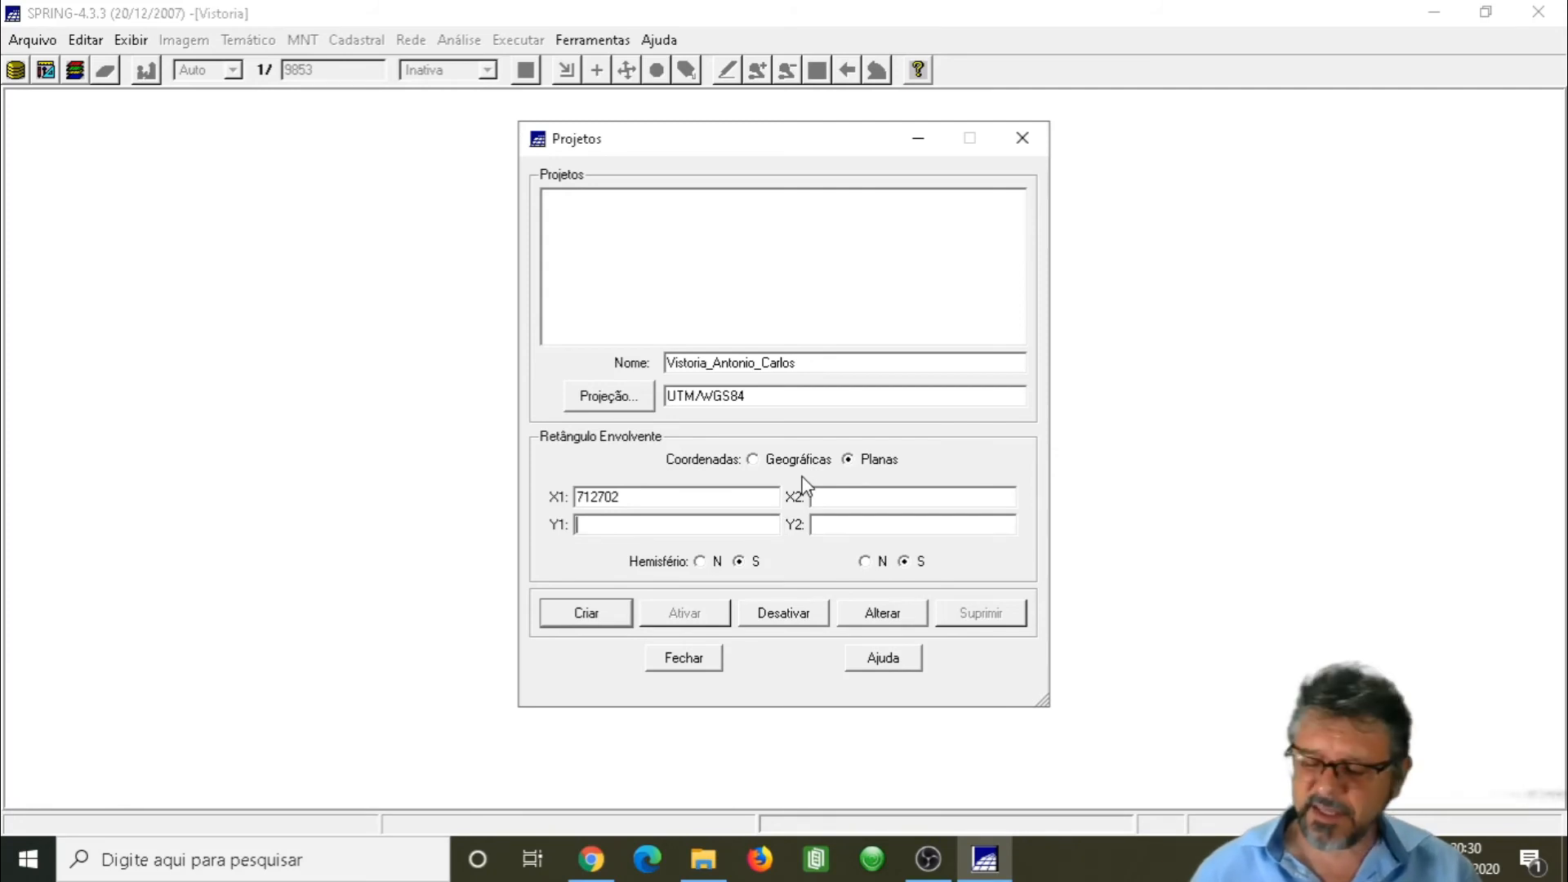
type("69")
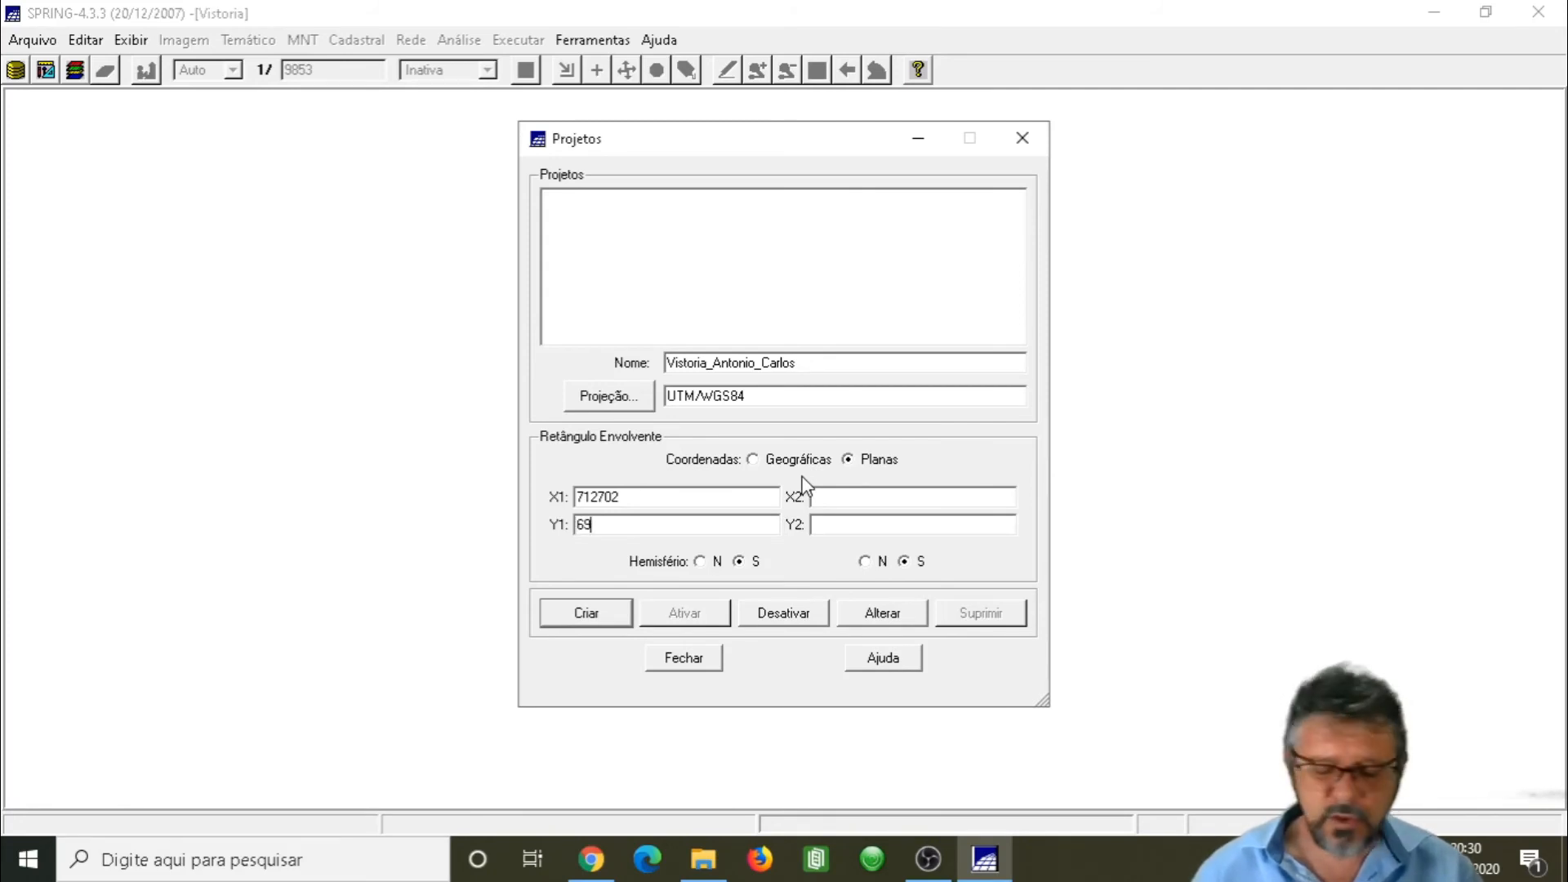
type("58")
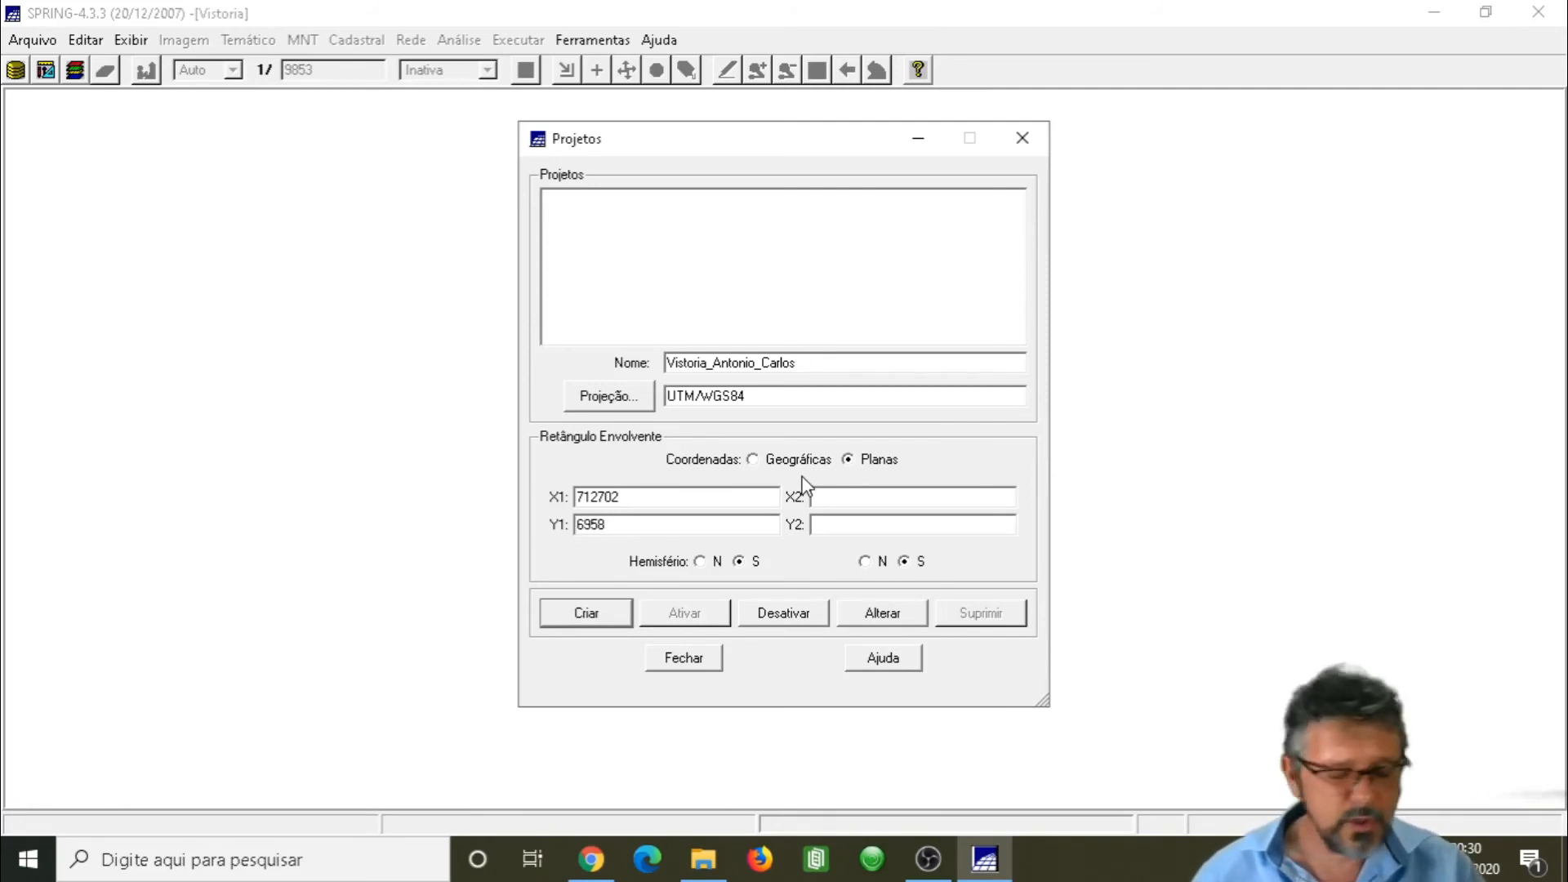
type("824")
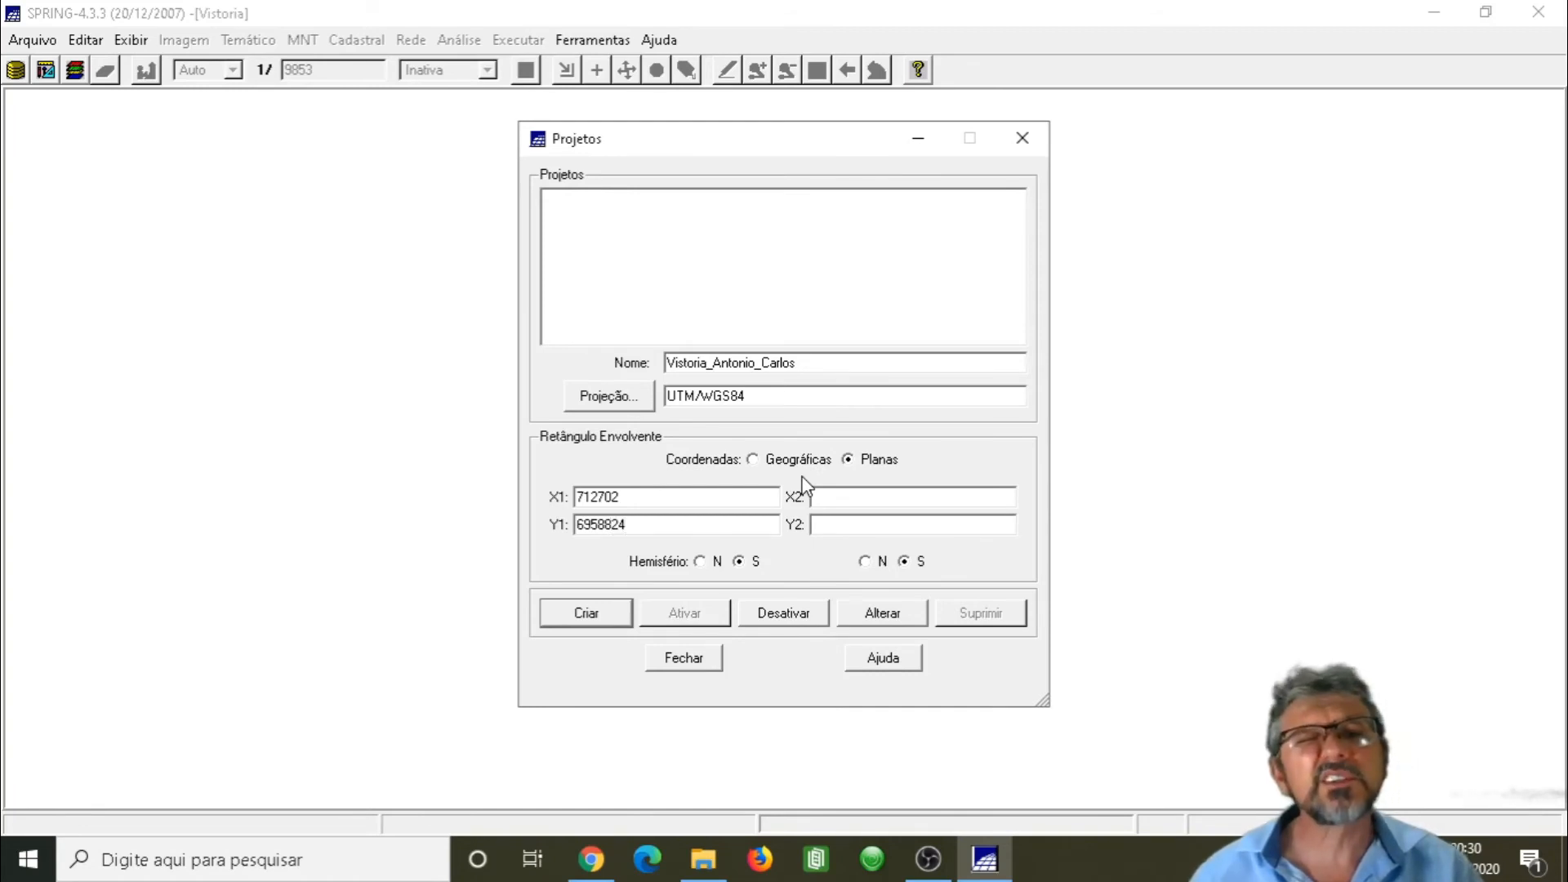
Step: Enter the second corner of the bounding rectangle as X2 714457 and Y2 6959411
left_click(821, 503)
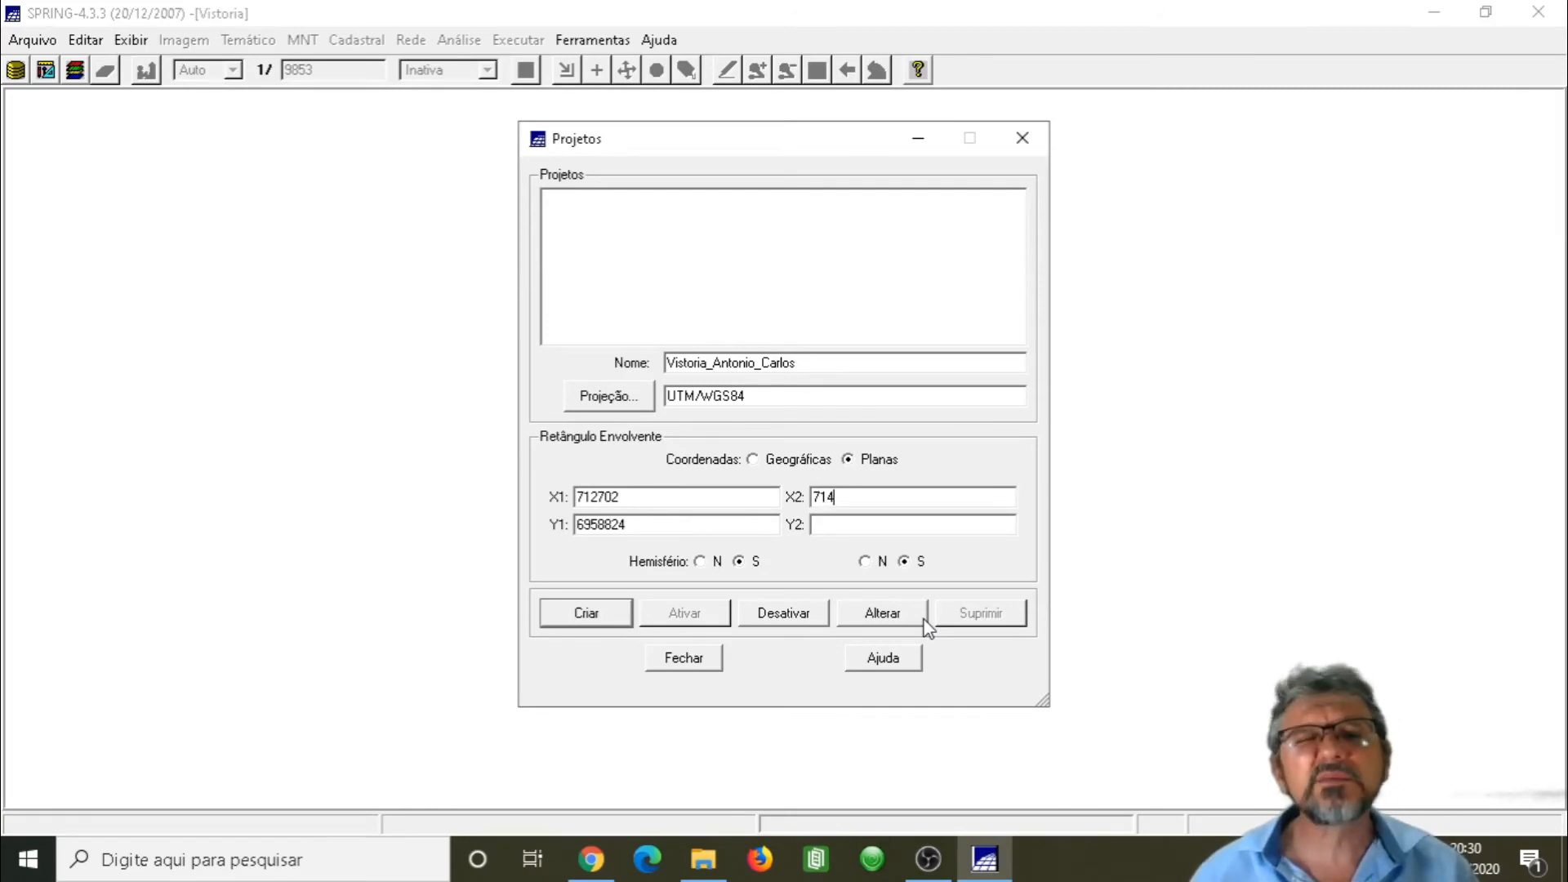
type("7144")
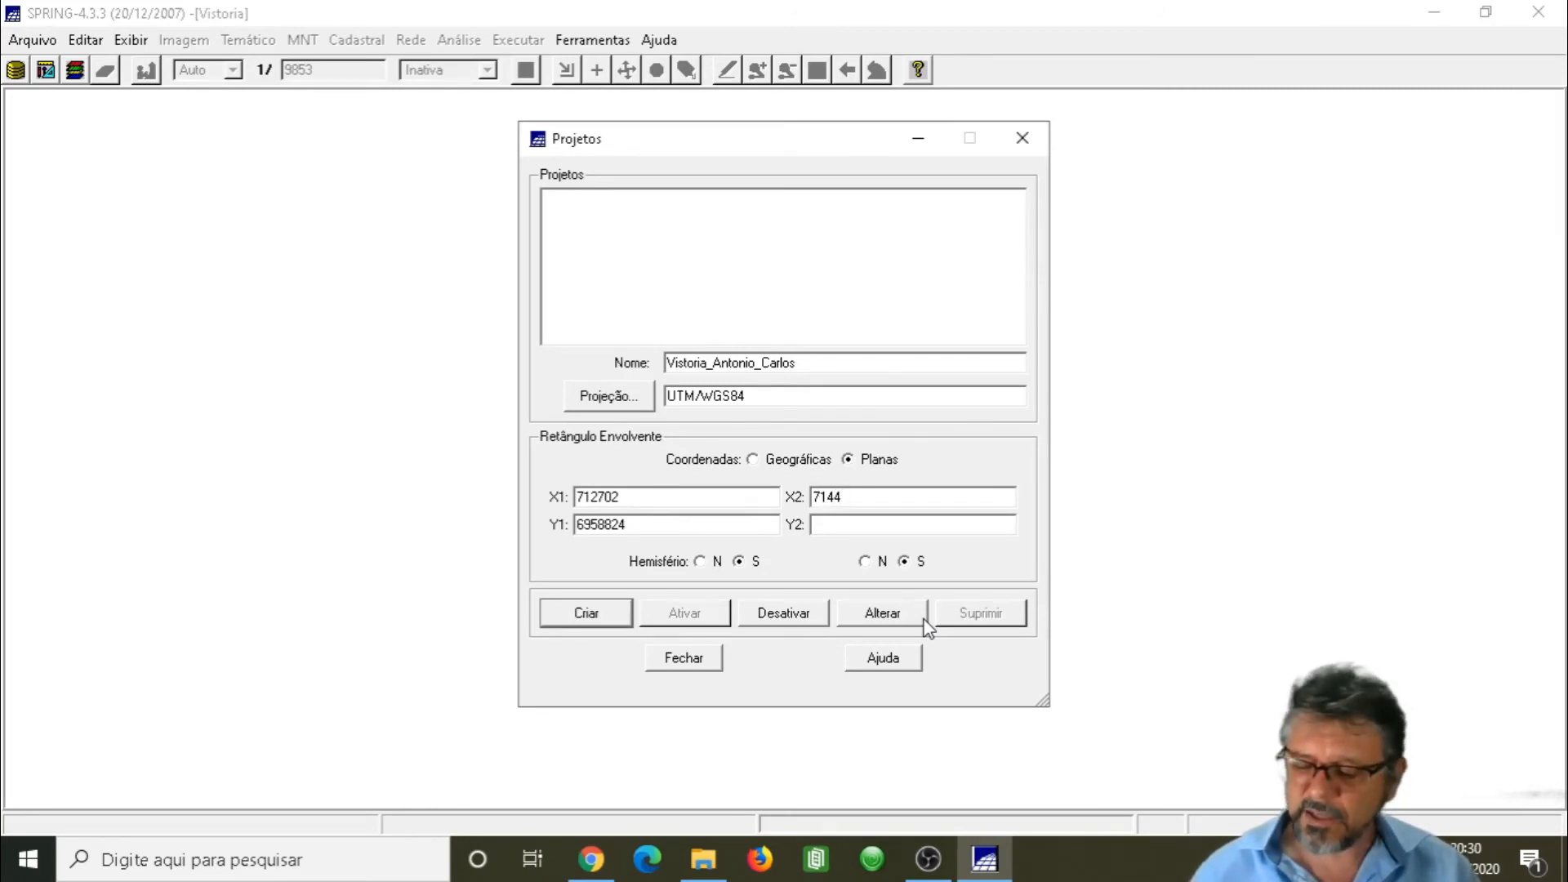
type("57")
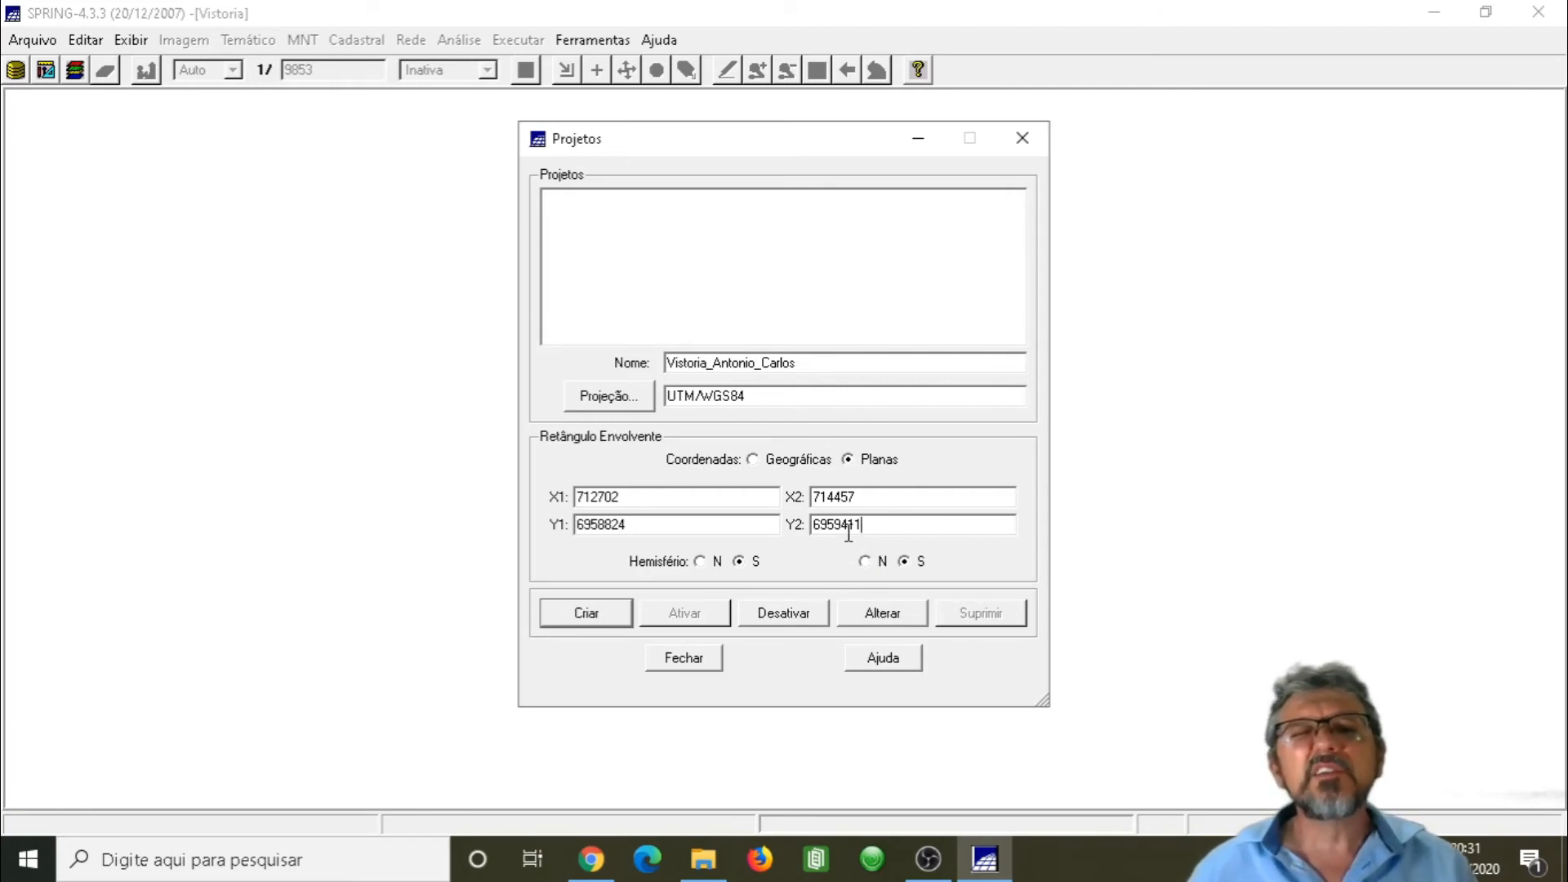
Step: Create the project with the entered bounding rectangle and activate it
left_click(579, 615)
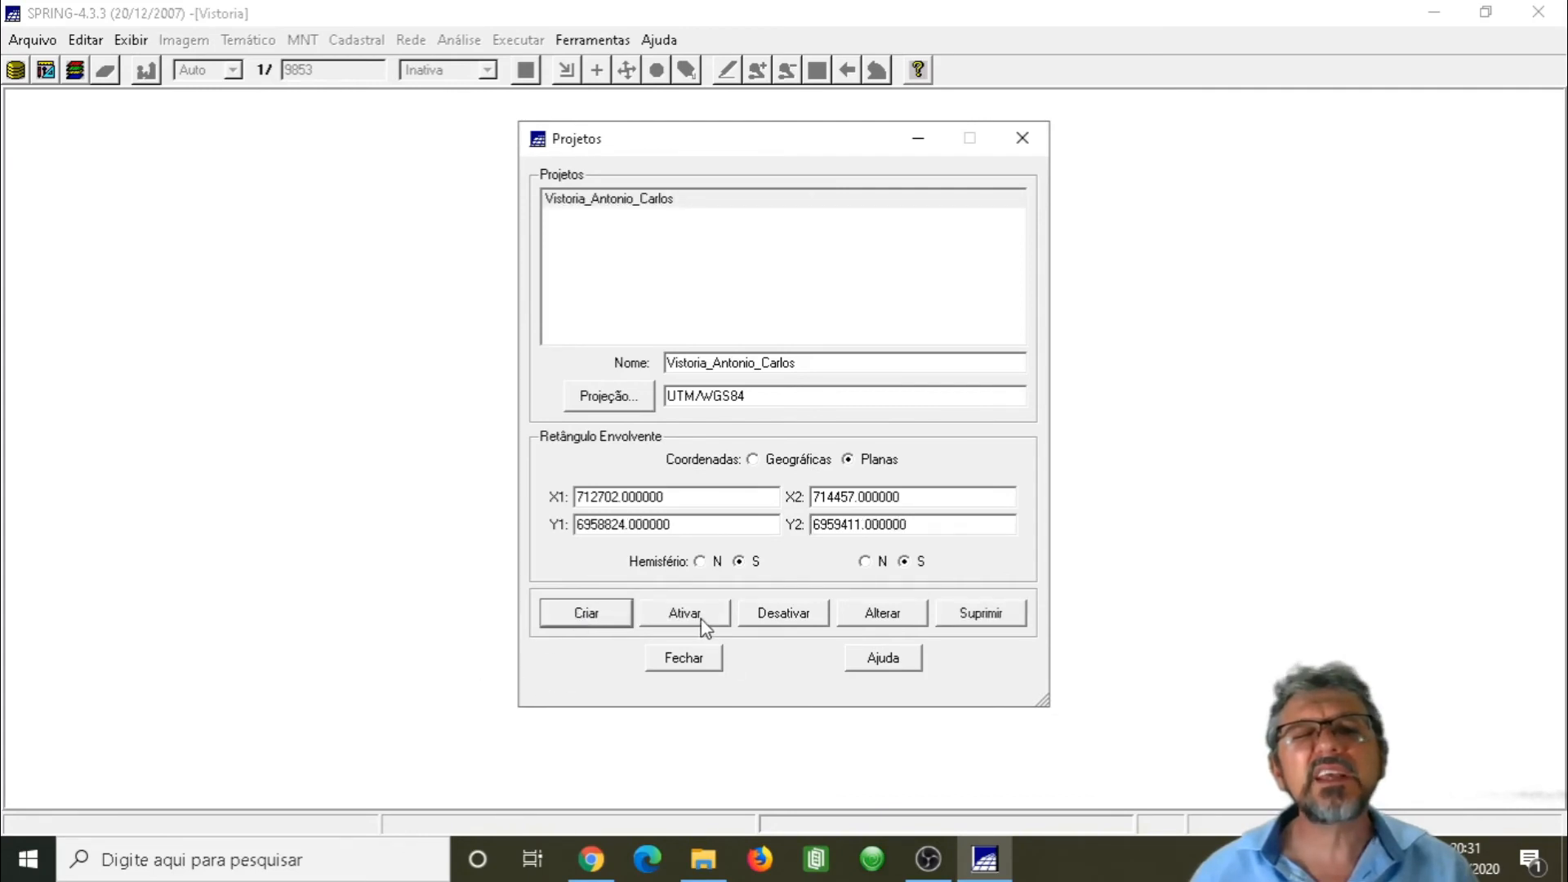
left_click(699, 621)
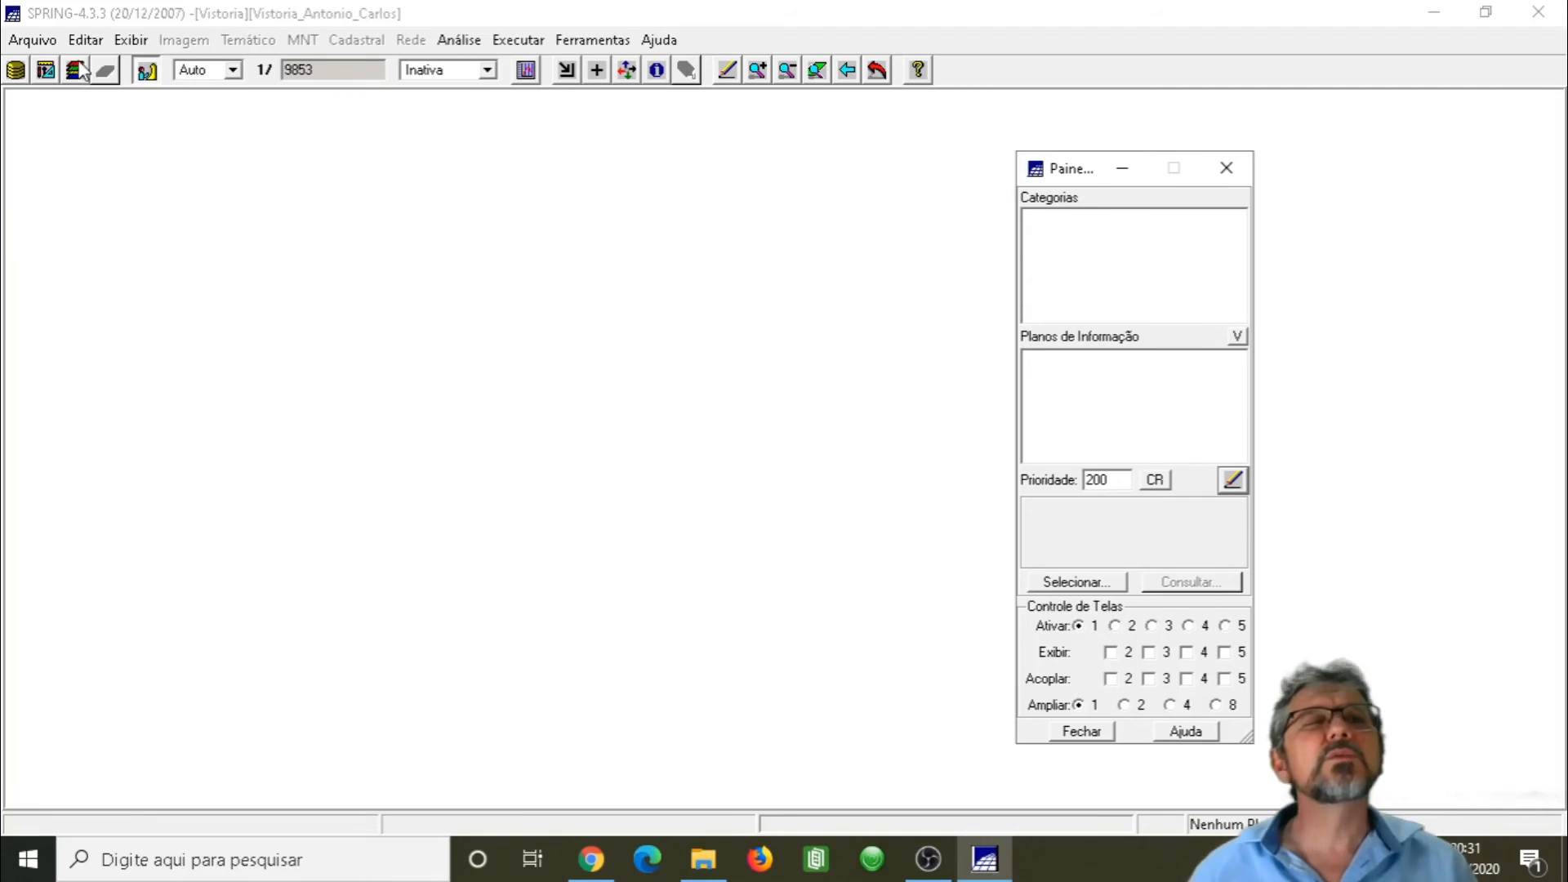
Step: Review the current database and the current project in their managers, closing both
left_click(15, 74)
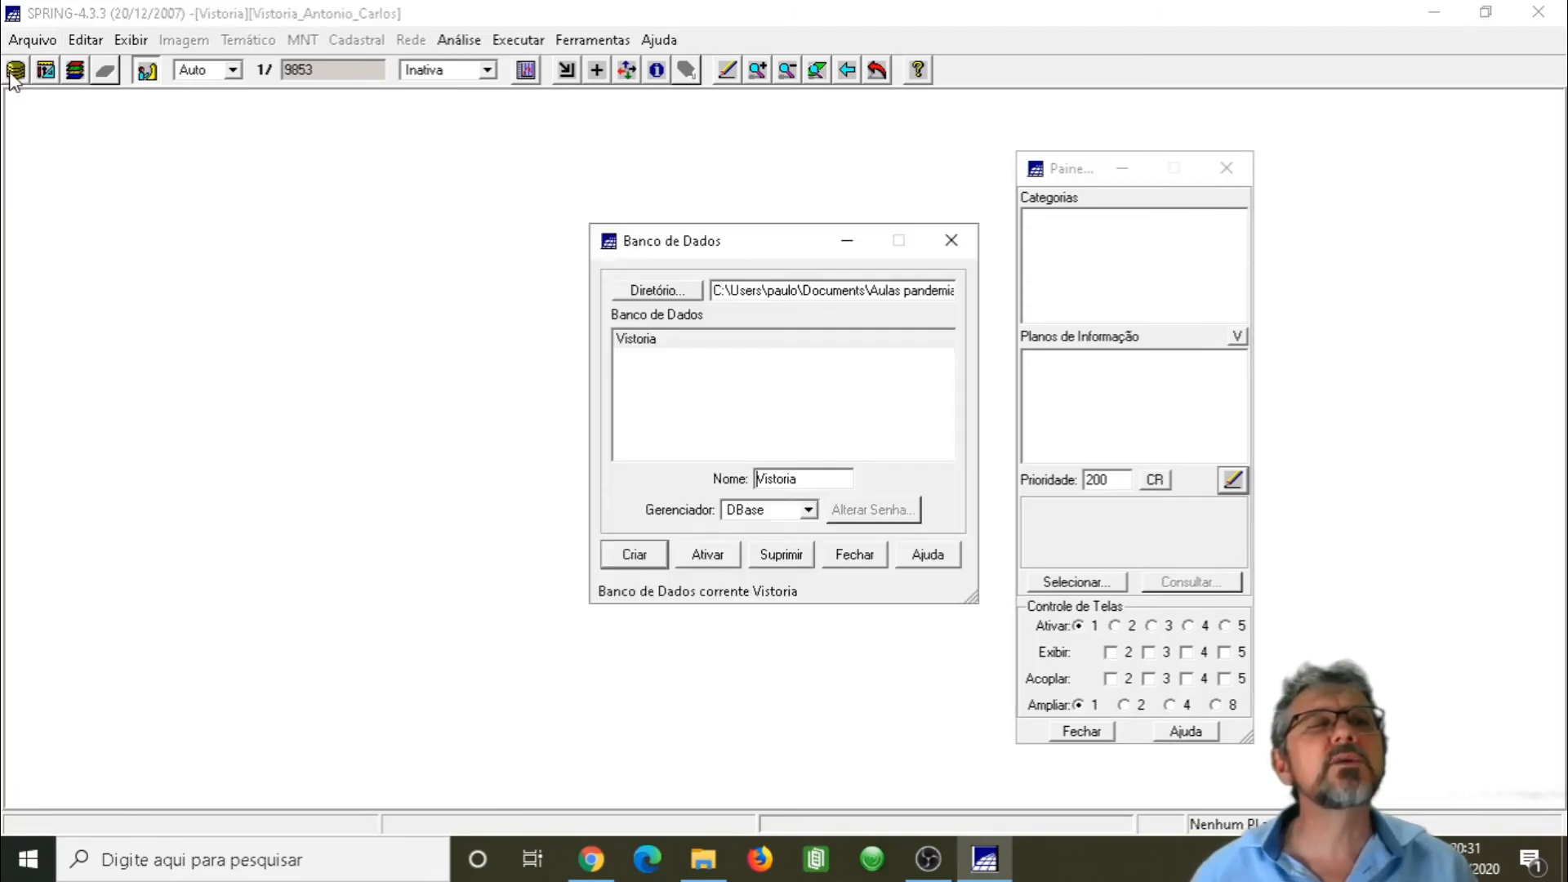
left_click(45, 70)
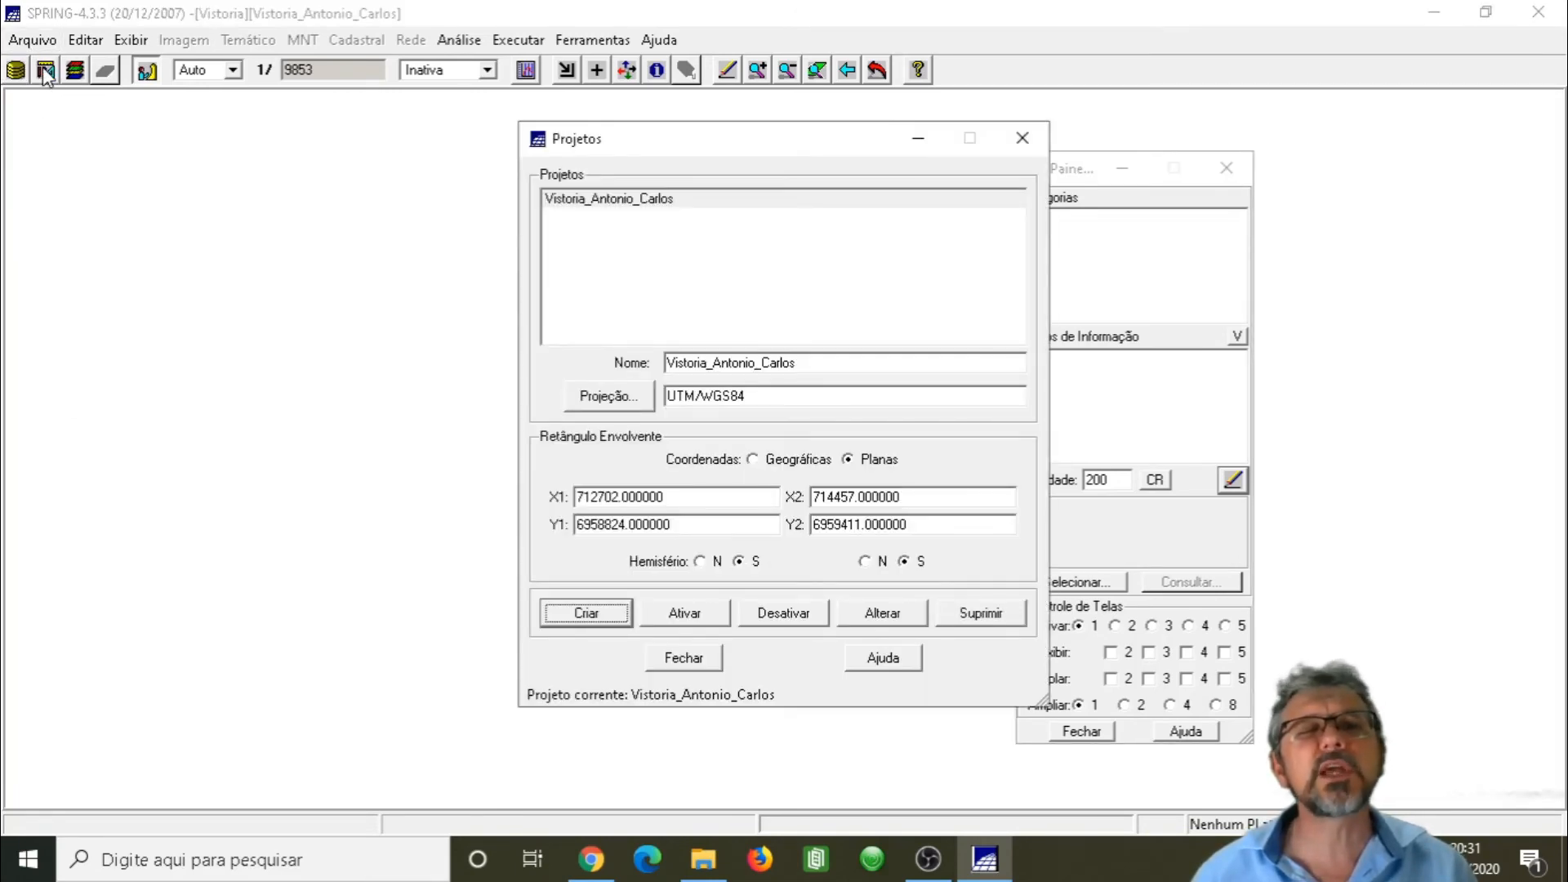
left_click(1022, 138)
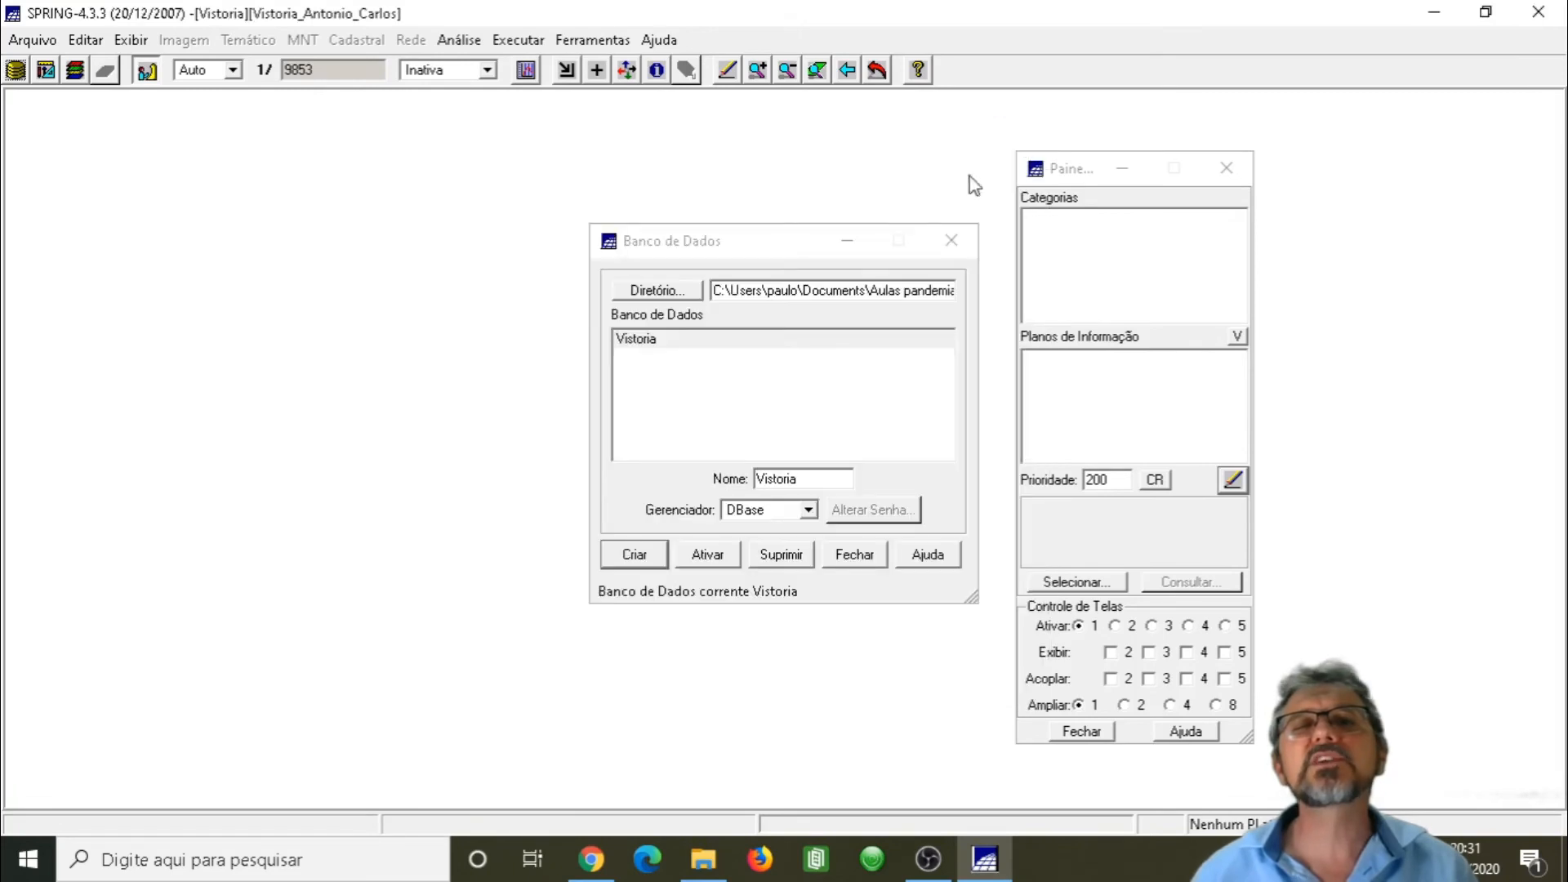
left_click(947, 243)
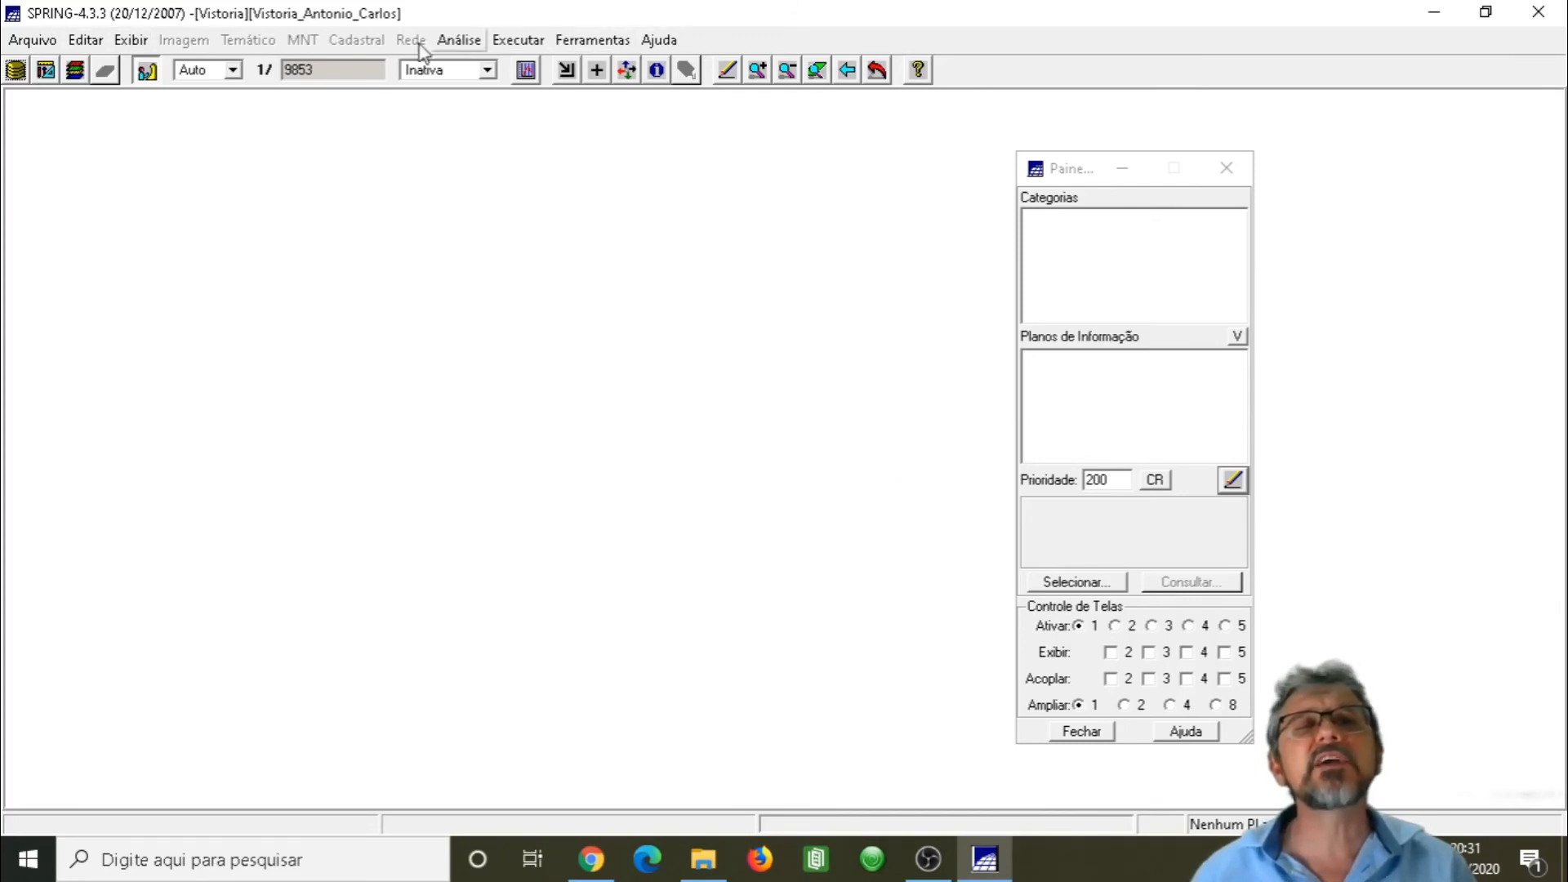
left_click(677, 42)
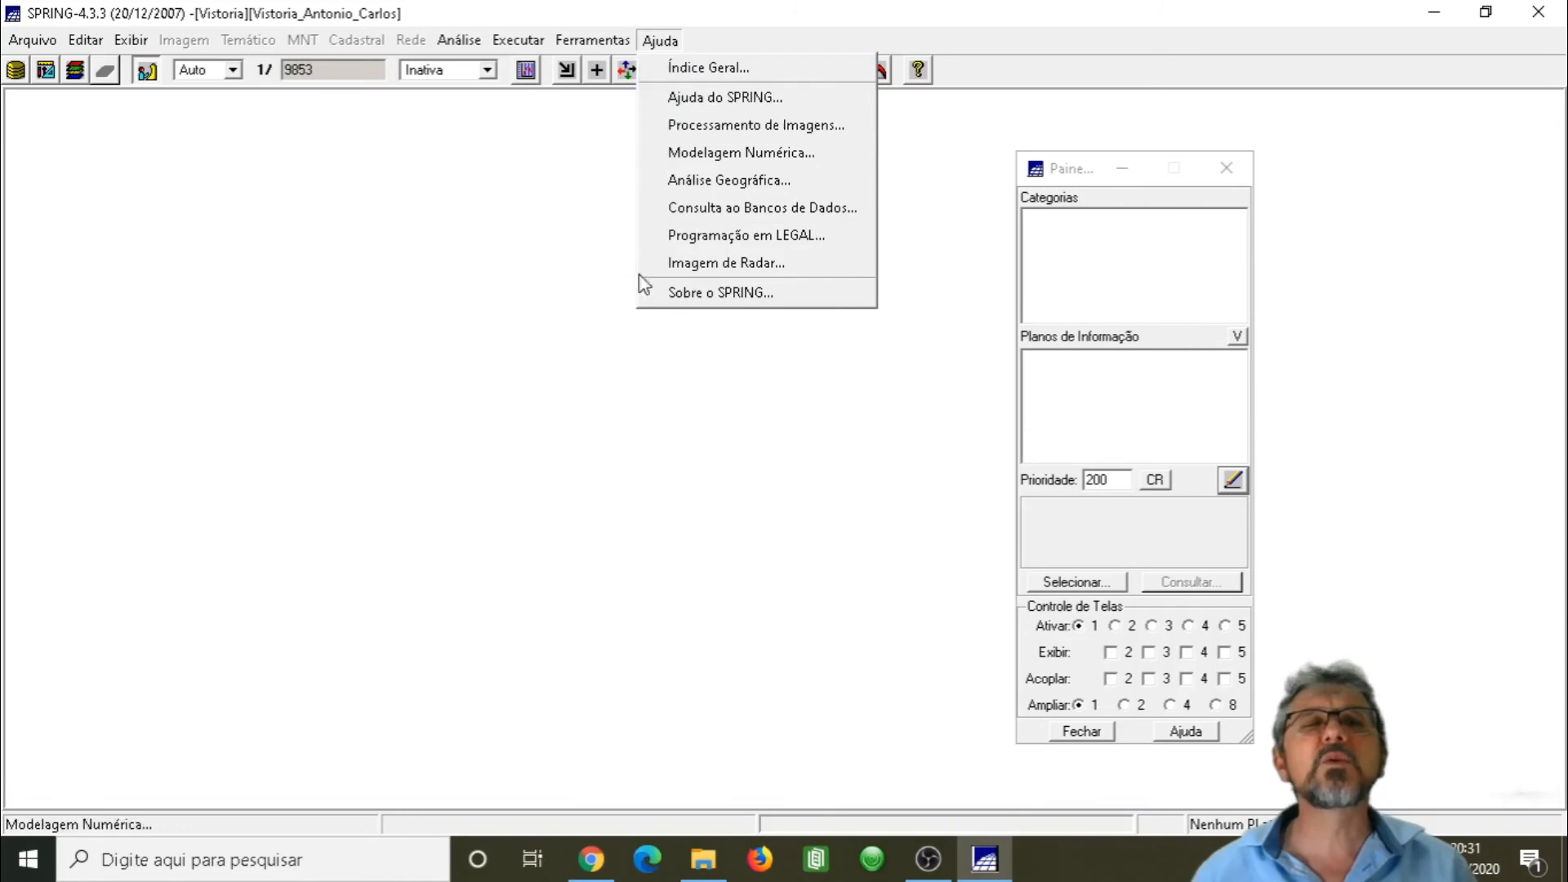
left_click(501, 261)
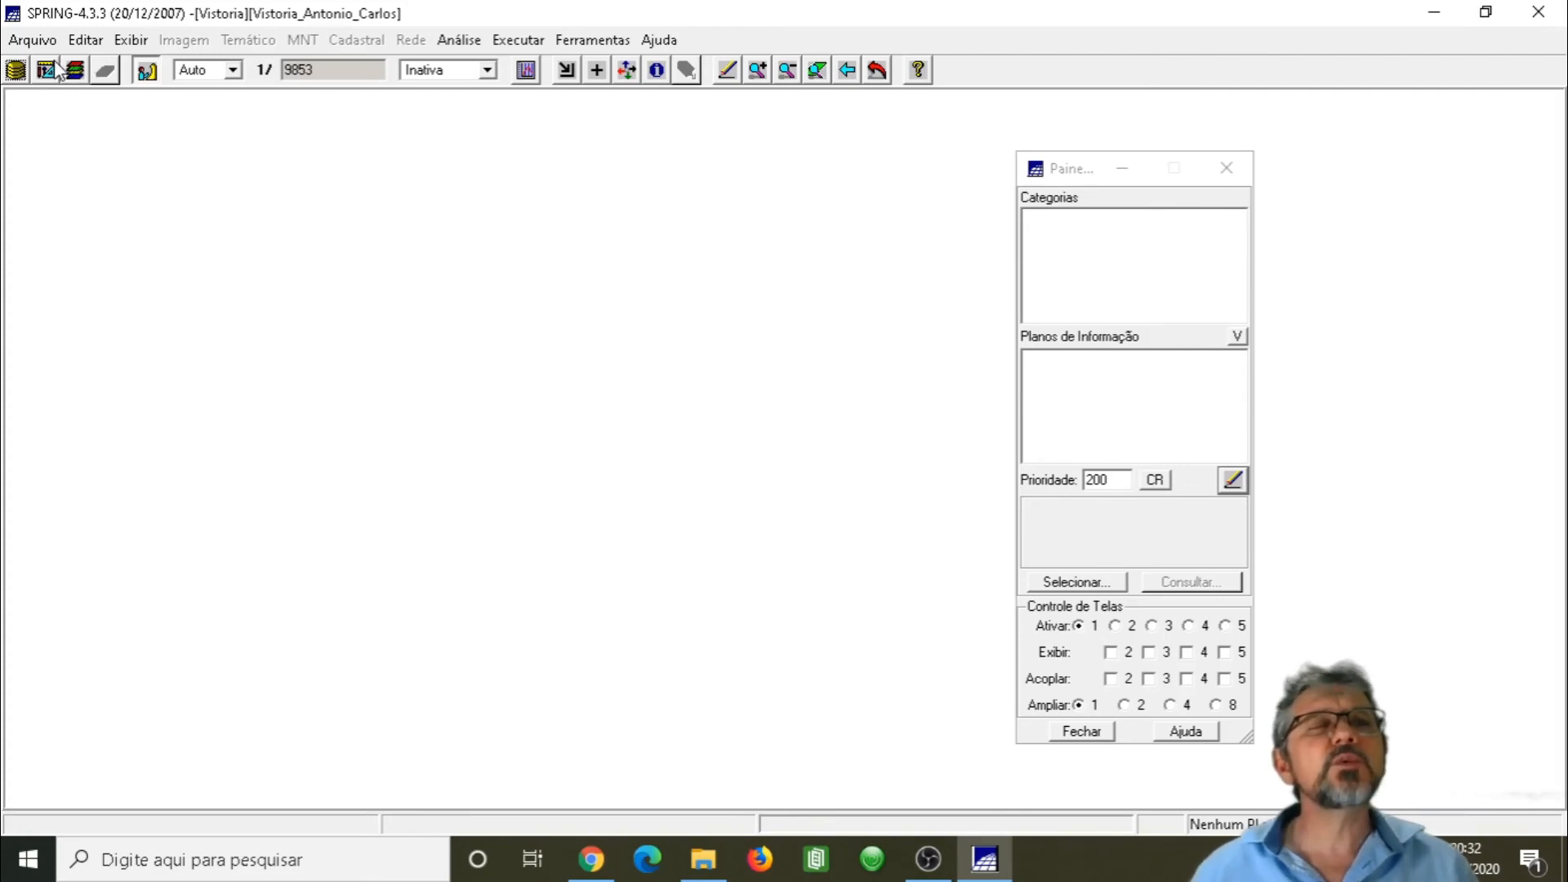
left_click(75, 78)
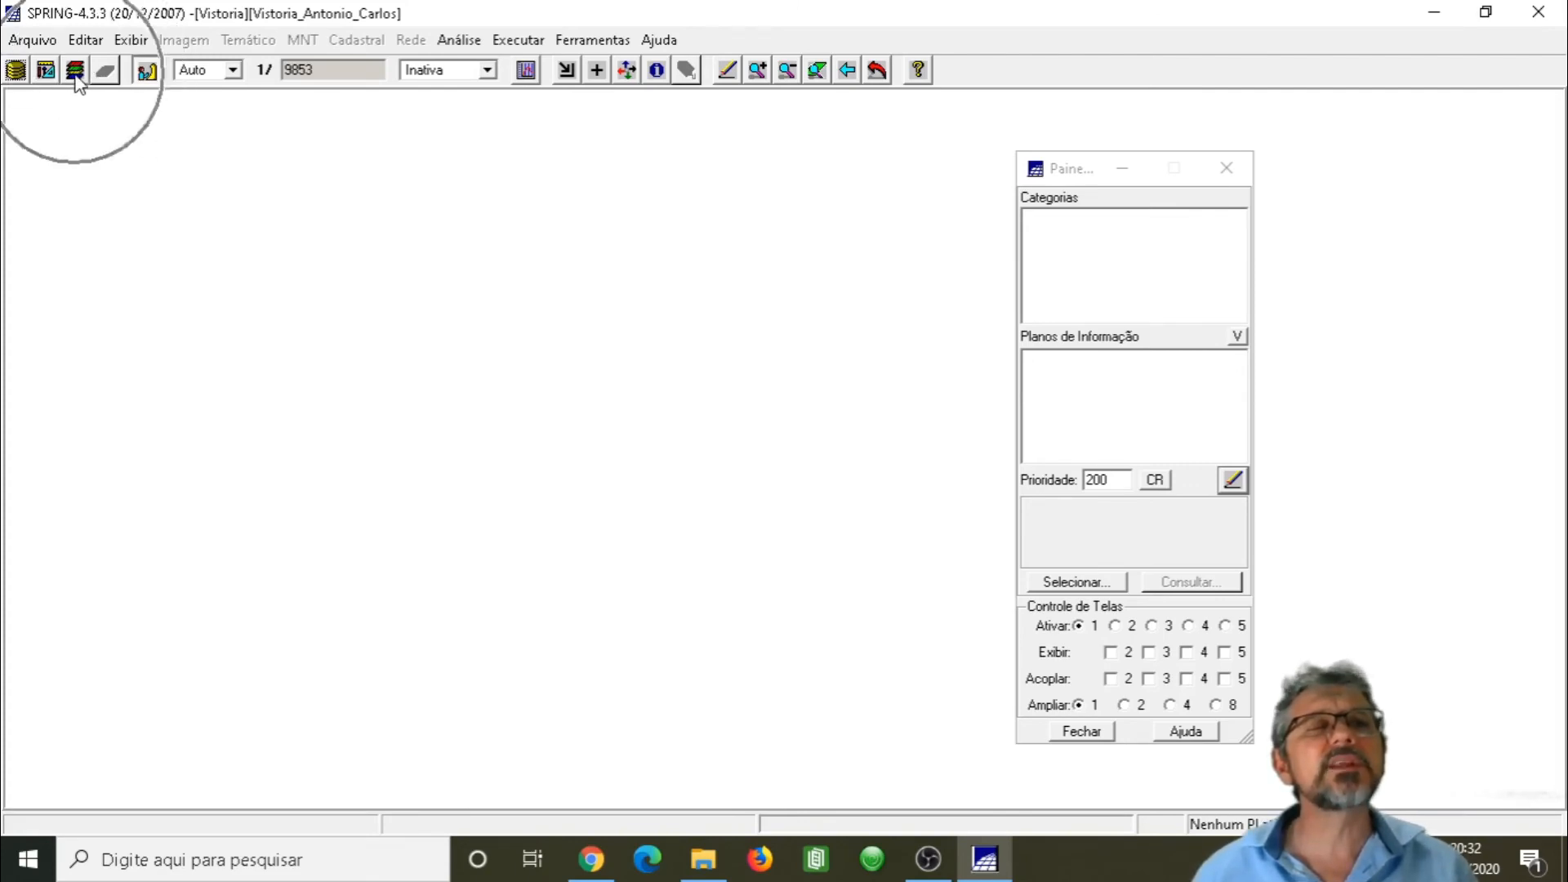
left_click(16, 75)
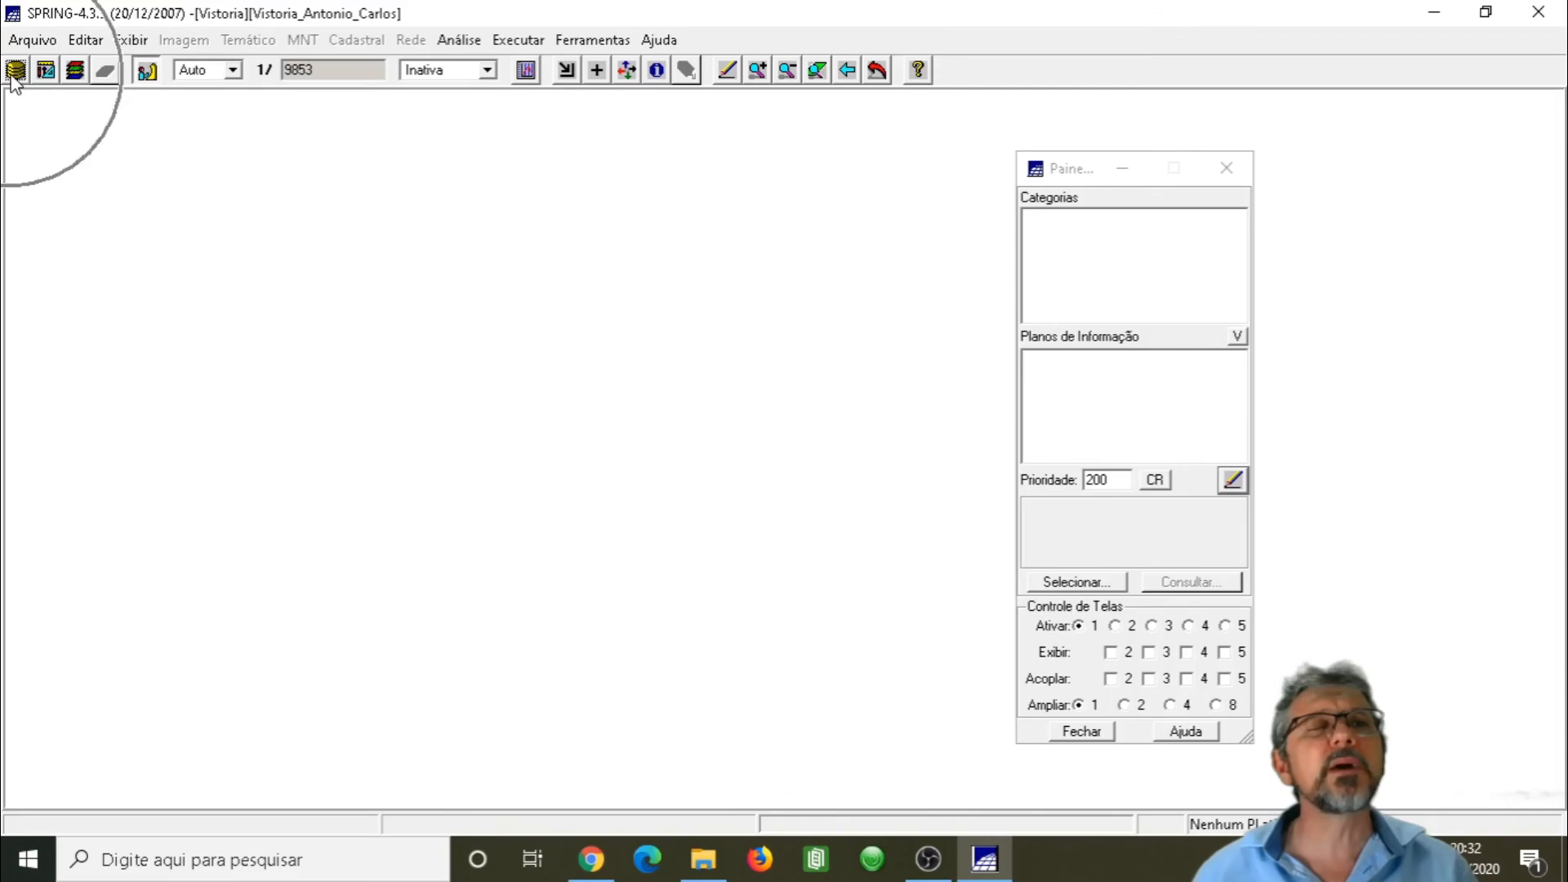
left_click(77, 79)
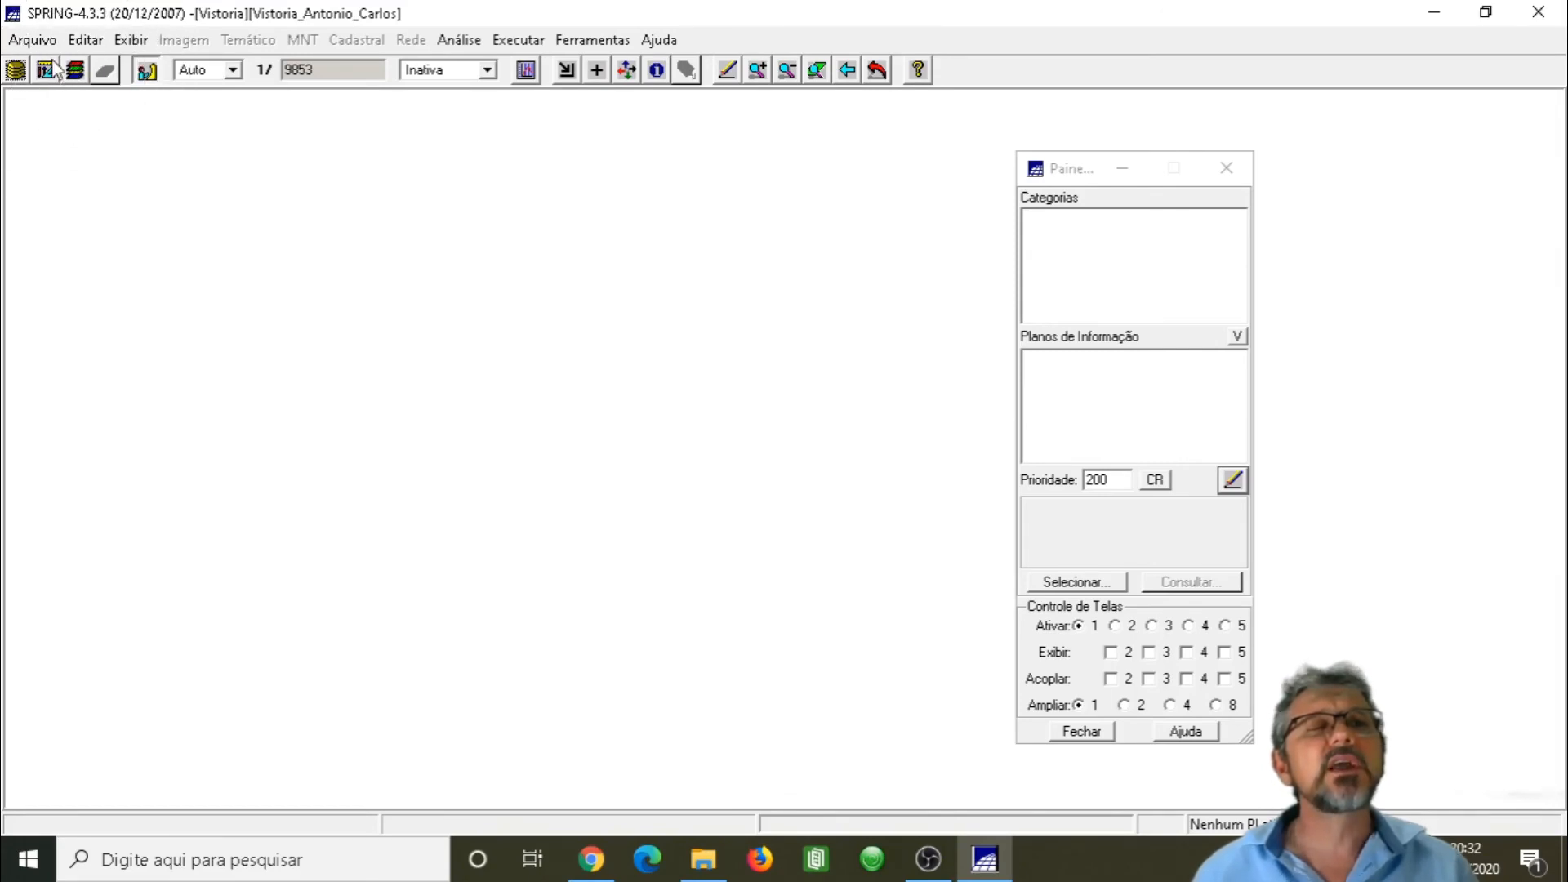
Step: Open the data model settings to define the database's categories
left_click(32, 40)
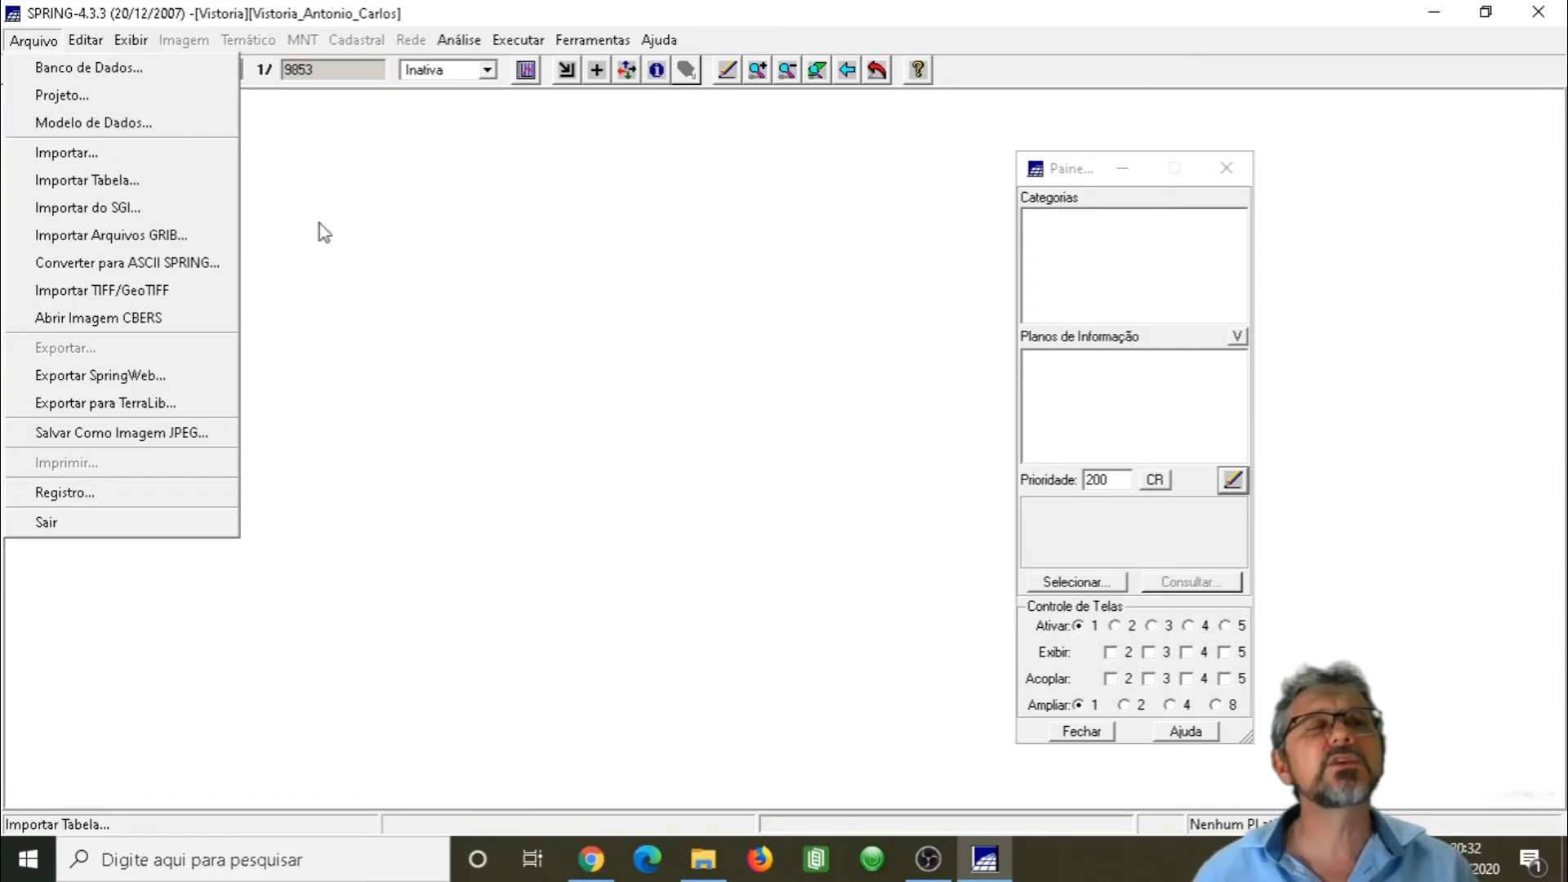
left_click(92, 126)
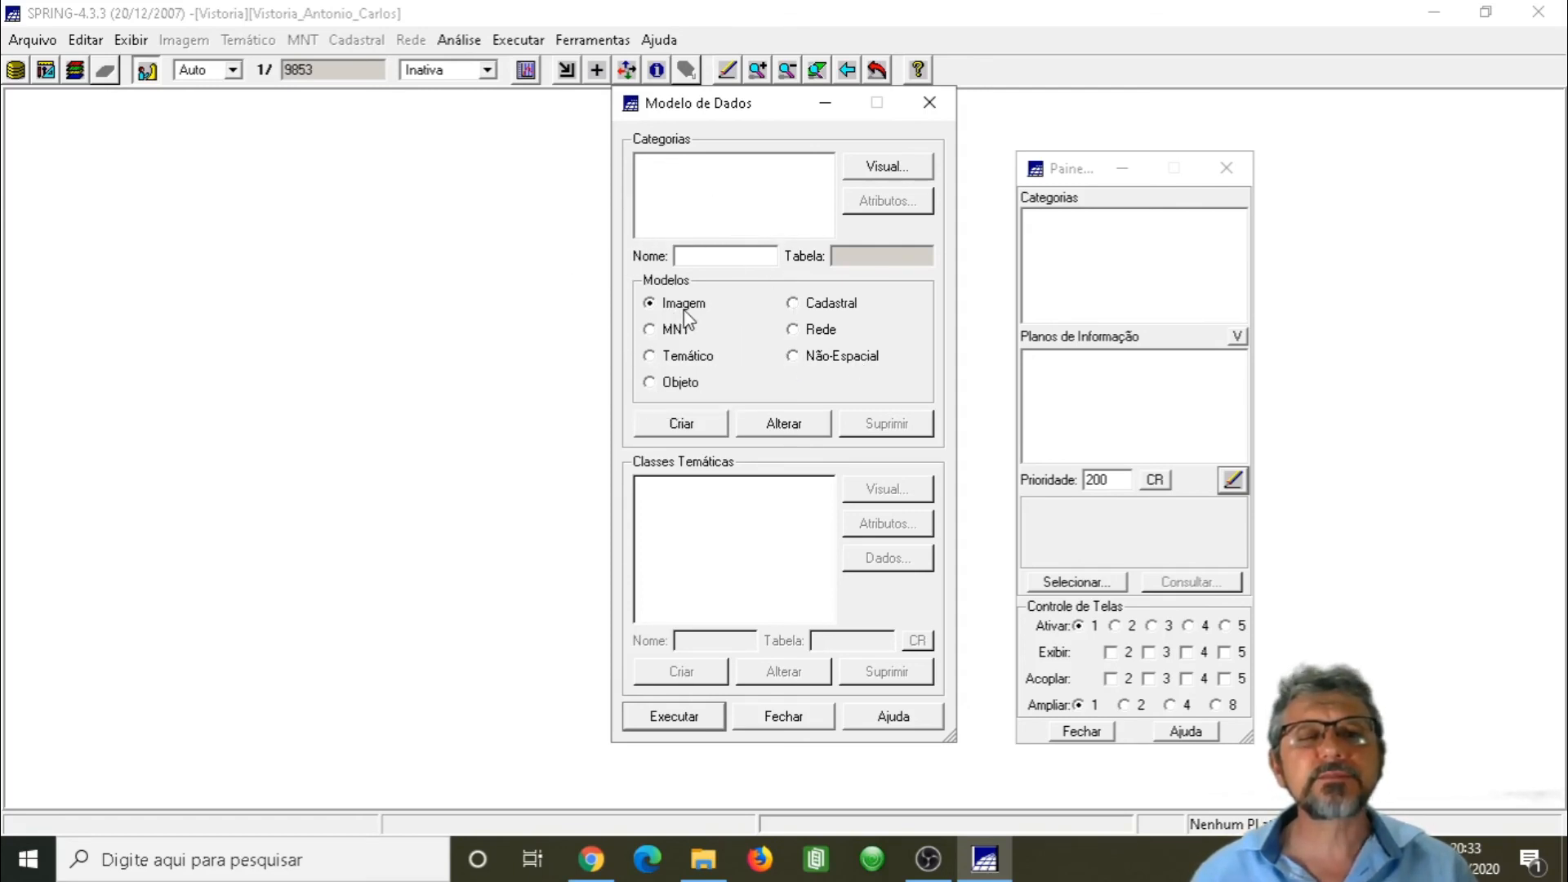
key("ctrl")
key("ctrl")
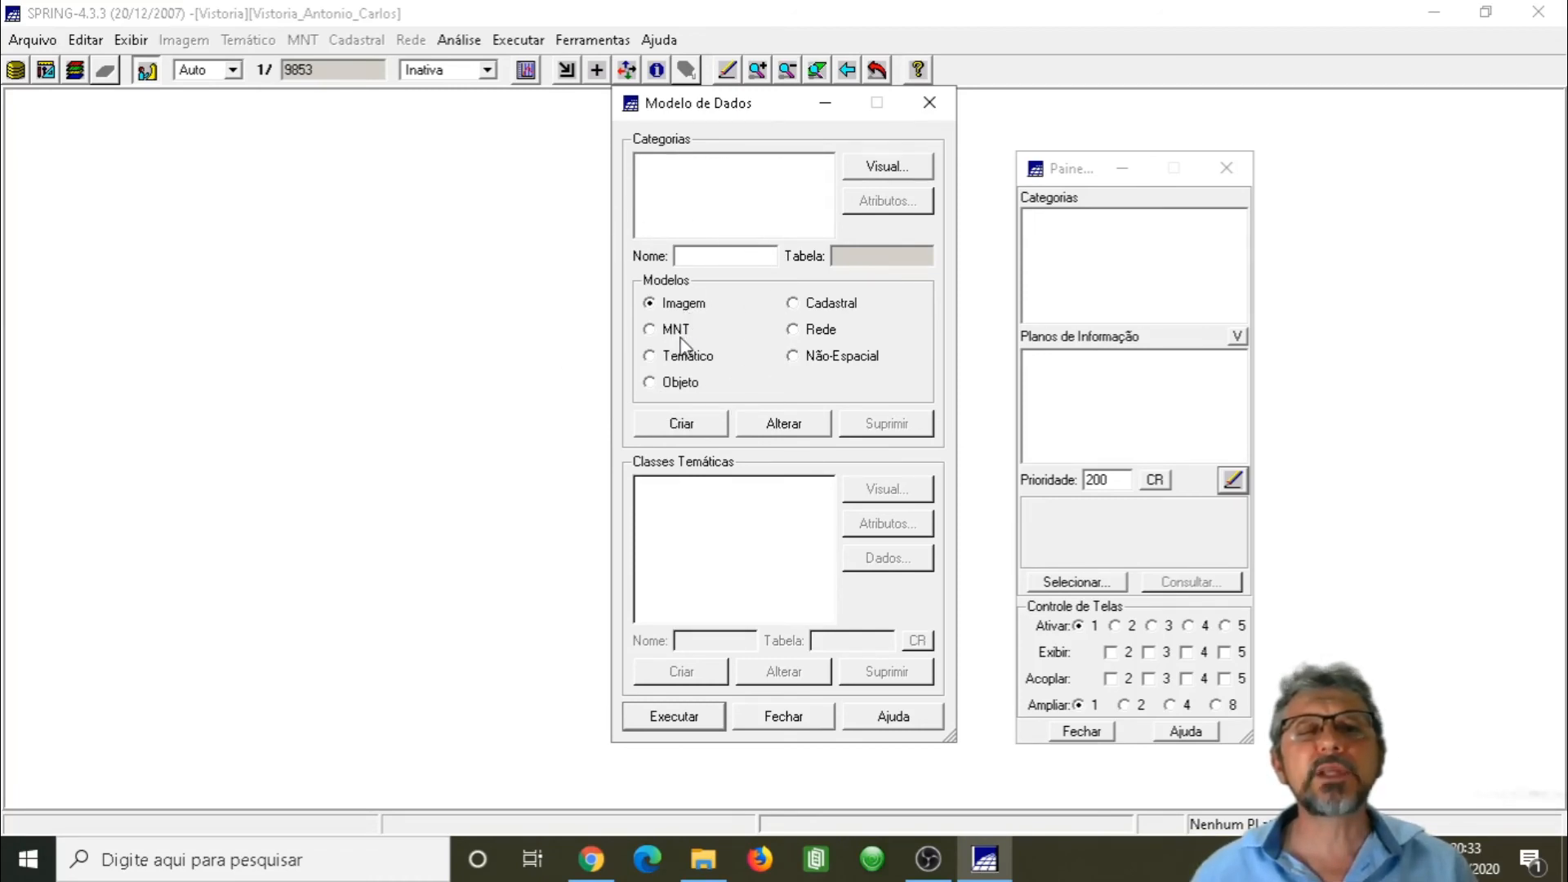
key("ctrl")
key("ctrl")
key("ctrl")
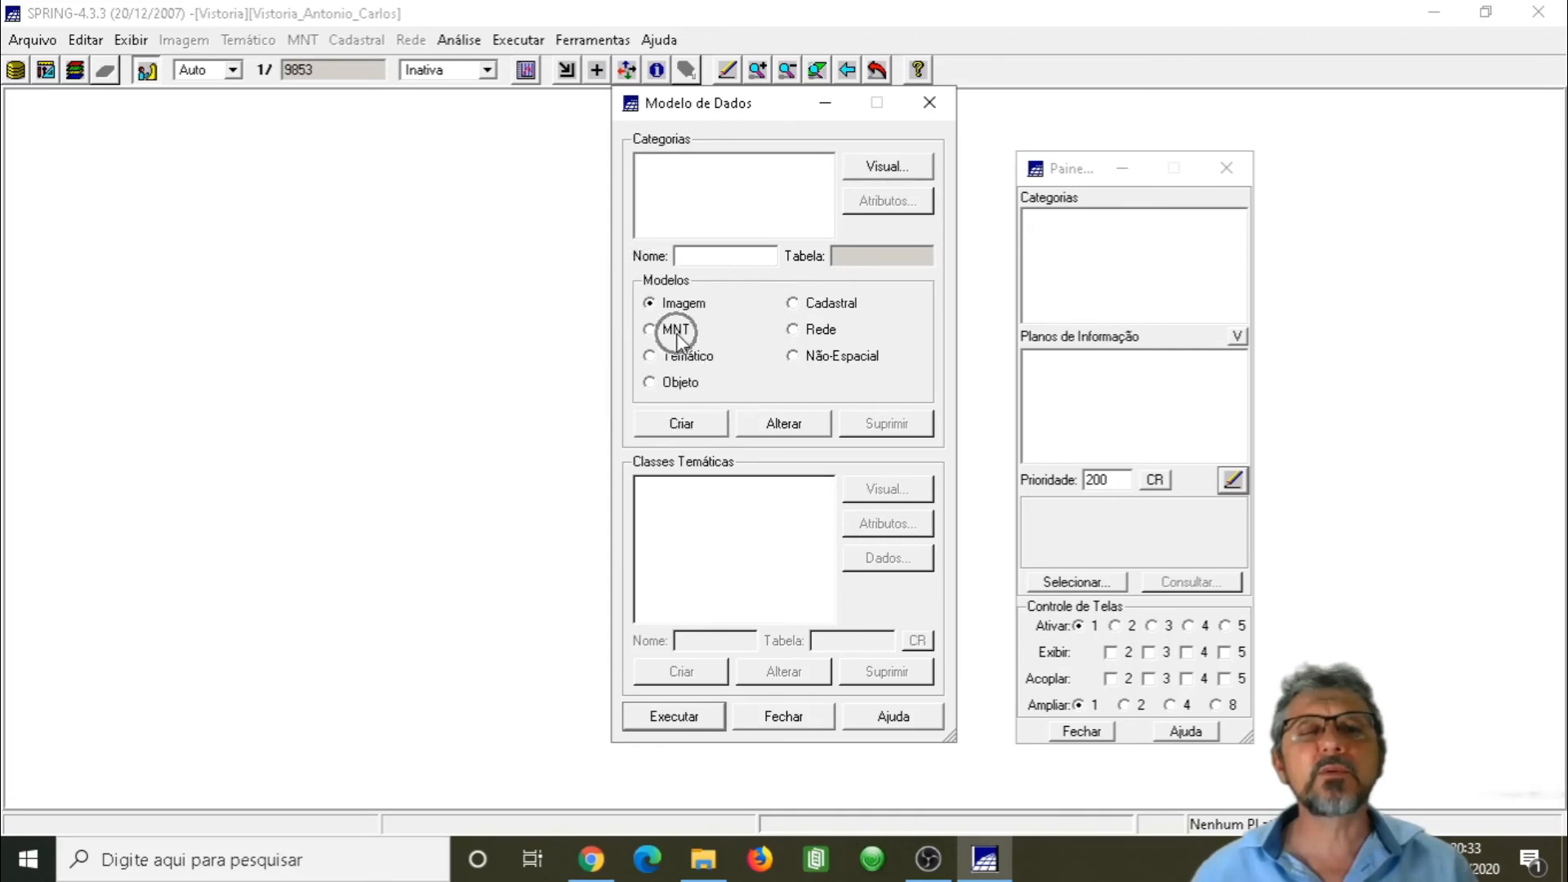
key("ctrl")
key("ctrl")
key("ctrl")
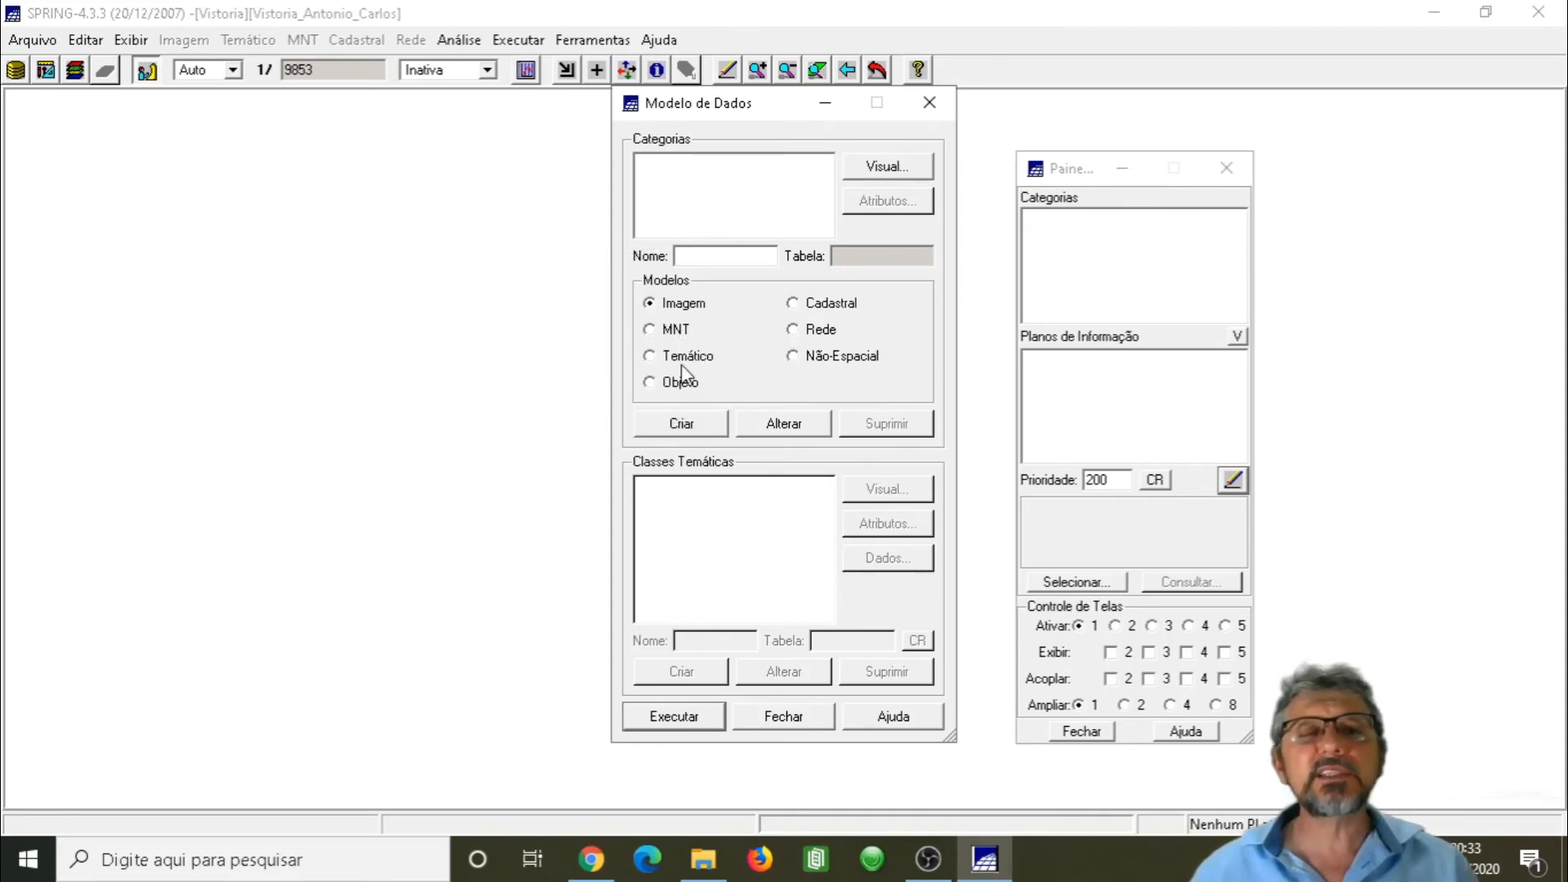
key("ctrl")
key("ctrl")
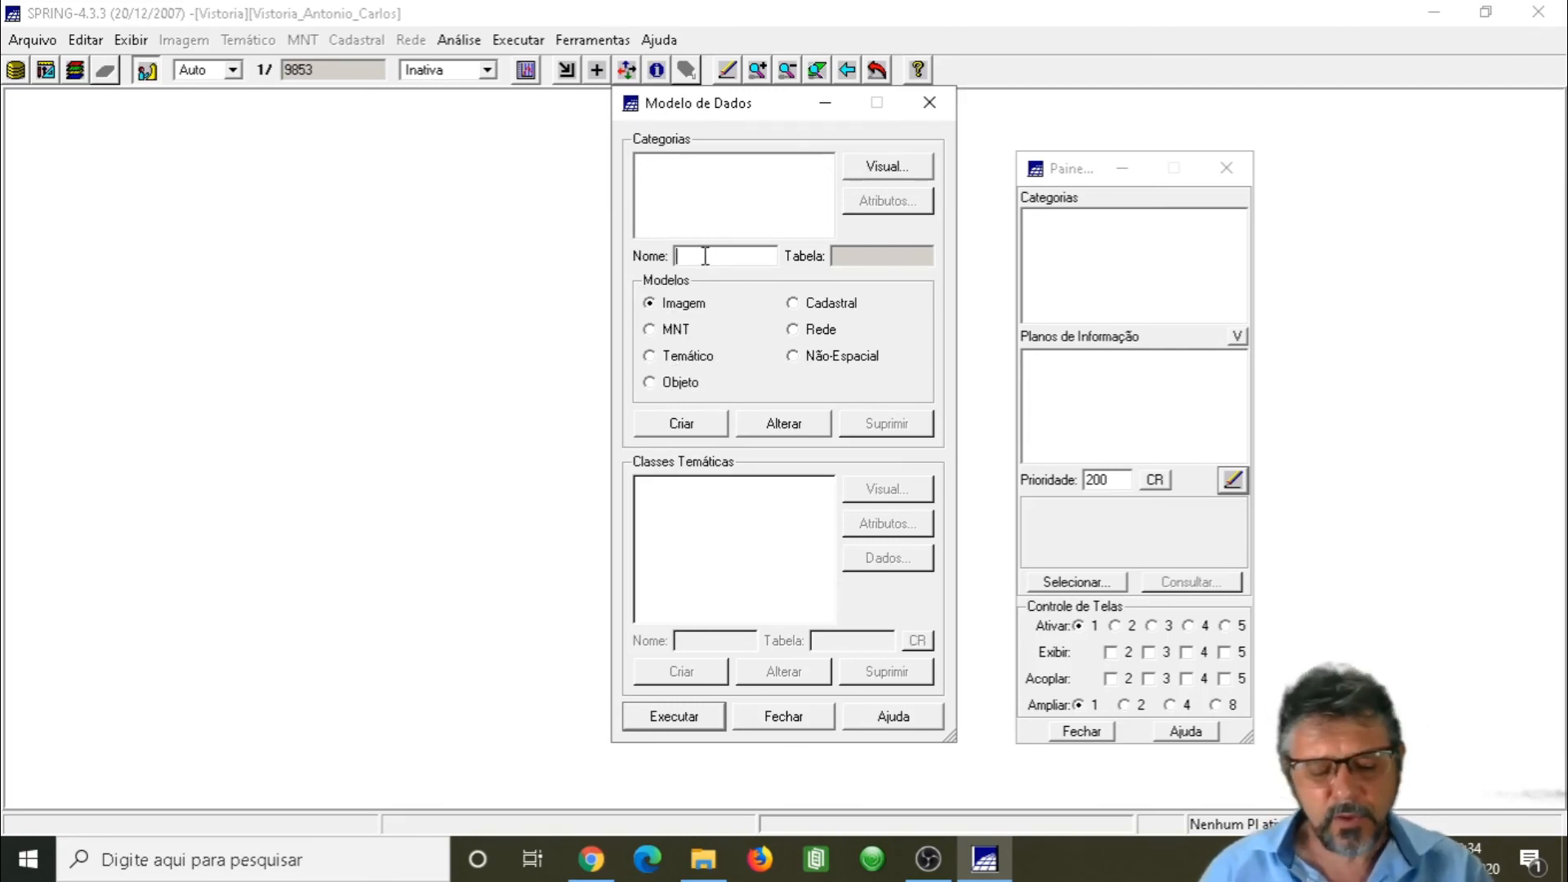
Step: Create a category named Foto with the Imagem model
type("Fot")
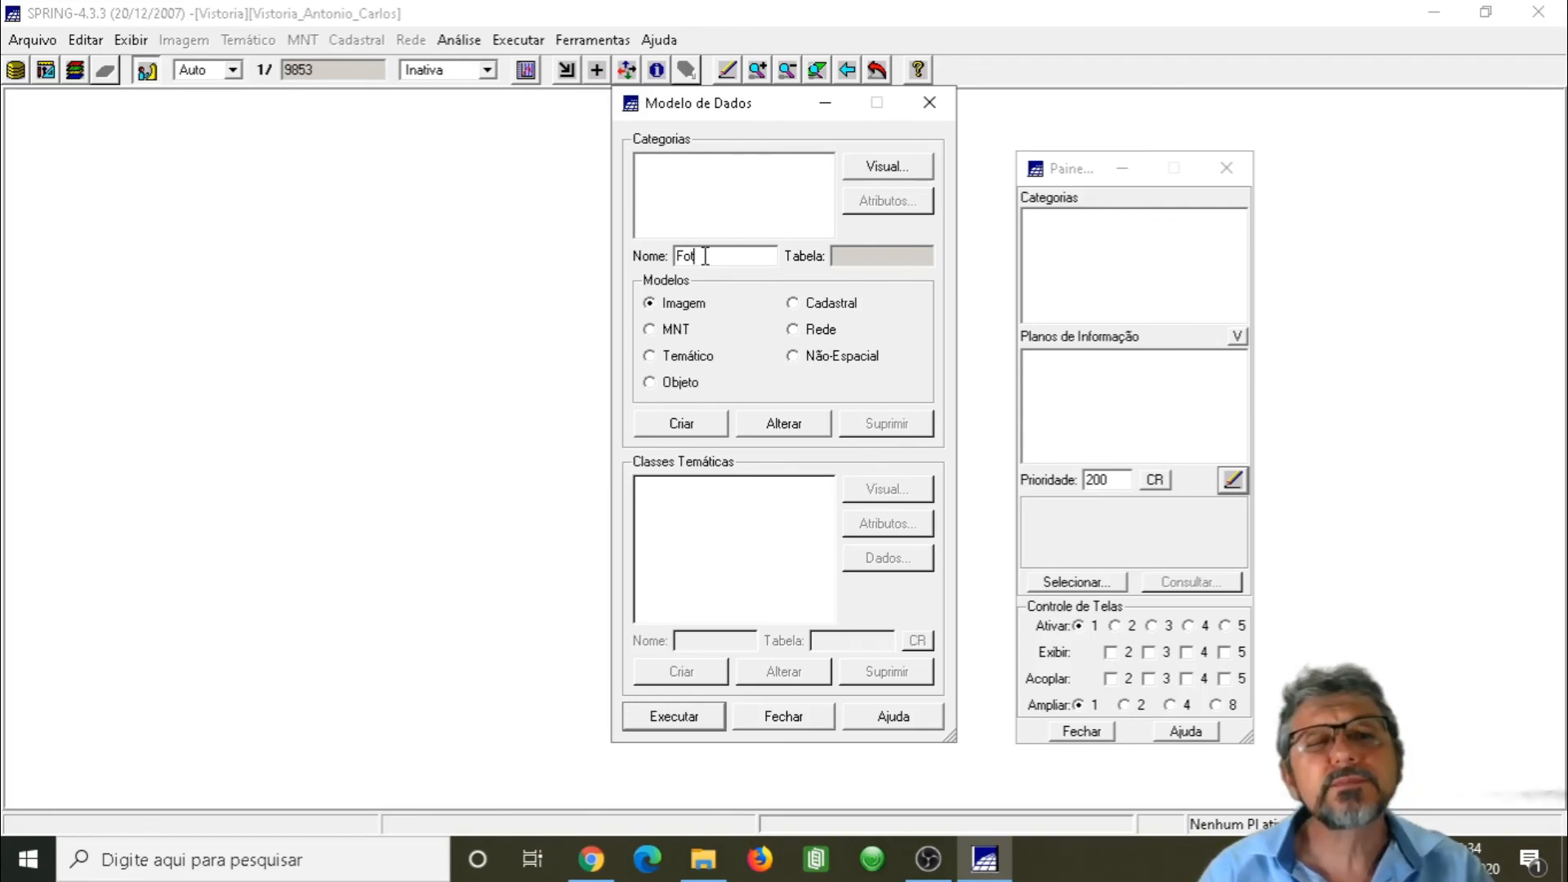
type("p")
key("BackSpace")
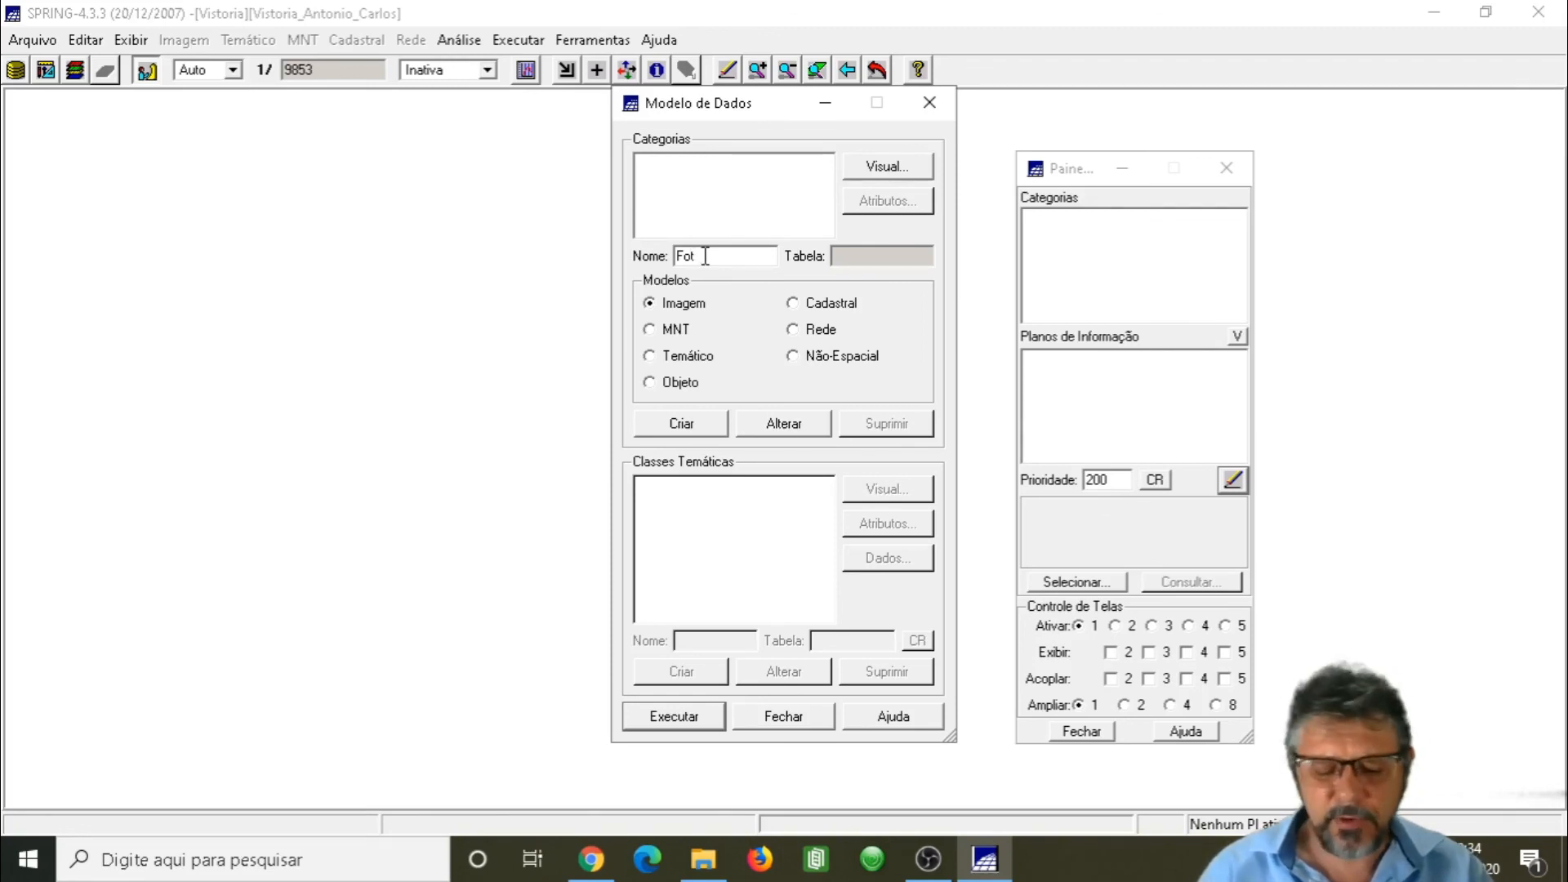
type("o")
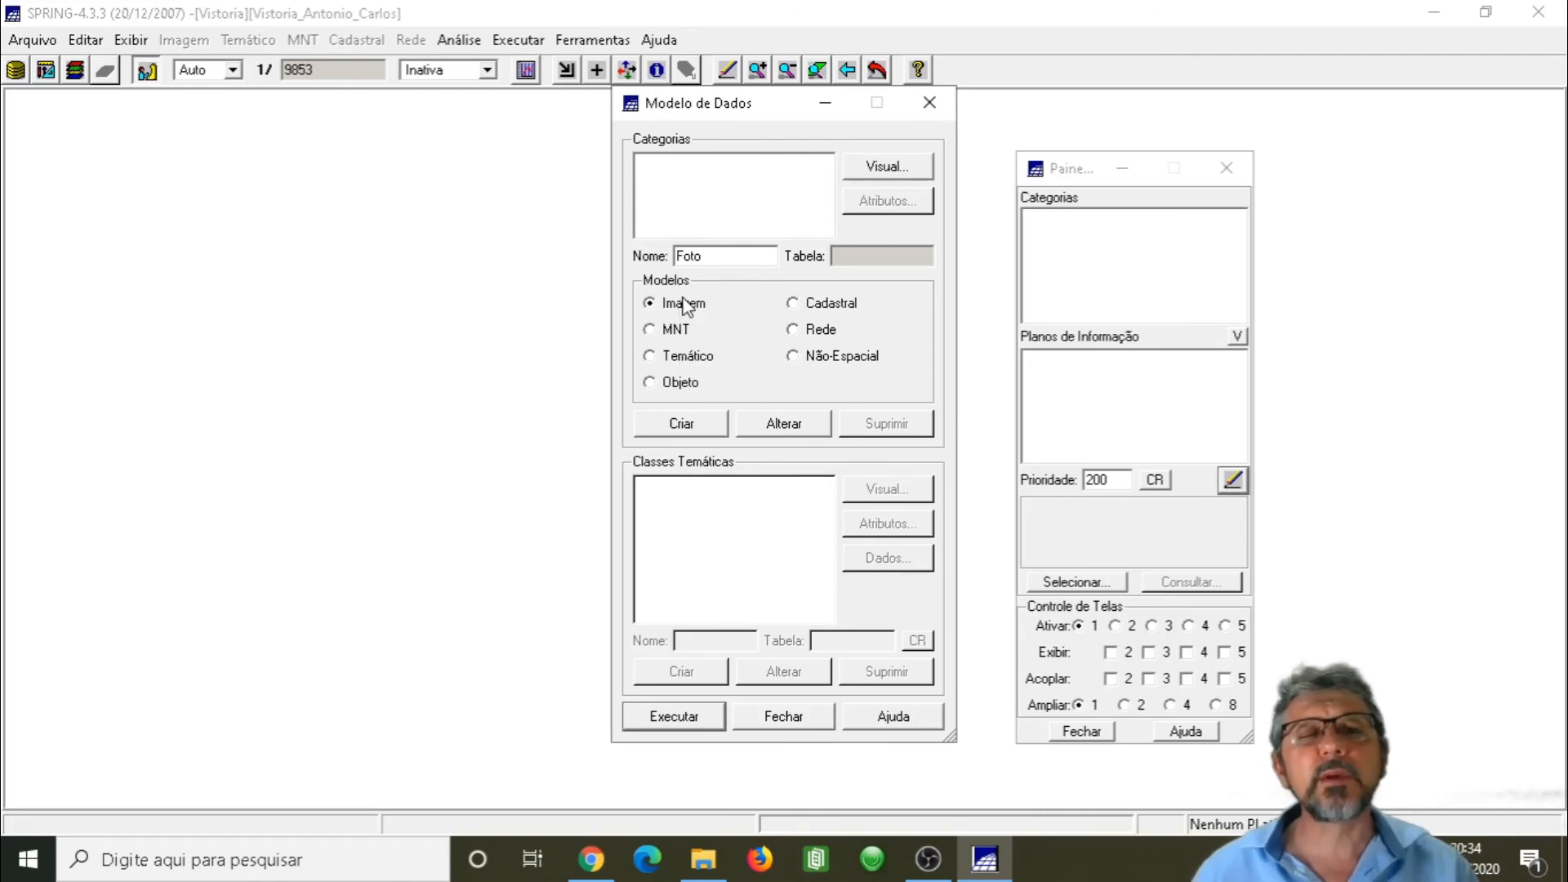
left_click(696, 426)
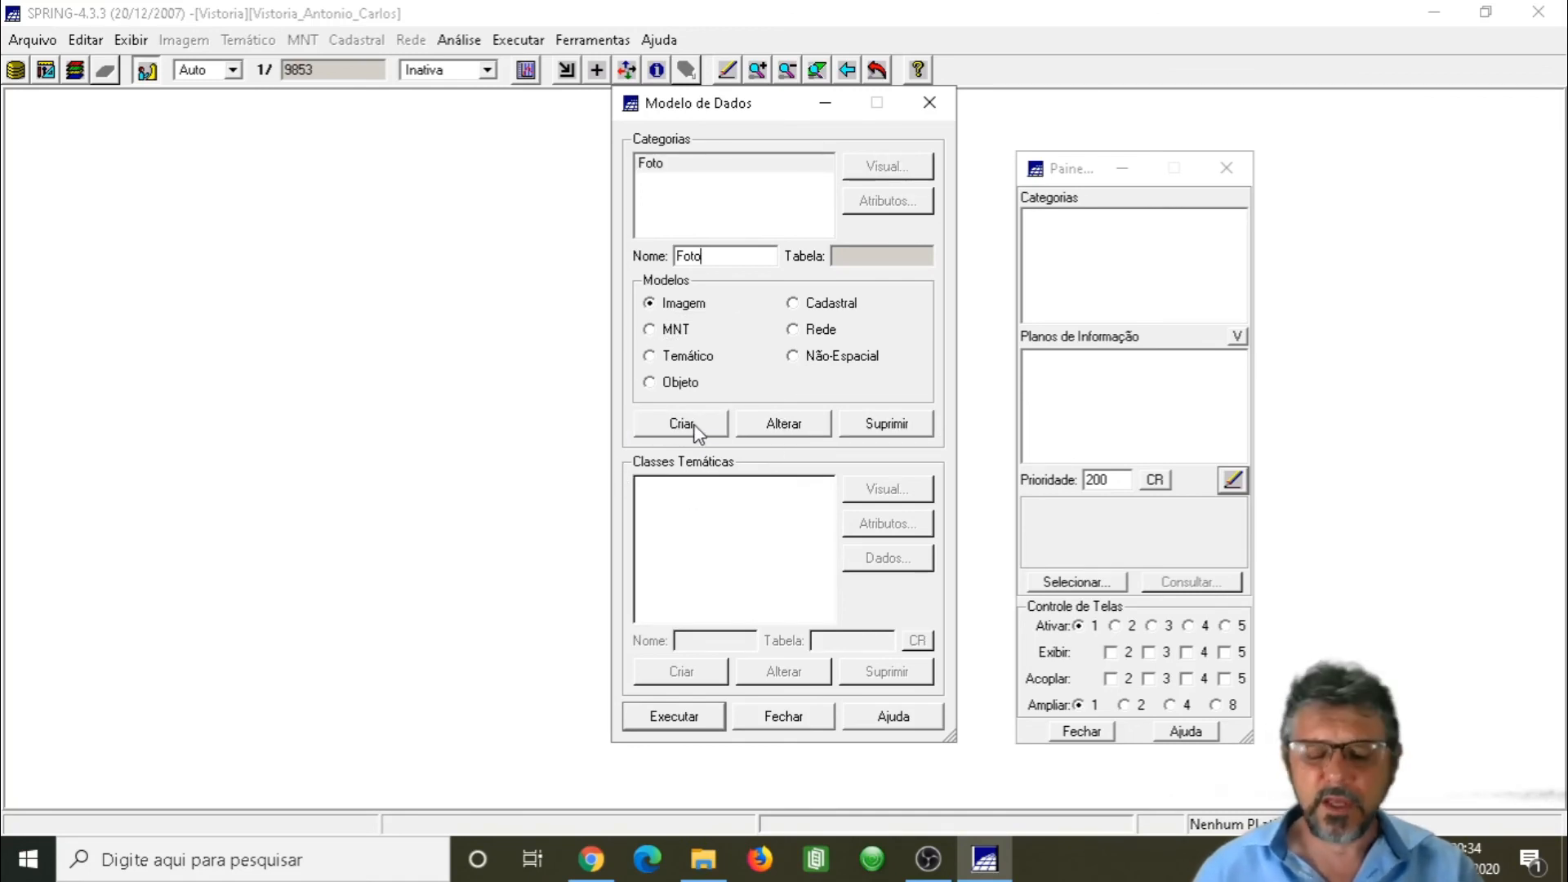
Step: Create a category named Relevo with the MNT model
left_click(651, 330)
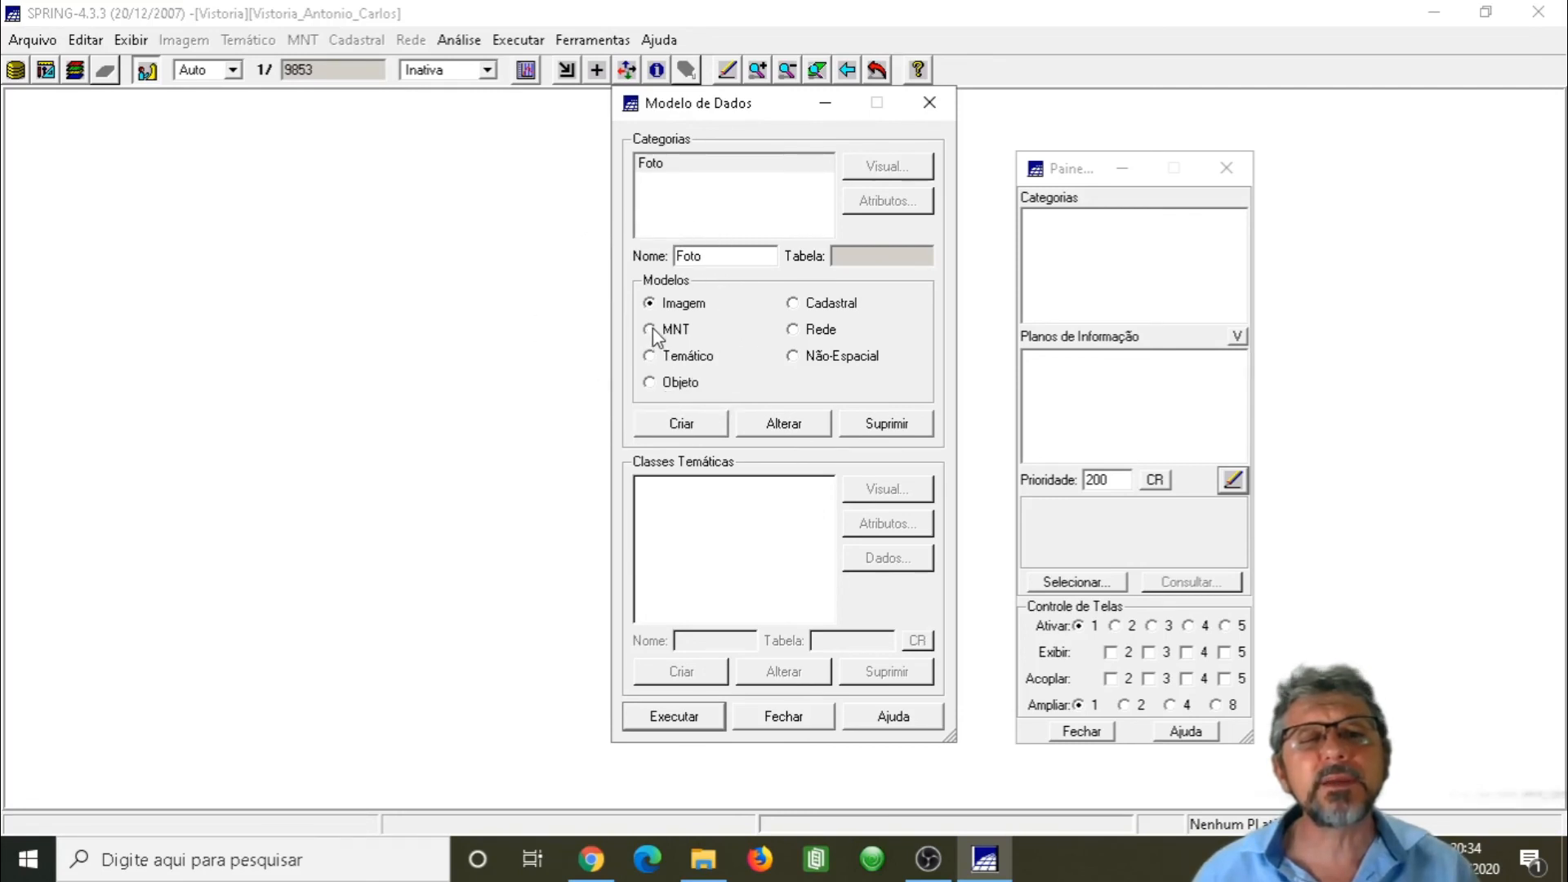
double_click(696, 255)
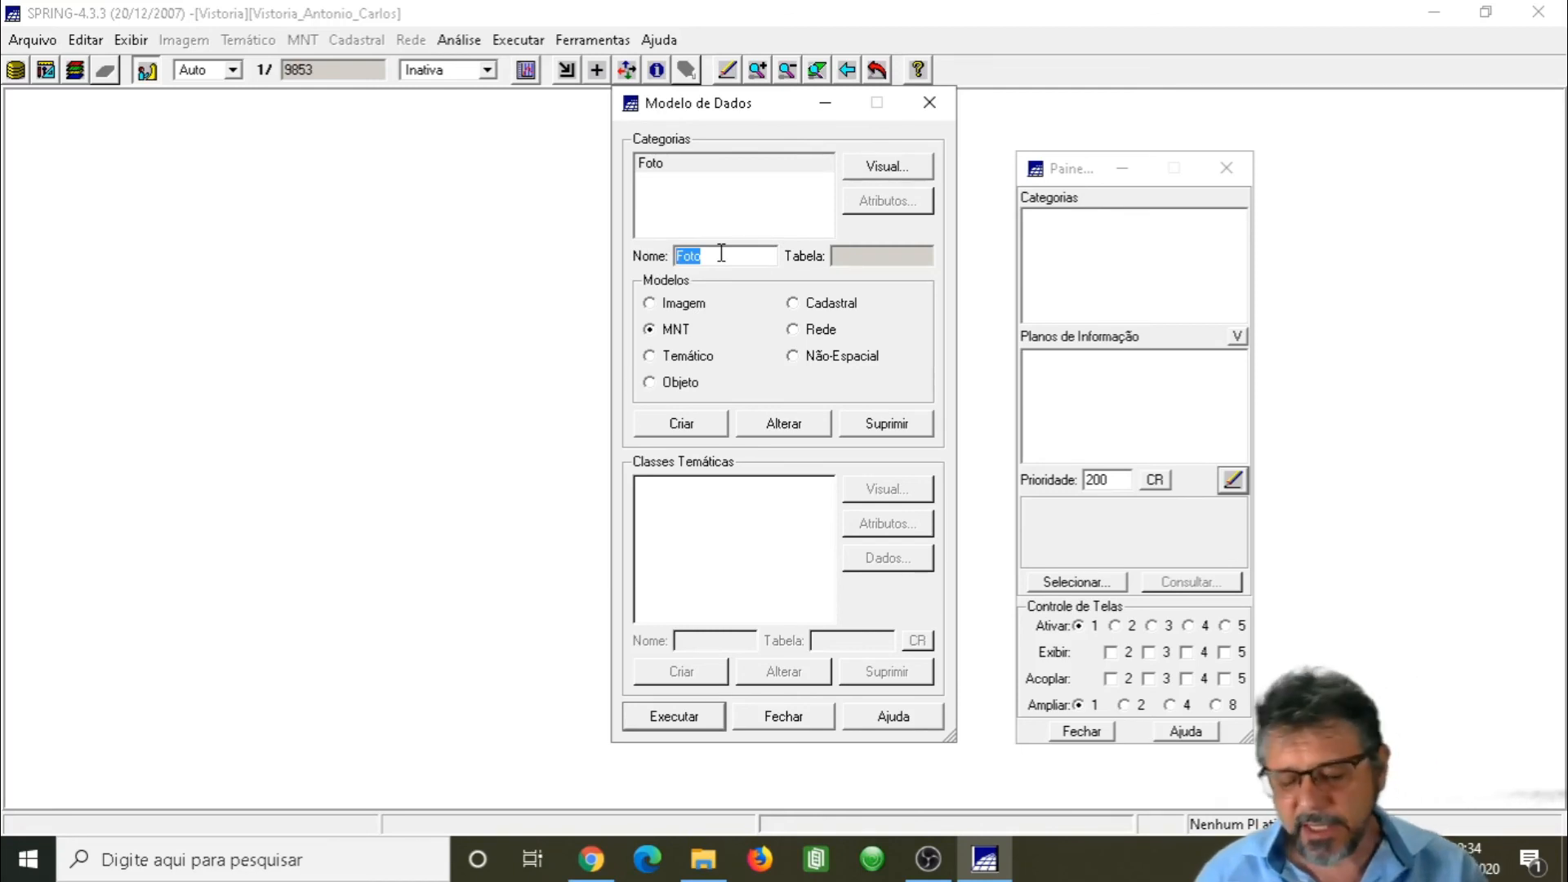
type("Re")
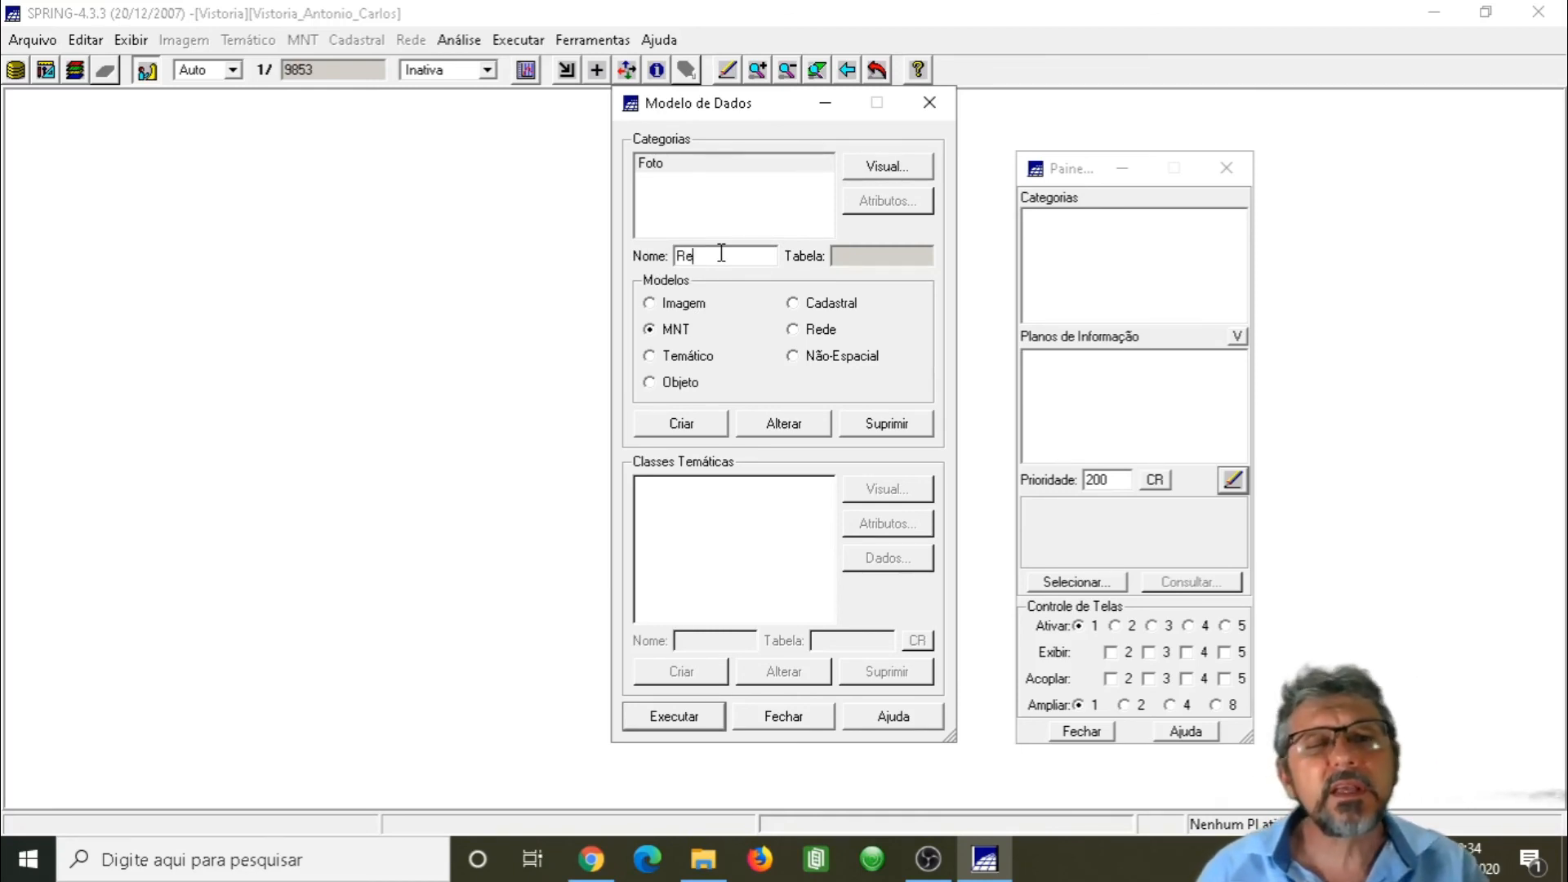
type("le")
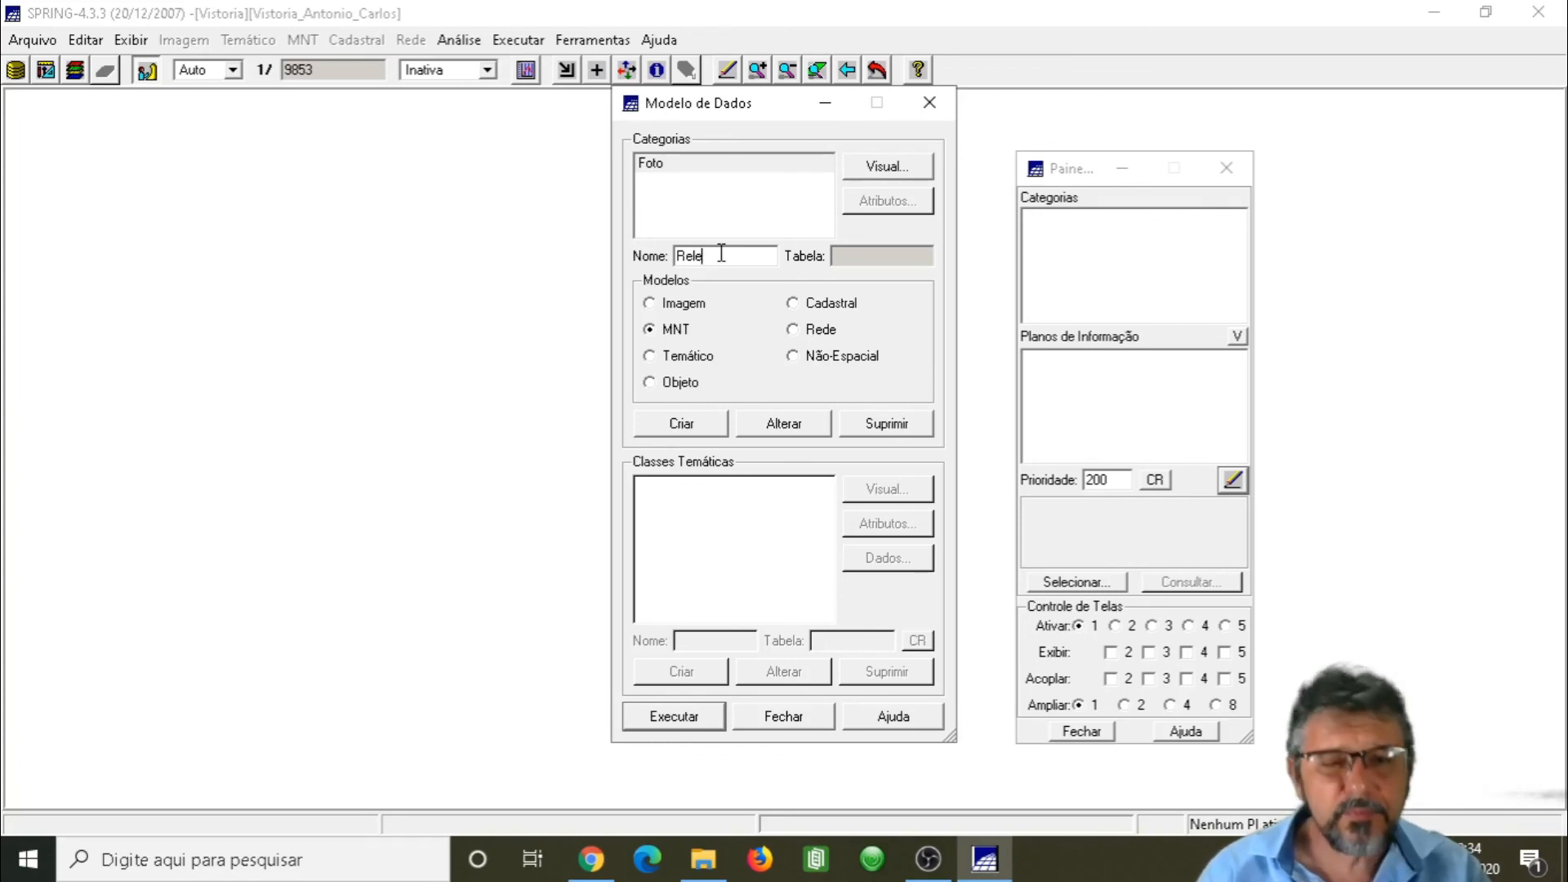
type("vo")
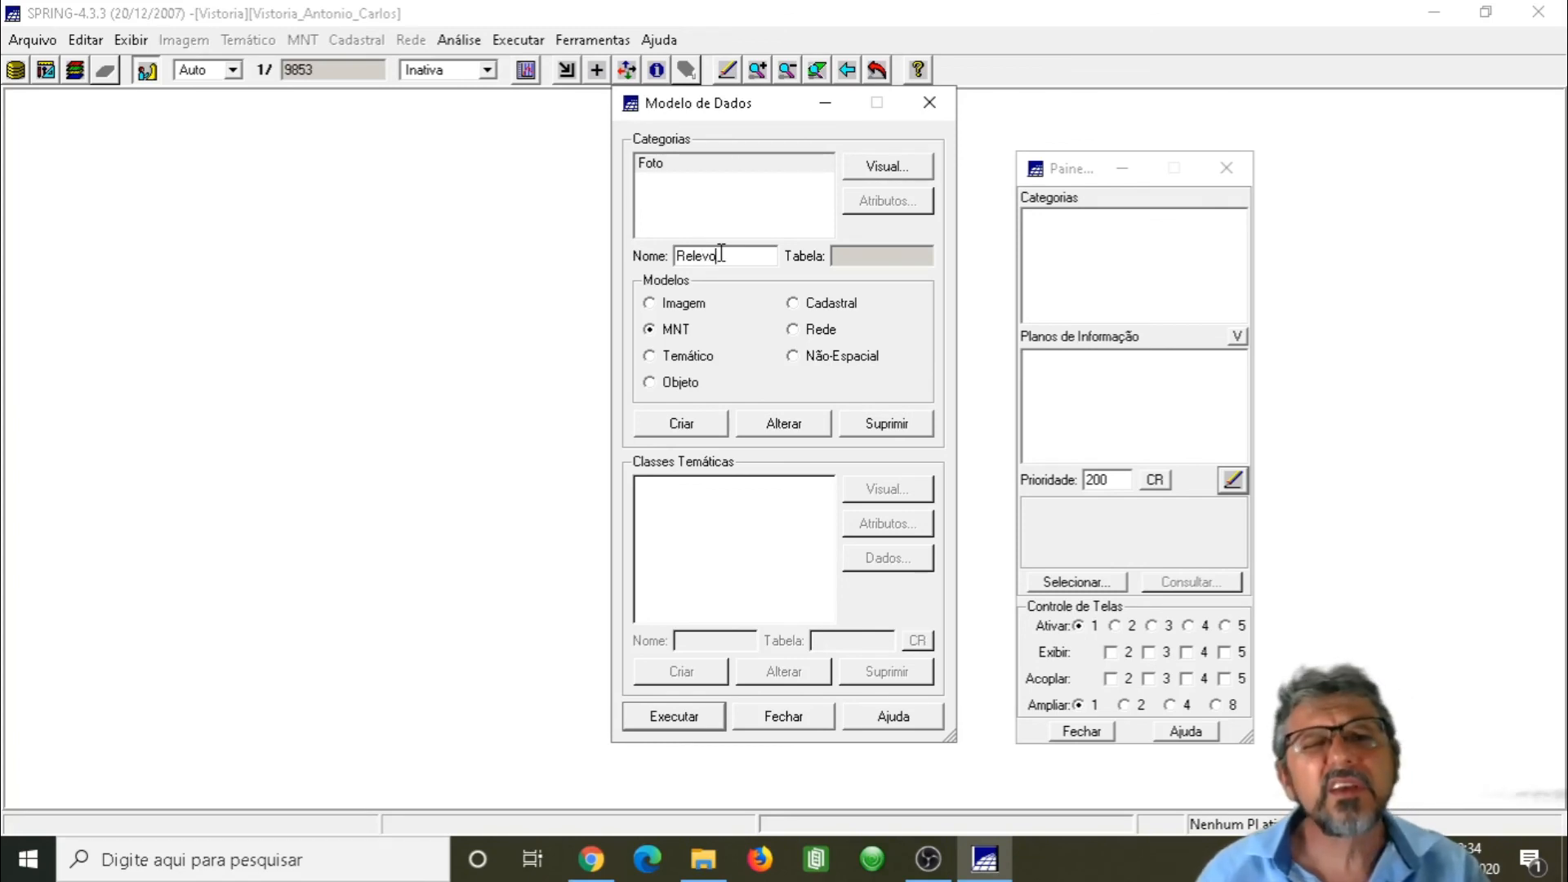
left_click(681, 424)
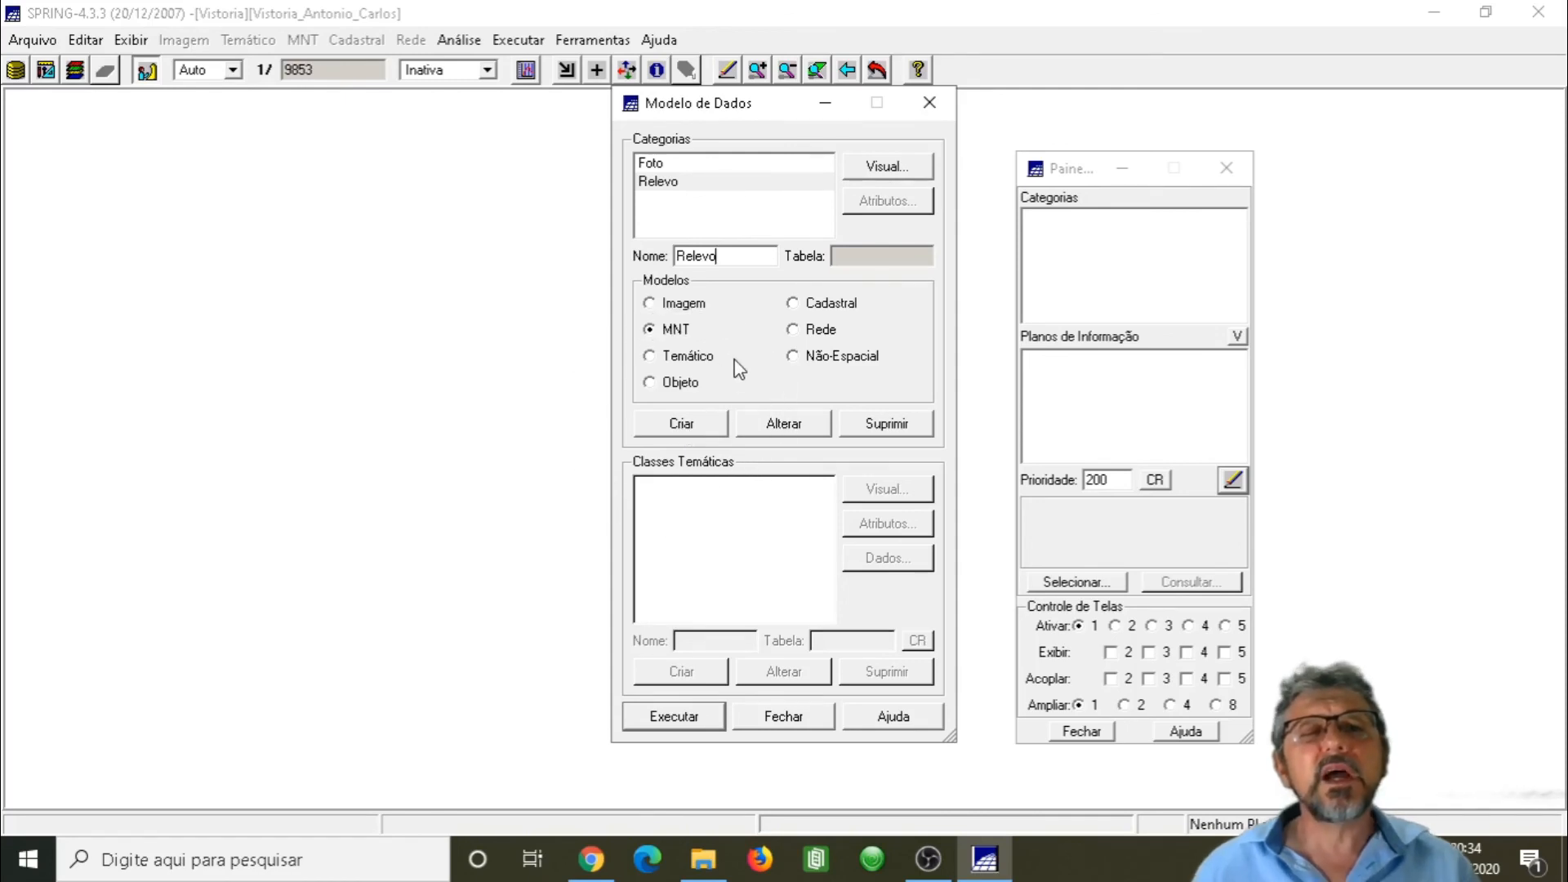
Step: Create a category named Rios with the Temático model and execute the data model definition to save the new categories
left_click(657, 359)
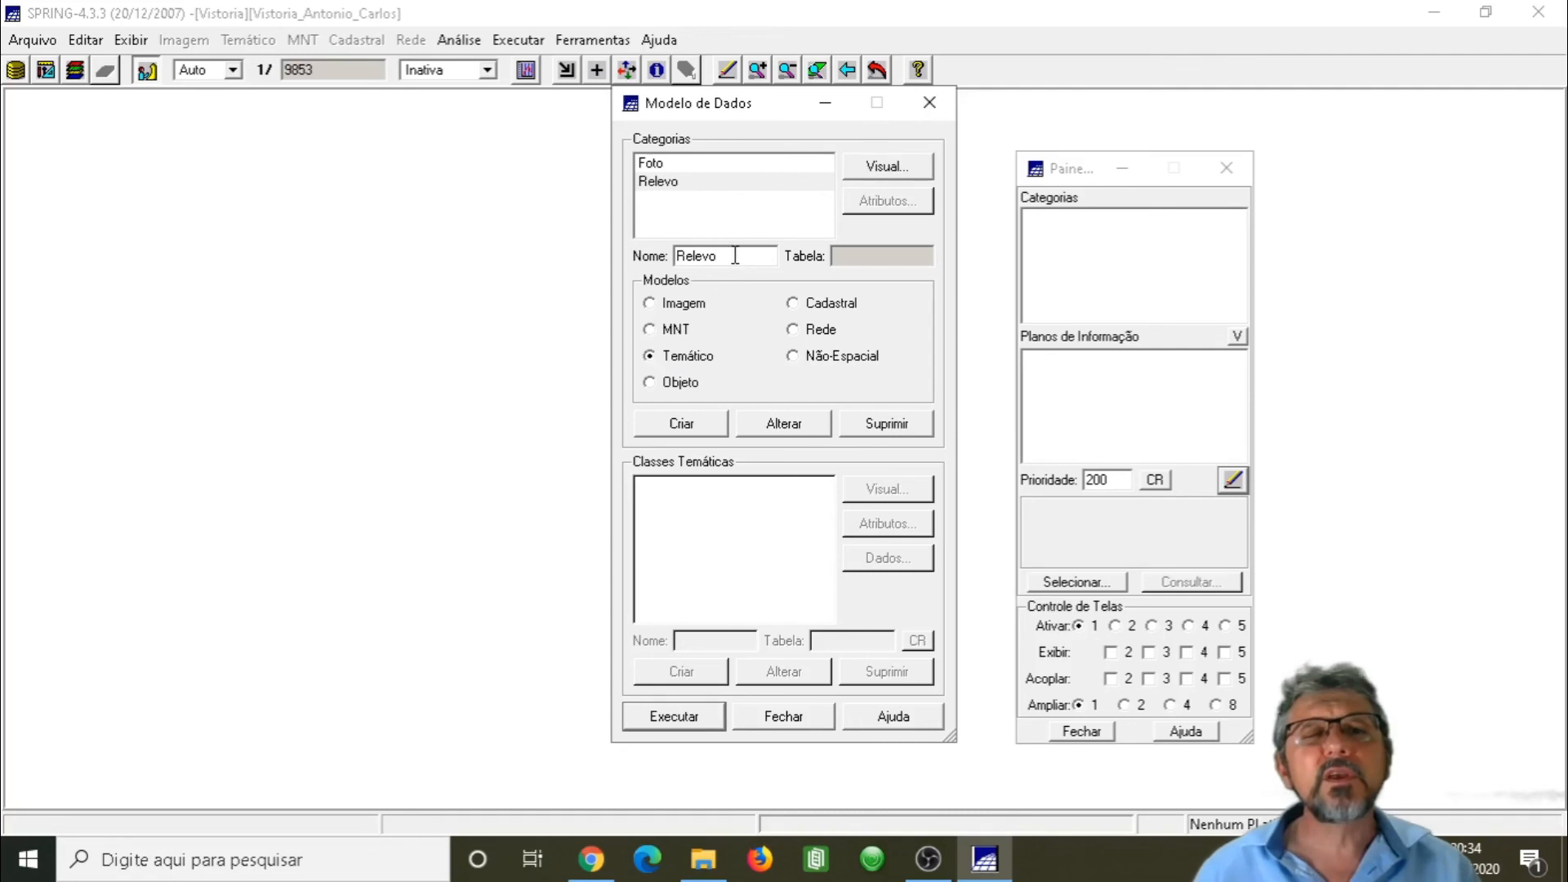
left_click_drag(735, 255, 388, 202)
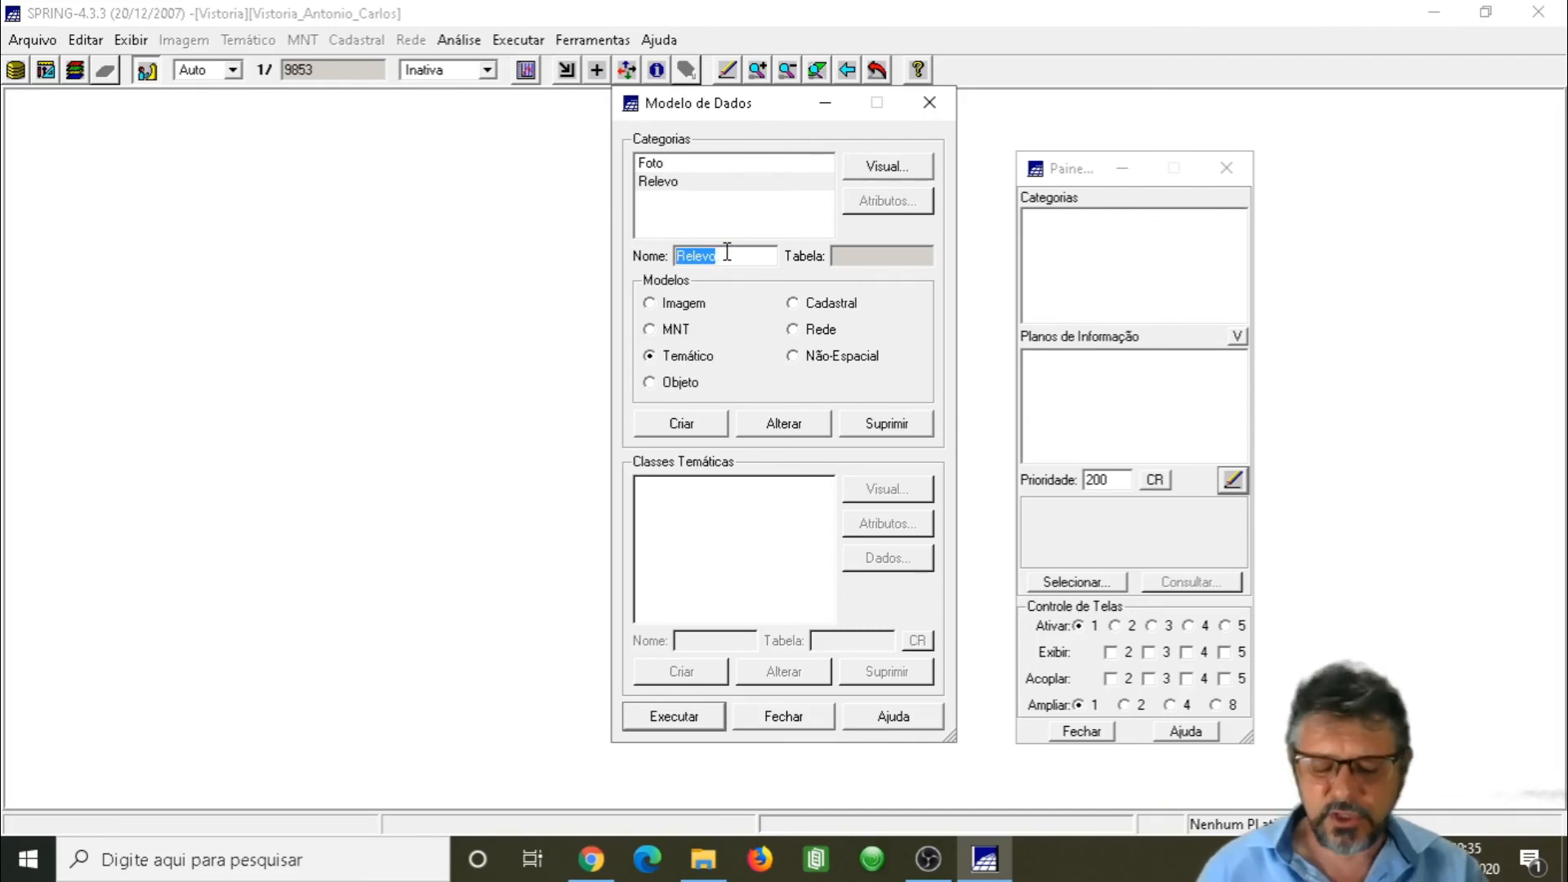
type("Rios")
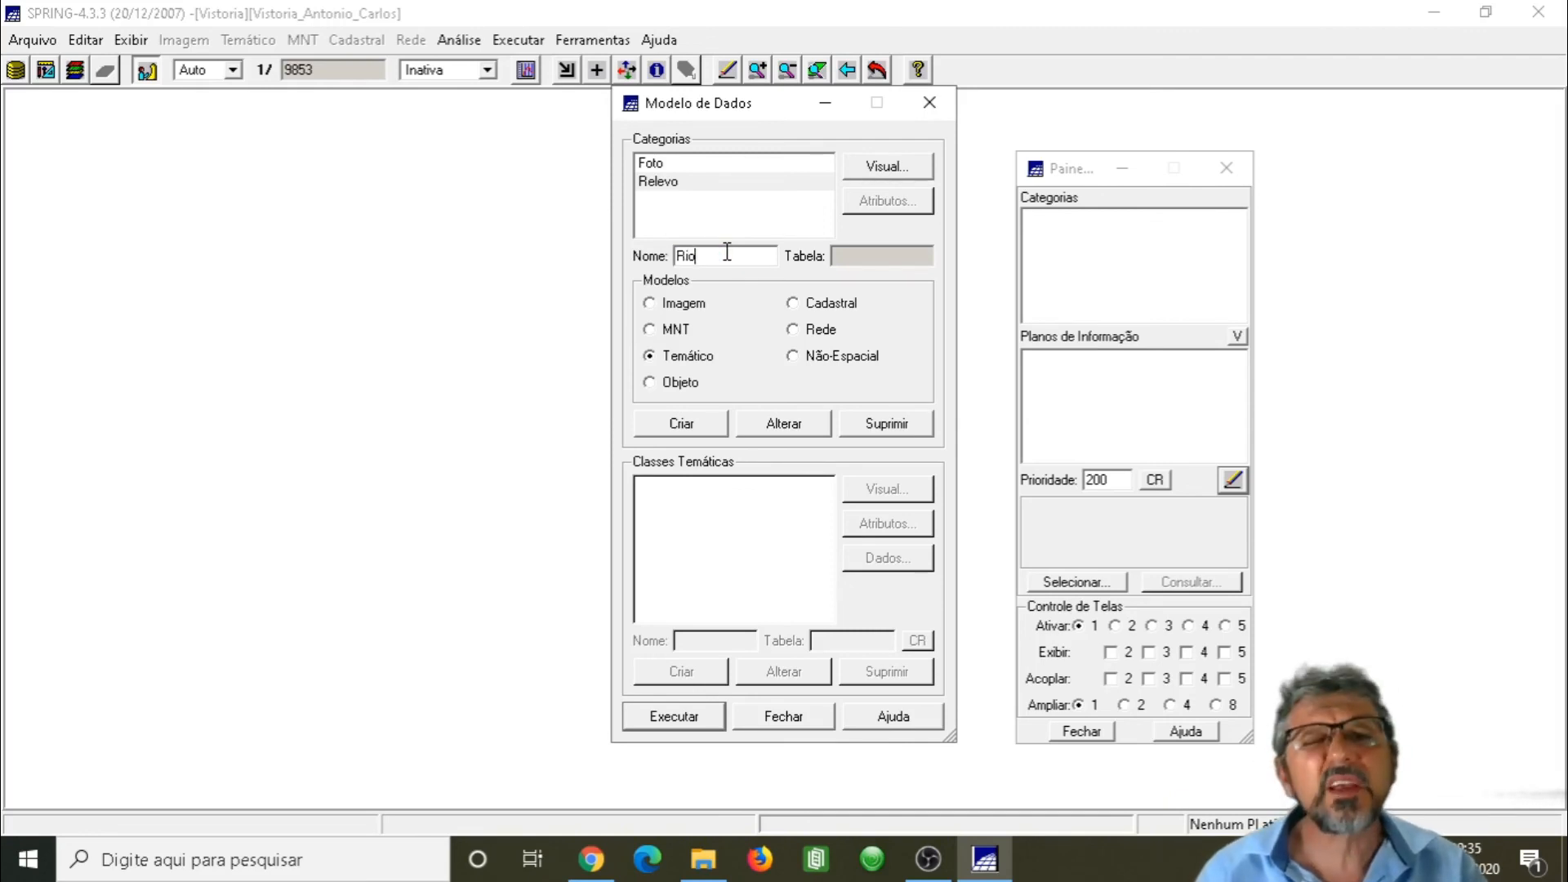
left_click(681, 424)
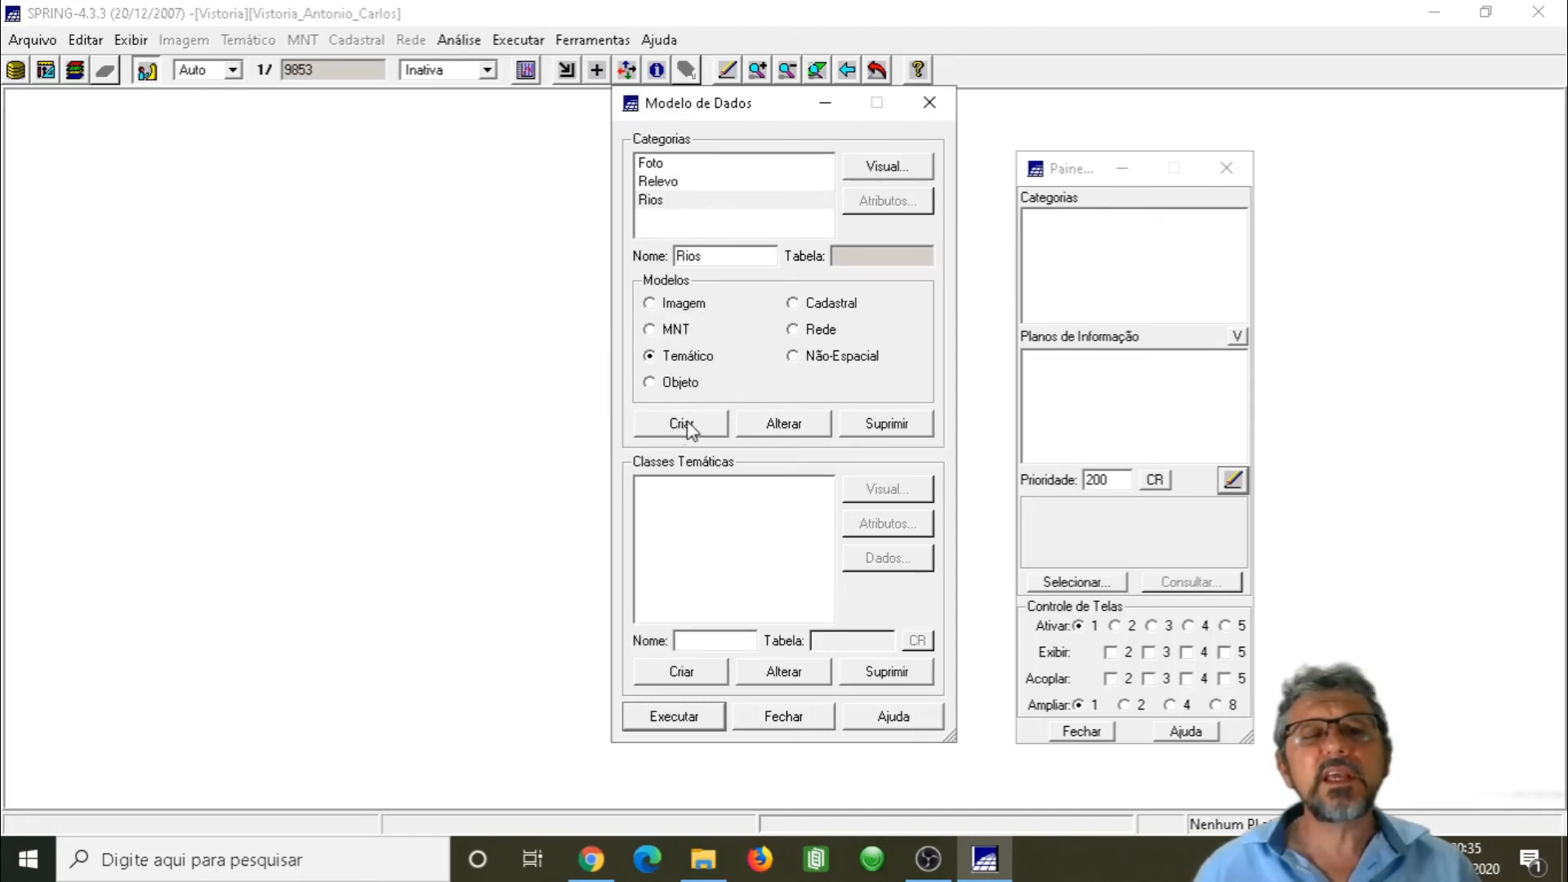
left_click(699, 720)
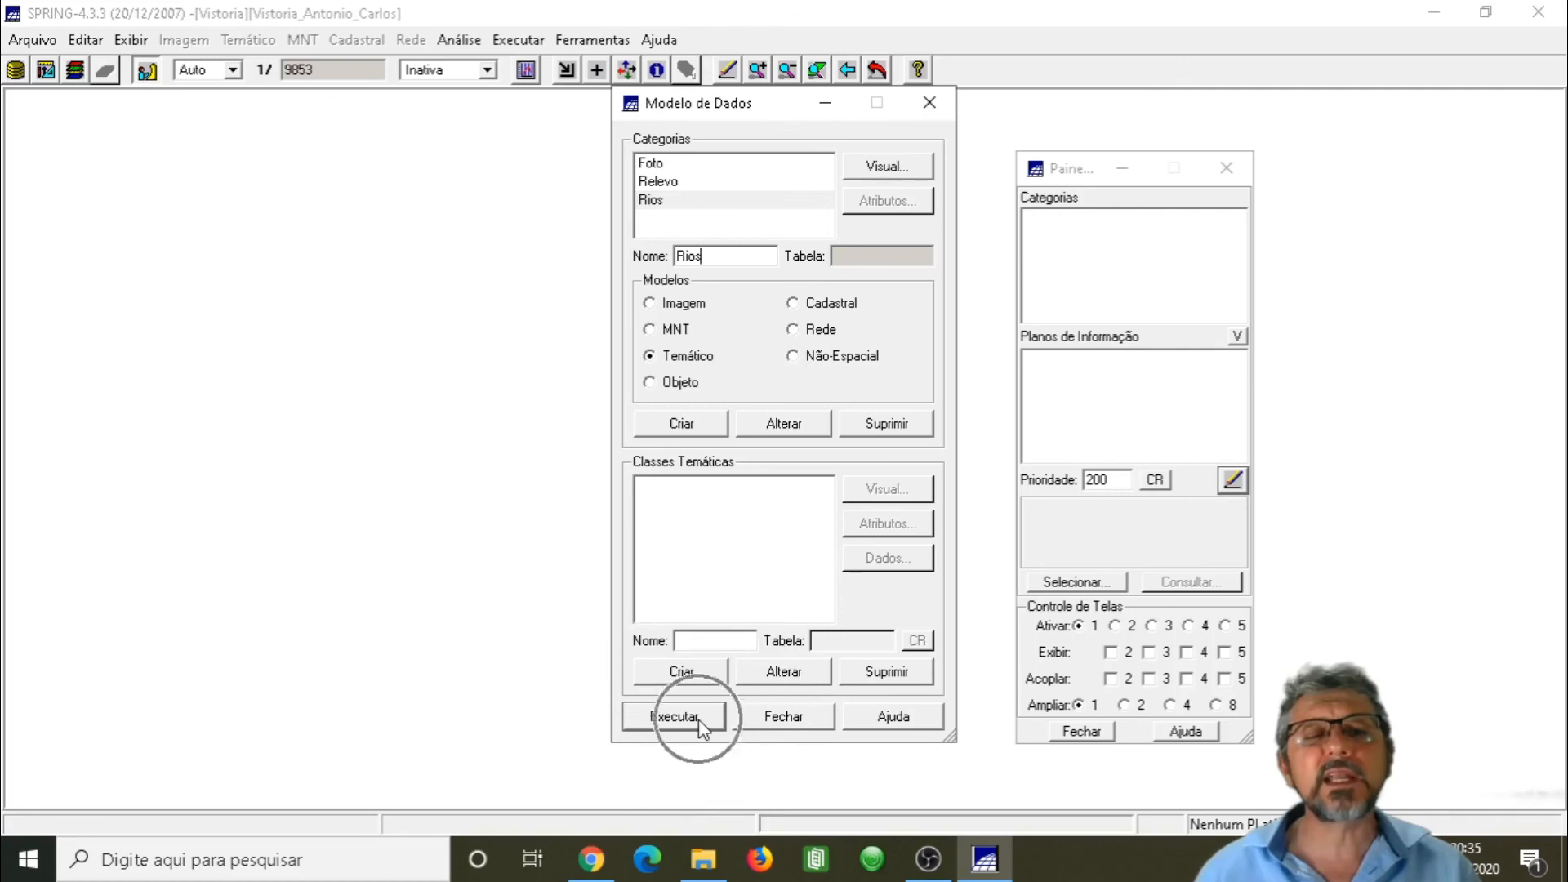
left_click(698, 718)
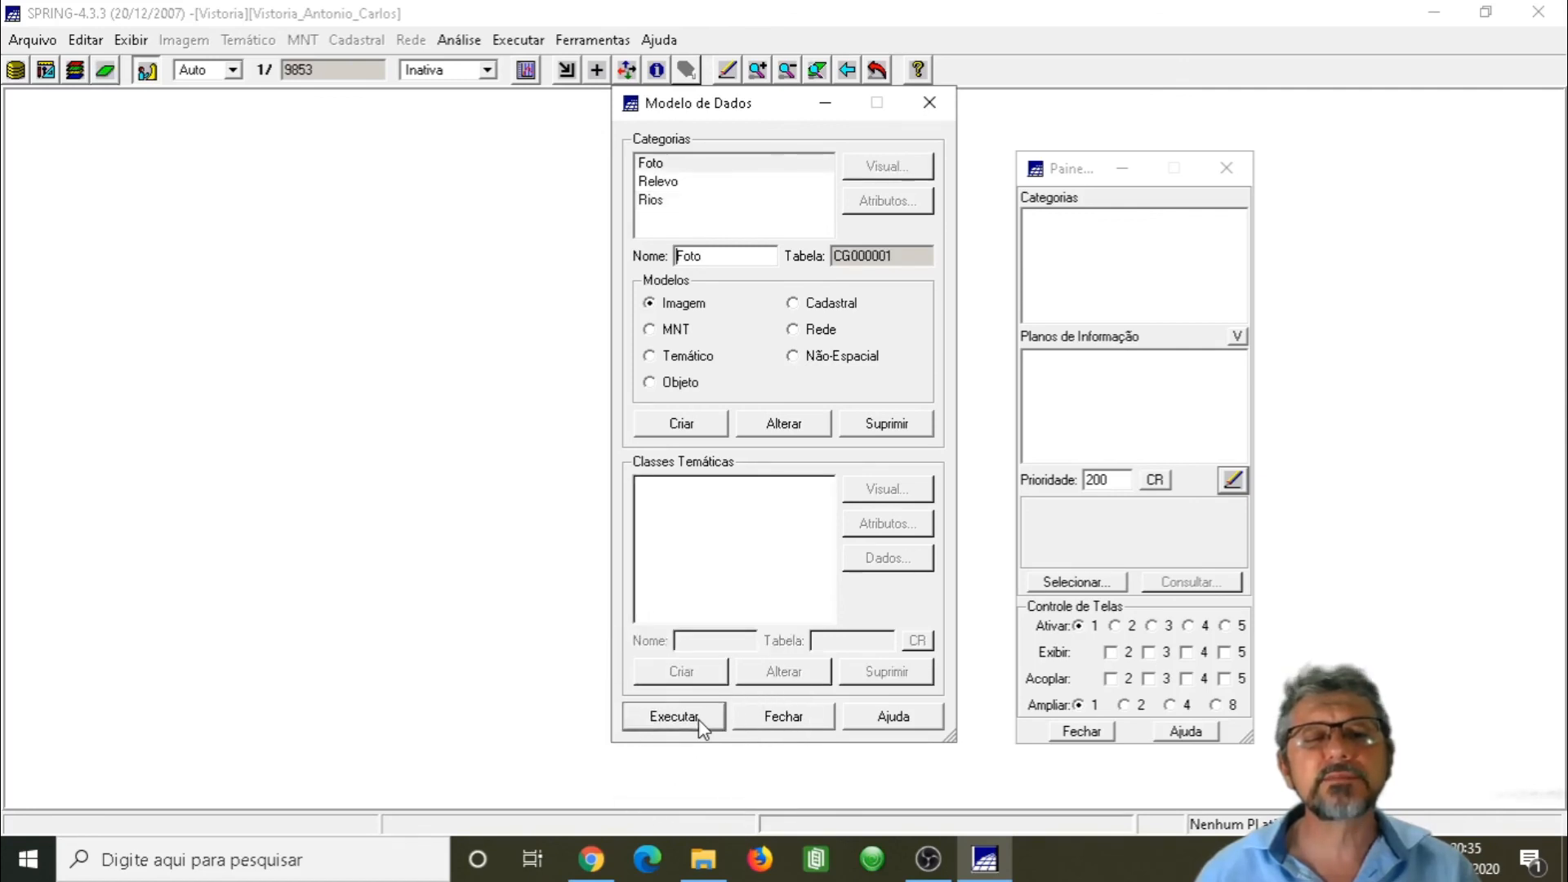
Step: Check the model assigned to each of the categories Foto, Relevo and Rios, and close the data model settings
left_click(669, 166)
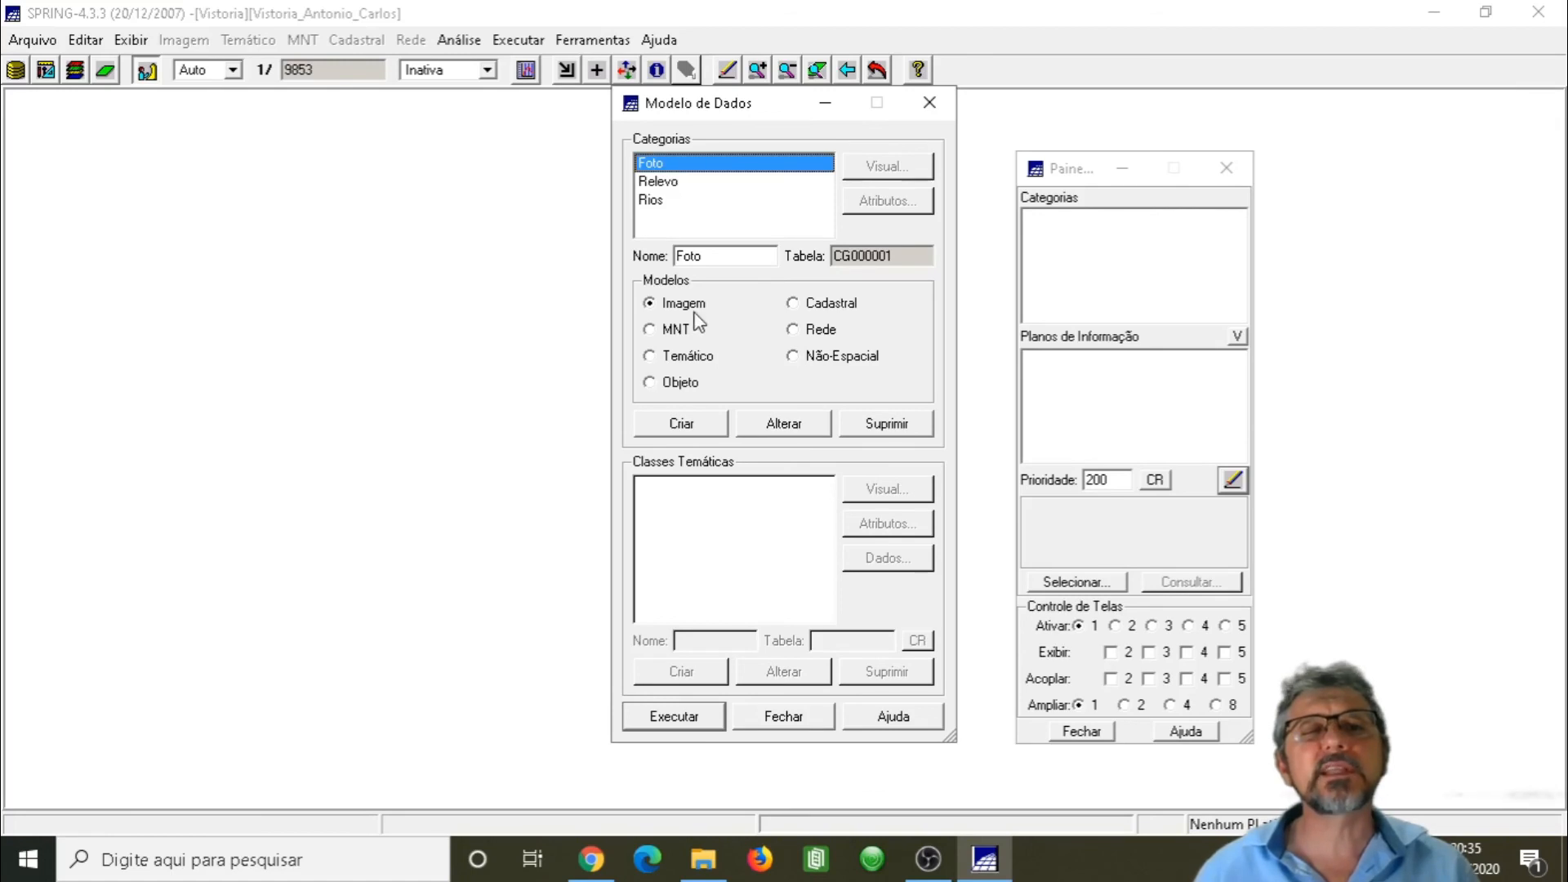
left_click(670, 183)
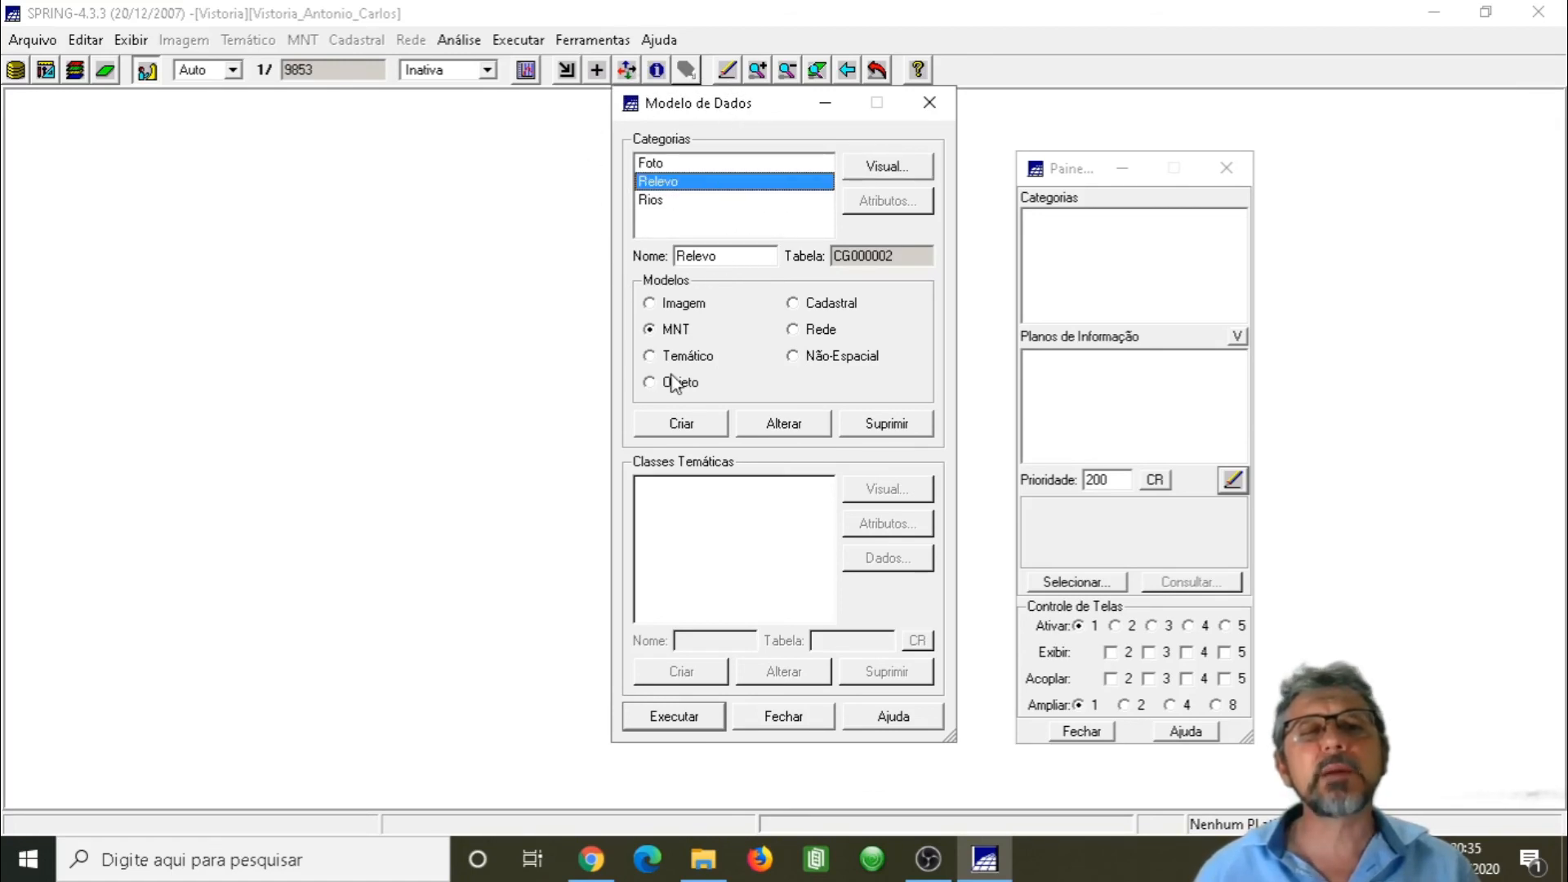
left_click(656, 204)
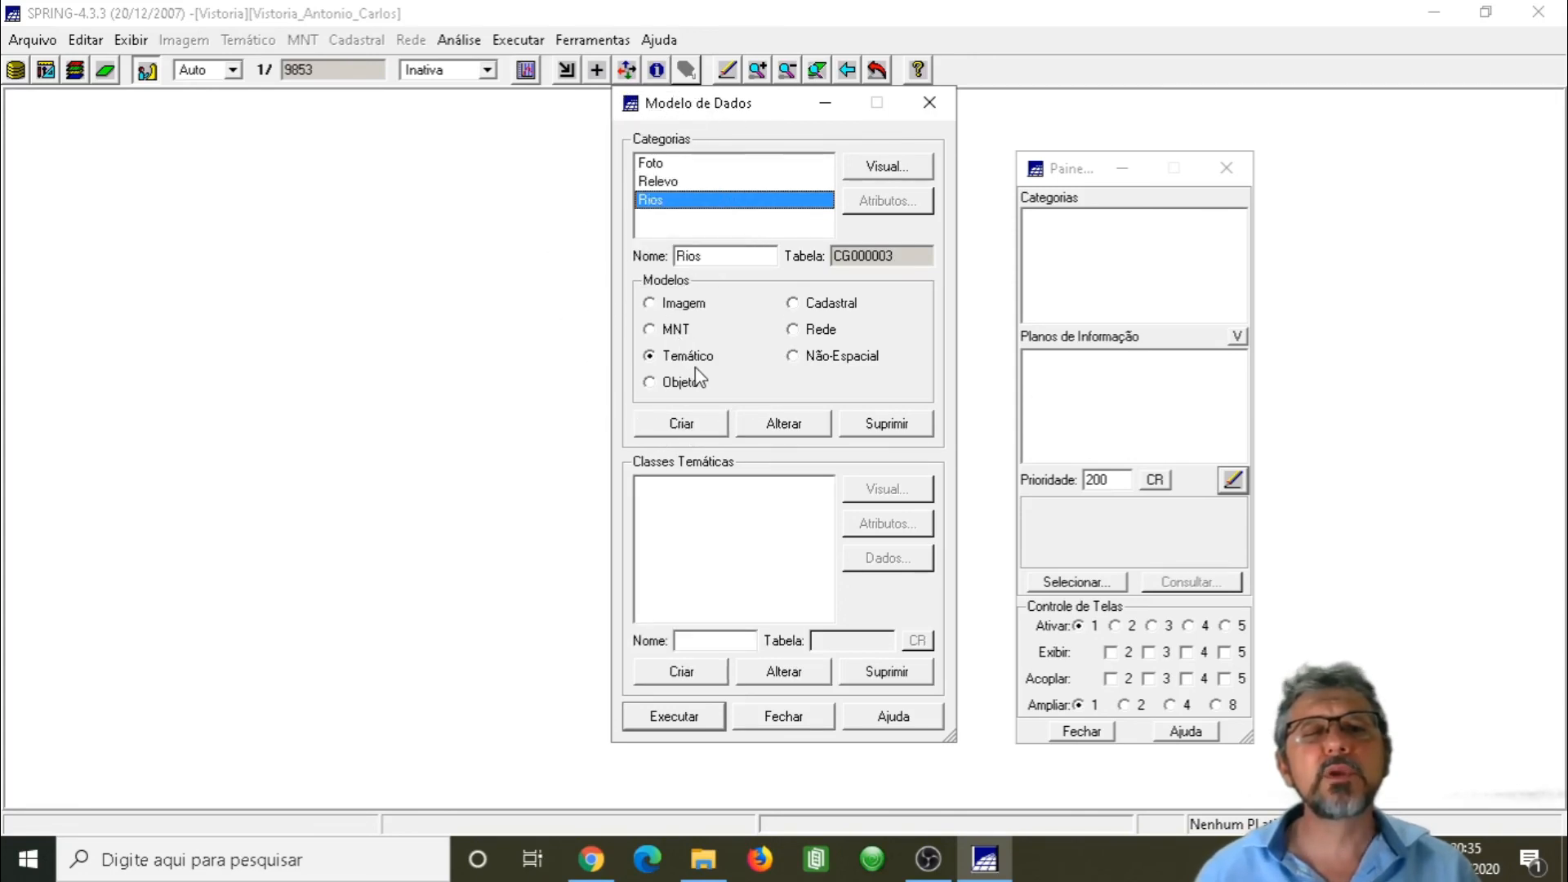
left_click(667, 166)
left_click(665, 186)
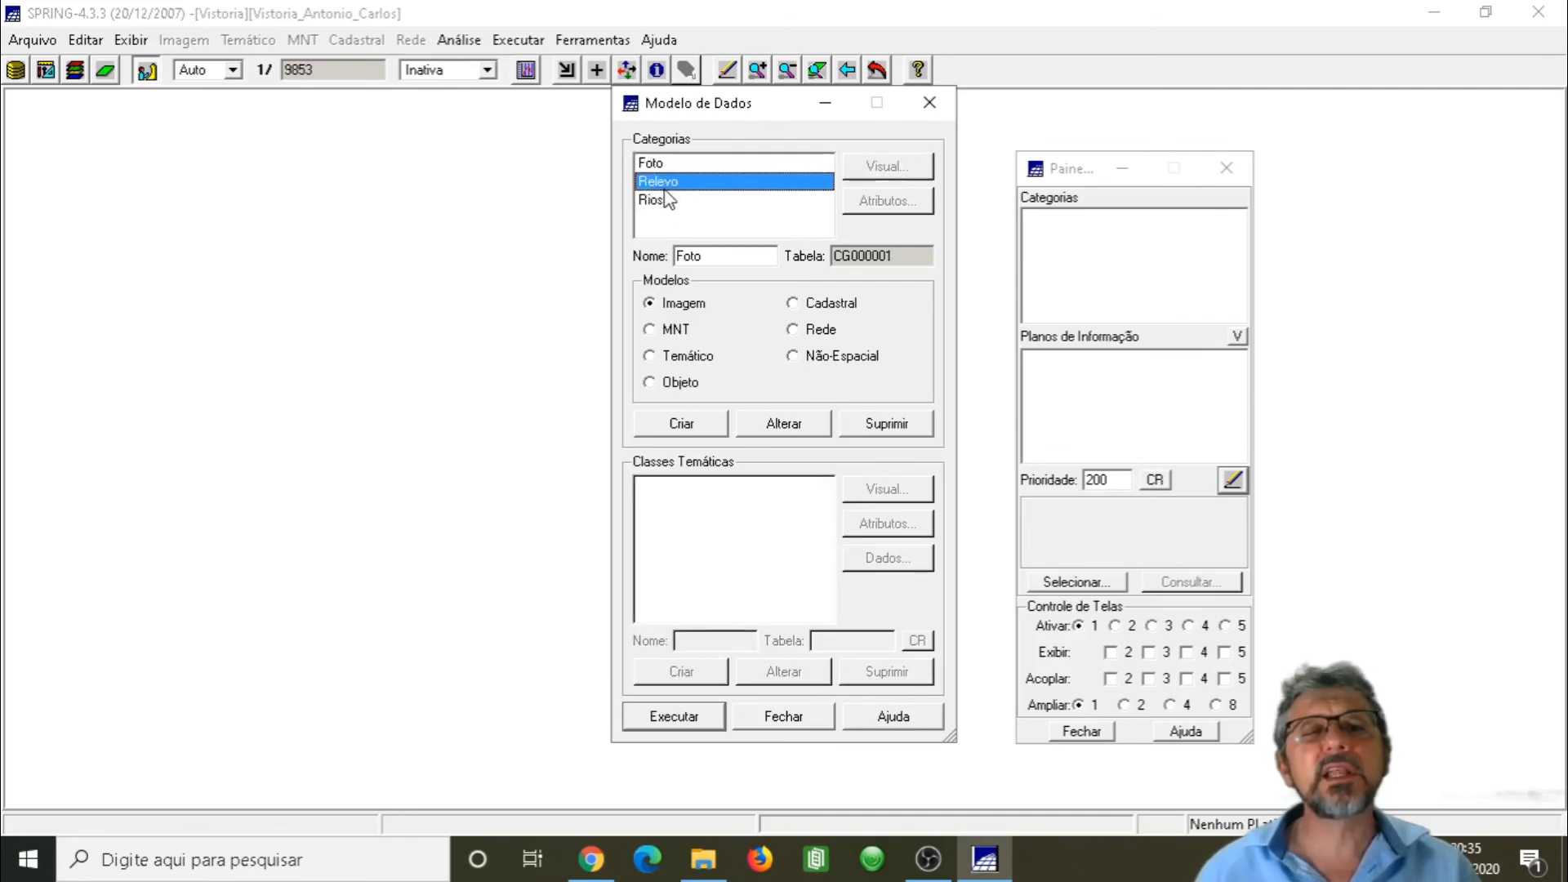
left_click(665, 205)
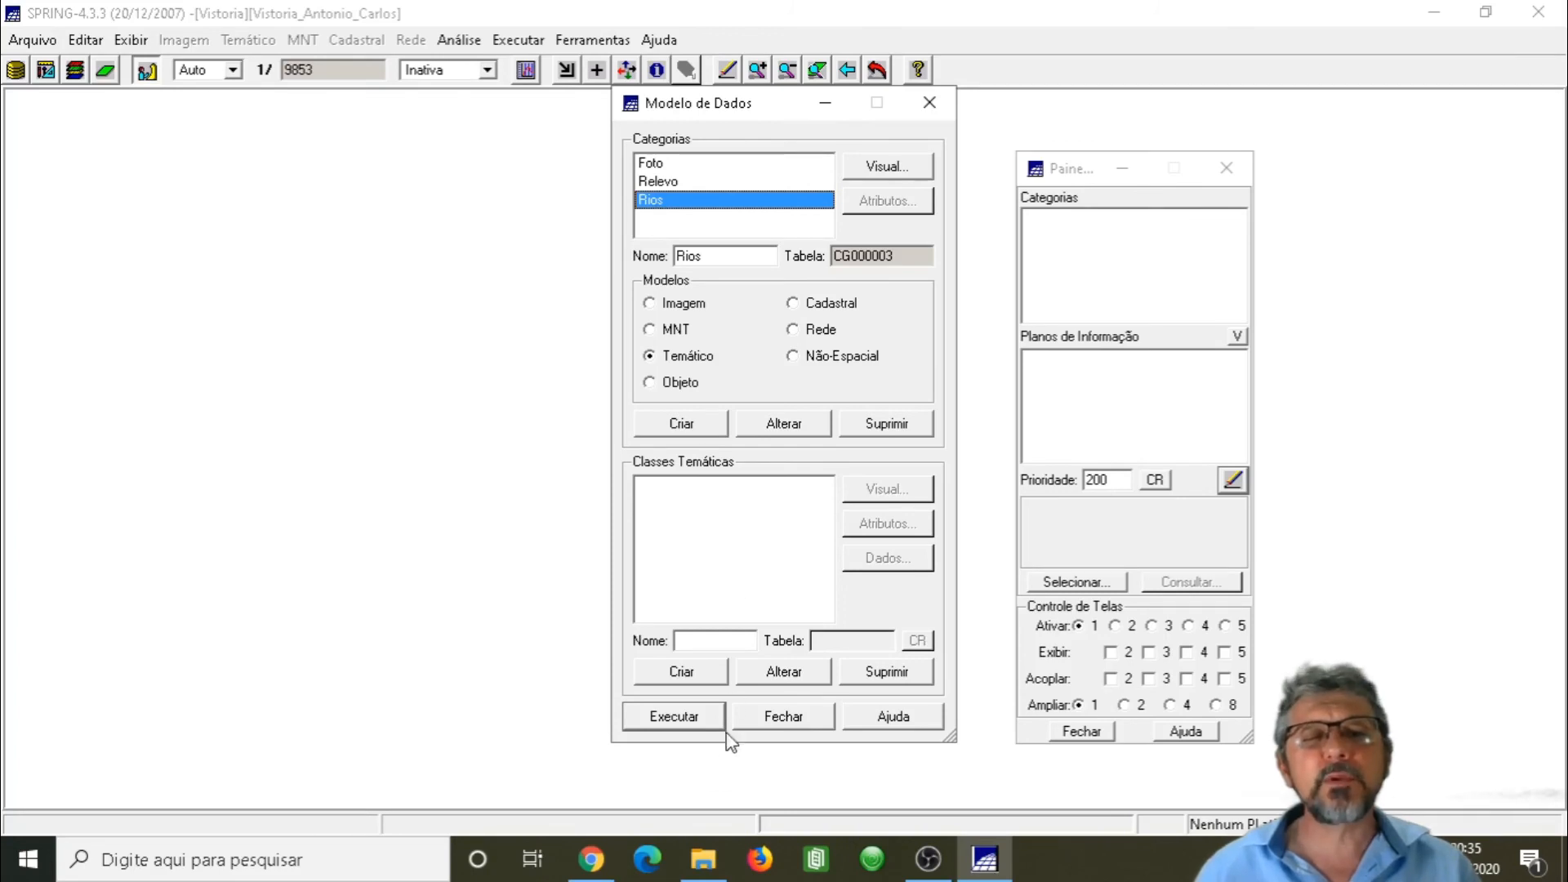
left_click(782, 718)
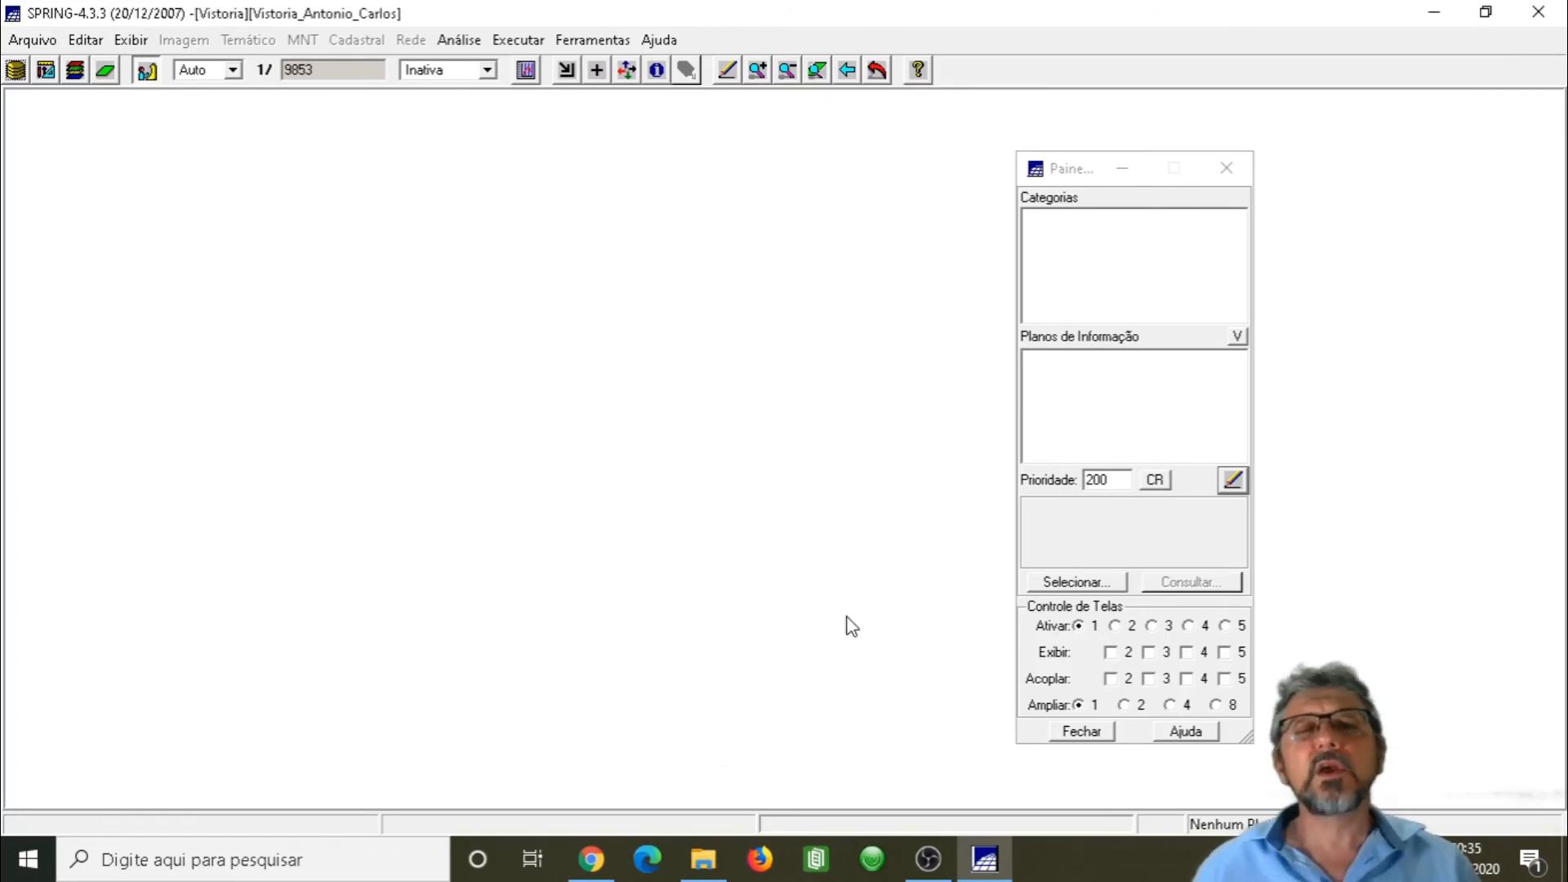